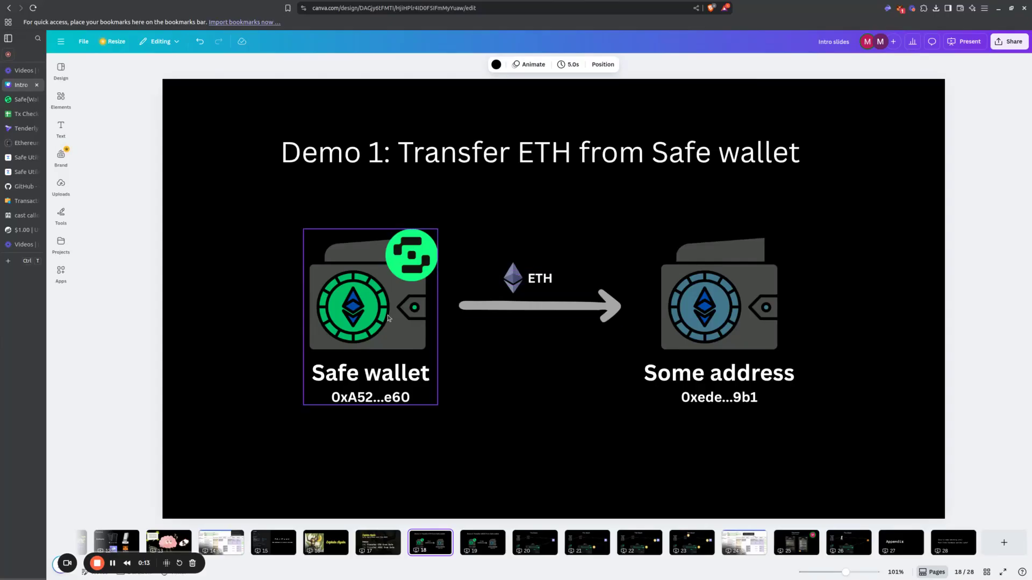
# Step: Review the Demo 1 ETH transfer slide and the Demo 2 USDC transfer slide, including the recipient wallet and USDC label
pyautogui.click(720, 301)
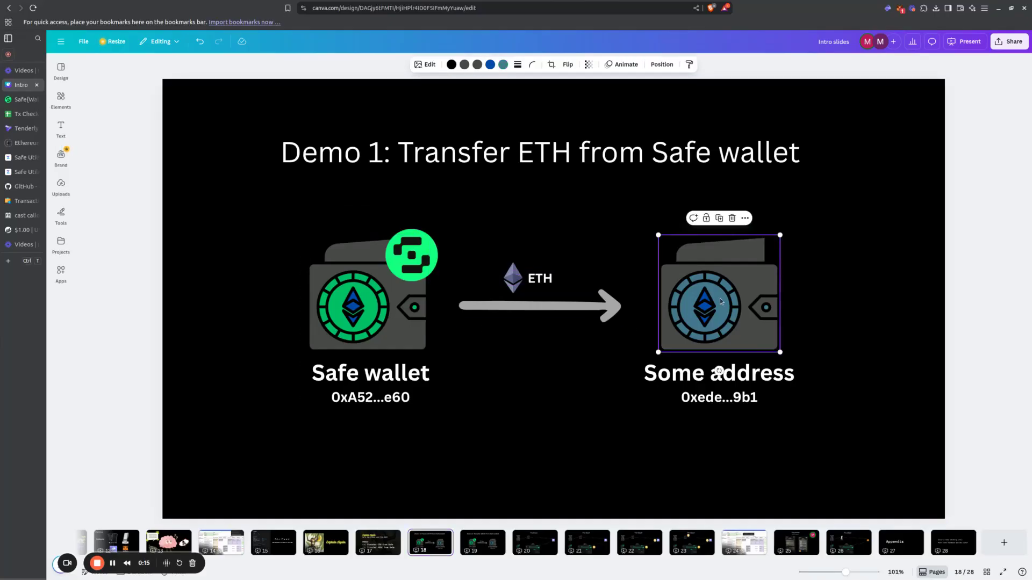
pyautogui.press('Escape')
pyautogui.press('Escape')
pyautogui.press('Right')
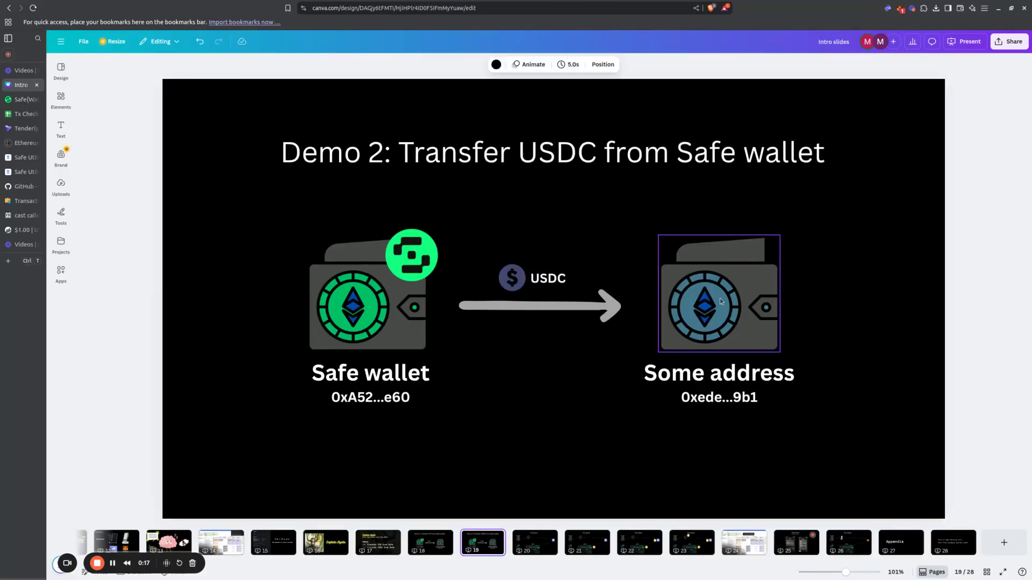
pyautogui.click(532, 287)
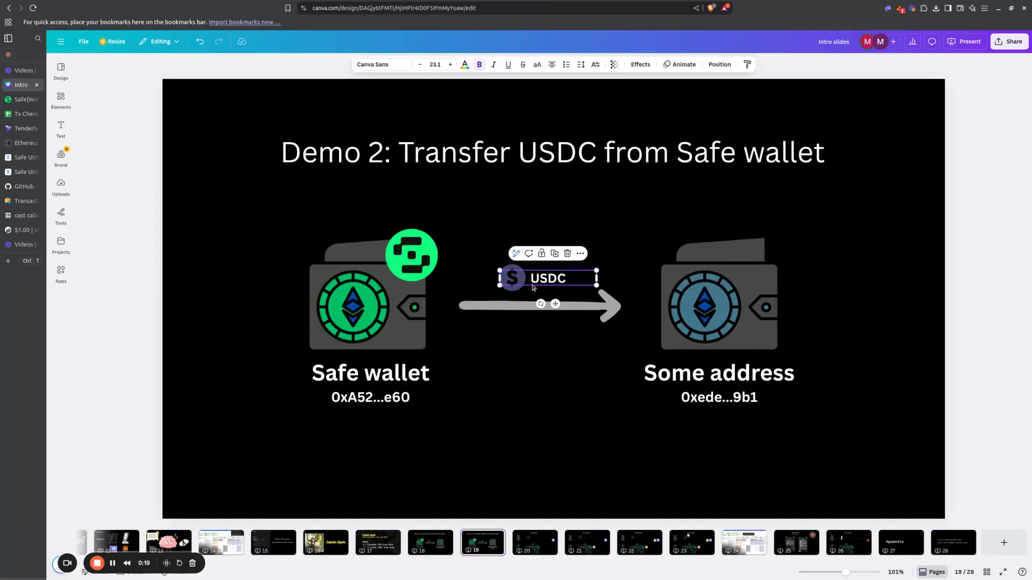
pyautogui.click(547, 345)
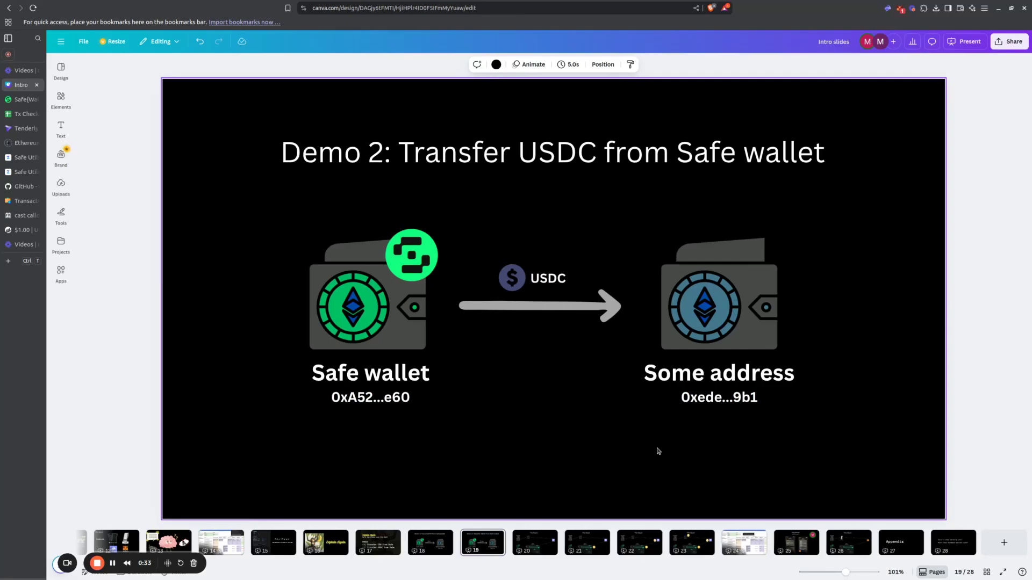
# Step: Examine the Safe UI, Rabby Wallet, Keystone, EOA address and Safe wallet elements on the first Stack slide
pyautogui.press('pagedown')
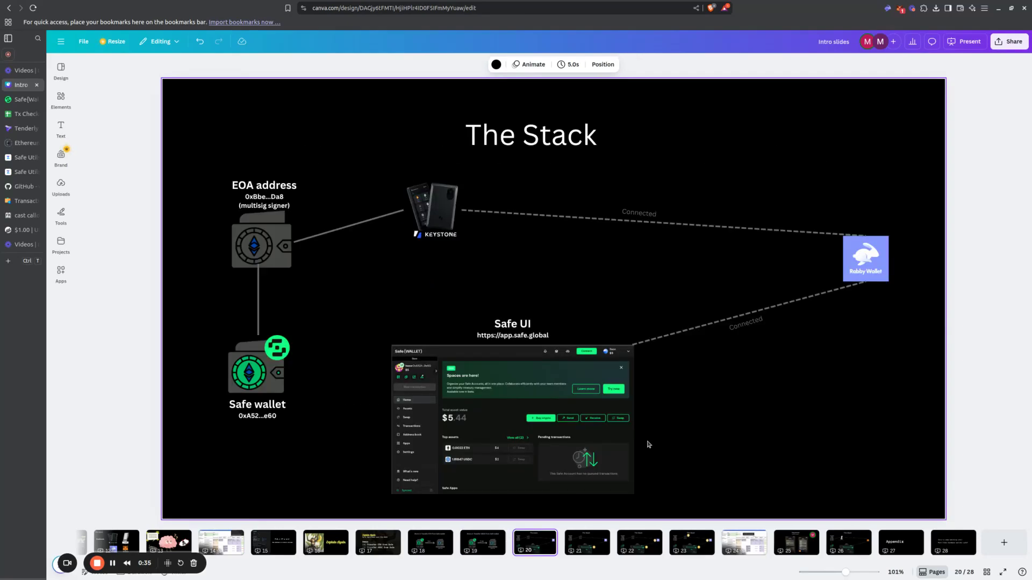
pyautogui.click(525, 413)
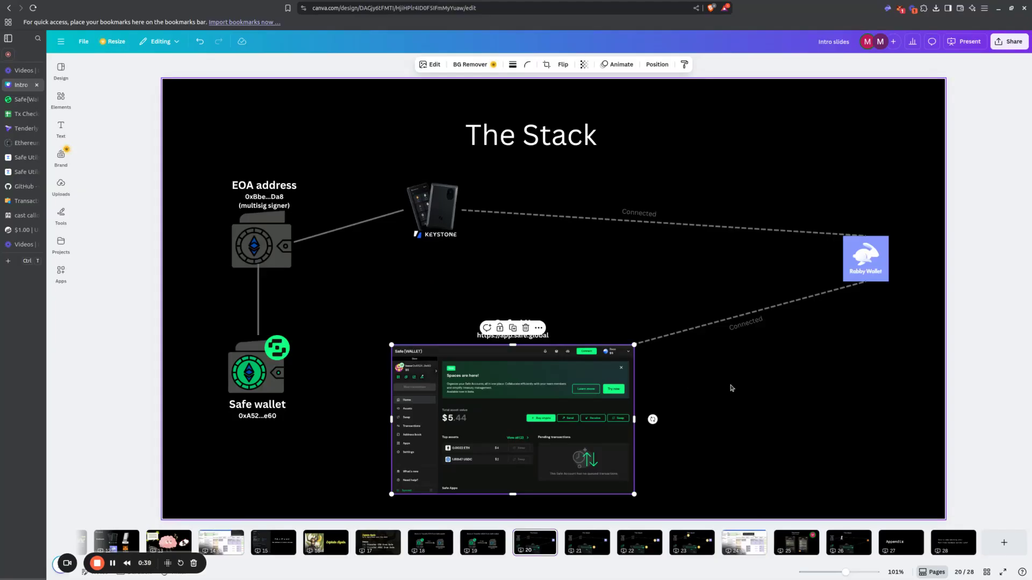
pyautogui.click(868, 253)
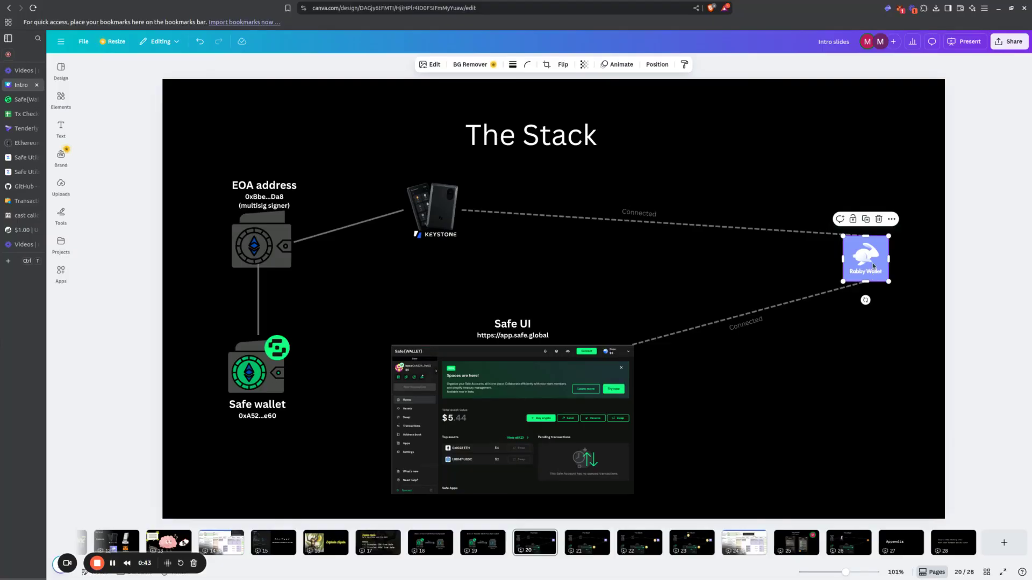
pyautogui.click(432, 218)
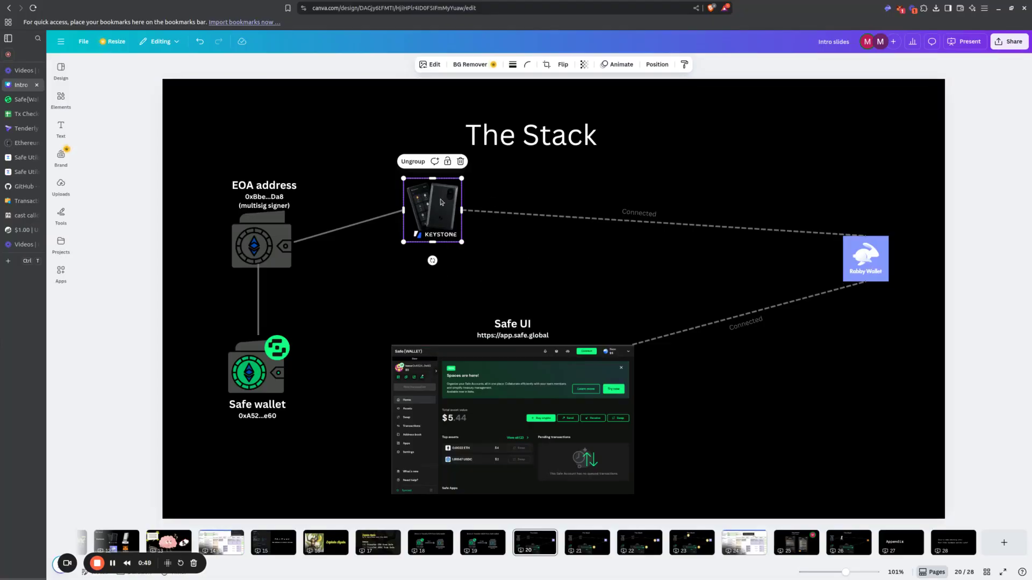
pyautogui.click(271, 239)
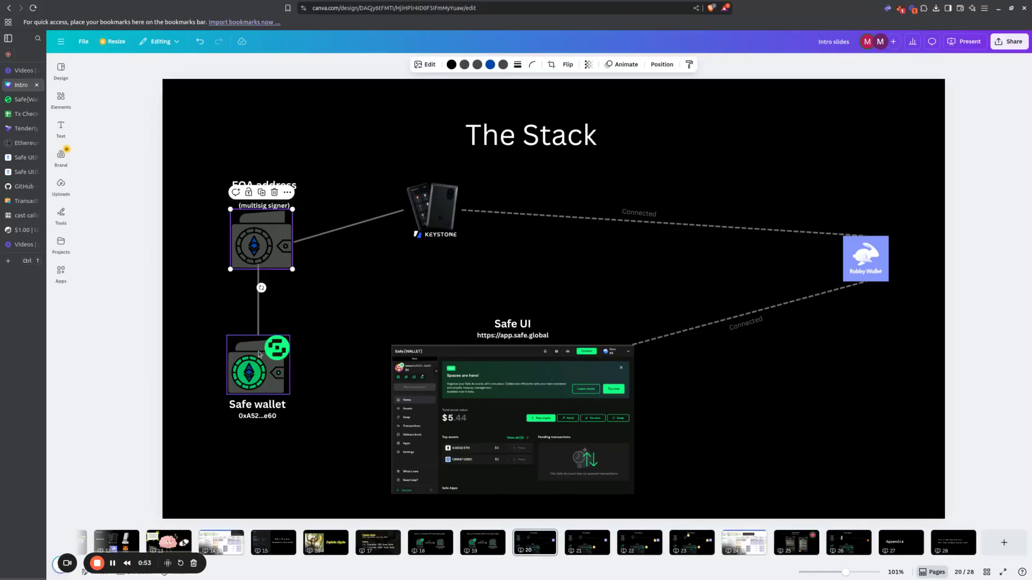
pyautogui.click(255, 365)
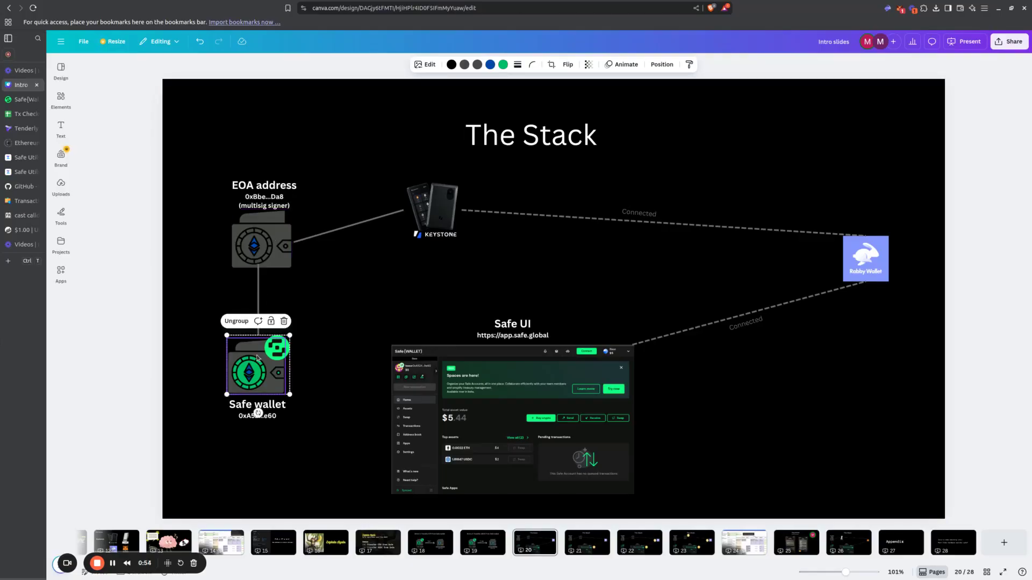
pyautogui.click(314, 456)
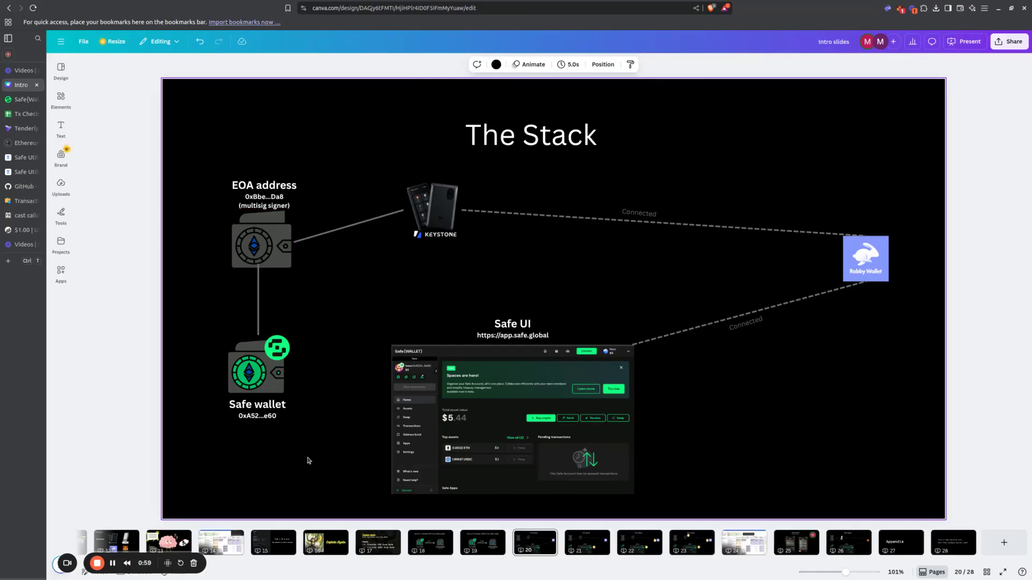
# Step: Go through the numbered Stack slides 21 to 23 and on to the Tx checker spreadsheet slide
pyautogui.press('pagedown')
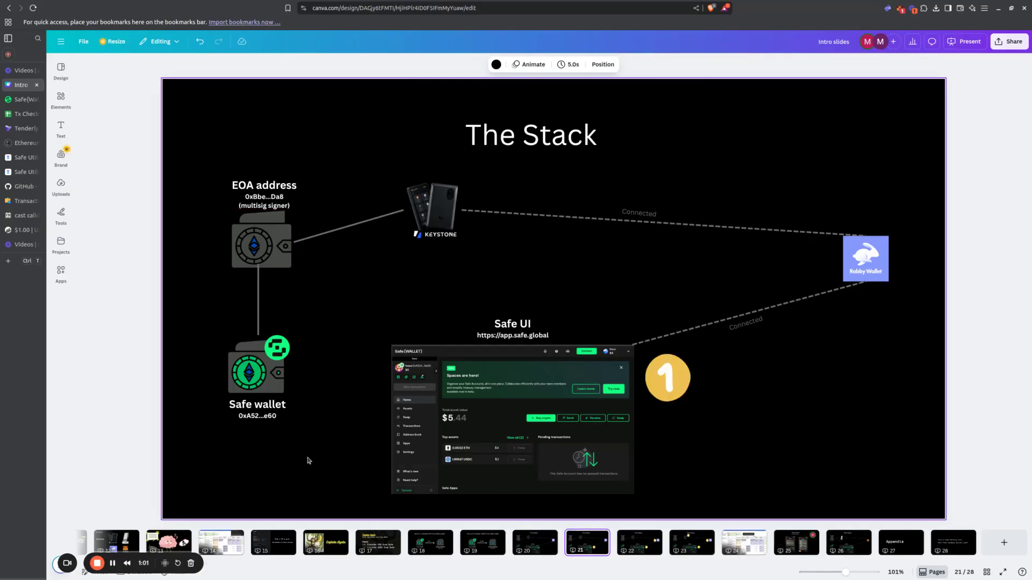
pyautogui.click(519, 398)
pyautogui.click(759, 404)
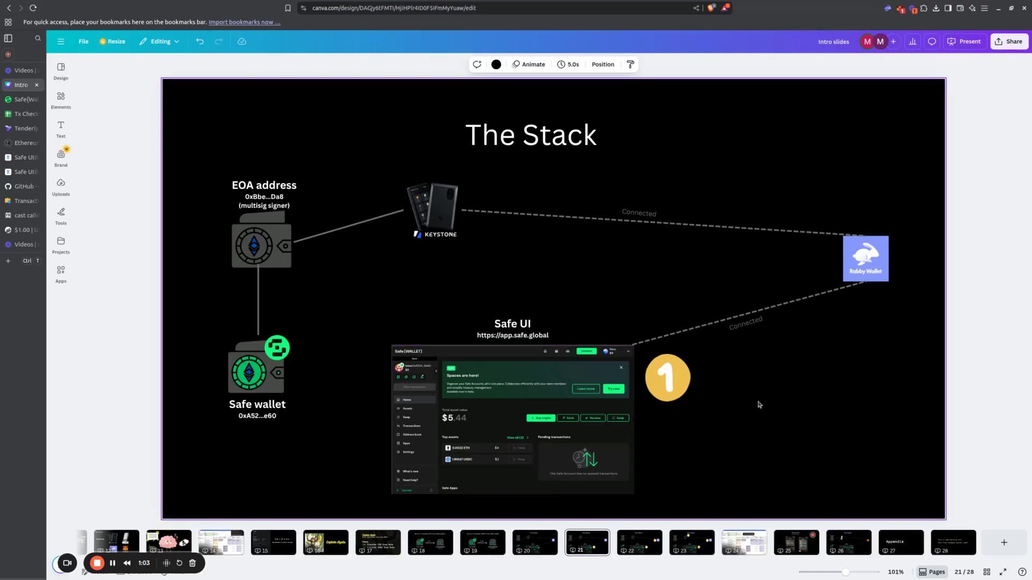
pyautogui.press('pagedown')
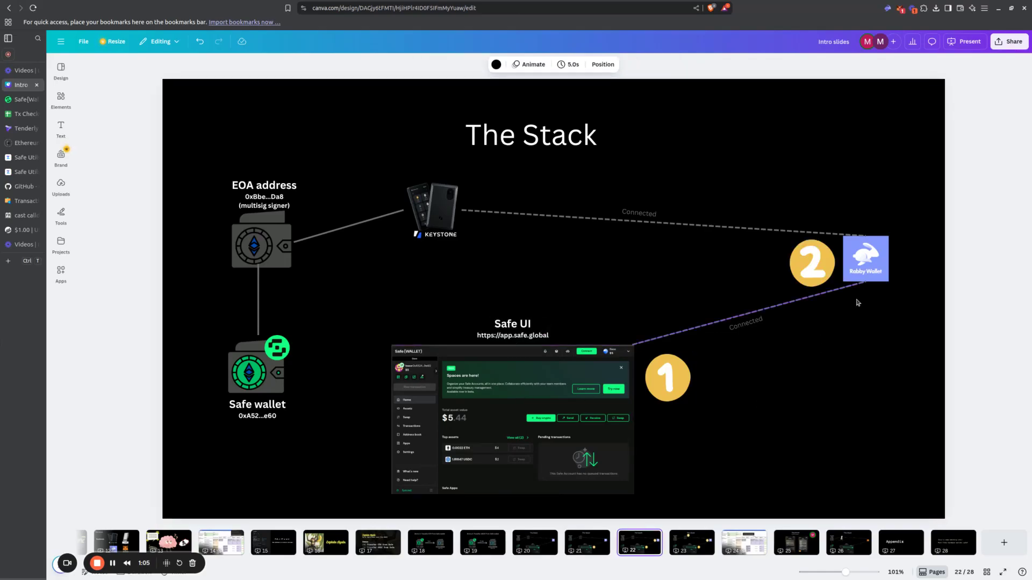
pyautogui.press('pagedown')
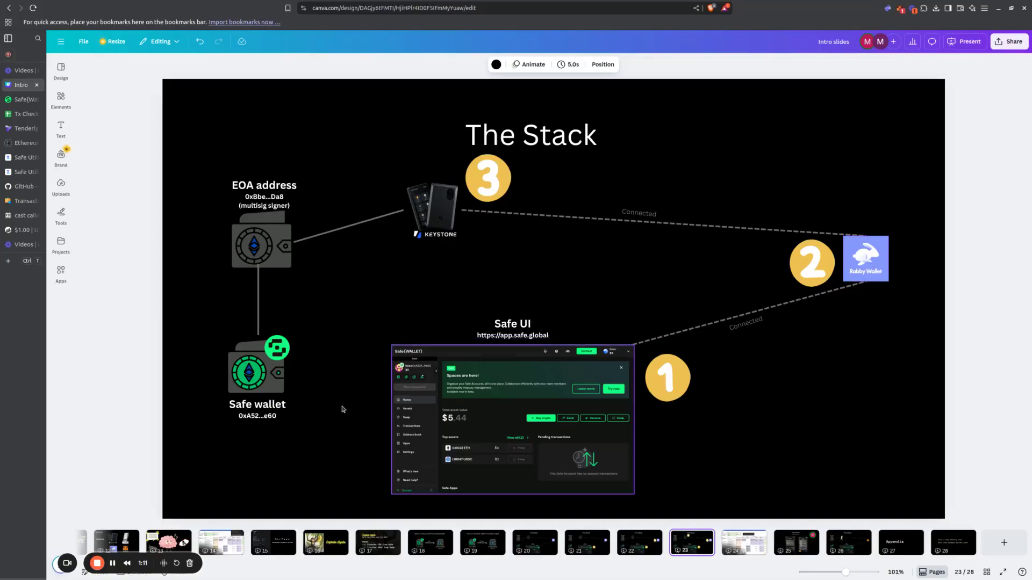
pyautogui.press('pagedown')
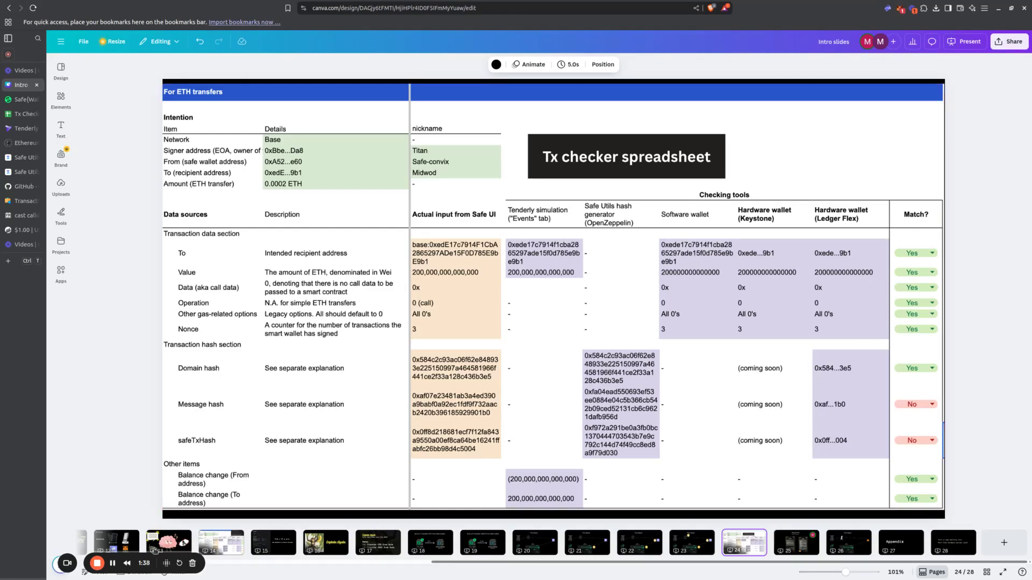
# Step: Move the Tx Checker spreadsheet's browser tab directly after the intro slides, switch to it and highlight the ETH transfer Intention section
pyautogui.moveTo(25, 114); pyautogui.dragTo(19, 99)
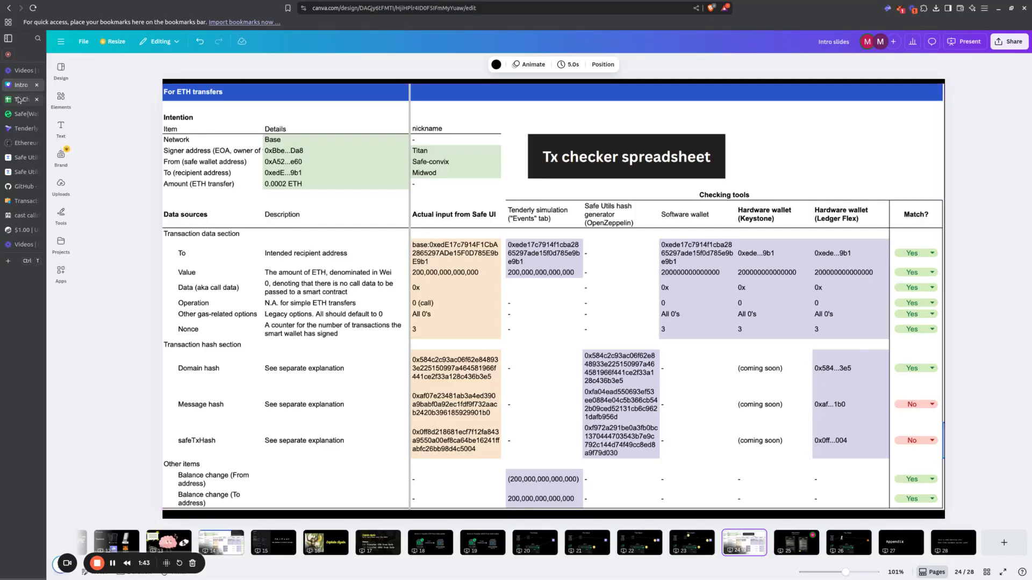
pyautogui.click(19, 99)
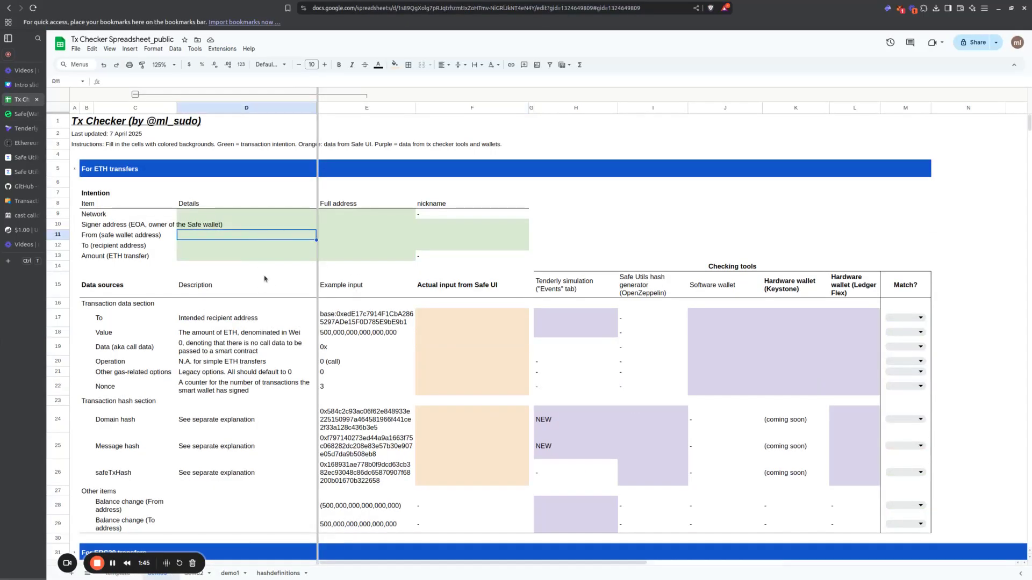
pyautogui.click(119, 197)
pyautogui.moveTo(119, 197); pyautogui.dragTo(408, 264)
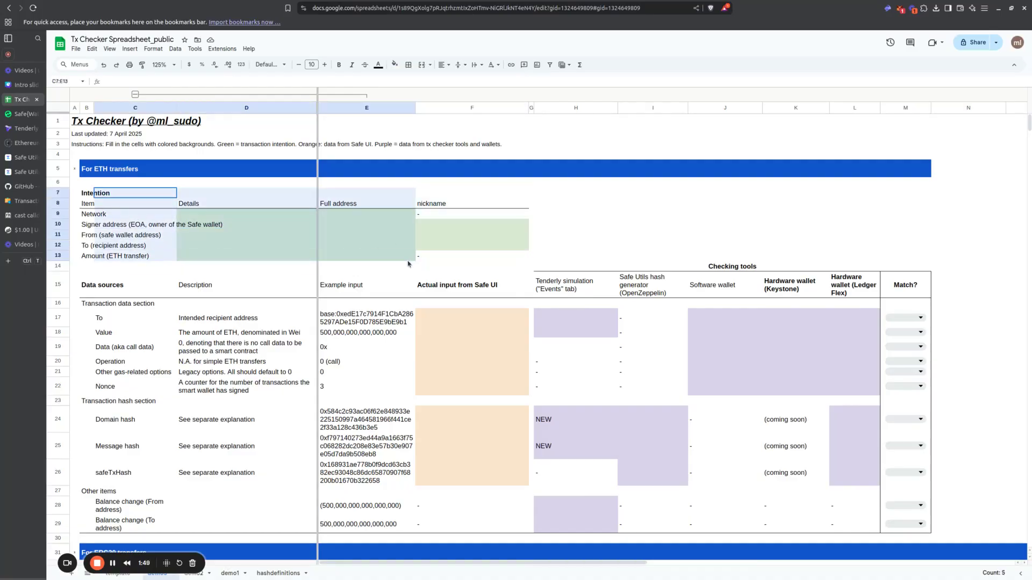
# Step: Enter Base as the network in the Details column of the ETH transfers Intention section
pyautogui.click(196, 227)
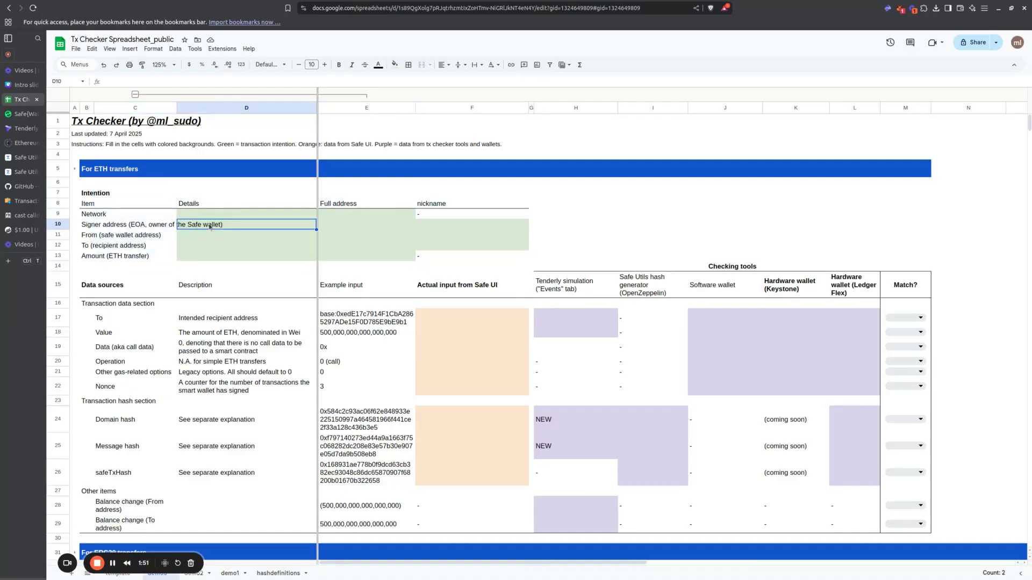
pyautogui.press('Up')
pyautogui.press('Left')
pyautogui.press('Left')
pyautogui.press('Right')
pyautogui.press('Right')
pyautogui.write('Base')
pyautogui.press('Return')
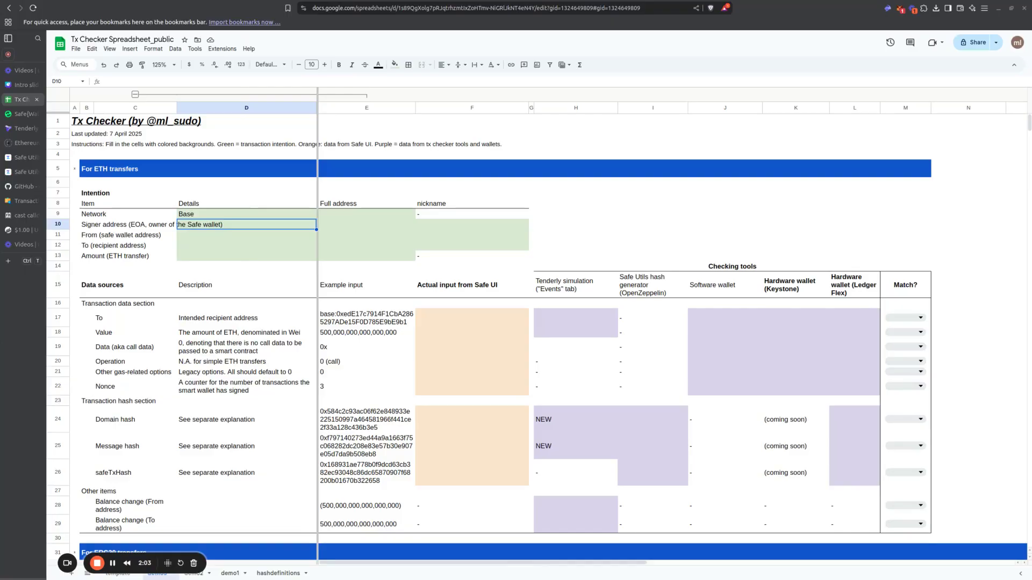
# Step: Paste the signer's wallet address into both the Full address and Details cells of the Signer address row
pyautogui.click(212, 306)
pyautogui.click(256, 235)
pyautogui.press('Up')
pyautogui.press('Right')
pyautogui.write('0xBbe4A02a052278994F0f1CE0AB486fAF2671DDa8')
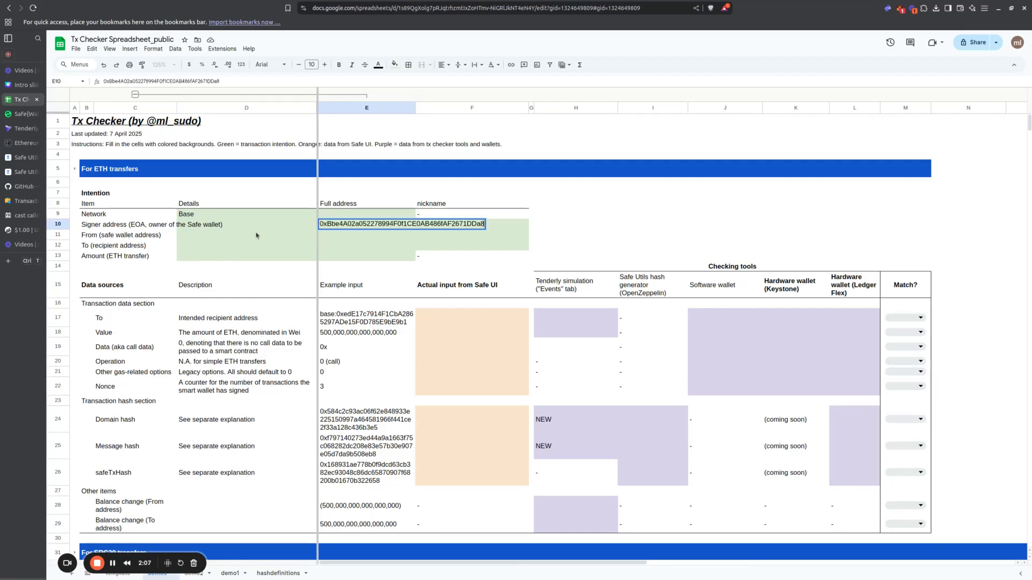
pyautogui.press('Return')
pyautogui.press('Up')
pyautogui.press('Left')
pyautogui.write('0xBbe4A02a052278994F0f1CE0AB486fAF2671DDa8')
# Step: Shorten the signer address in its Details cell to the first five and last three characters joined by "..."
pyautogui.press('F2')
pyautogui.press('Left')
pyautogui.press('Left')
pyautogui.press('Left')
pyautogui.hotkey('shift', 'Home')
pyautogui.hotkey('shift', 'Right')
pyautogui.hotkey('shift', 'Right')
pyautogui.hotkey('shift', 'Right')
pyautogui.hotkey('shift', 'Right')
pyautogui.hotkey('shift', 'Right')
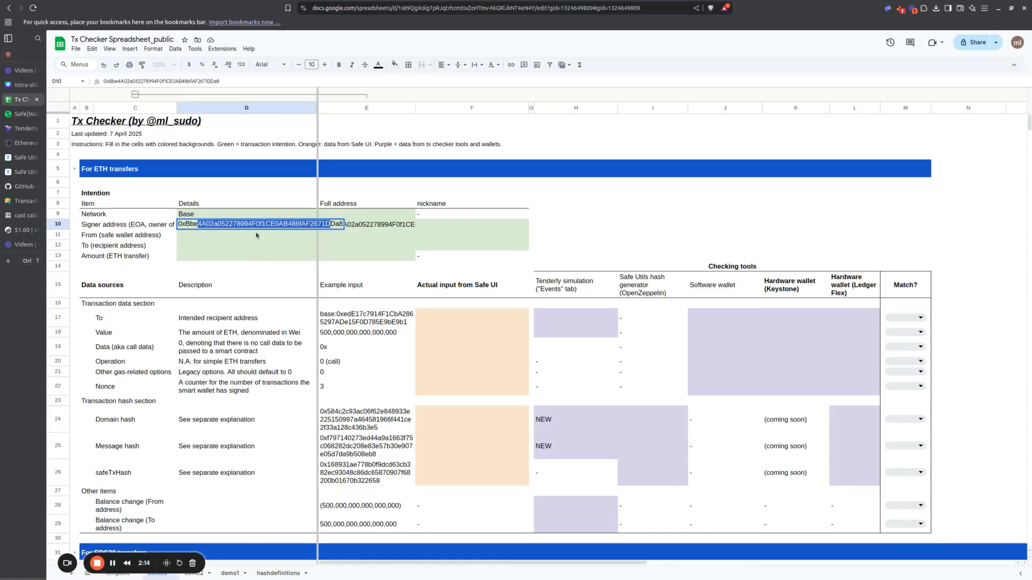
pyautogui.write('...')
pyautogui.press('Return')
pyautogui.press('Up')
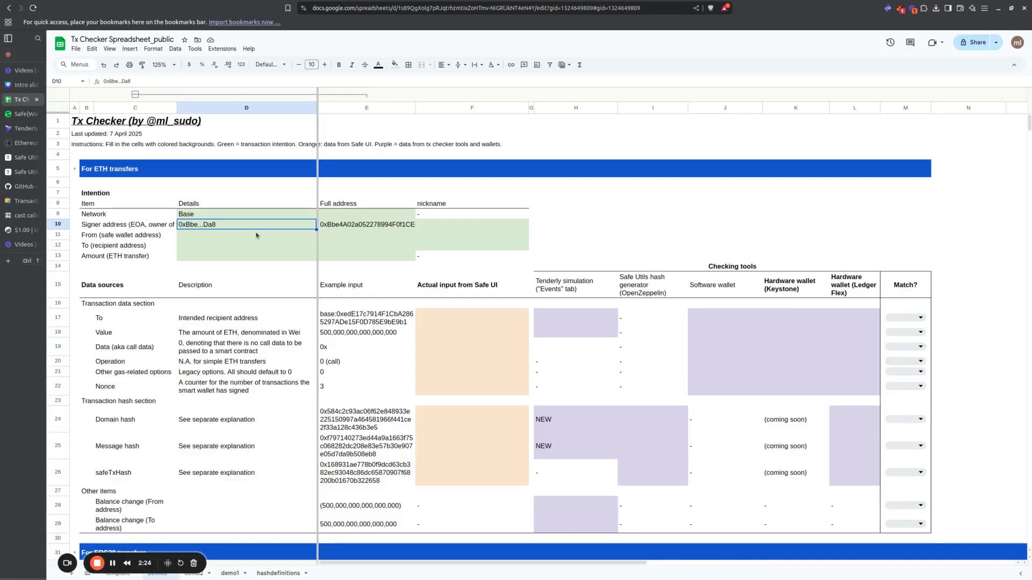
# Step: Examine the leading and trailing characters of the shortened signer address without changing the cell
pyautogui.press('Return')
pyautogui.hotkey('shift', 'Left')
pyautogui.hotkey('shift', 'Left')
pyautogui.hotkey('shift', 'Left')
pyautogui.hotkey('shift', 'Left')
pyautogui.hotkey('shift', 'Left')
pyautogui.hotkey('shift', 'Left')
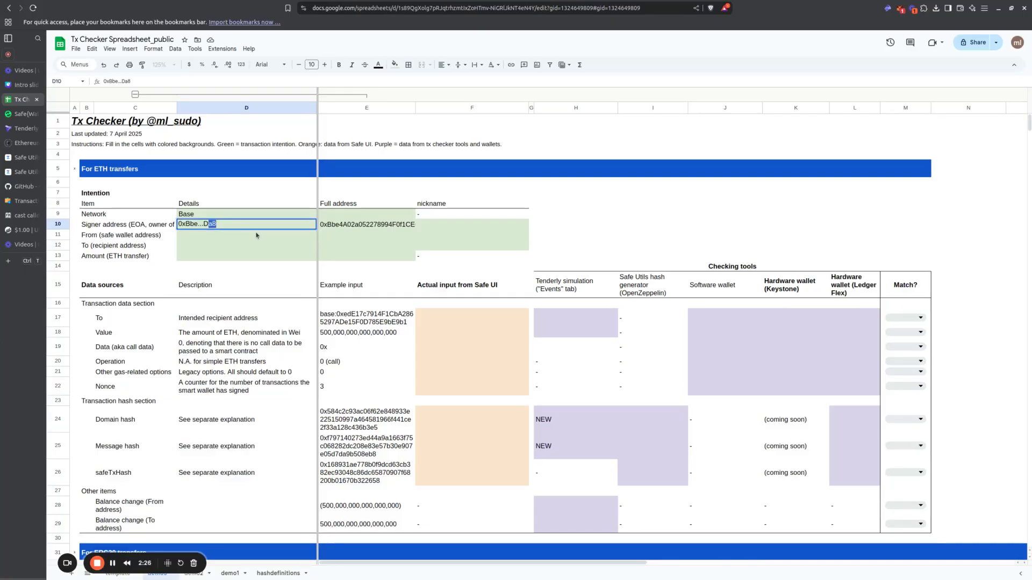
pyautogui.hotkey('shift', 'Left')
pyautogui.hotkey('shift', 'Left')
pyautogui.hotkey('shift', 'Left')
pyautogui.hotkey('shift', 'Left')
pyautogui.hotkey('shift', 'Left')
pyautogui.hotkey('shift', 'Right')
pyautogui.hotkey('shift', 'Right')
pyautogui.hotkey('shift', 'Right')
pyautogui.hotkey('shift', 'Left')
pyautogui.hotkey('shift', 'Left')
pyautogui.hotkey('shift', 'Left')
pyautogui.hotkey('shift', 'Right')
pyautogui.hotkey('shift', 'Right')
pyautogui.hotkey('shift', 'Right')
pyautogui.hotkey('shift', 'Right')
pyautogui.hotkey('shift', 'Right')
pyautogui.hotkey('shift', 'Right')
pyautogui.hotkey('shift', 'Right')
pyautogui.hotkey('shift', 'Right')
pyautogui.hotkey('shift', 'Right')
pyautogui.hotkey('shift', 'Right')
pyautogui.hotkey('shift', 'Right')
pyautogui.press('Escape')
# Step: Fill the From row with the full Safe wallet address and, under Details, its first five and last three characters joined by "..."
pyautogui.click(256, 235)
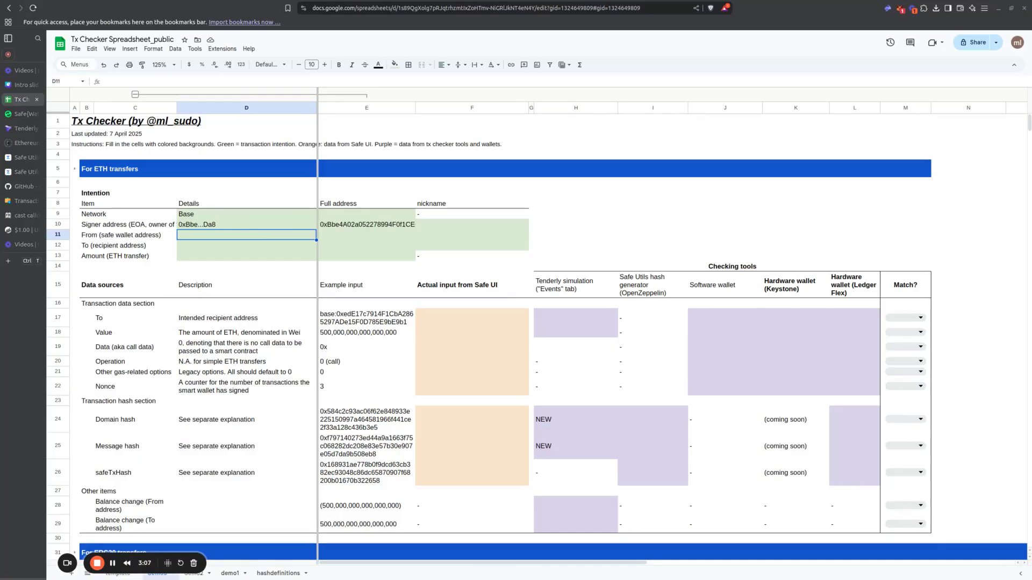
pyautogui.click(352, 236)
pyautogui.write('0xA524a04F14aCc7B7C9B9edfDFD1E3c08ADa29e60')
pyautogui.press('Left')
pyautogui.write('0xA524a04F14aCc7B7C9B9edfDFD1E3c08ADa29e60')
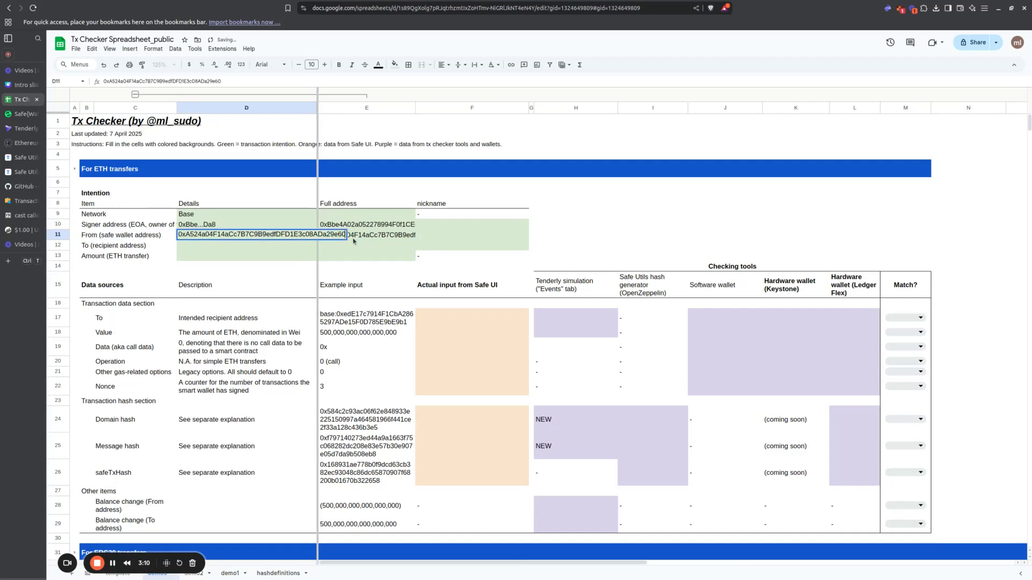
pyautogui.press('Return')
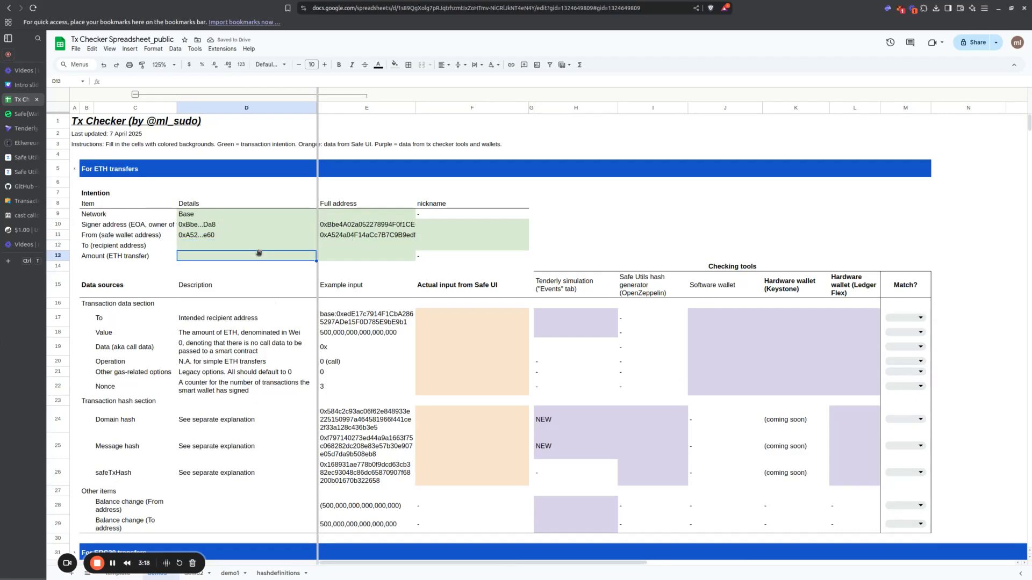
# Step: Paste the recipient's wallet address into both the Full address and Details cells of the To row
pyautogui.press('Right')
pyautogui.write('0xede17c7914f1cba2865297ade15f0d785e9be9b1')
pyautogui.press('Left')
pyautogui.write('0xede17c7914f1cba2865297ade15f0d785e9be9b1')
# Step: Shorten the recipient address in its Details cell to the first five and last three characters joined by "..."
pyautogui.press('Return')
pyautogui.press('Left')
pyautogui.press('Left')
pyautogui.press('Left')
pyautogui.hotkey('shift', 'Home')
pyautogui.hotkey('shift', 'Right')
pyautogui.hotkey('shift', 'Right')
pyautogui.hotkey('shift', 'Right')
pyautogui.hotkey('shift', 'Right')
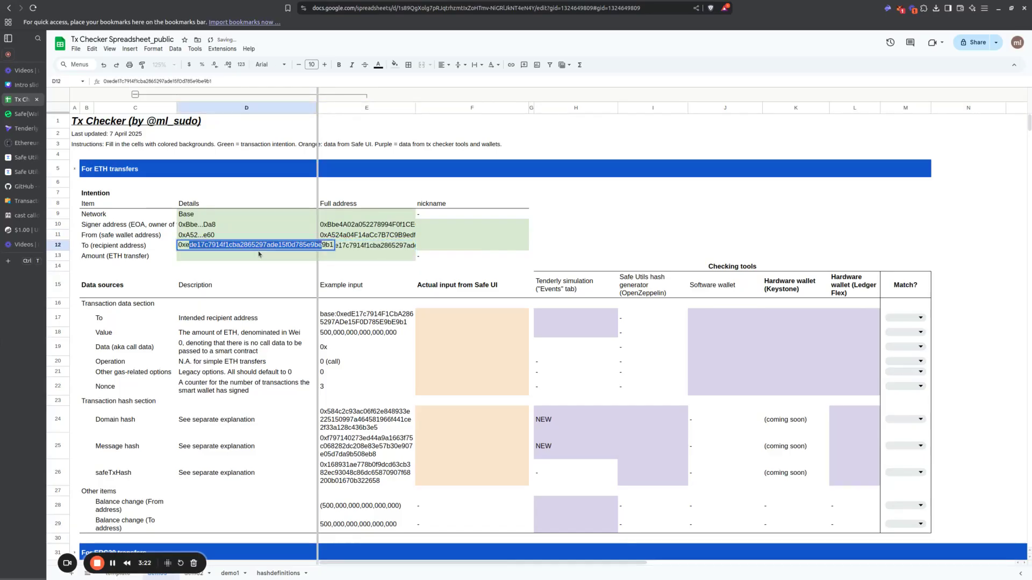
pyautogui.write('...')
pyautogui.press('Return')
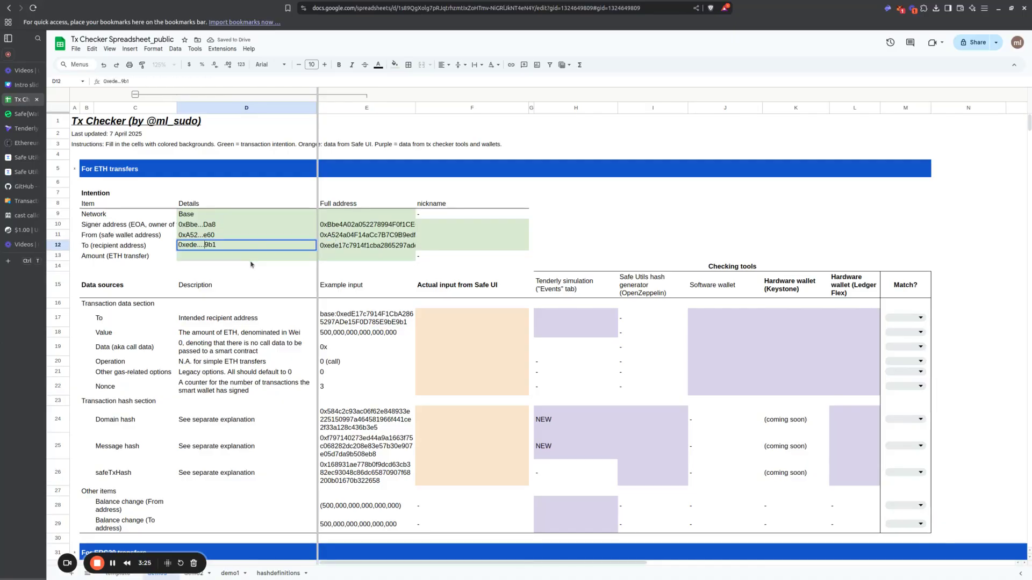
# Step: Enter 0.0002 as the ETH transfer amount in the Details column of the Intention section
pyautogui.write('0.0002')
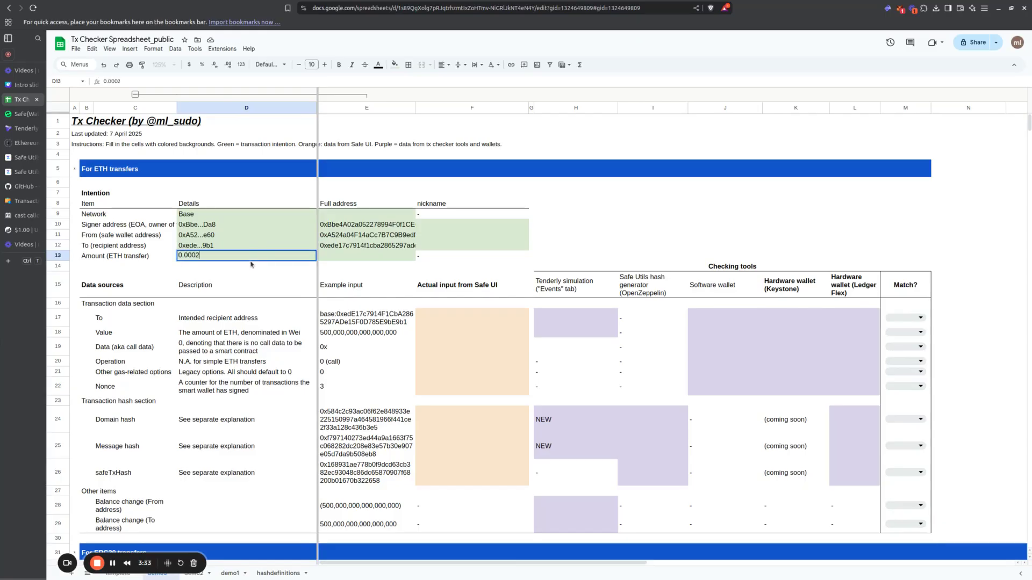
pyautogui.press('Return')
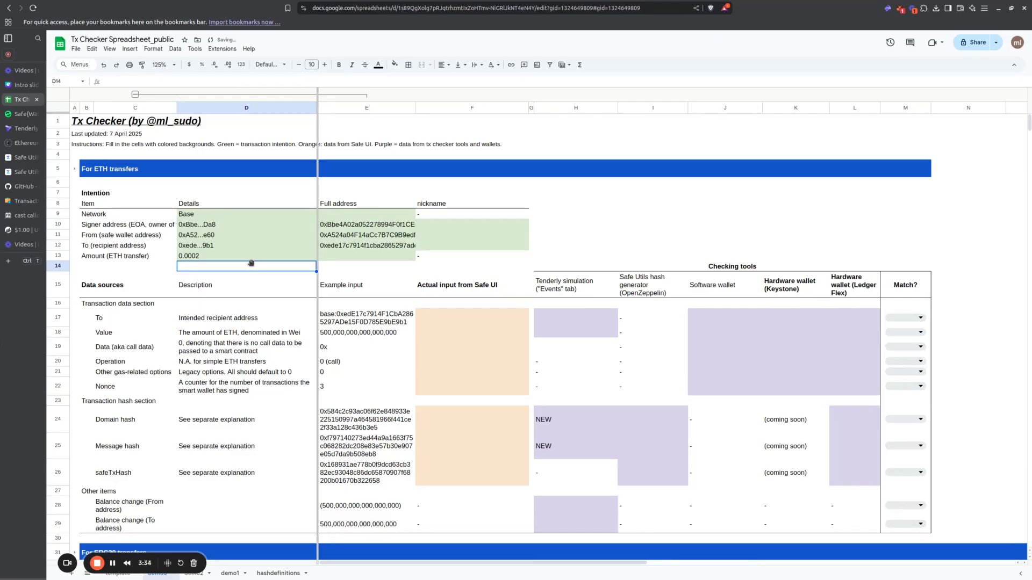
pyautogui.press('Up')
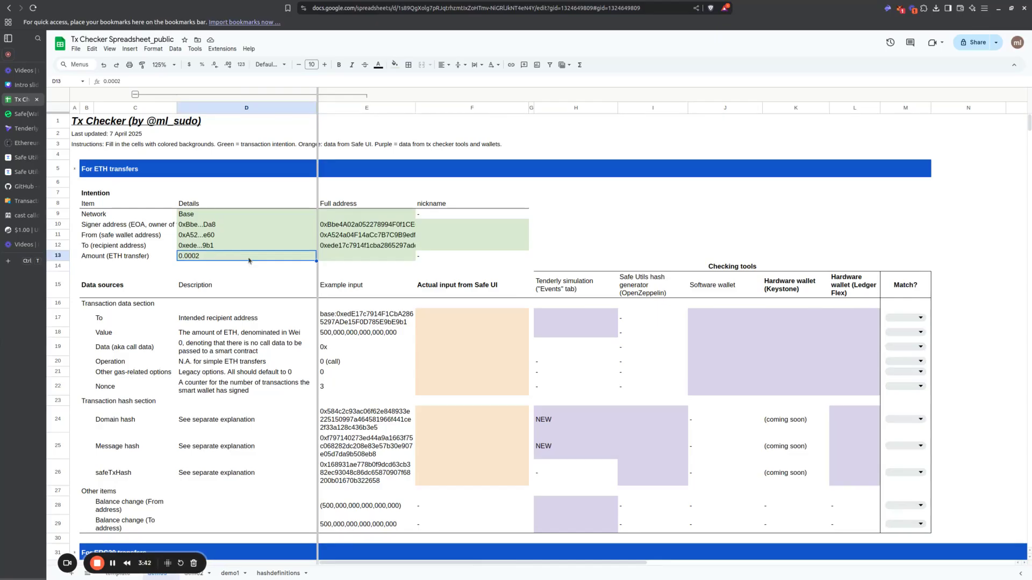
pyautogui.click(387, 256)
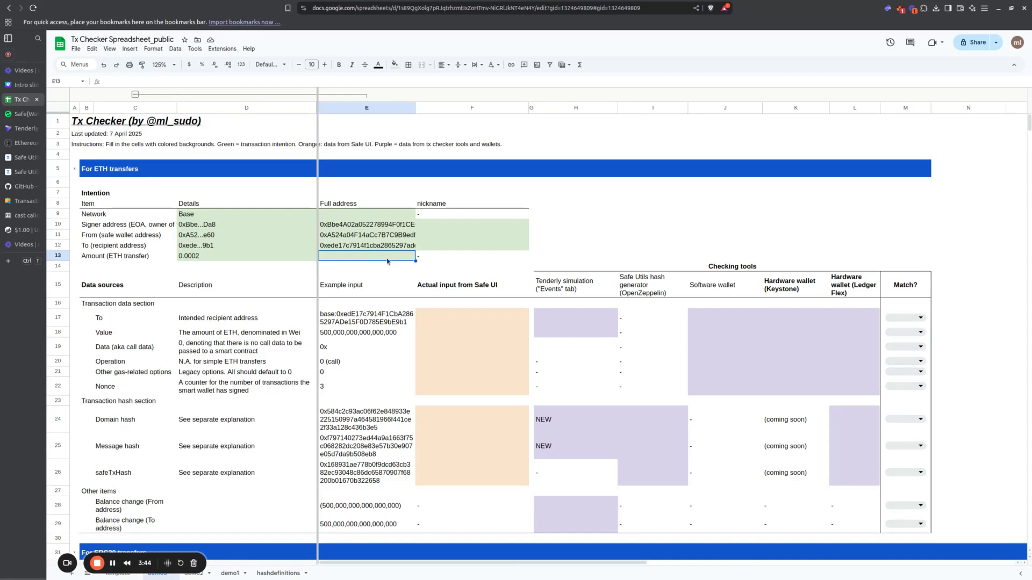
pyautogui.click(259, 258)
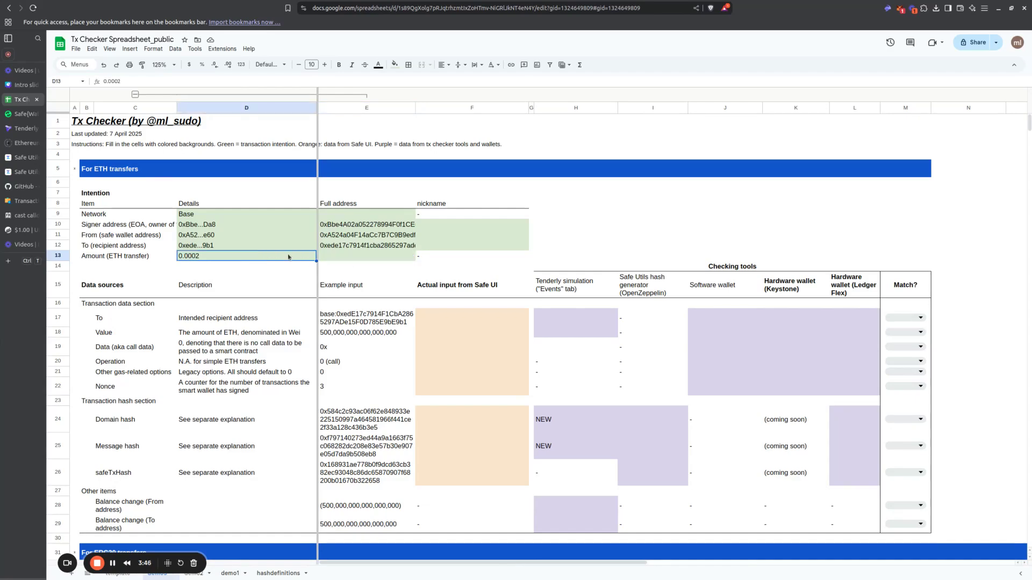
# Step: Convert 0.0002 Ether to Wei in the Ethereum Unit Converter and copy the Wei value
pyautogui.click(24, 144)
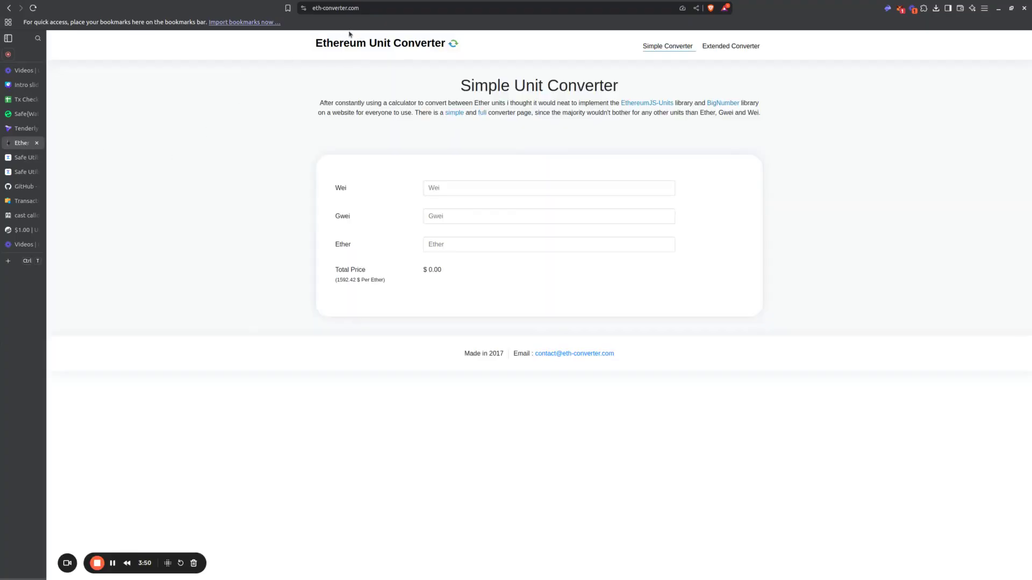
pyautogui.click(463, 248)
pyautogui.write('0.0002')
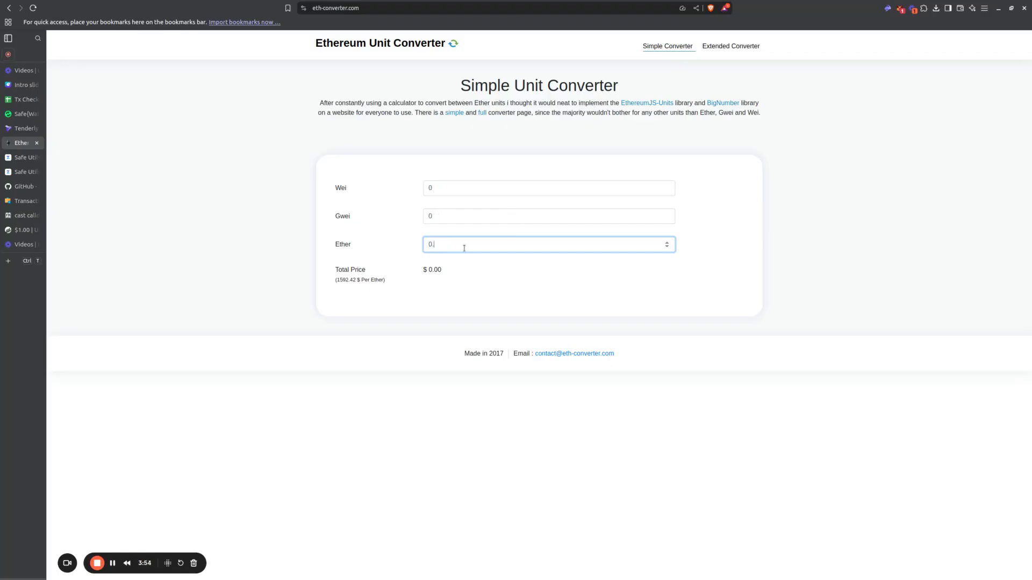
pyautogui.doubleClick(454, 189)
pyautogui.hotkey('ctrl', 'c')
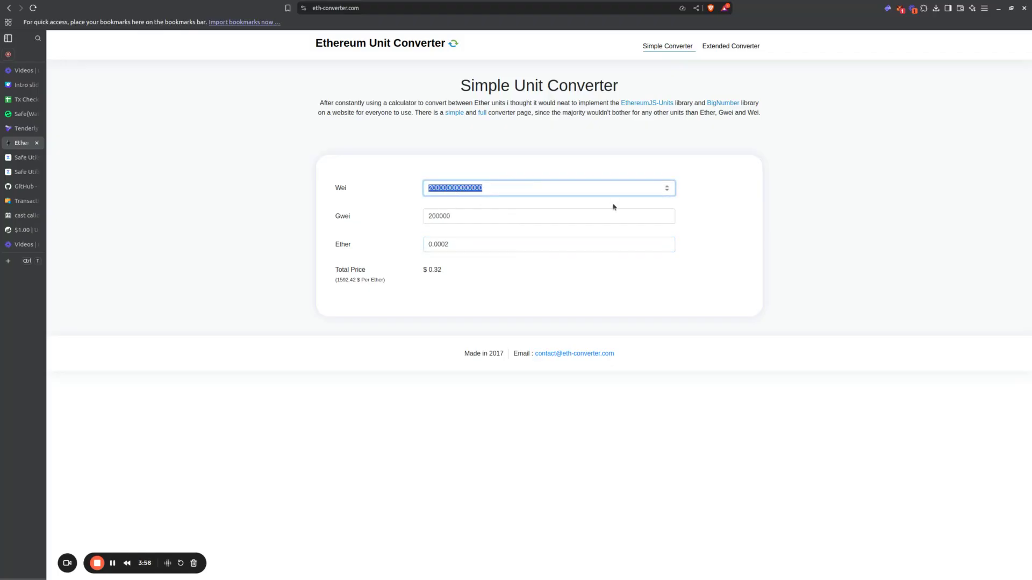
pyautogui.doubleClick(336, 187)
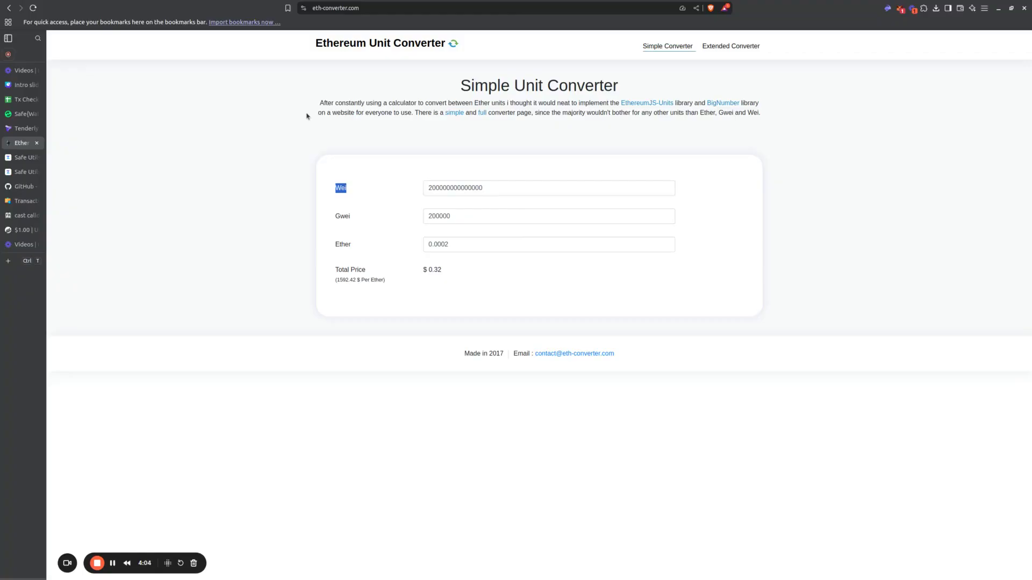
pyautogui.click(25, 99)
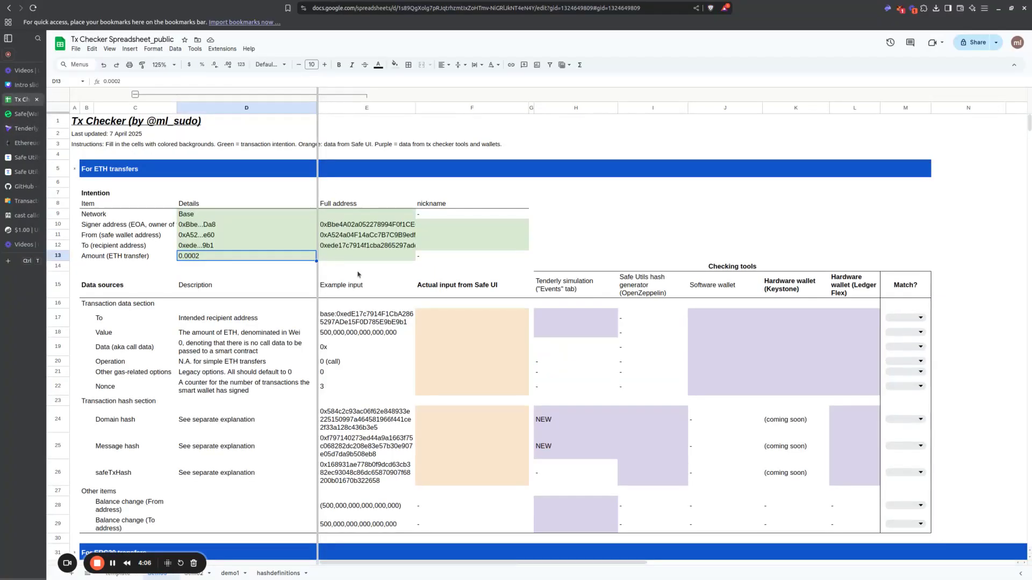
pyautogui.click(330, 255)
pyautogui.hotkey('ctrl', 'v')
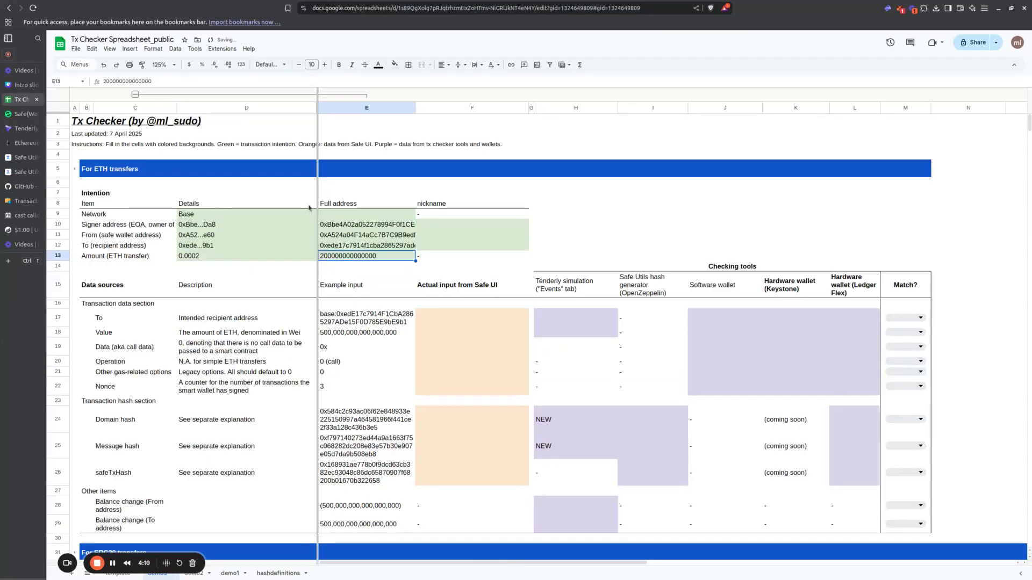
pyautogui.click(241, 65)
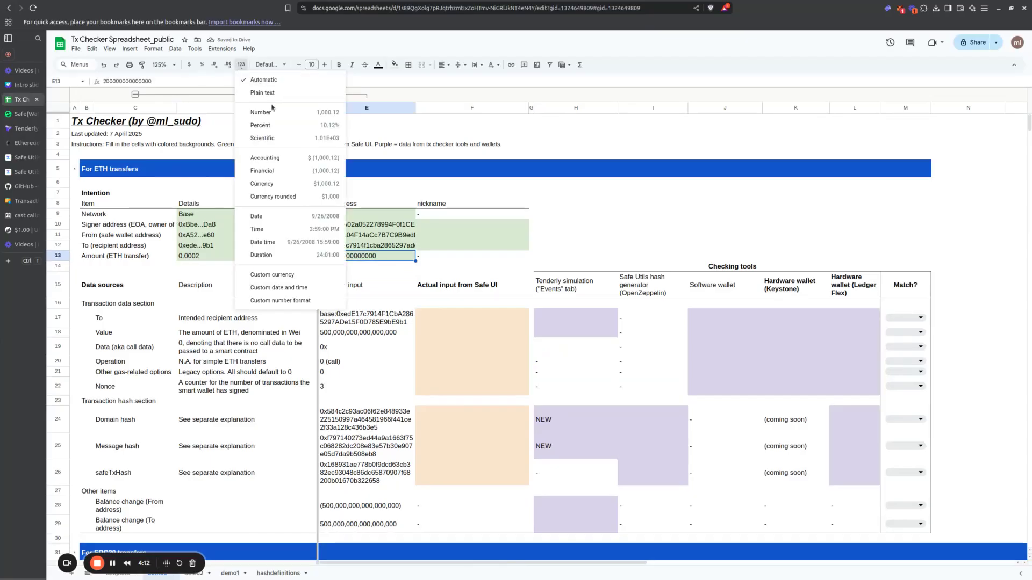
pyautogui.click(272, 112)
pyautogui.click(215, 64)
pyautogui.click(215, 65)
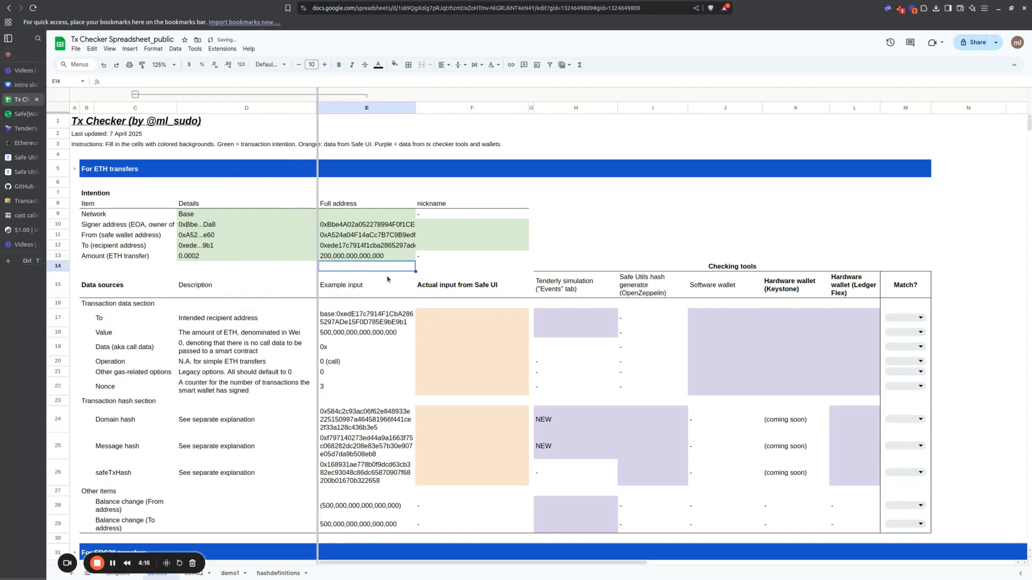
pyautogui.click(348, 265)
pyautogui.moveTo(455, 227); pyautogui.dragTo(486, 250)
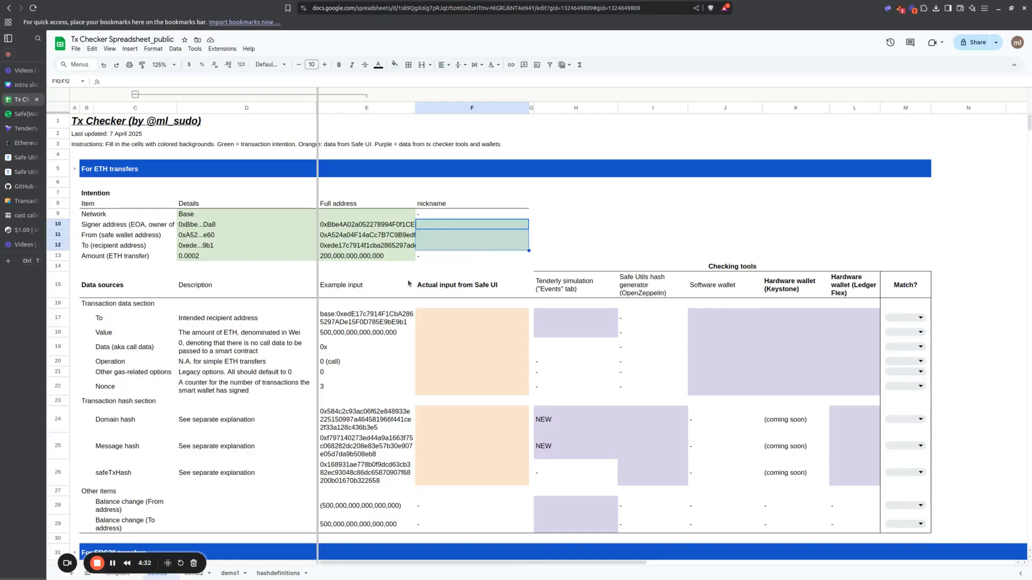
pyautogui.moveTo(134, 214); pyautogui.dragTo(354, 256)
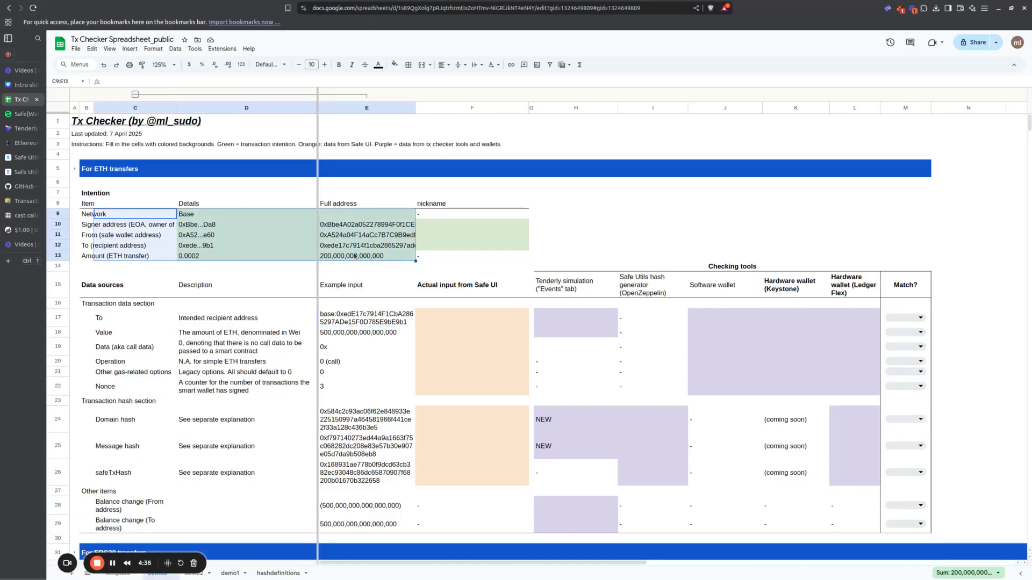
pyautogui.click(287, 245)
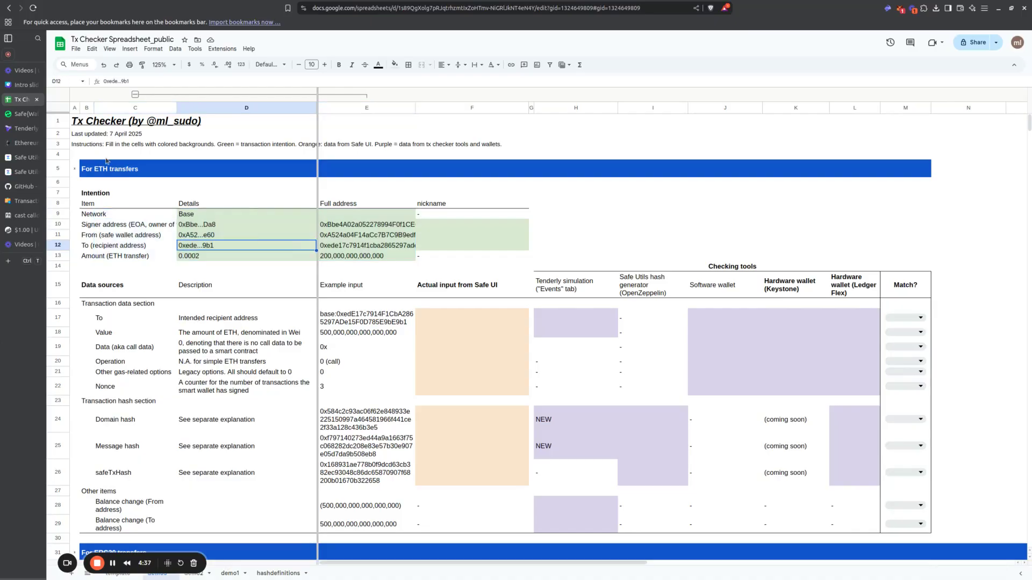
# Step: In Safe Wallet, start a send-tokens transaction and choose the saved Midwod address as the recipient
pyautogui.click(20, 115)
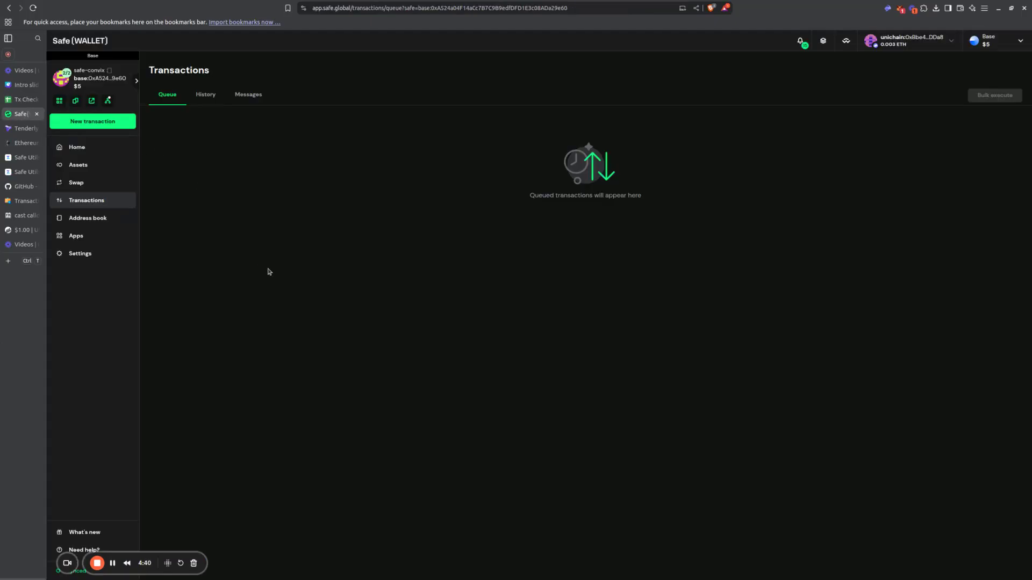
pyautogui.click(80, 146)
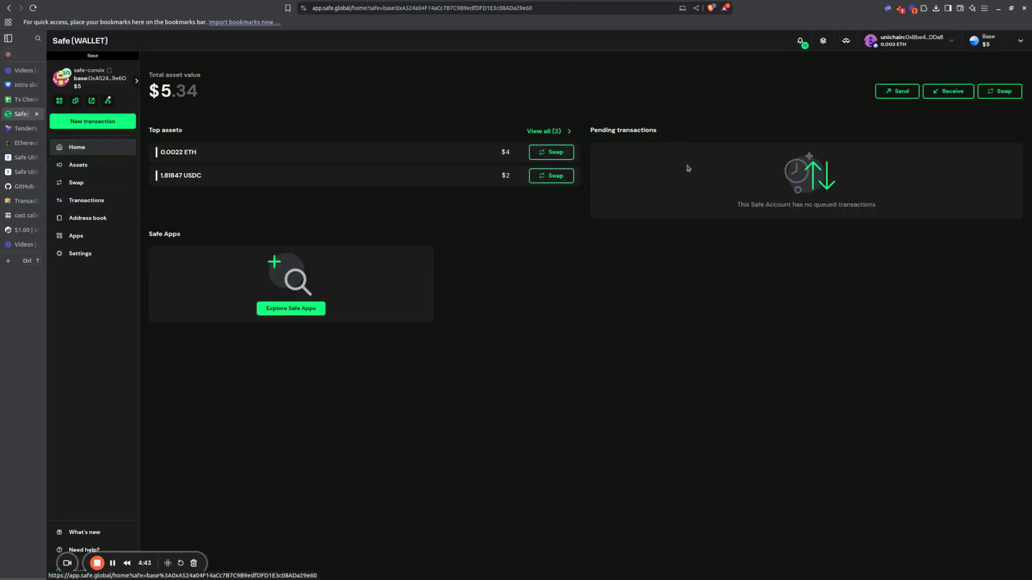
pyautogui.click(898, 93)
pyautogui.click(711, 162)
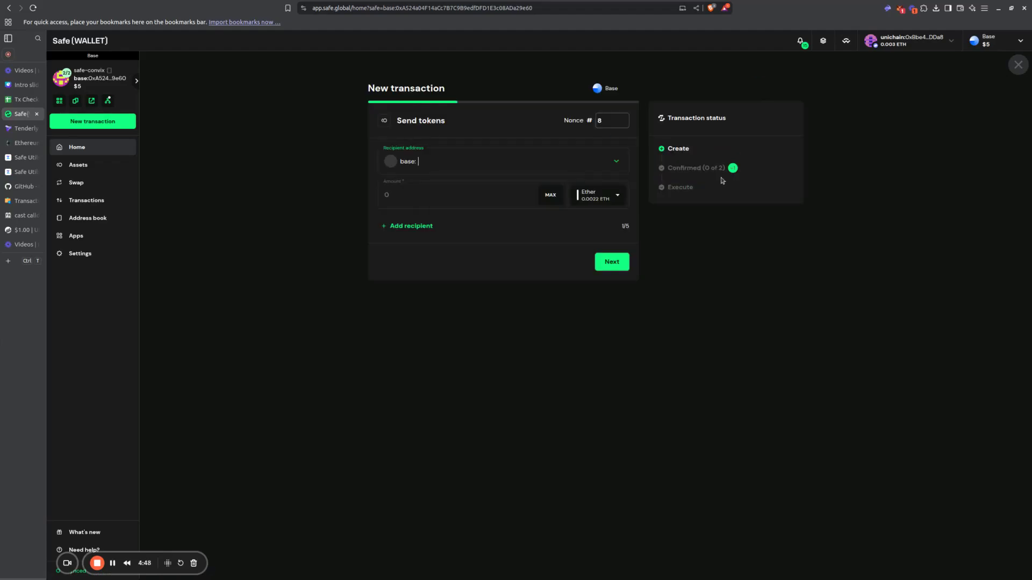
pyautogui.click(504, 167)
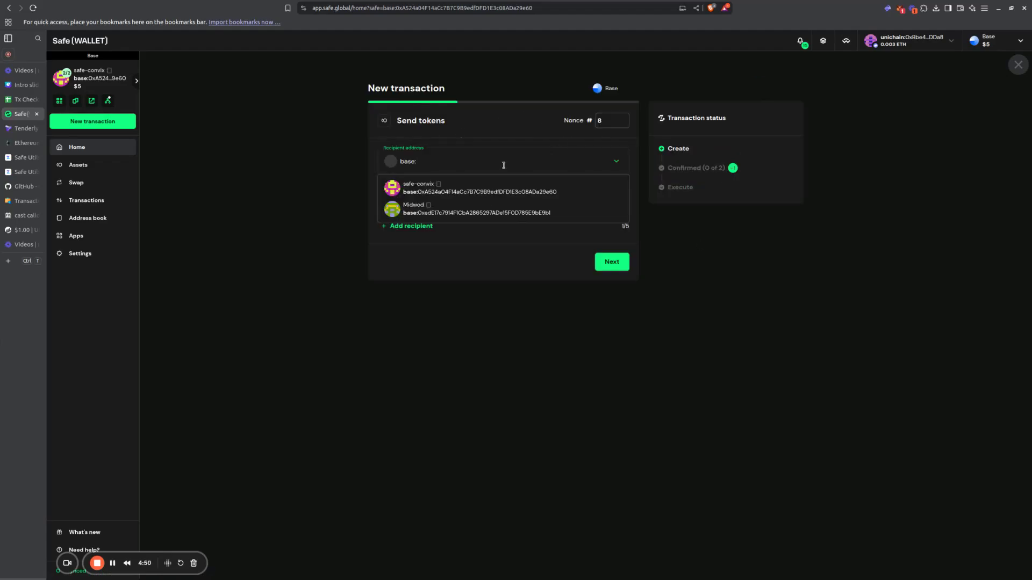
pyautogui.click(444, 211)
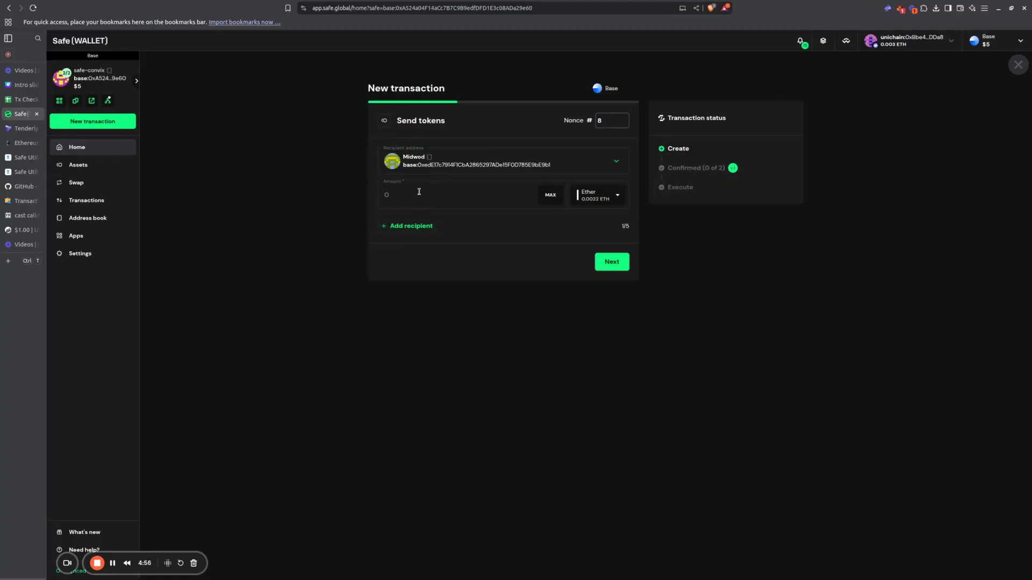
# Step: Set the amount to 0.0002 Ether and proceed to the transaction's confirmation page
pyautogui.write('0.0002')
pyautogui.doubleClick(398, 196)
pyautogui.click(409, 196)
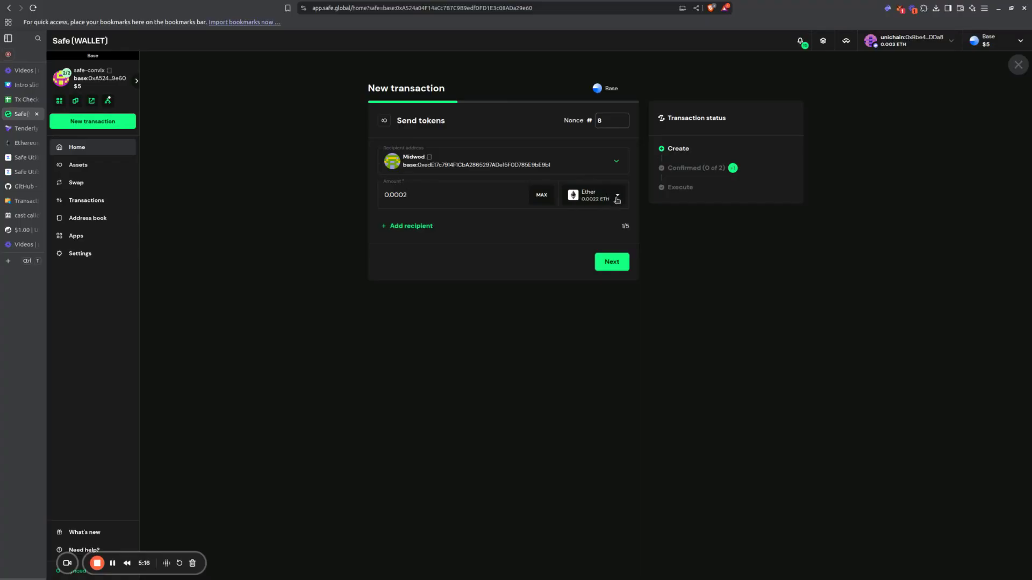
pyautogui.click(607, 258)
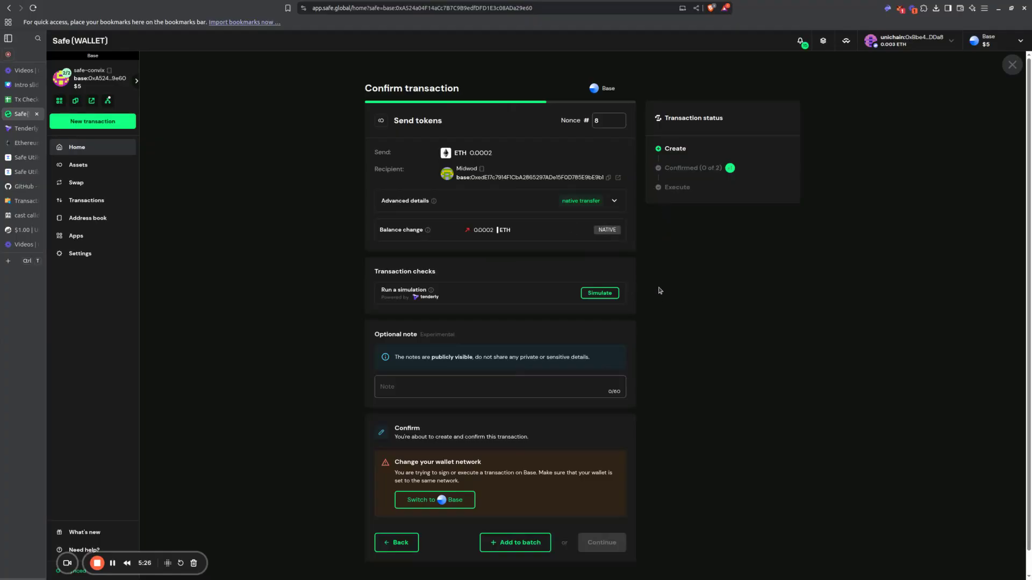
# Step: Copy the recipient, value, data, operation, gas options, nonce and hashes from the transaction's advanced details into the spreadsheet's Actual input from Safe UI column
pyautogui.click(613, 202)
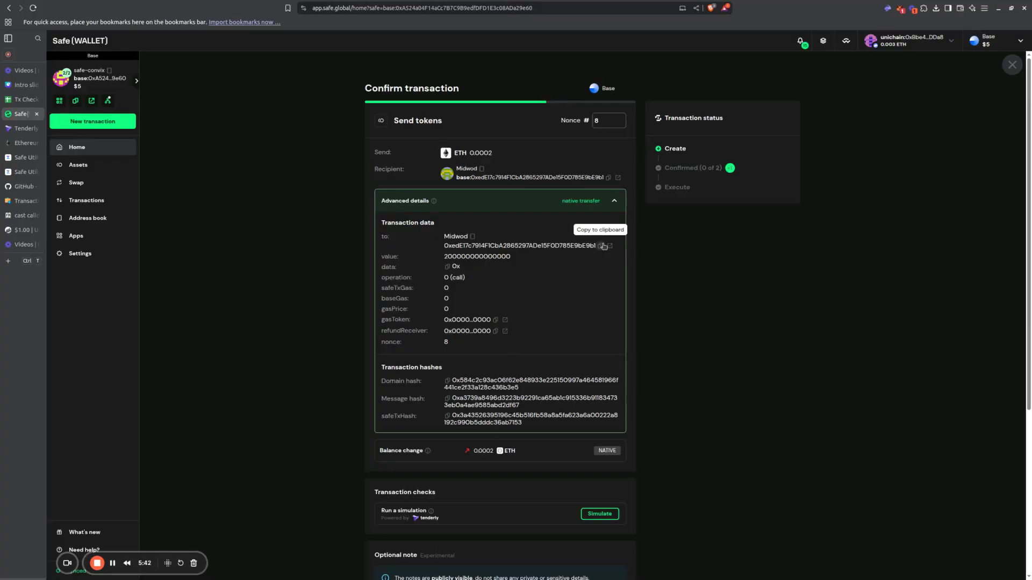
pyautogui.click(25, 99)
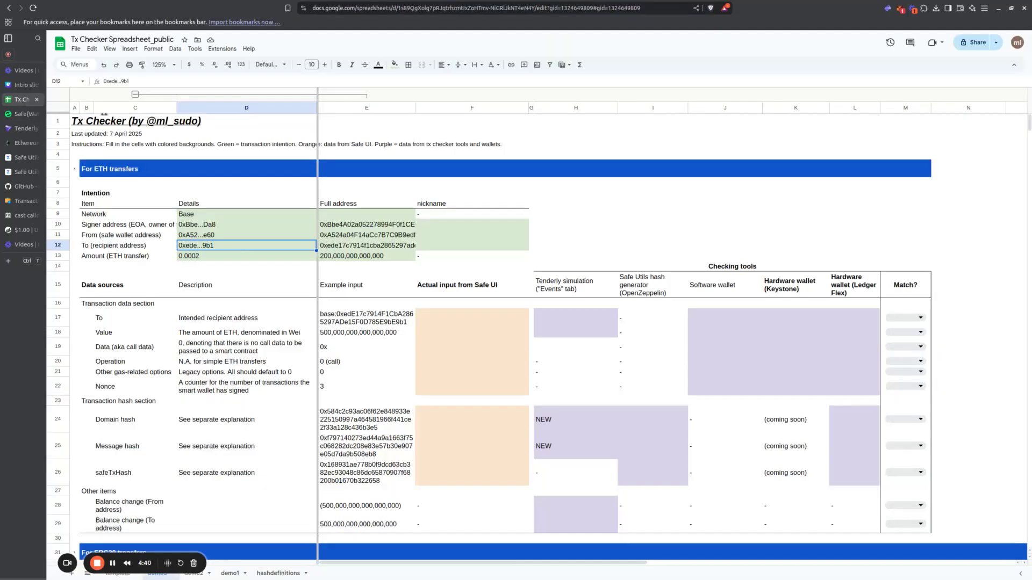
pyautogui.click(475, 318)
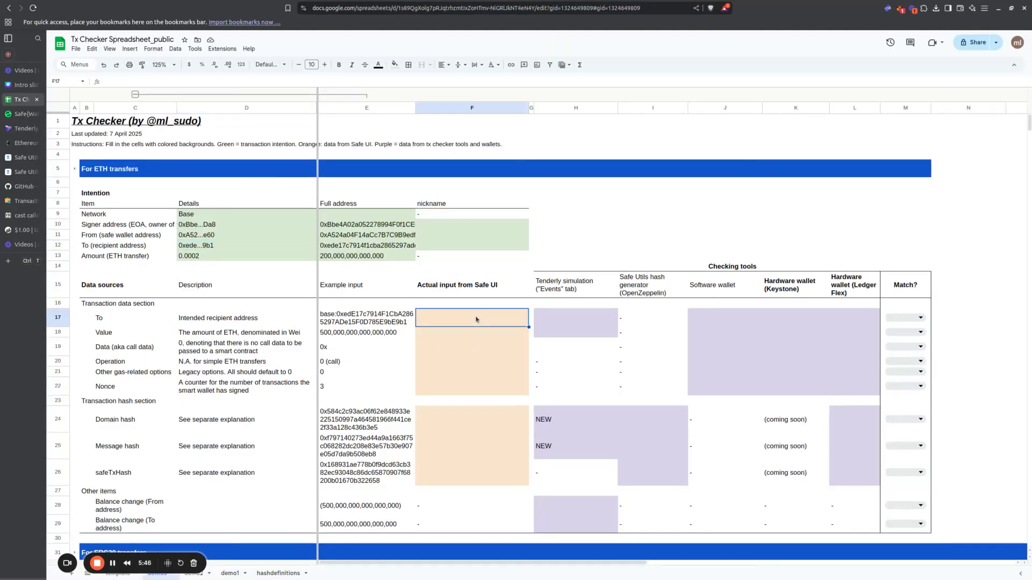
pyautogui.write('base:0xedE17c7914F1CbA2865297ADe15F0D785E9bE9b1')
pyautogui.press('Return')
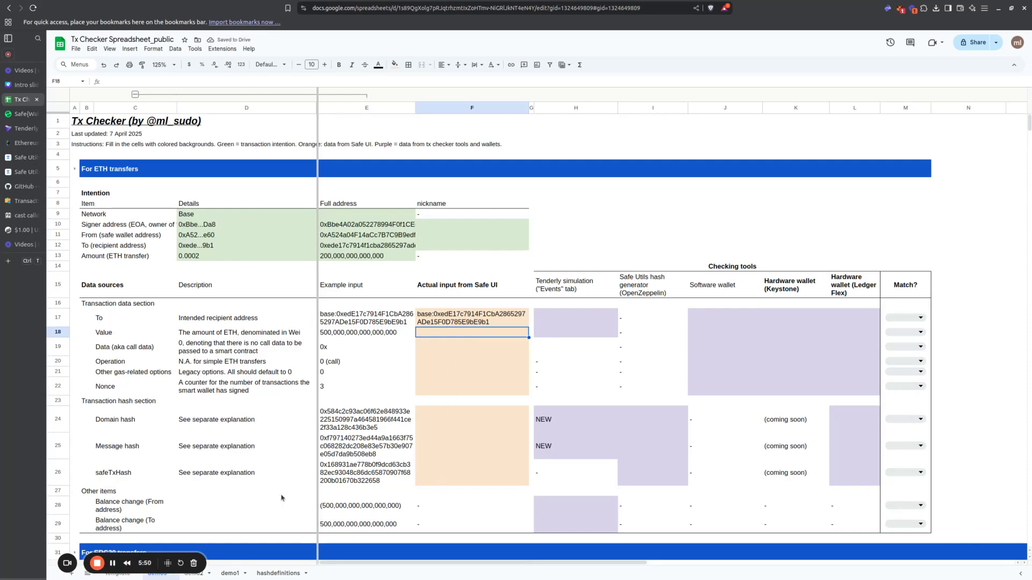
pyautogui.hotkey('ctrl', 'v')
pyautogui.moveTo(448, 318); pyautogui.dragTo(444, 475)
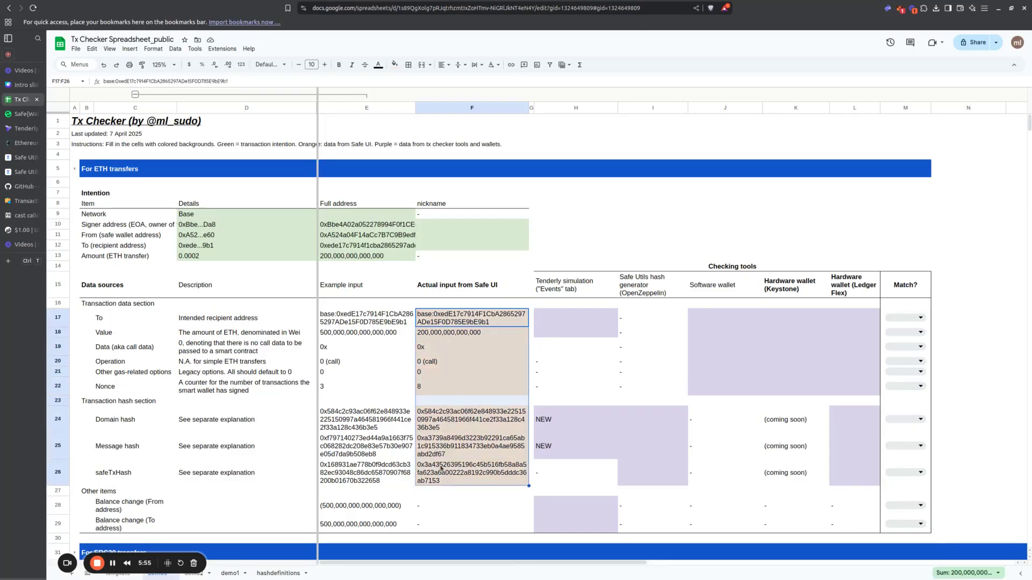
# Step: Back in Safe Wallet, collapse the advanced details, simulate the transaction and open the full Tenderly report
pyautogui.click(21, 114)
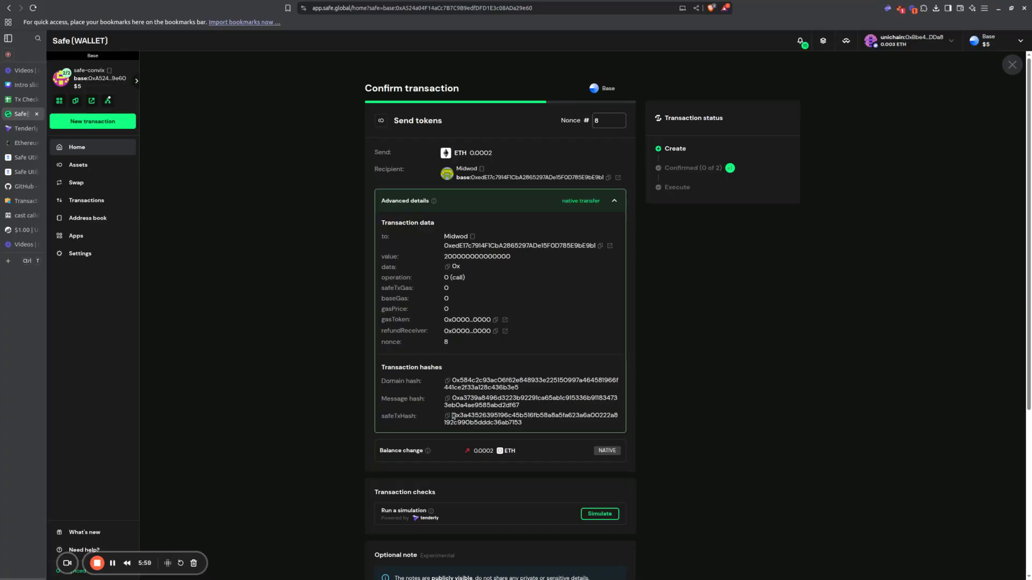
pyautogui.click(615, 202)
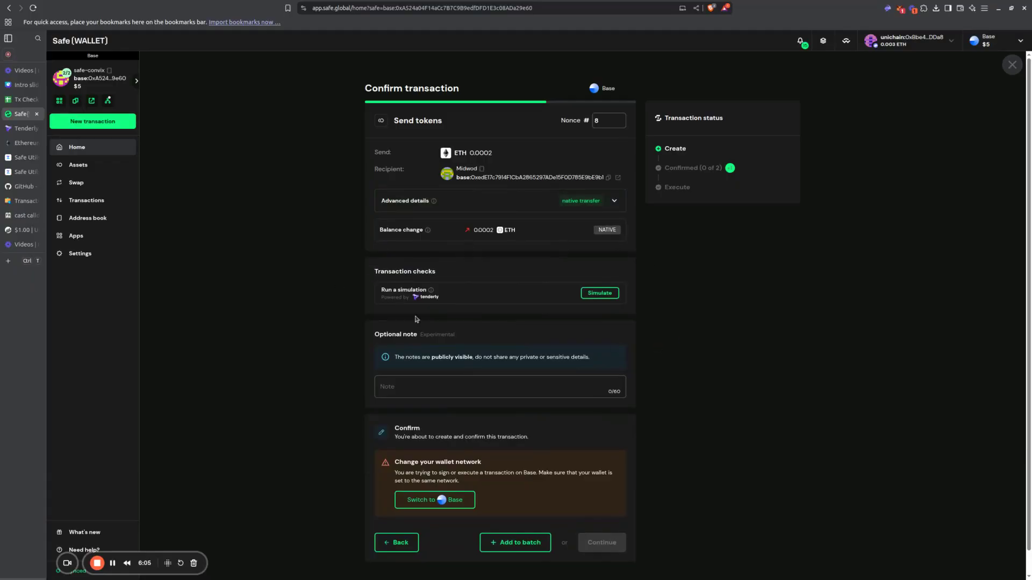
pyautogui.click(607, 297)
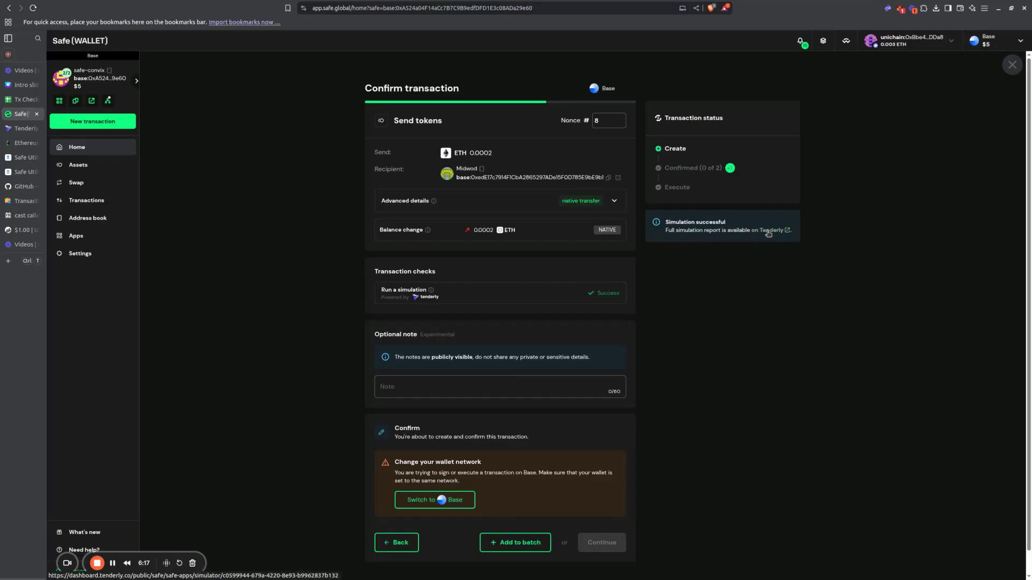
pyautogui.click(769, 231)
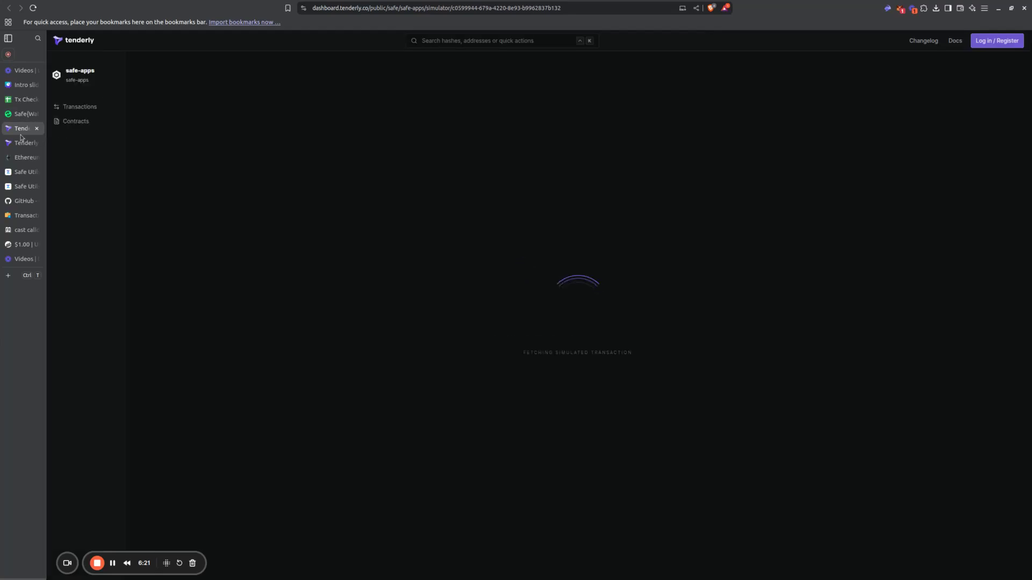
# Step: Review which entries the spreadsheet's Tenderly simulation column needs and examine the report's events, state changes and summary
pyautogui.click(23, 100)
pyautogui.moveTo(561, 286); pyautogui.dragTo(576, 475)
pyautogui.moveTo(595, 518); pyautogui.dragTo(577, 290)
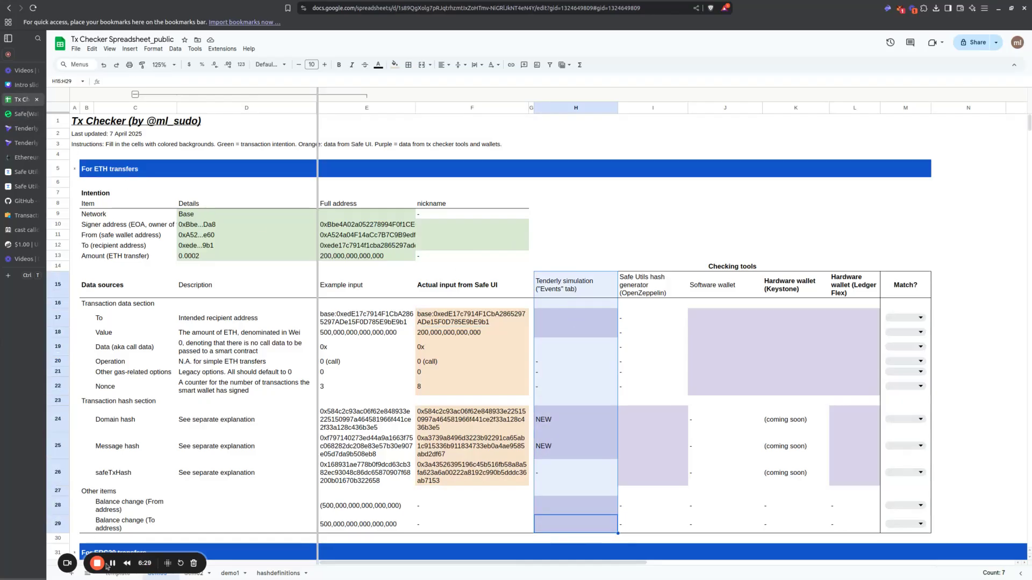
pyautogui.click(24, 128)
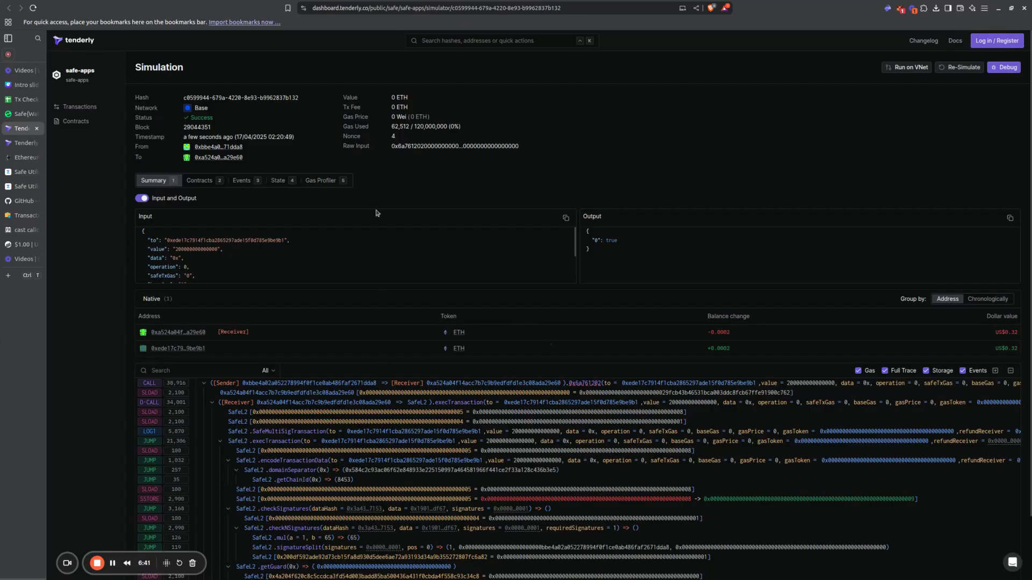
pyautogui.click(241, 181)
pyautogui.click(288, 181)
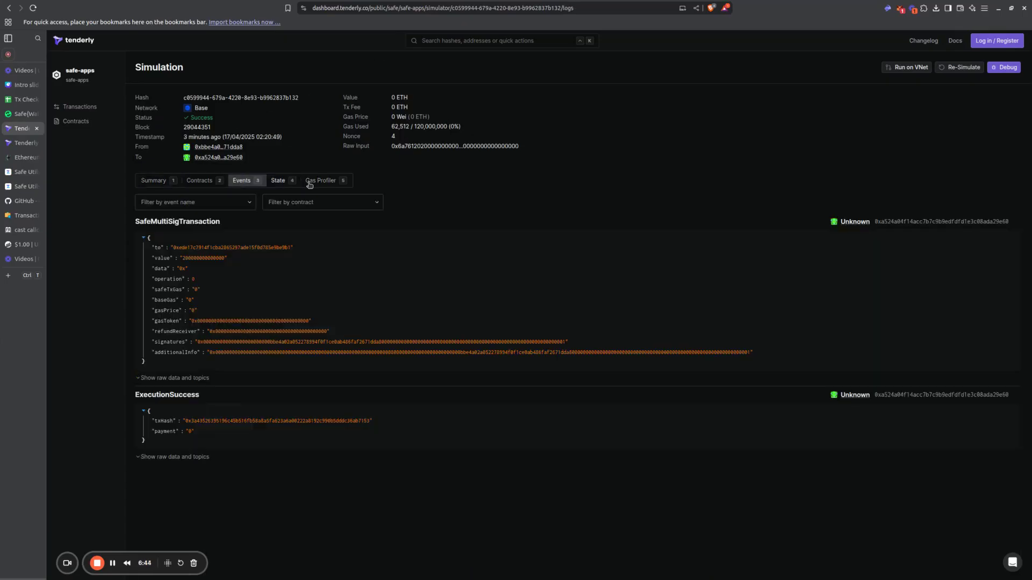
pyautogui.click(209, 183)
pyautogui.click(246, 183)
pyautogui.click(282, 183)
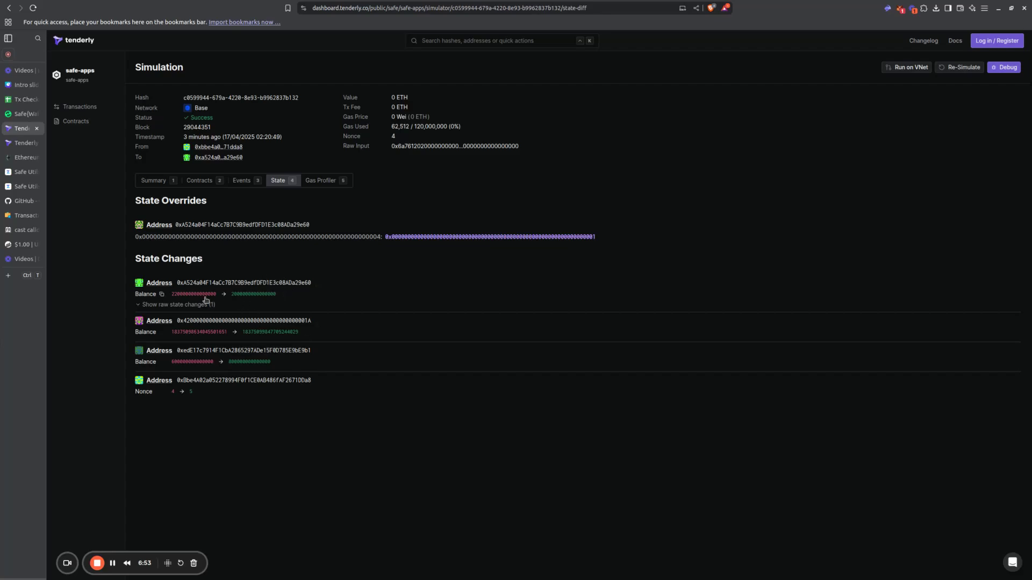
pyautogui.click(163, 181)
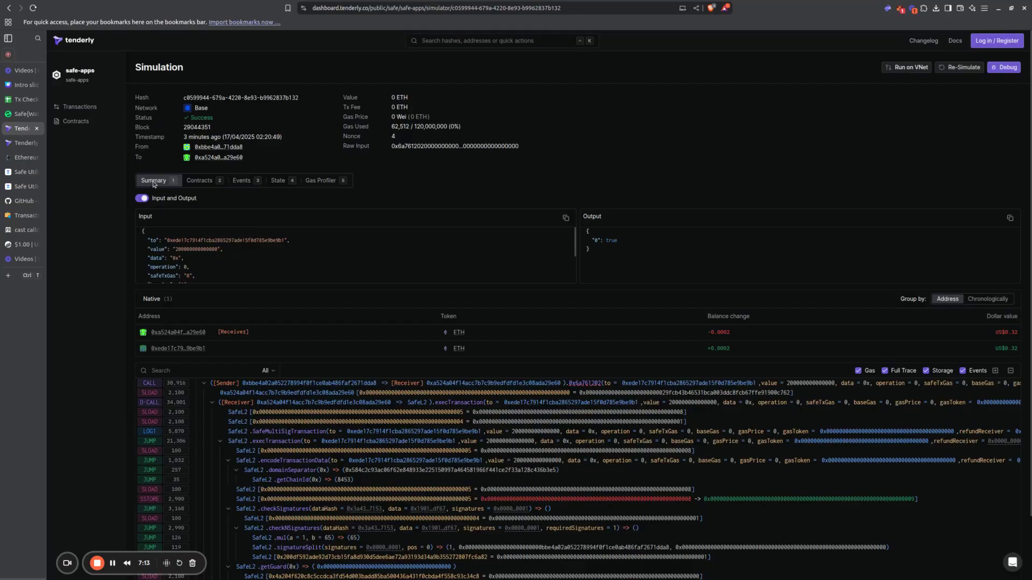
# Step: Copy the "to" address from the simulation's SafeMultiSigTransaction event into the Tenderly simulation cell of the spreadsheet's To row
pyautogui.click(237, 182)
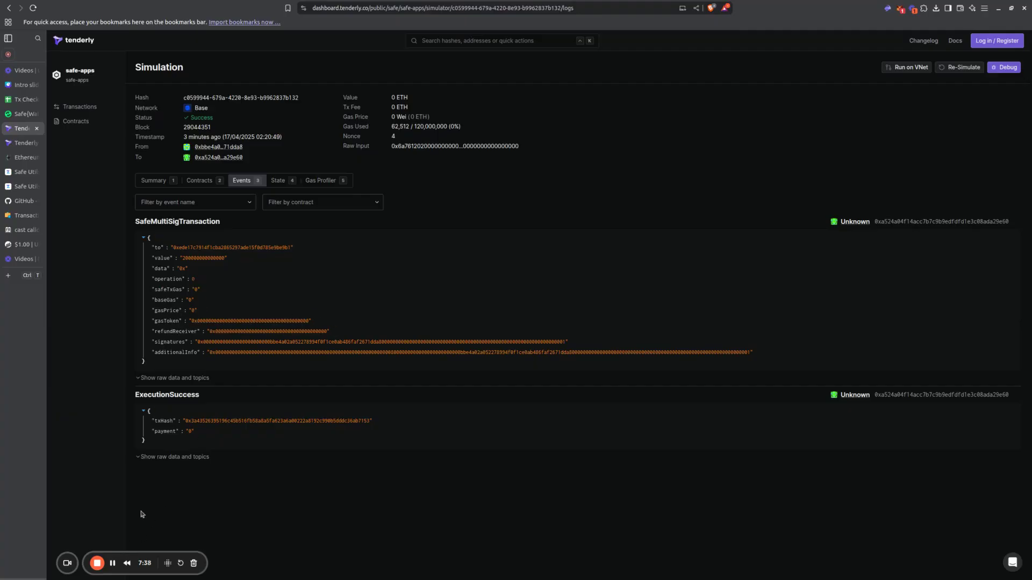
pyautogui.click(298, 247)
pyautogui.click(24, 100)
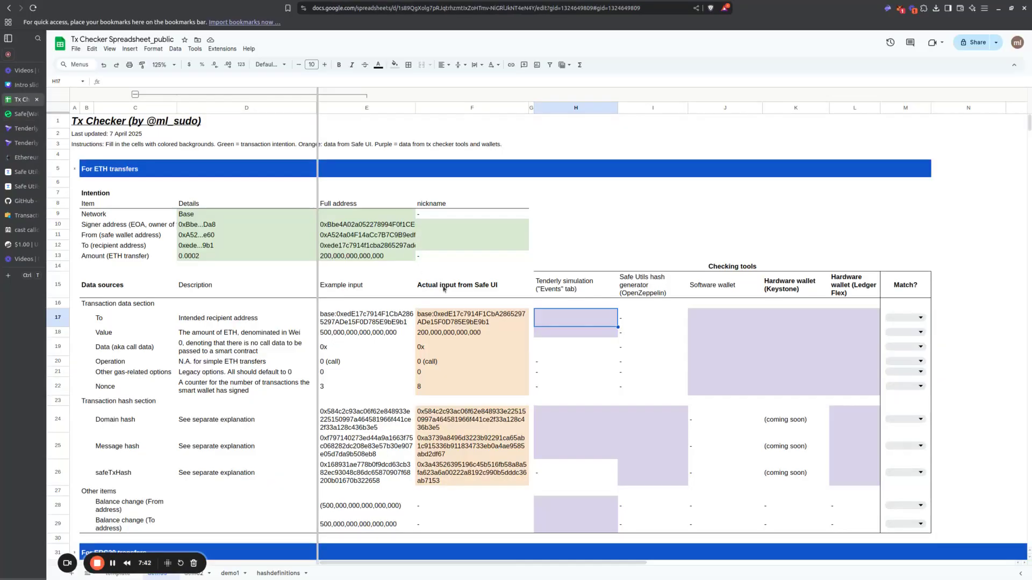
pyautogui.hotkey('ctrl', 'v')
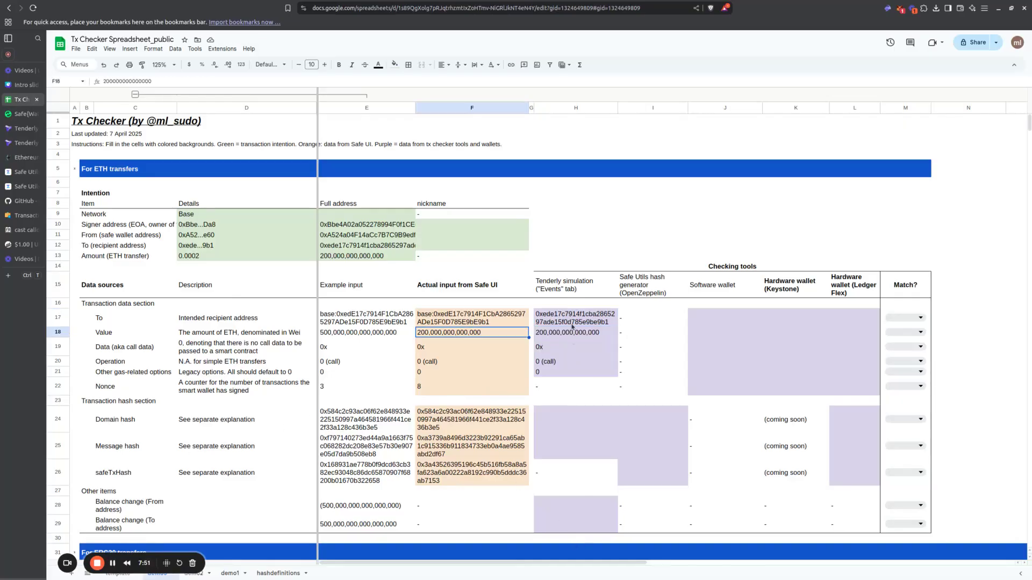
# Step: Fill the Tenderly simulation column with Value 200,000,000,000,000, Data 0x, Operation 0 (call) and Other gas-related options 0
pyautogui.moveTo(563, 322); pyautogui.dragTo(570, 373)
pyautogui.click(569, 385)
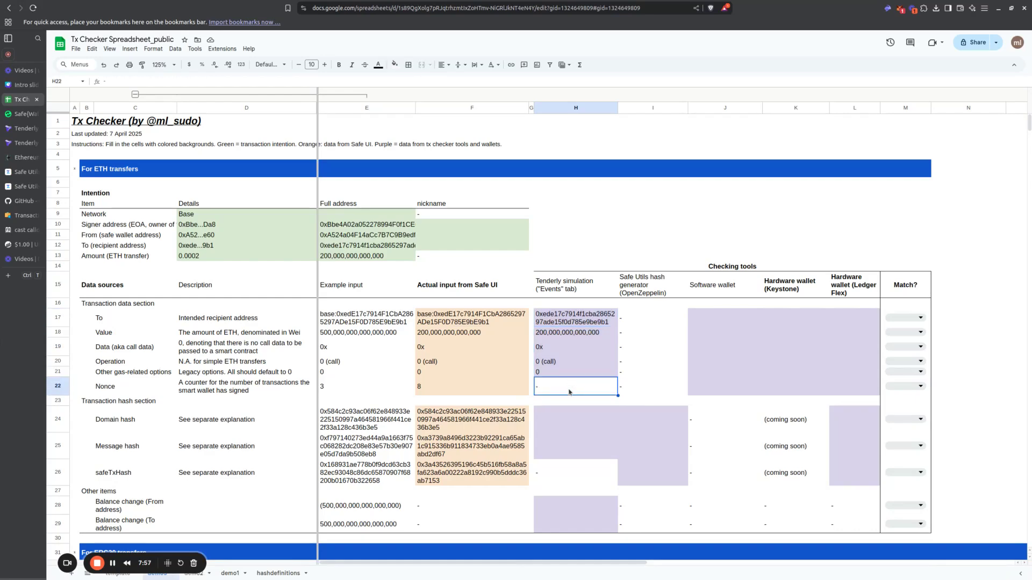
# Step: Find "domain" in the Tenderly summary trace and copy the domainSeparator hash into the spreadsheet's Tenderly simulation cell for Domain hash
pyautogui.click(568, 419)
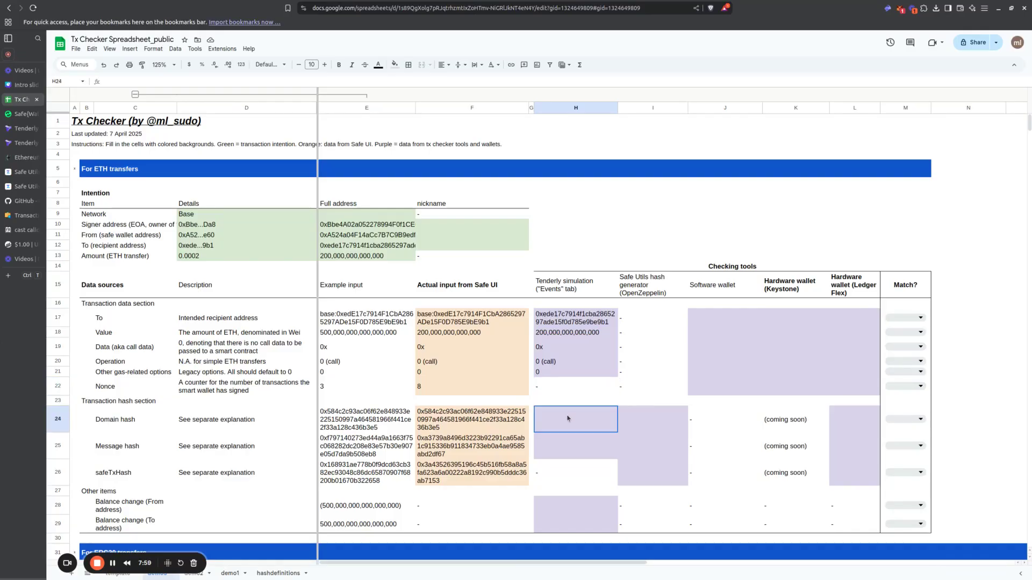
pyautogui.moveTo(567, 419); pyautogui.dragTo(568, 454)
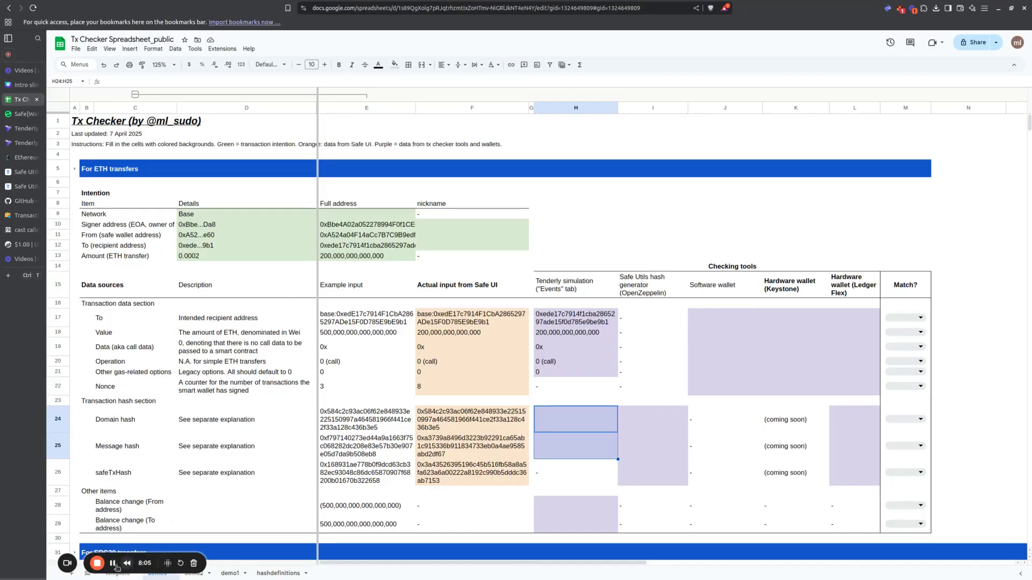
pyautogui.click(25, 129)
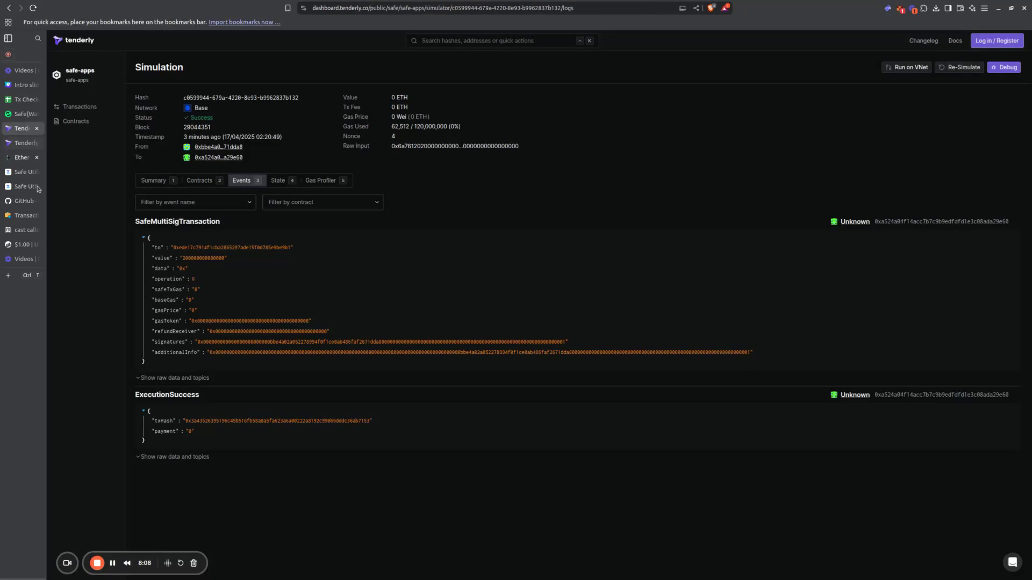
pyautogui.click(160, 185)
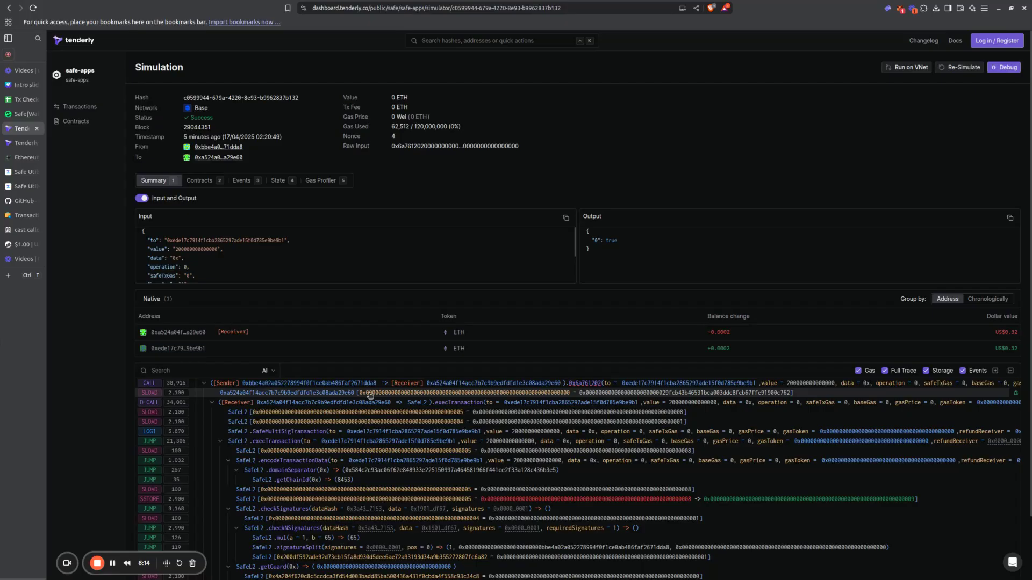
pyautogui.scroll(-2, 370, 396)
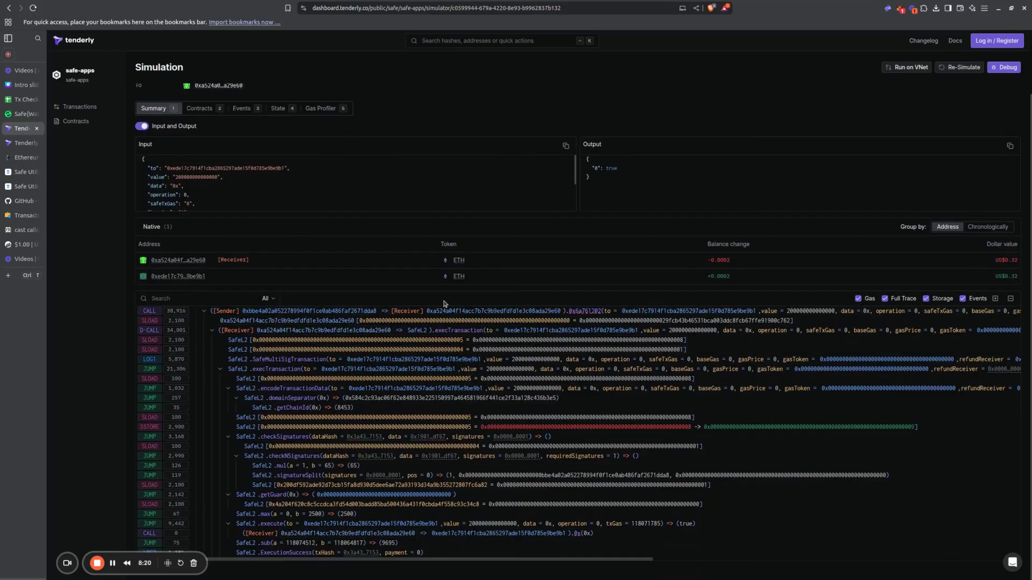
pyautogui.hotkey('ctrl', 'f')
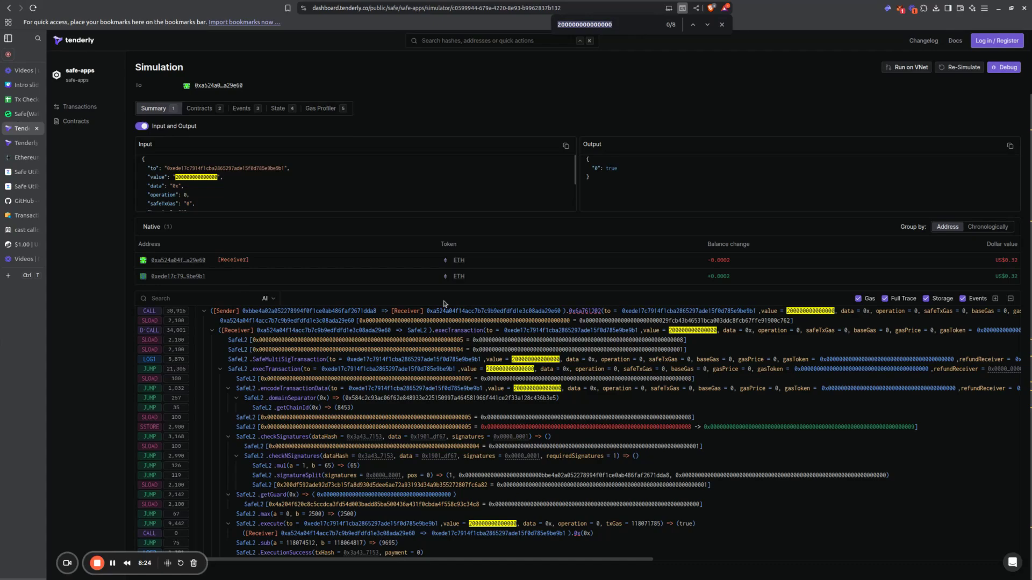
pyautogui.write('domain')
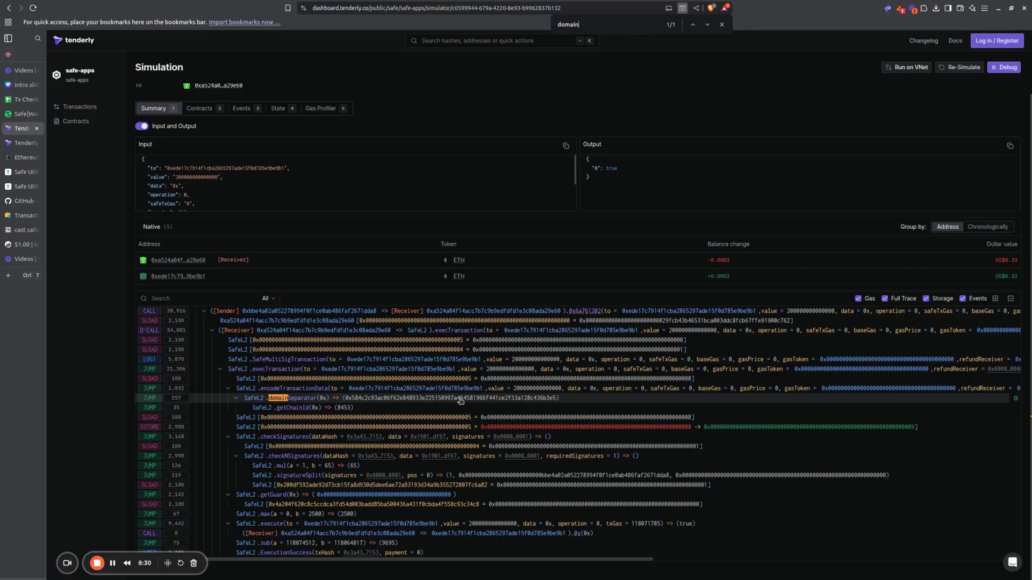
pyautogui.moveTo(557, 400); pyautogui.dragTo(344, 403)
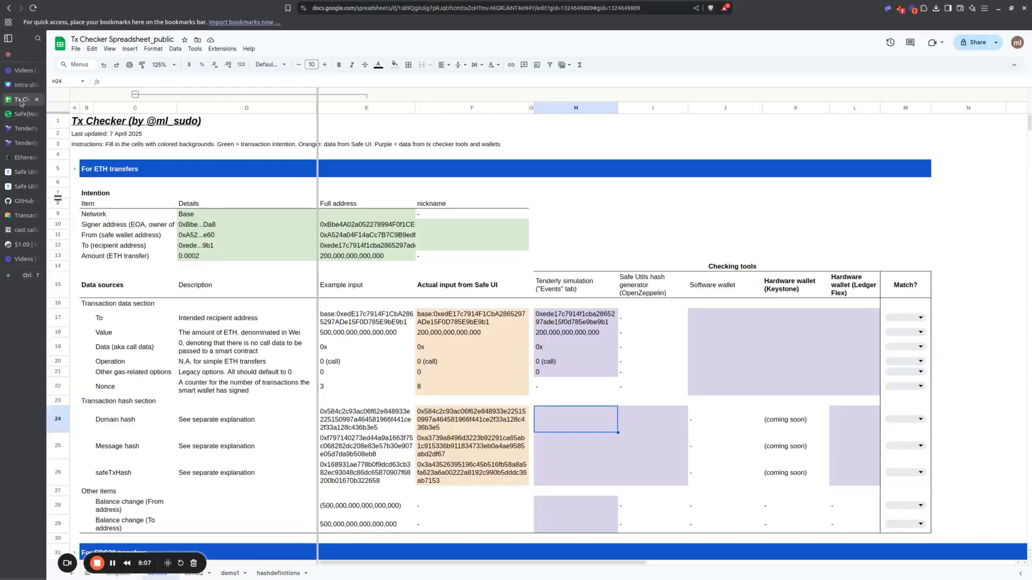
pyautogui.click(24, 99)
pyautogui.hotkey('ctrl', 'v')
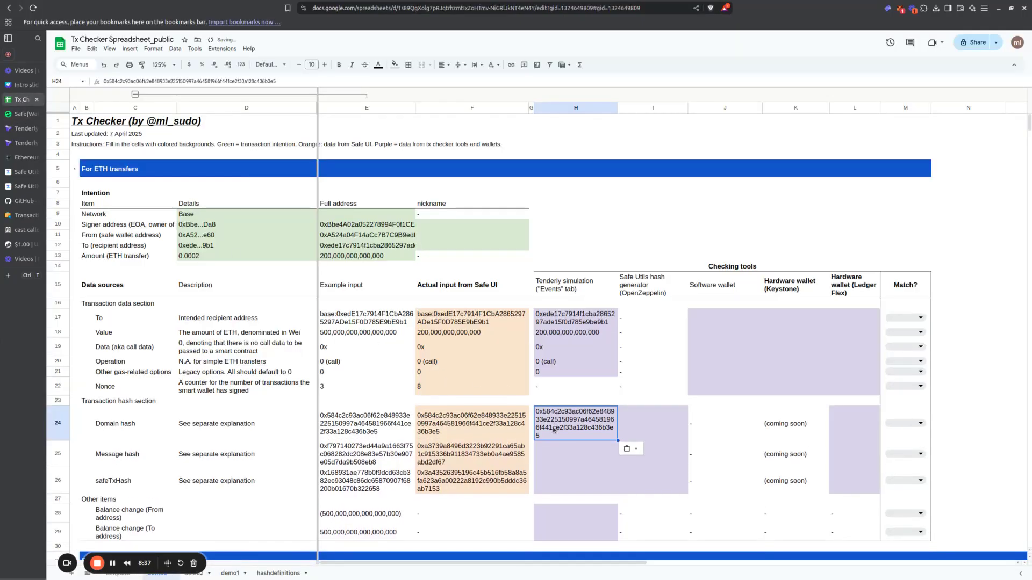
# Step: Back in the Tenderly summary trace, search for "data" and step through the matches to the checkSignatures call
pyautogui.click(8, 130)
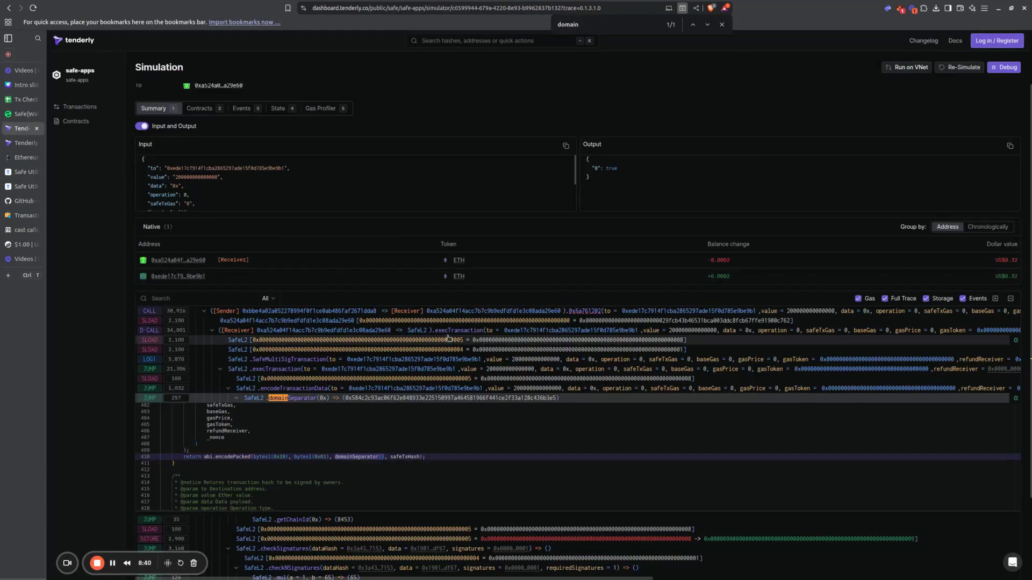
pyautogui.click(449, 339)
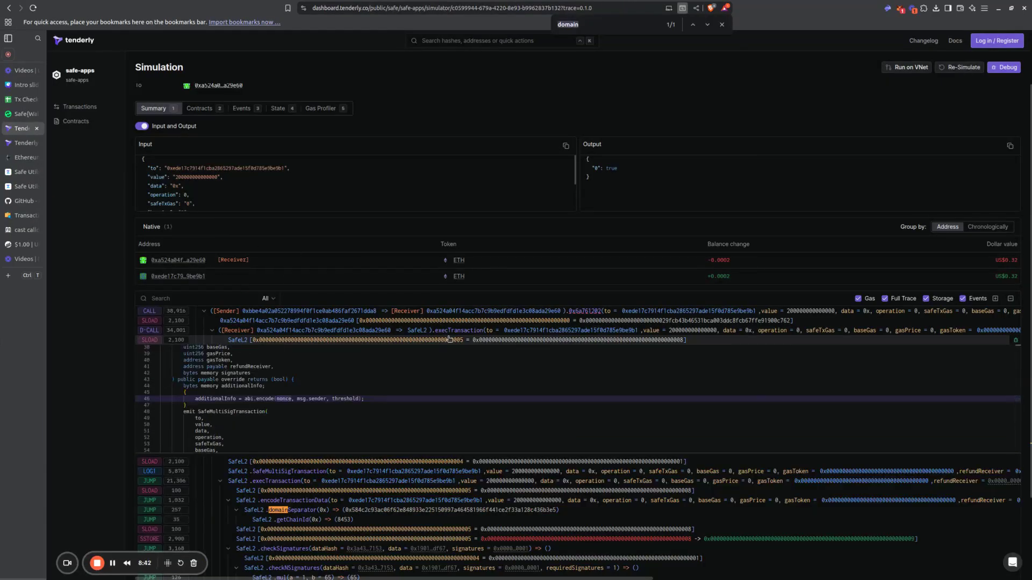
pyautogui.hotkey('ctrl', 'f')
pyautogui.write('data')
pyautogui.press('Return')
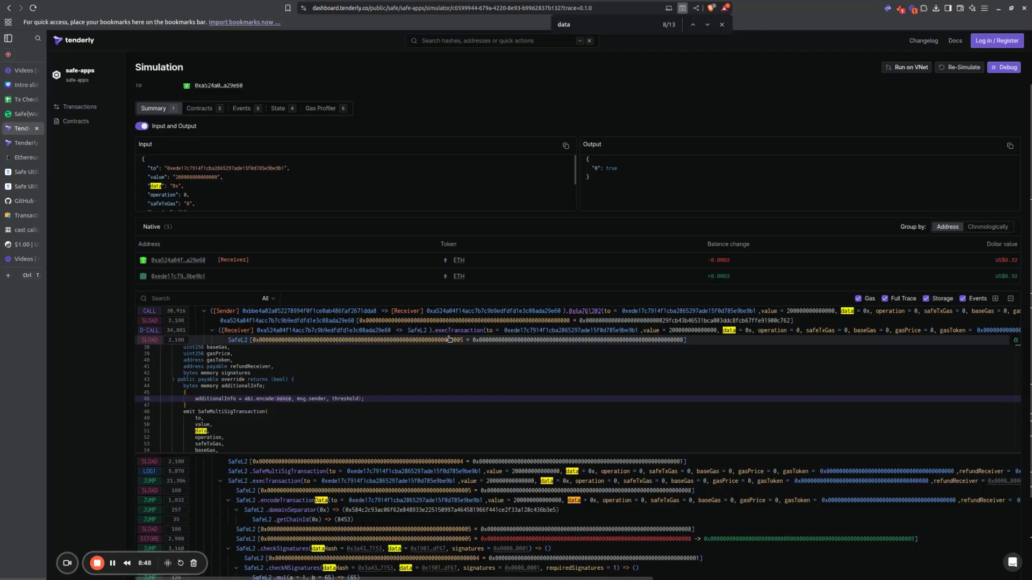
pyautogui.press('Return')
pyautogui.press('Return')
pyautogui.press('Return')
pyautogui.press('Return')
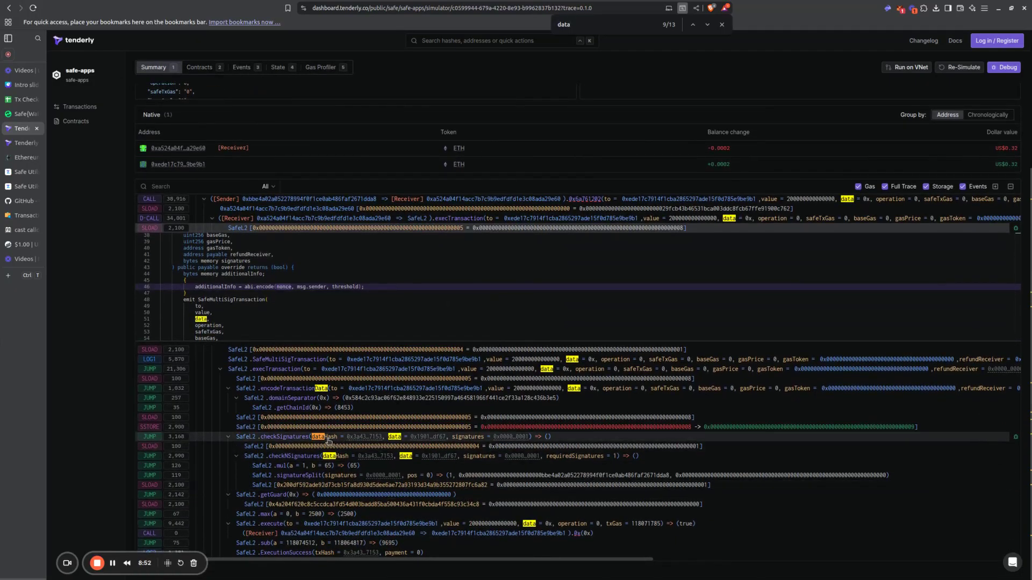
# Step: Copy the checkSignatures call's data value into the spreadsheet's Tenderly simulation cell for Message hash and widen that column
pyautogui.moveTo(428, 442)
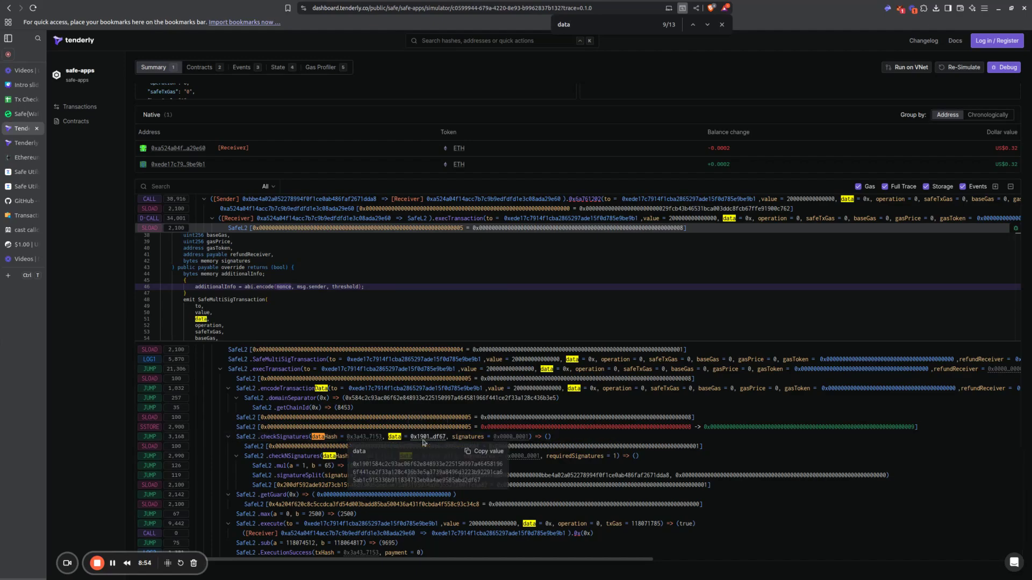
pyautogui.click(484, 451)
pyautogui.click(21, 99)
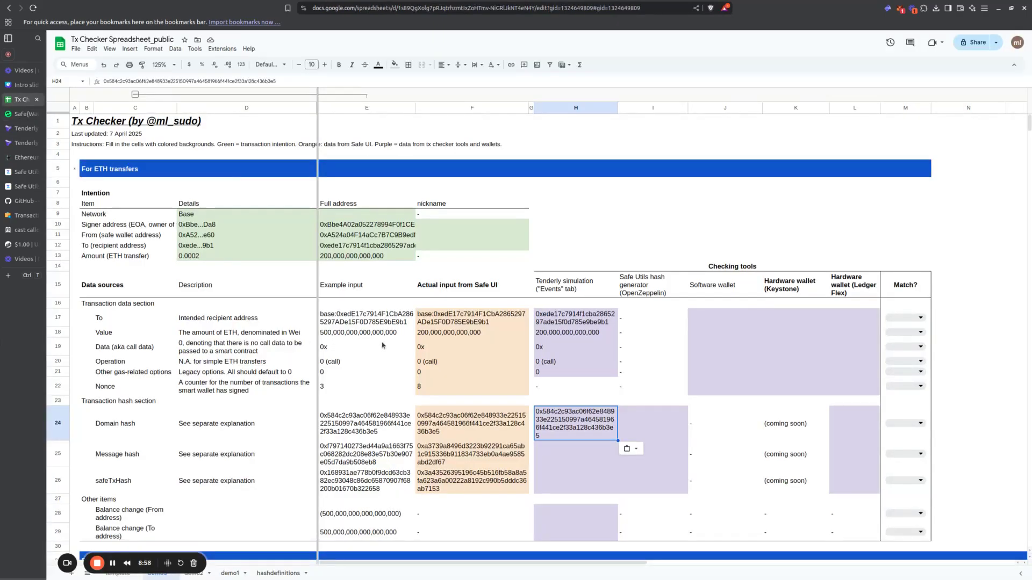
pyautogui.press('Down')
pyautogui.hotkey('ctrl', 'v')
pyautogui.press('Down')
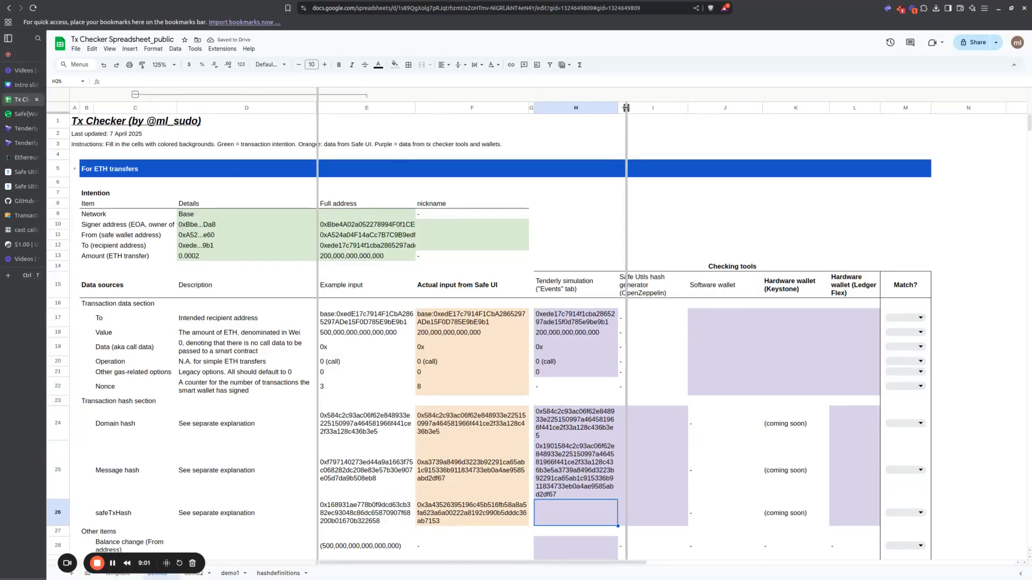
pyautogui.moveTo(634, 108); pyautogui.dragTo(643, 108)
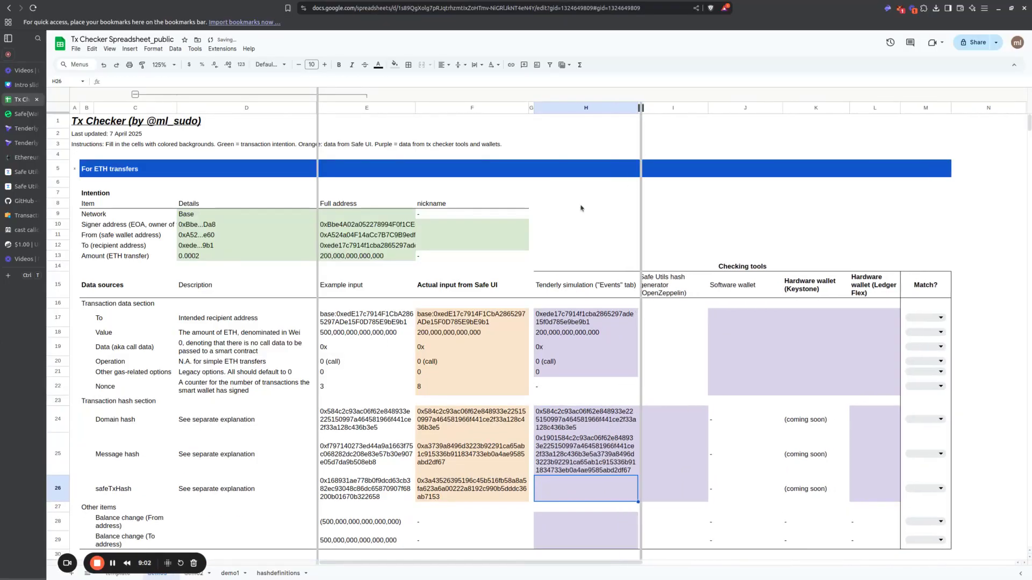
# Step: Copy the dataHash value from Tenderly's checkNSignatures call into the spreadsheet's Tenderly simulation cell for safeTxHash and widen the column further
pyautogui.click(20, 114)
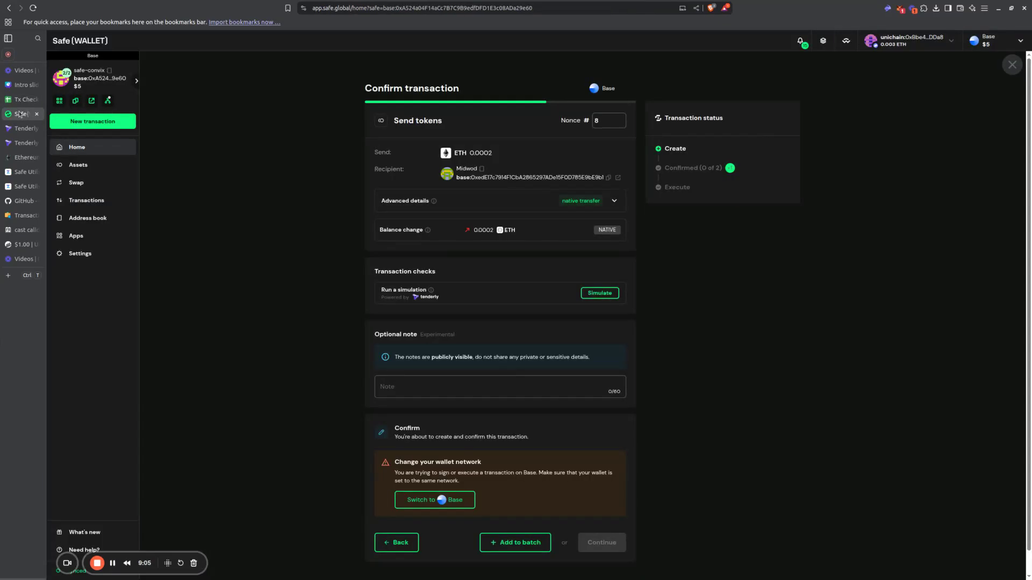
pyautogui.click(22, 128)
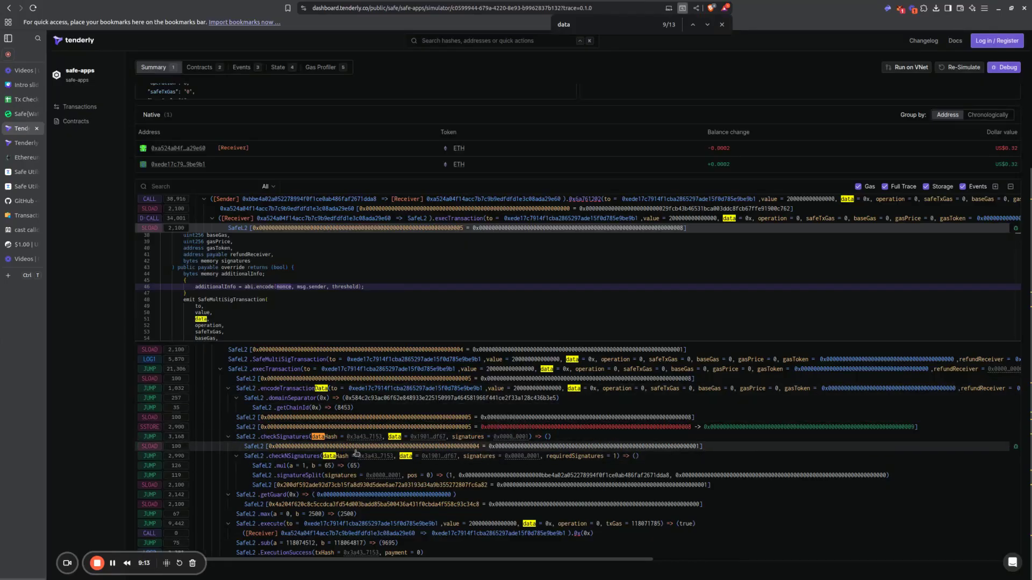
pyautogui.moveTo(365, 459)
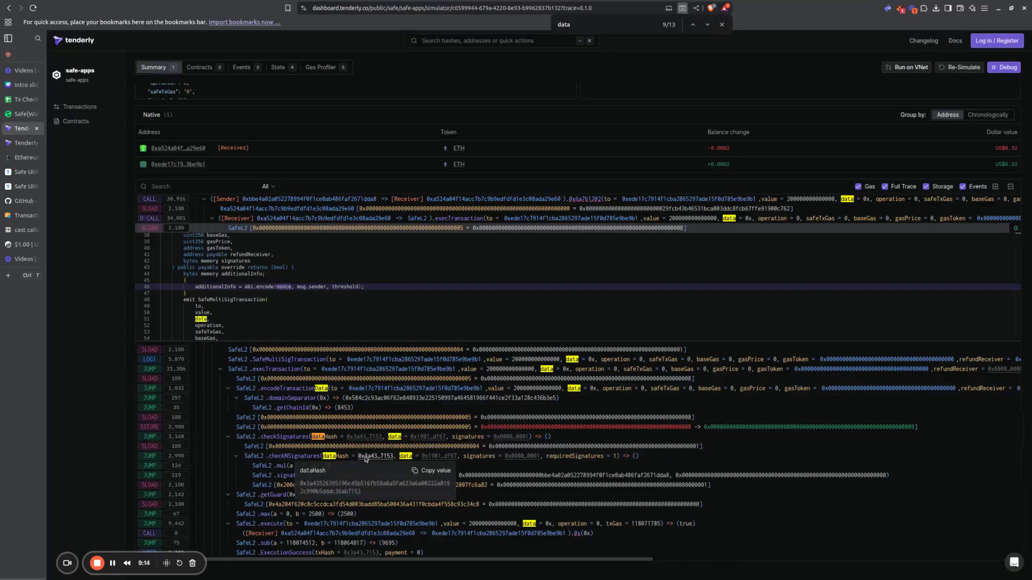
pyautogui.click(426, 473)
pyautogui.click(21, 99)
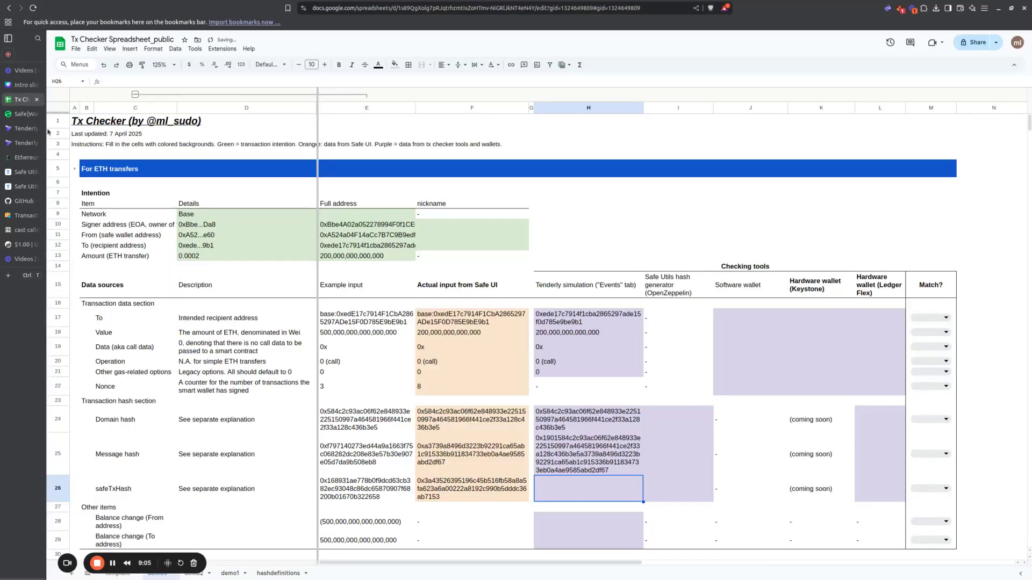
pyautogui.hotkey('ctrl', 'v')
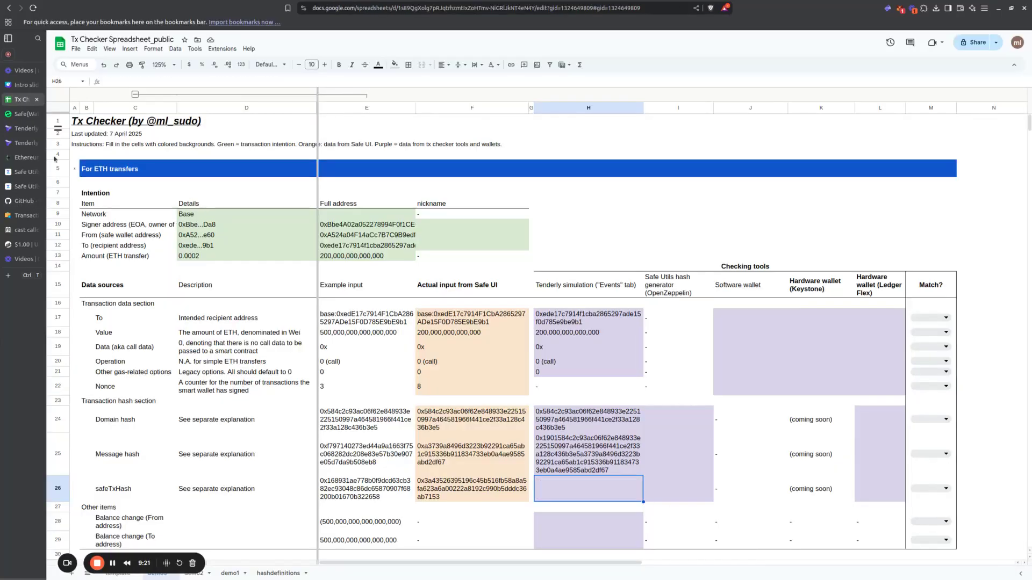
pyautogui.hotkey('ctrl', 'v')
pyautogui.moveTo(643, 107); pyautogui.dragTo(649, 107)
# Step: Replace the 0x1901 prefix and domain hash at the start of the Tenderly Message hash value with 0x
pyautogui.press('Up')
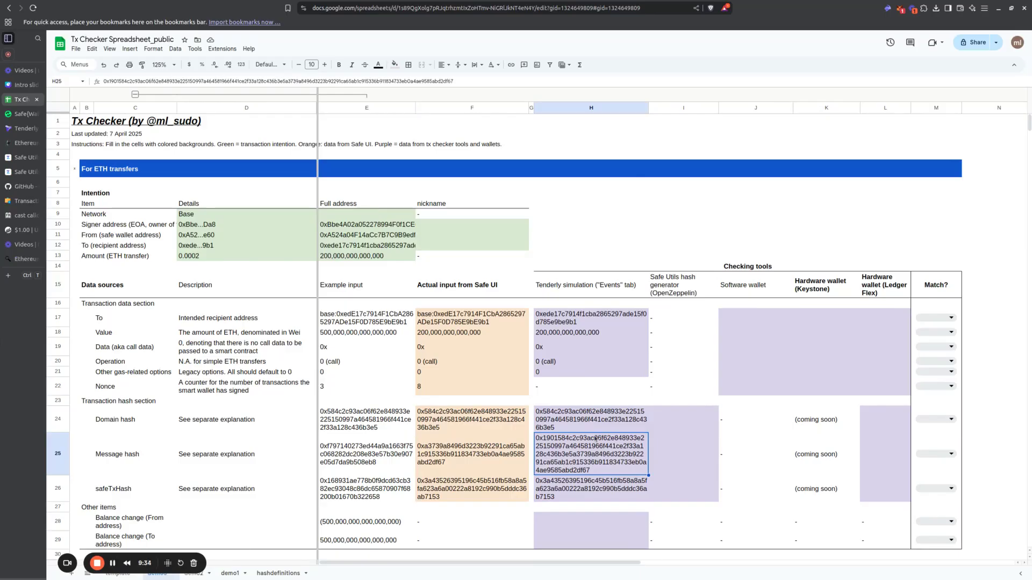
pyautogui.doubleClick(594, 438)
pyautogui.press('Left')
pyautogui.press('Left')
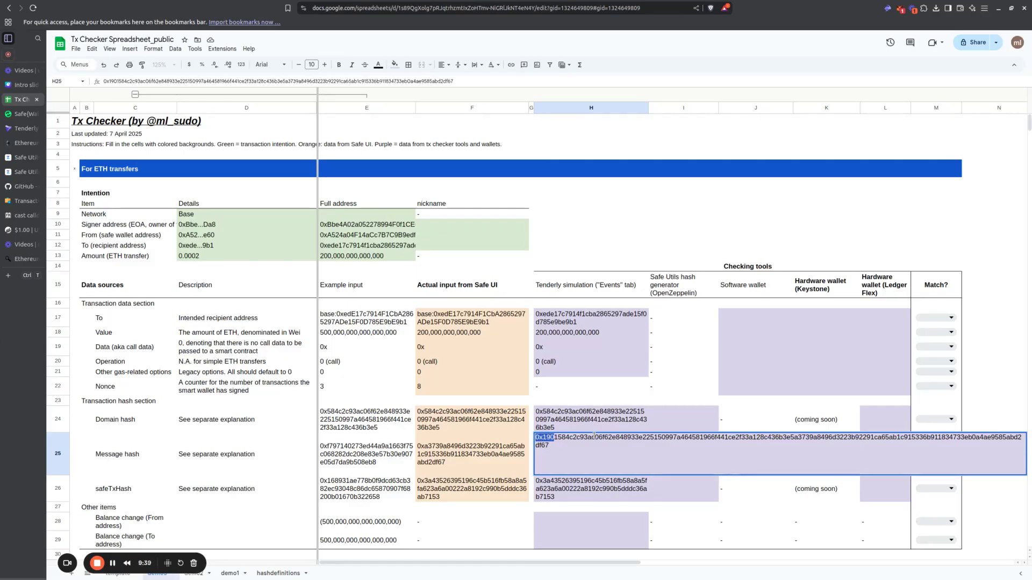
pyautogui.hotkey('shift', 'Right')
pyautogui.hotkey('shift', 'Right')
pyautogui.hotkey('shift', 'Right')
pyautogui.hotkey('shift', 'Right')
pyautogui.hotkey('shift', 'Right')
pyautogui.hotkey('shift', 'Right')
pyautogui.hotkey('shift', 'Right')
pyautogui.hotkey('shift', 'Right')
pyautogui.keyDown('shift'); pyautogui.click(793, 437); pyautogui.keyUp('shift')
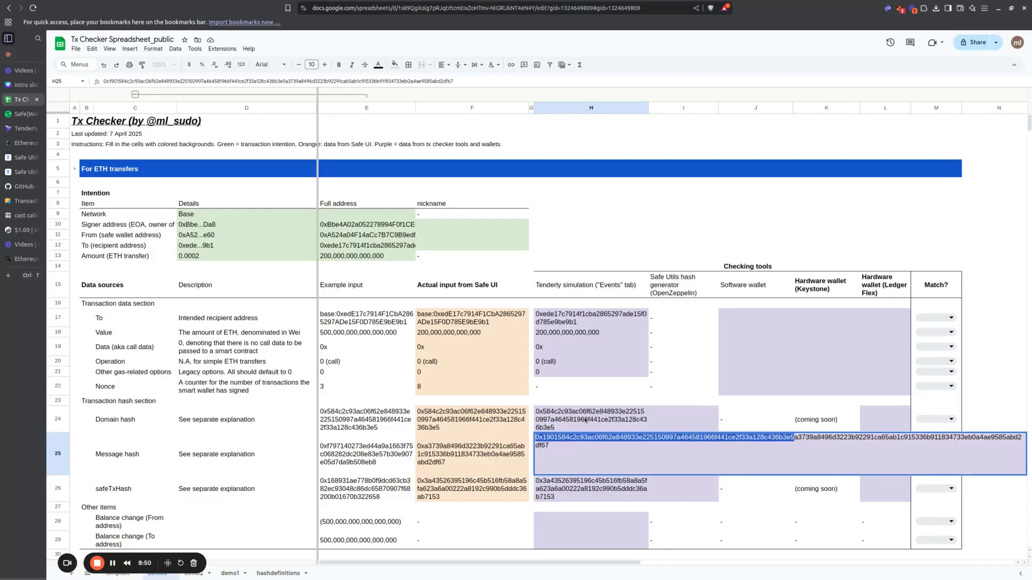
pyautogui.press('BackSpace')
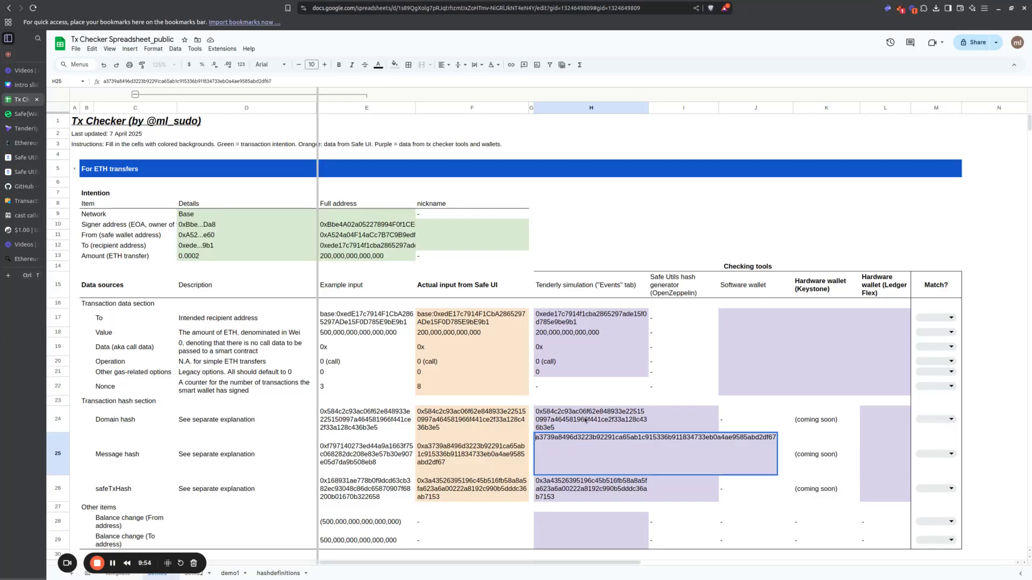
pyautogui.write('0x')
pyautogui.press('Return')
# Step: Compare the Message hash from the Safe UI column with the one in the Tenderly simulation column
pyautogui.press('Up')
pyautogui.press('Left')
pyautogui.press('Left')
pyautogui.press('Right')
pyautogui.press('Right')
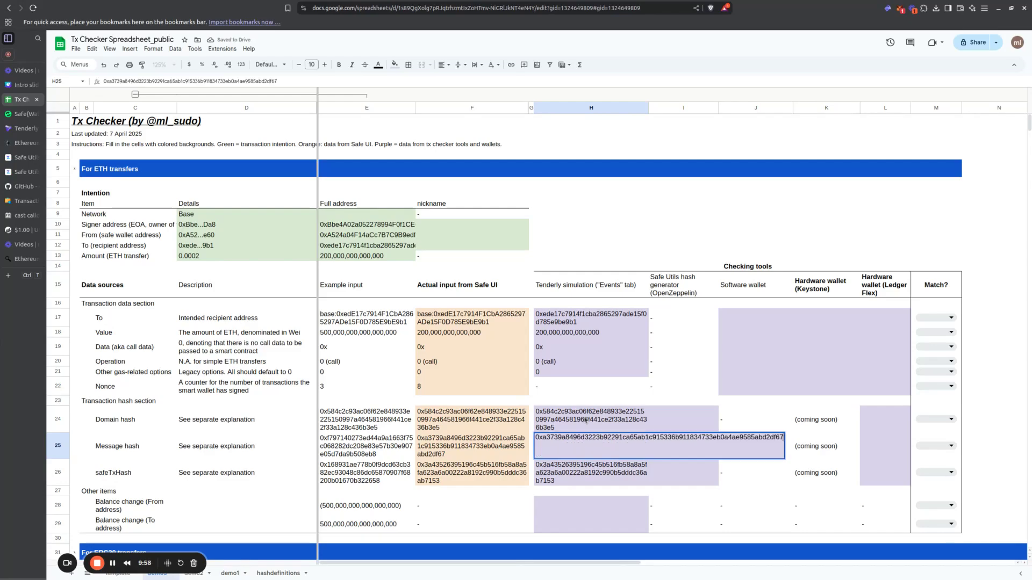
pyautogui.hotkey('shift', 'Left')
pyautogui.hotkey('shift', 'Left')
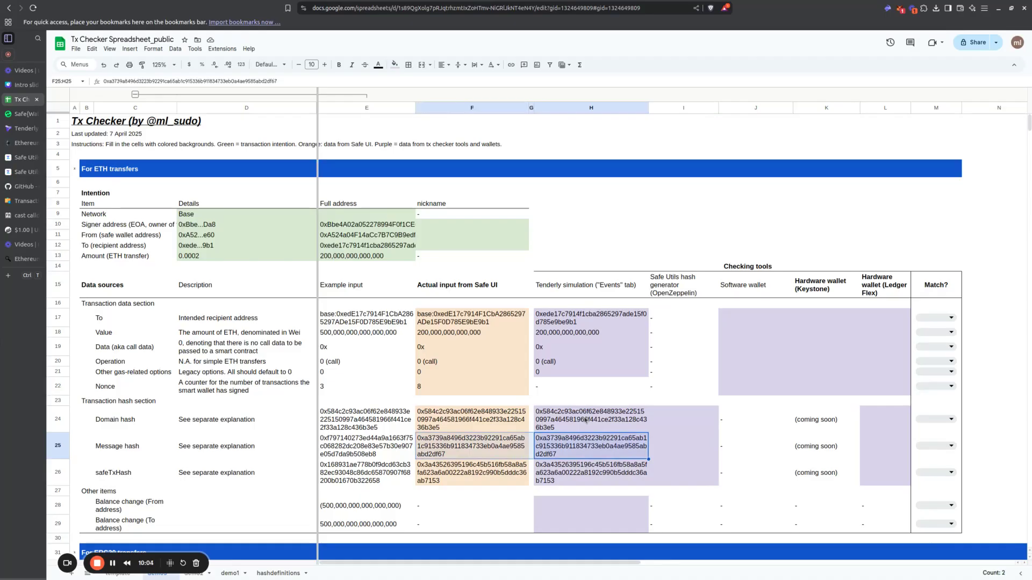
pyautogui.hotkey('shift', 'Right')
pyautogui.hotkey('shift', 'Right')
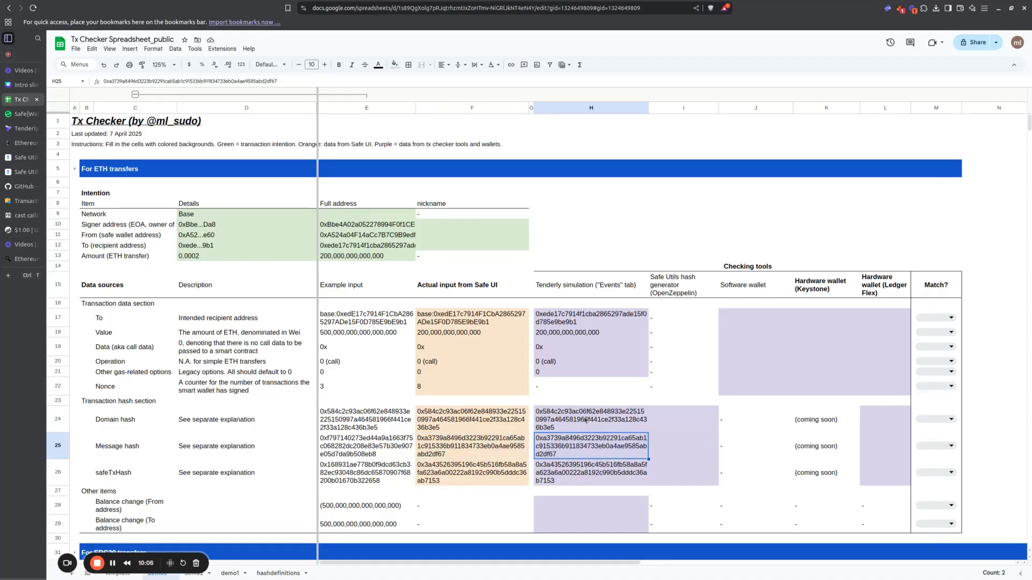
pyautogui.press('Left')
pyautogui.press('Right')
pyautogui.press('Left')
pyautogui.press('Left')
pyautogui.press('Right')
pyautogui.press('Right')
pyautogui.press('Left')
pyautogui.press('Right')
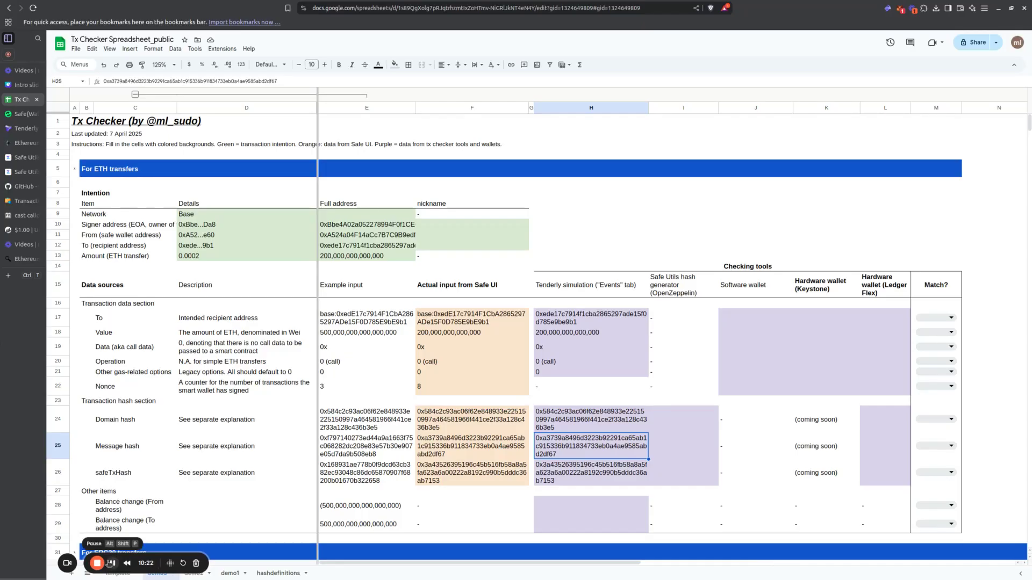
# Step: Review the spreadsheet's two balance change rows and locate the matching ETH balance changes in Tenderly's simulation summary
pyautogui.click(588, 510)
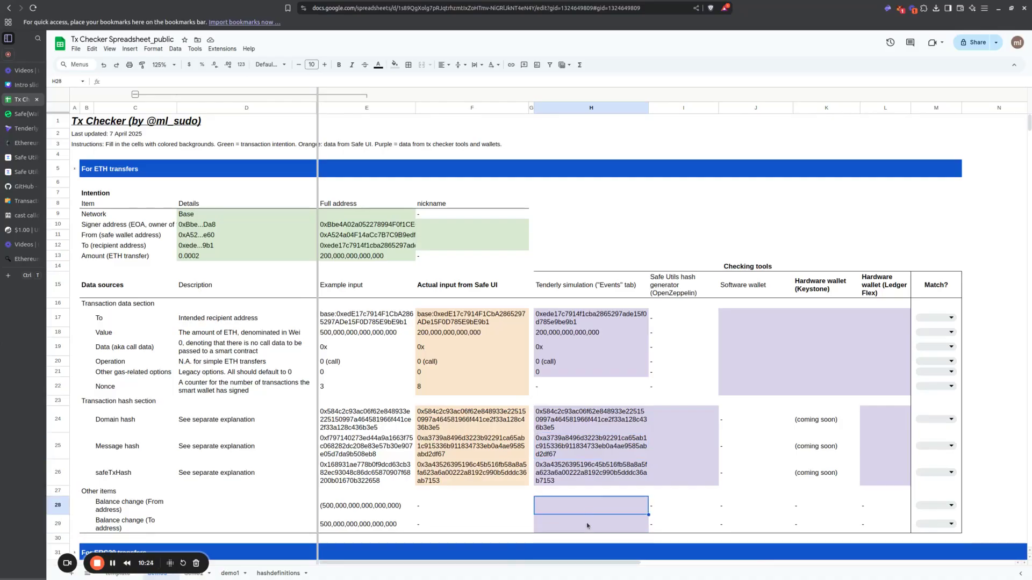
pyautogui.click(586, 526)
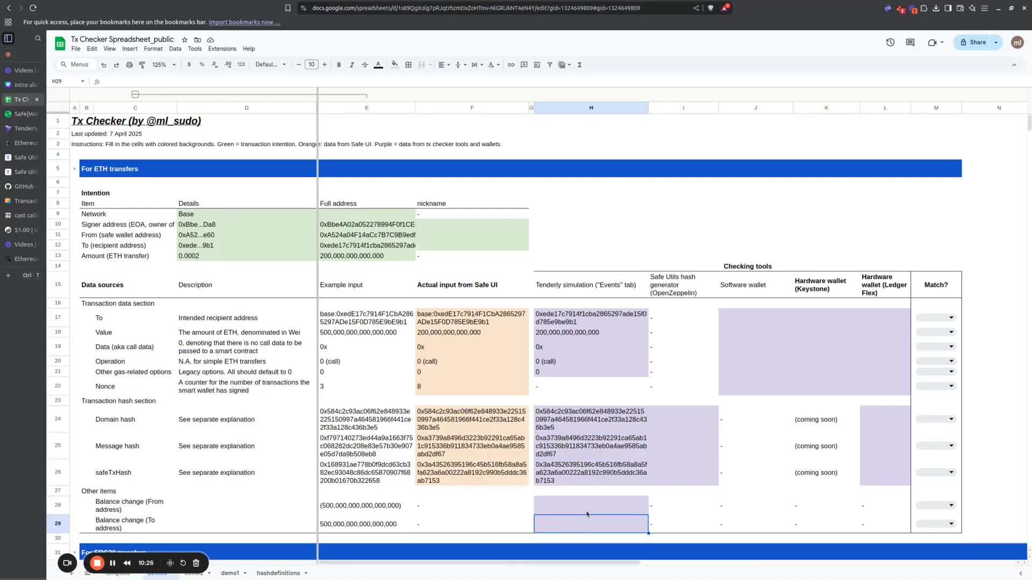
pyautogui.click(127, 513)
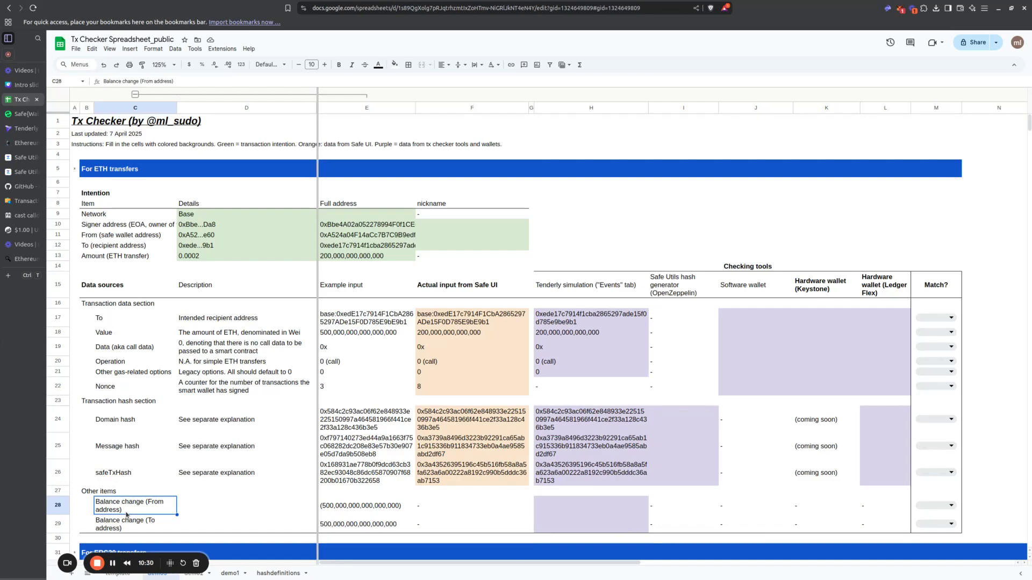
pyautogui.click(129, 522)
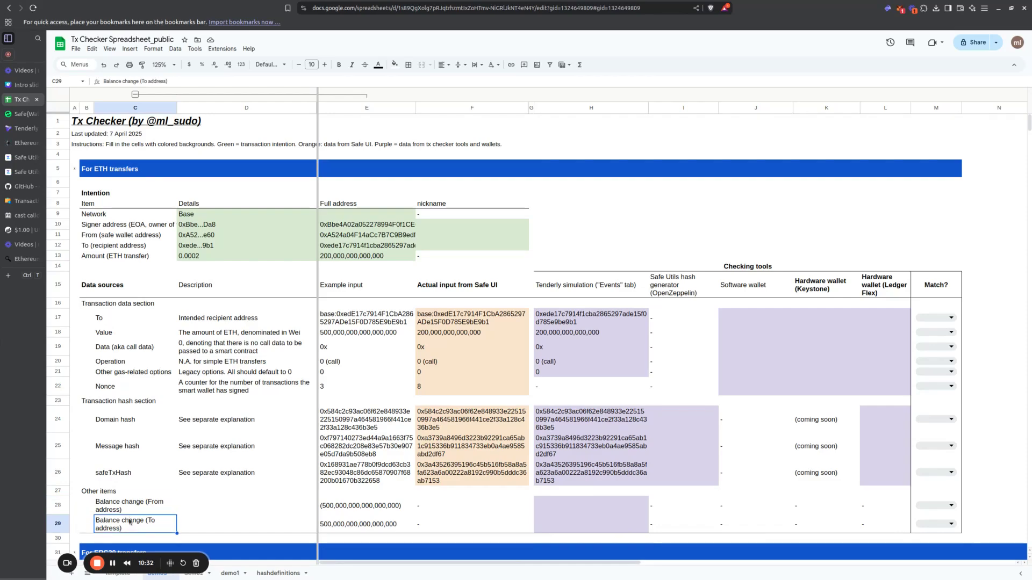
pyautogui.click(22, 129)
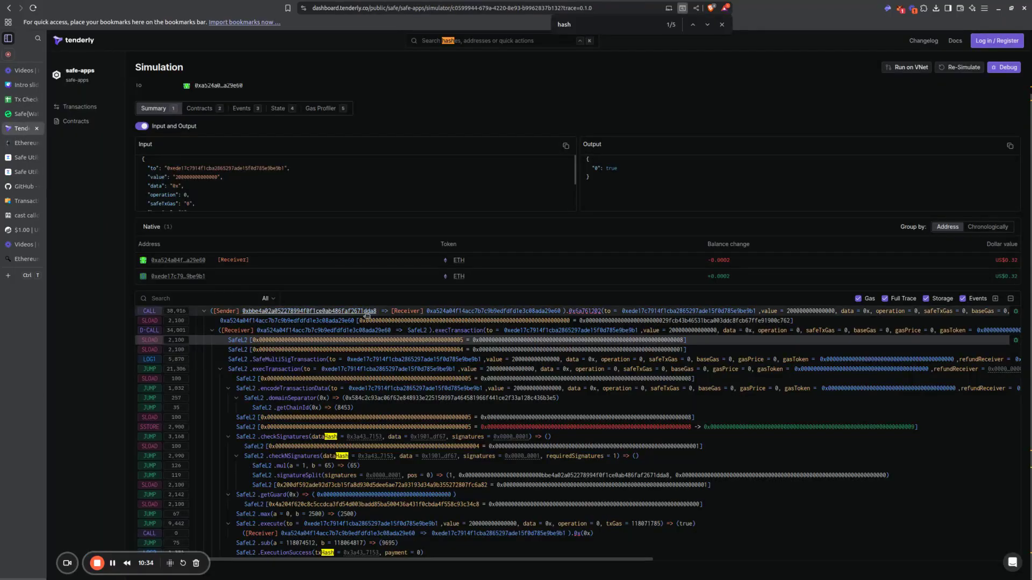
pyautogui.scroll(1, 412, 327)
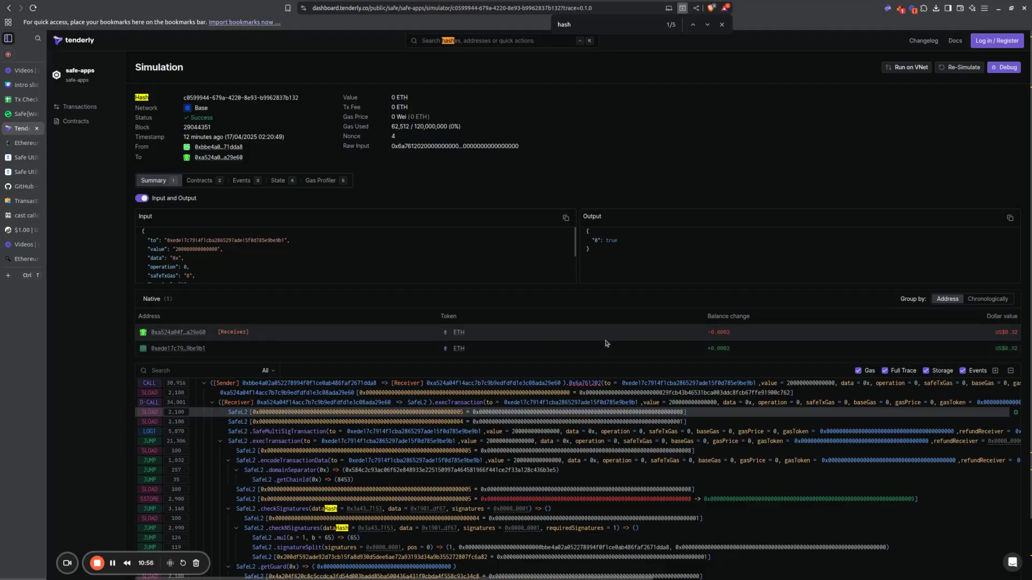
pyautogui.moveTo(707, 336); pyautogui.dragTo(737, 335)
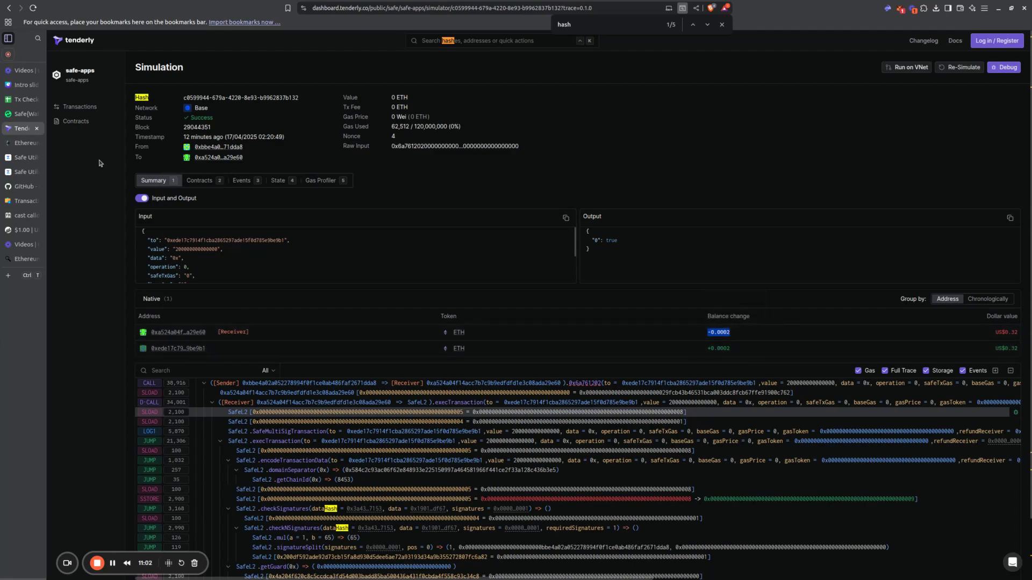
pyautogui.click(41, 108)
pyautogui.click(552, 500)
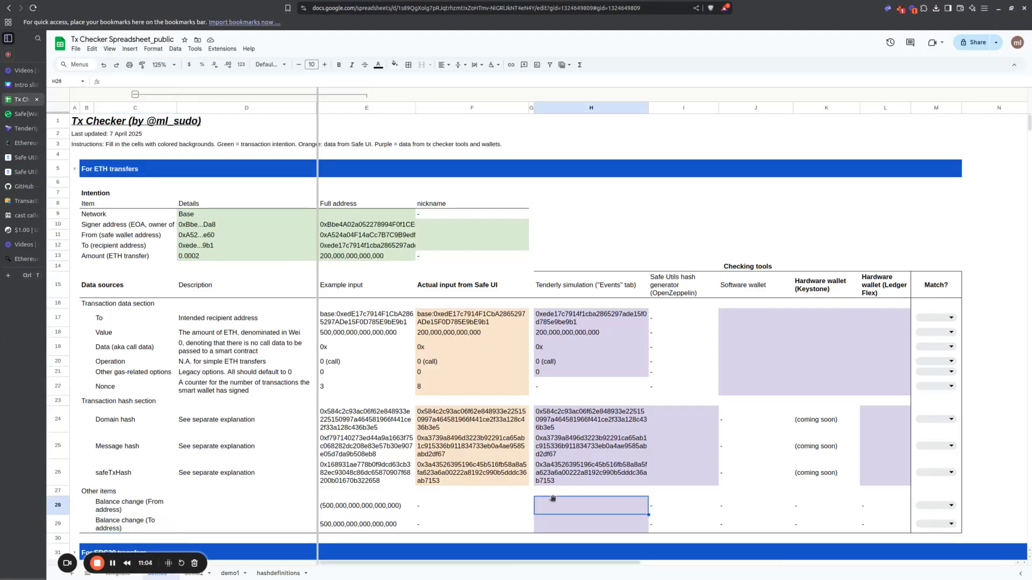
pyautogui.write('-0.0002')
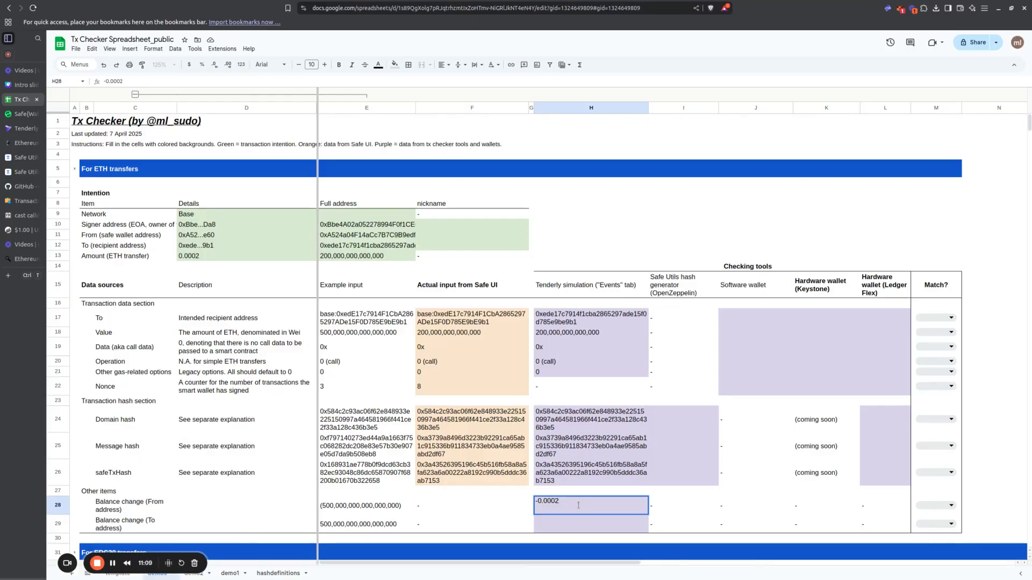
pyautogui.press('Return')
pyautogui.click(580, 508)
pyautogui.press('Delete')
# Step: Start a subtraction formula in the Tenderly simulation cell for Balance change (From address) with the Safe wallet's new balance from Tenderly's state changes
pyautogui.click(375, 259)
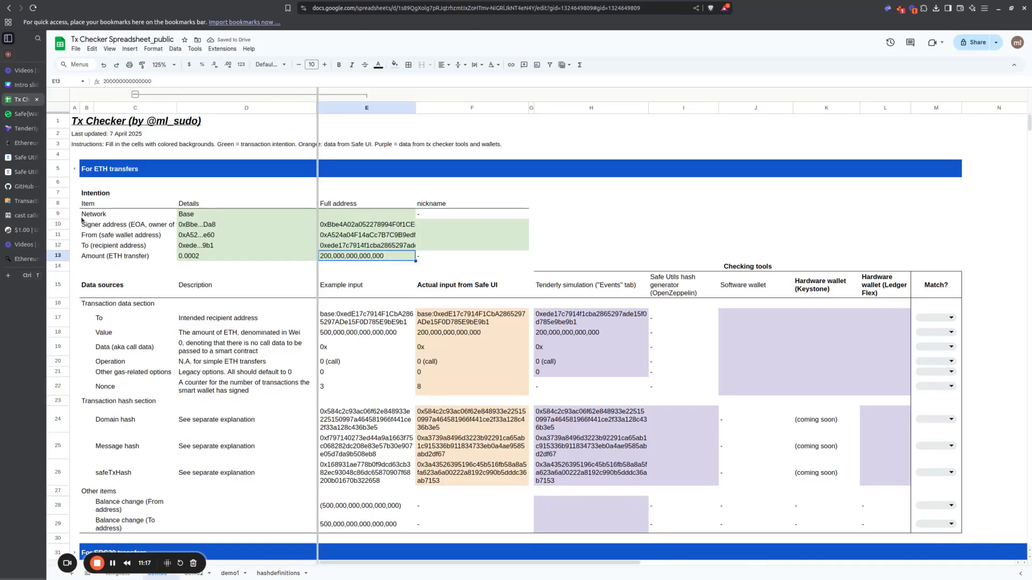
pyautogui.click(20, 130)
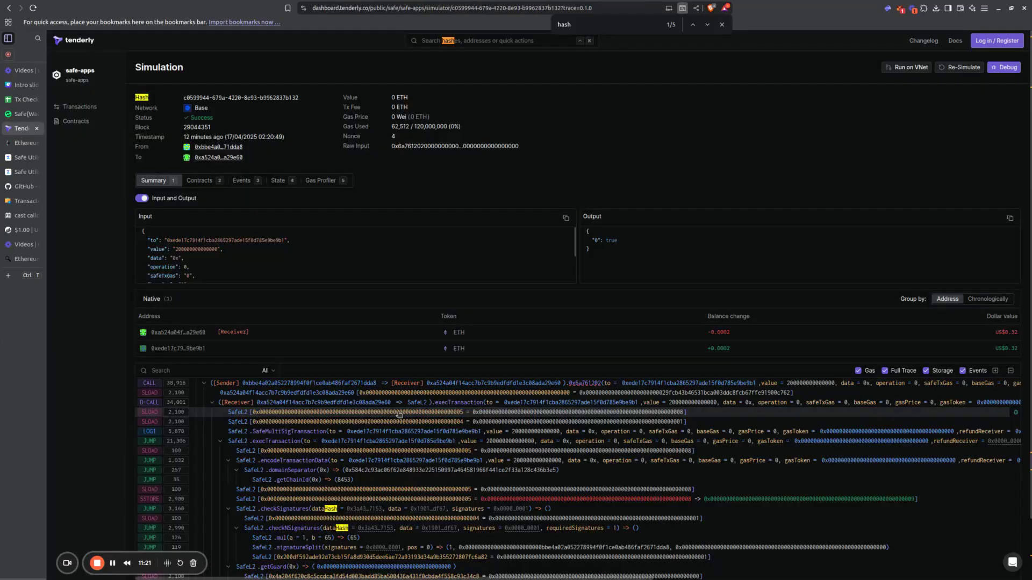
pyautogui.click(278, 182)
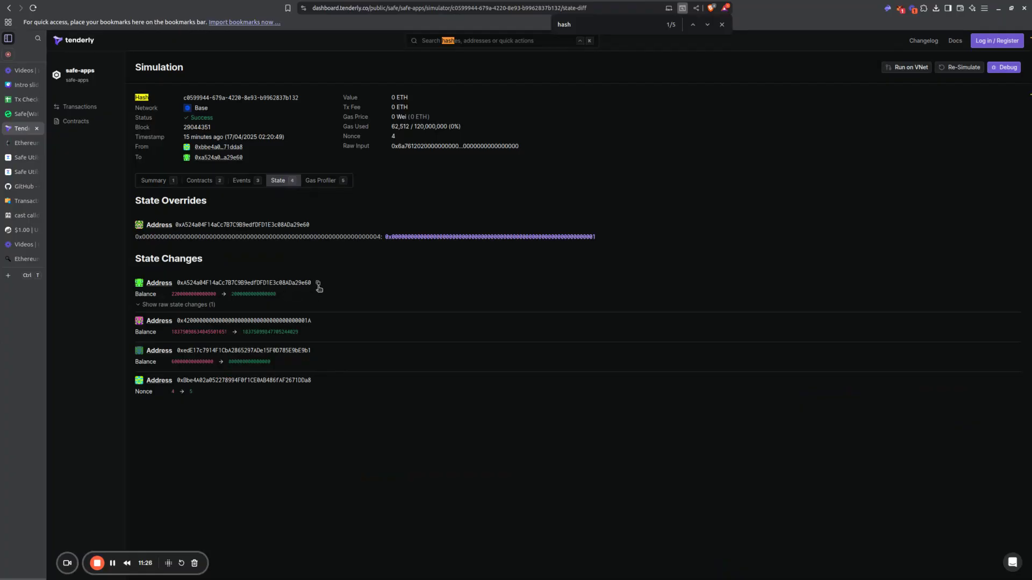
pyautogui.click(270, 297)
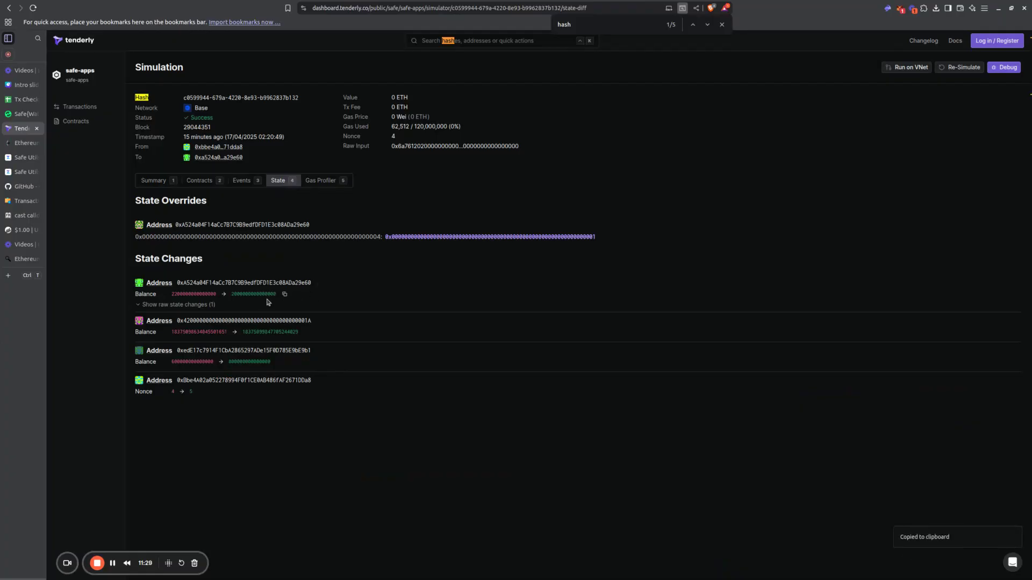
pyautogui.click(24, 100)
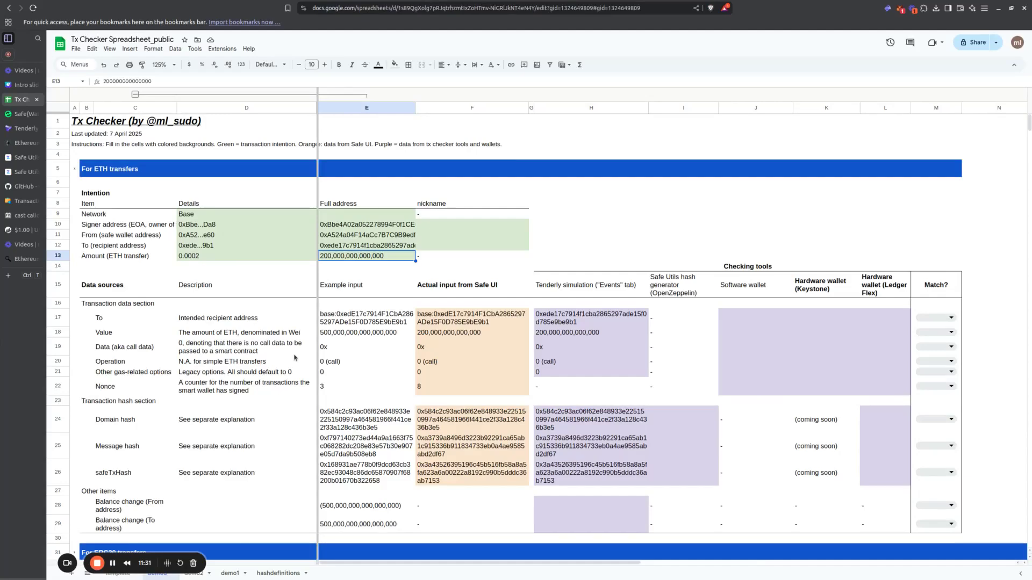
pyautogui.click(538, 505)
pyautogui.write('=')
pyautogui.hotkey('ctrl', 'v')
pyautogui.write('-')
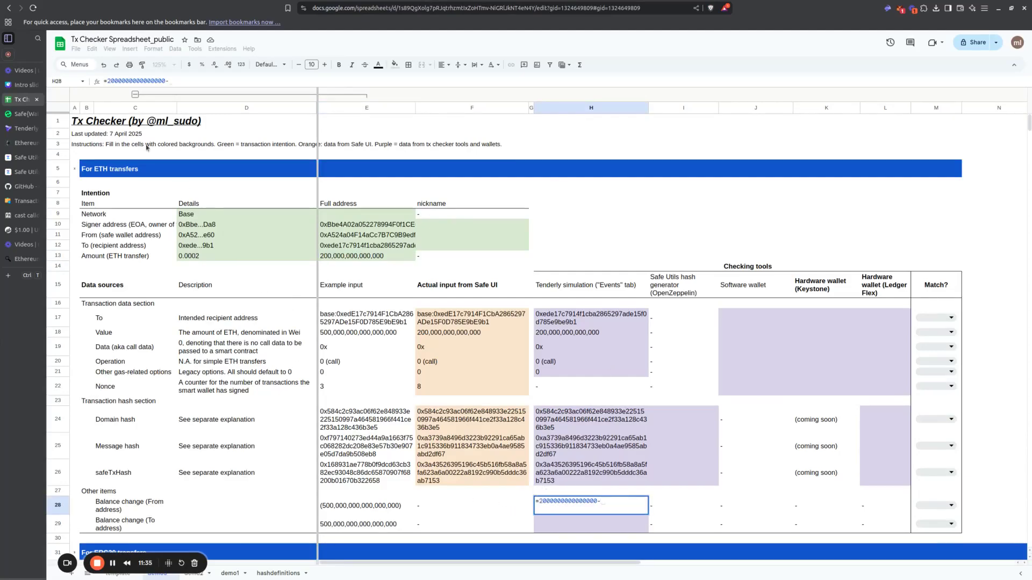
# Step: Complete the From address formula by subtracting the Safe wallet's original balance copied from Tenderly's state changes
pyautogui.click(19, 114)
pyautogui.click(11, 130)
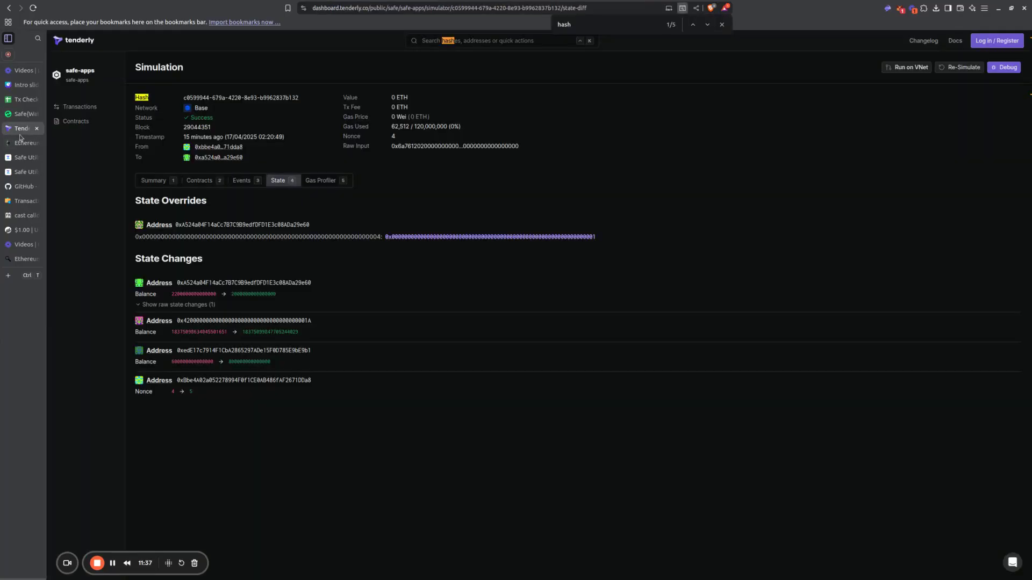
pyautogui.click(195, 294)
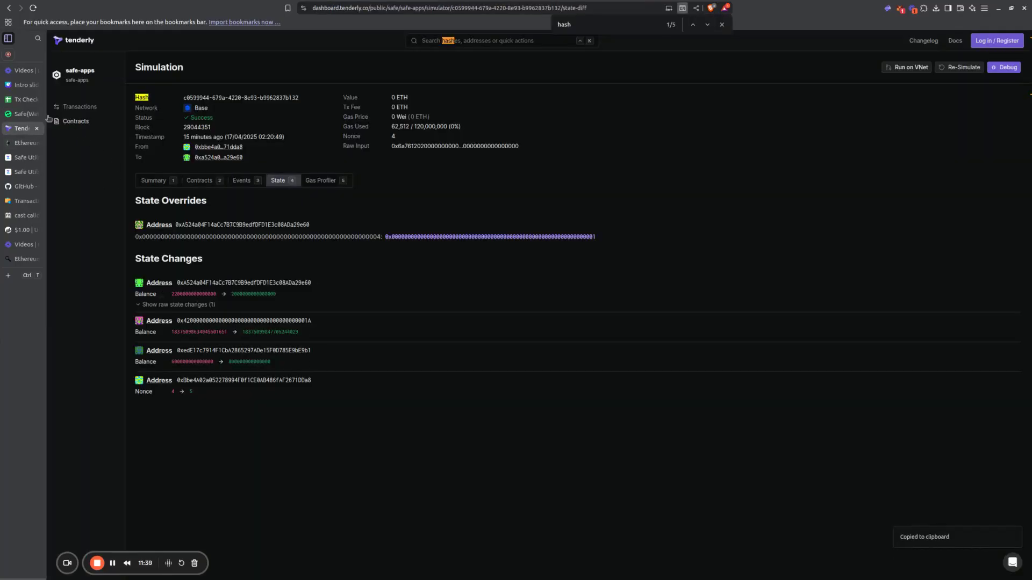
pyautogui.click(23, 100)
pyautogui.hotkey('ctrl', 'v')
pyautogui.press('Return')
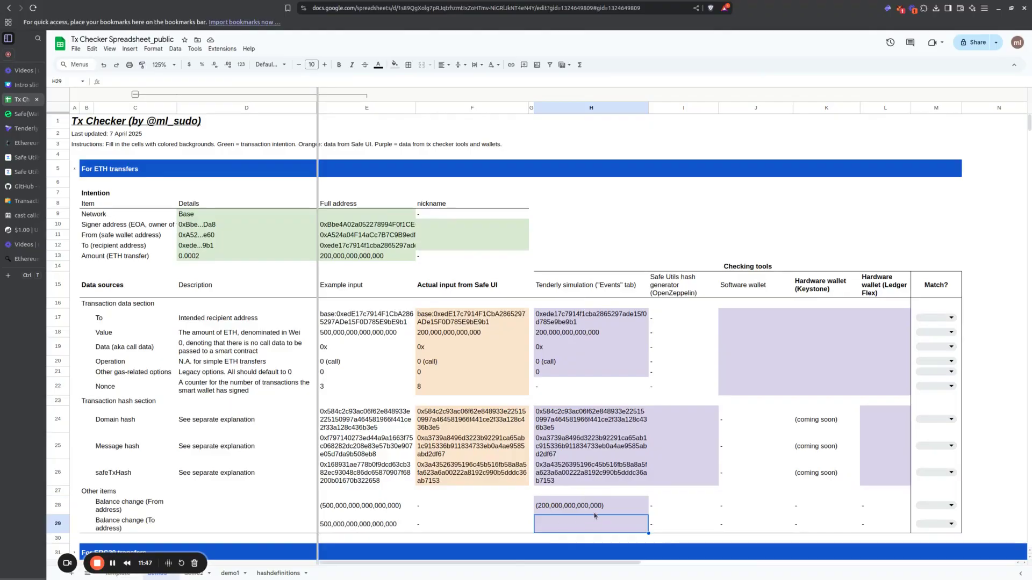
# Step: Fill the Tenderly simulation cell for Balance change (To address) with a formula subtracting the recipient's original balance from its new balance in Tenderly
pyautogui.click(21, 128)
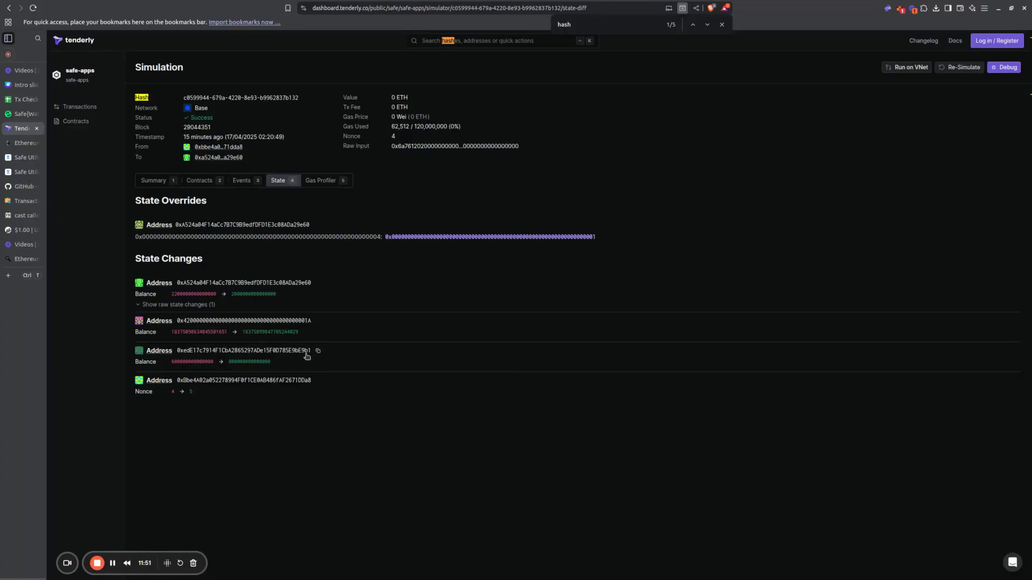
pyautogui.click(279, 361)
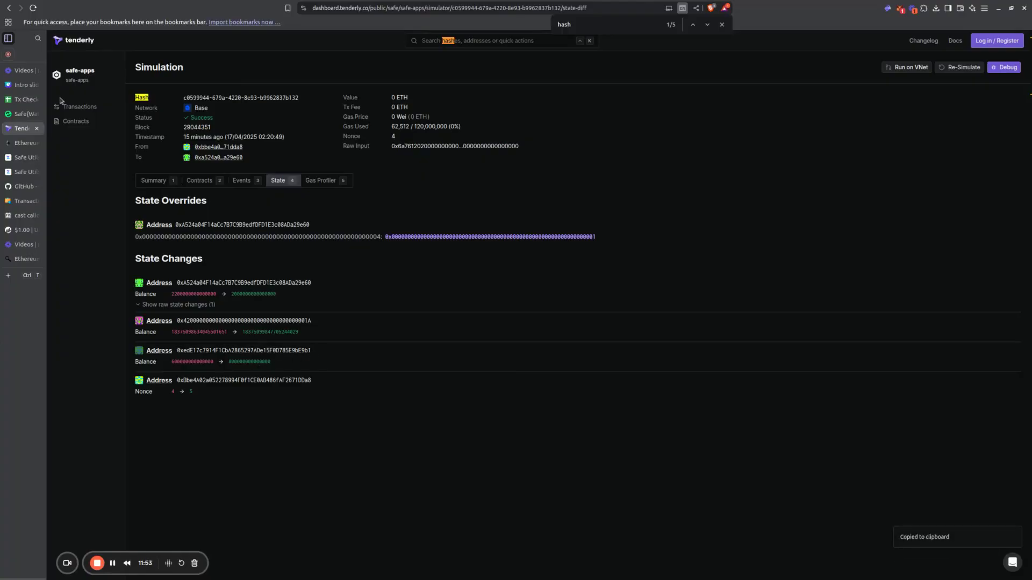
pyautogui.click(22, 99)
pyautogui.write('=')
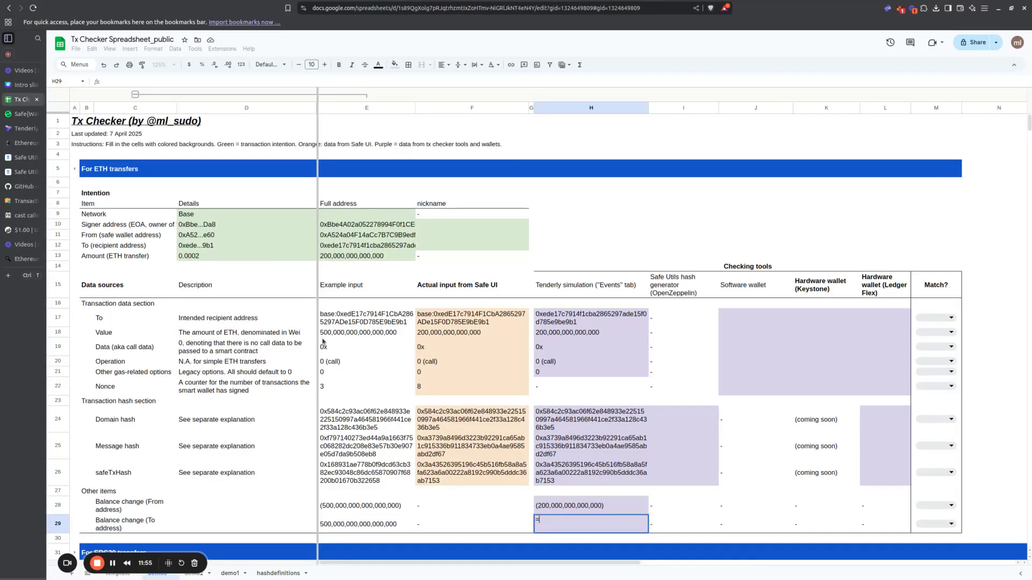
pyautogui.hotkey('ctrl', 'v')
pyautogui.write('-')
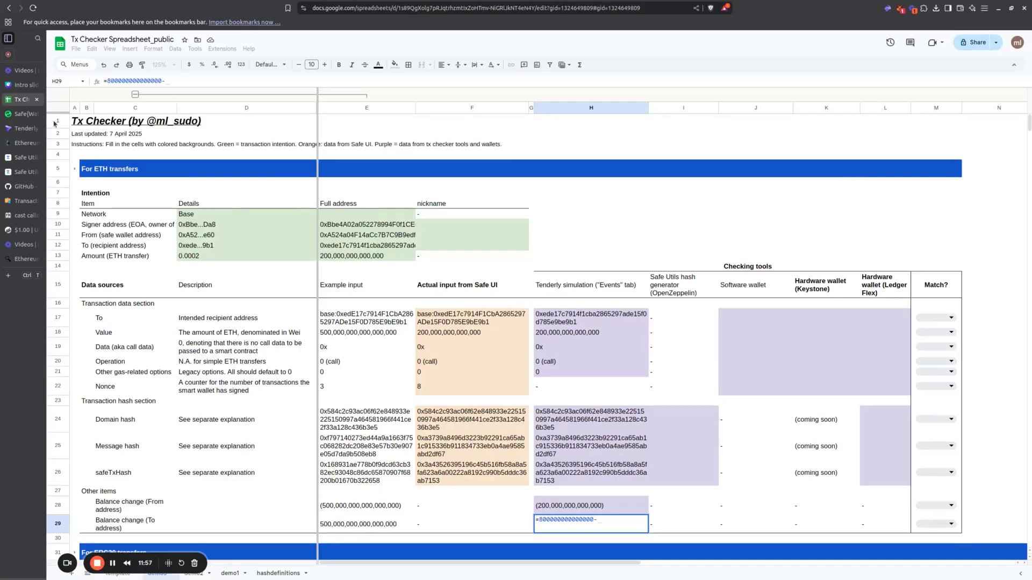
pyautogui.click(24, 129)
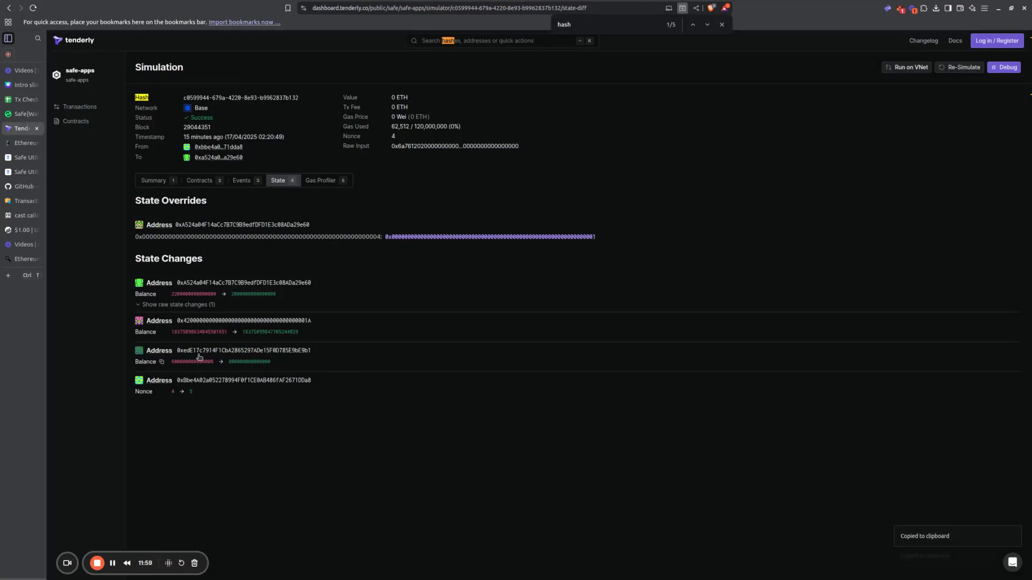
pyautogui.click(12, 99)
pyautogui.hotkey('ctrl', 'v')
pyautogui.press('Return')
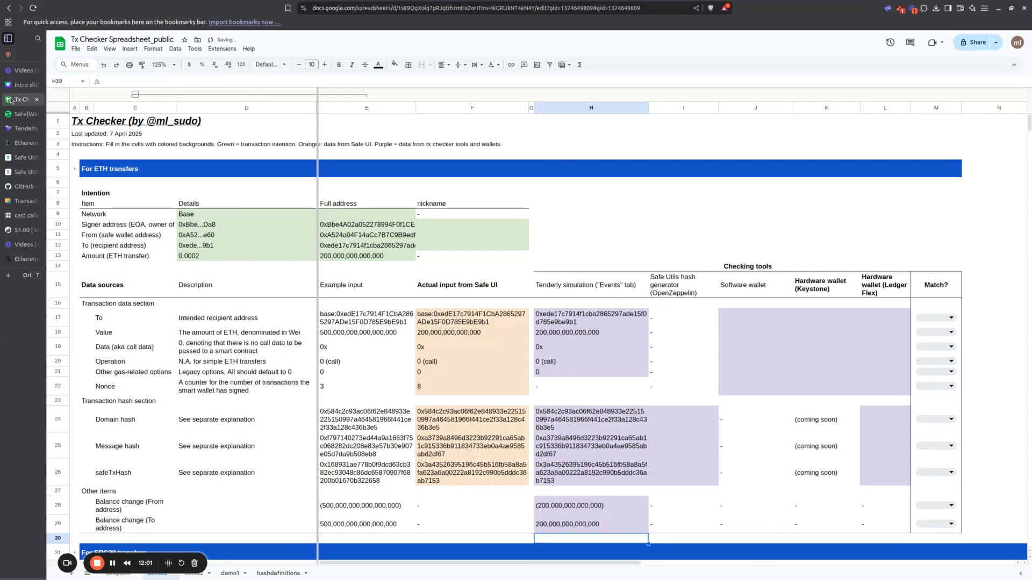
# Step: Review the Tenderly simulation column's entries from the To address down to both balance changes
pyautogui.click(576, 508)
pyautogui.click(575, 526)
pyautogui.scroll(-2, 686, 513)
pyautogui.scroll(2, 692, 500)
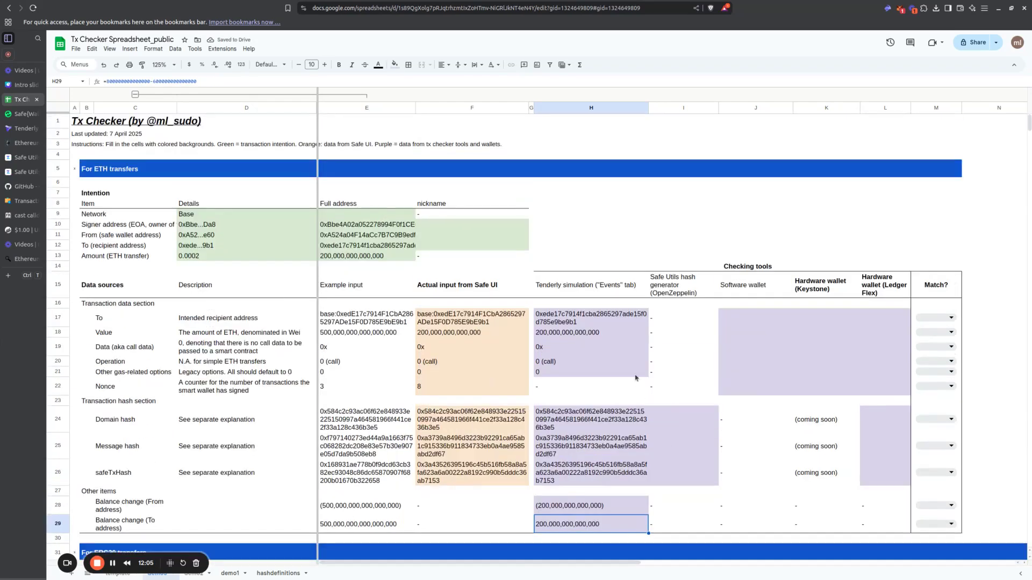
pyautogui.moveTo(591, 318); pyautogui.dragTo(567, 525)
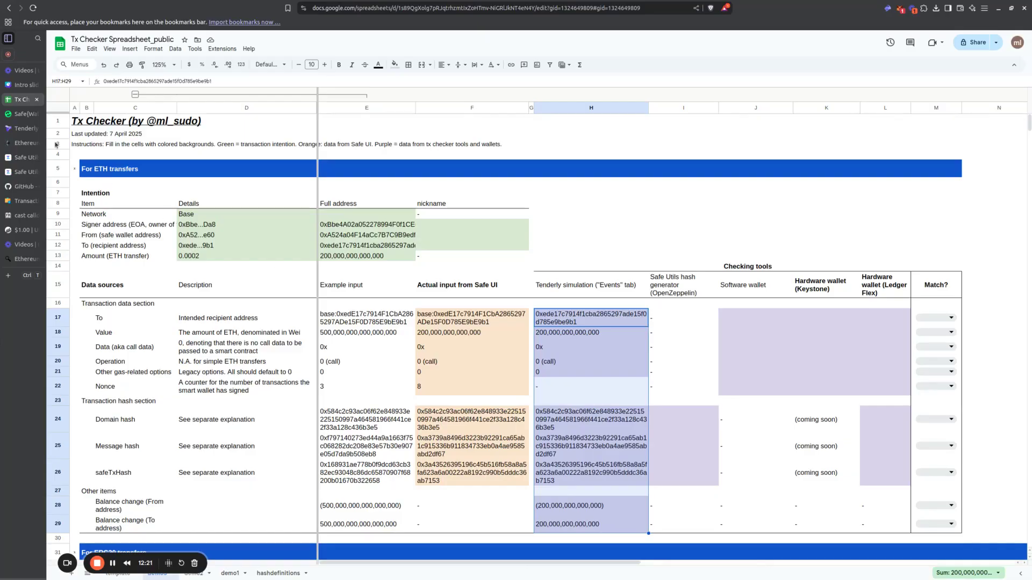
# Step: Examine the Value and Nonce fields in Tenderly's simulation overview and check them against the pending transaction in Safe
pyautogui.click(25, 129)
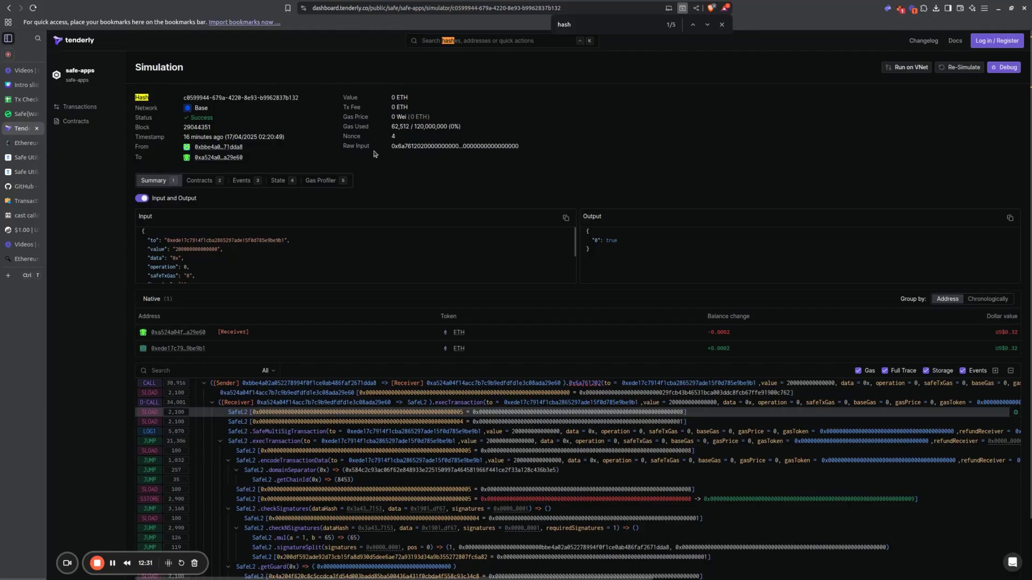
pyautogui.moveTo(344, 100); pyautogui.dragTo(408, 99)
pyautogui.moveTo(343, 133); pyautogui.dragTo(406, 140)
pyautogui.click(395, 139)
pyautogui.moveTo(409, 141); pyautogui.dragTo(343, 137)
pyautogui.click(21, 117)
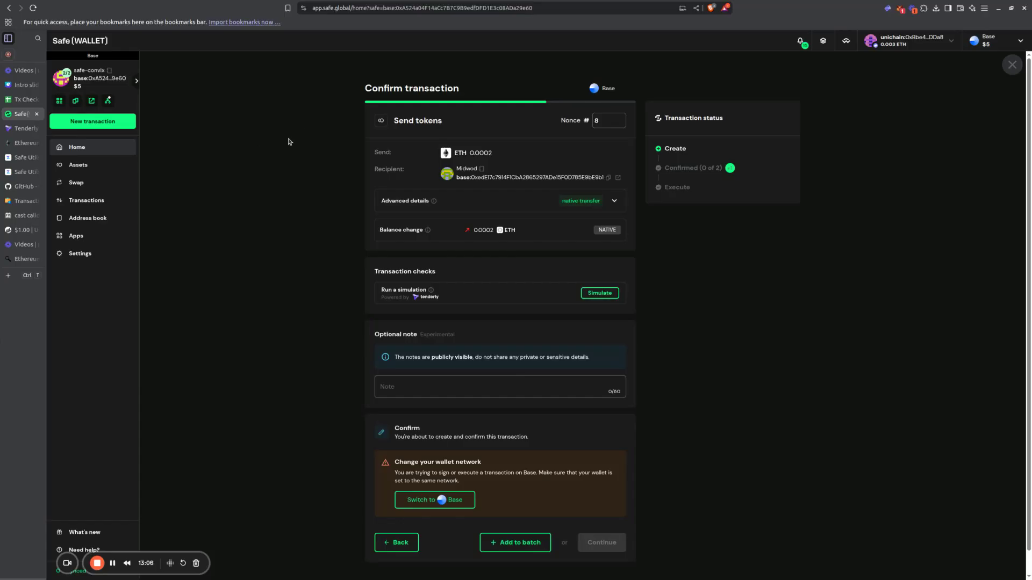
pyautogui.click(21, 128)
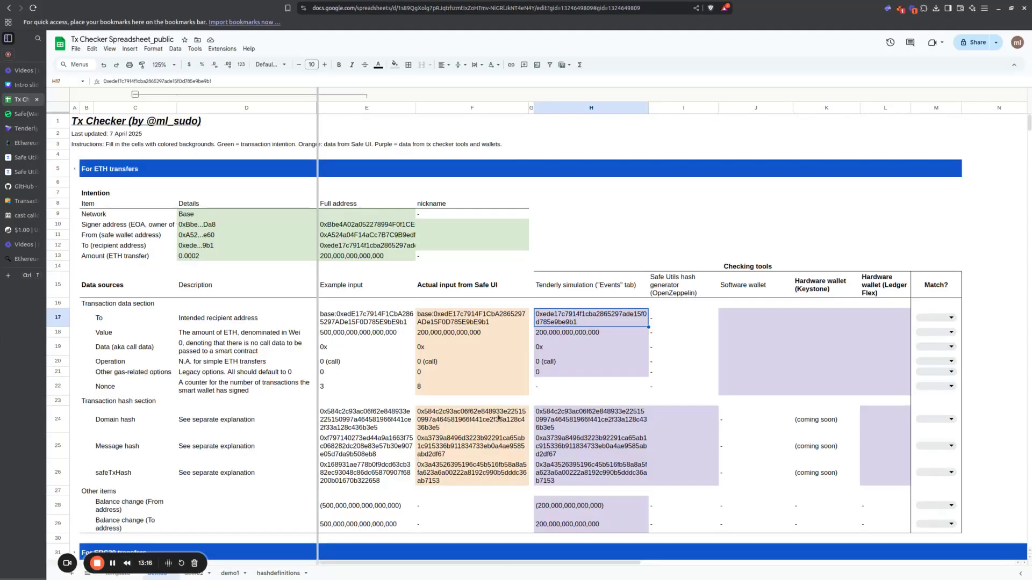
# Step: Compare the three hashes in the Safe UI and Tenderly columns and locate the matching cells in the Safe Utils column
pyautogui.moveTo(444, 412); pyautogui.dragTo(444, 476)
pyautogui.moveTo(582, 431); pyautogui.dragTo(587, 475)
pyautogui.moveTo(681, 418); pyautogui.dragTo(685, 476)
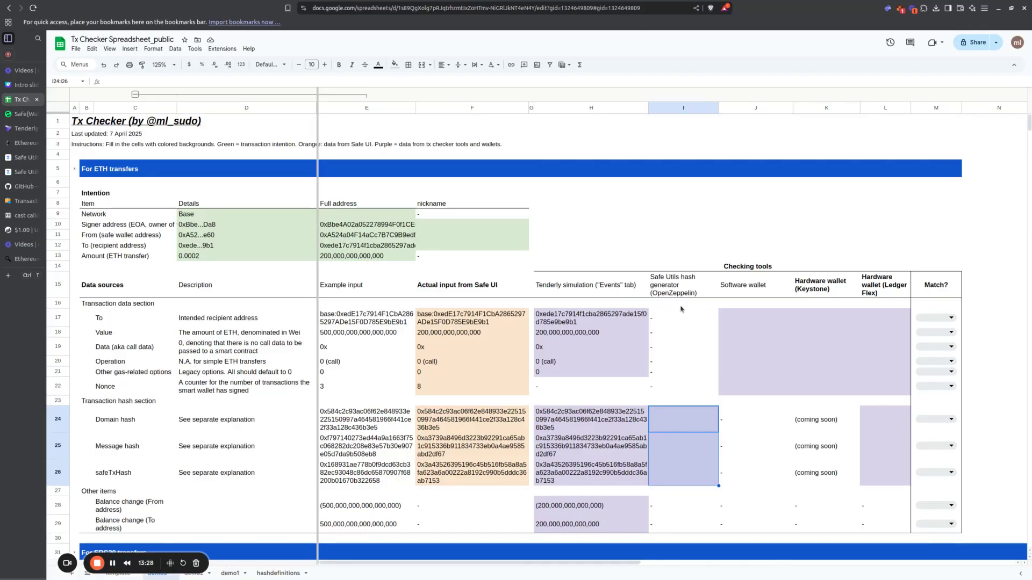
# Step: Switch to OpenZeppelin's hosted Safe Utils page and set the network to Base
pyautogui.click(21, 157)
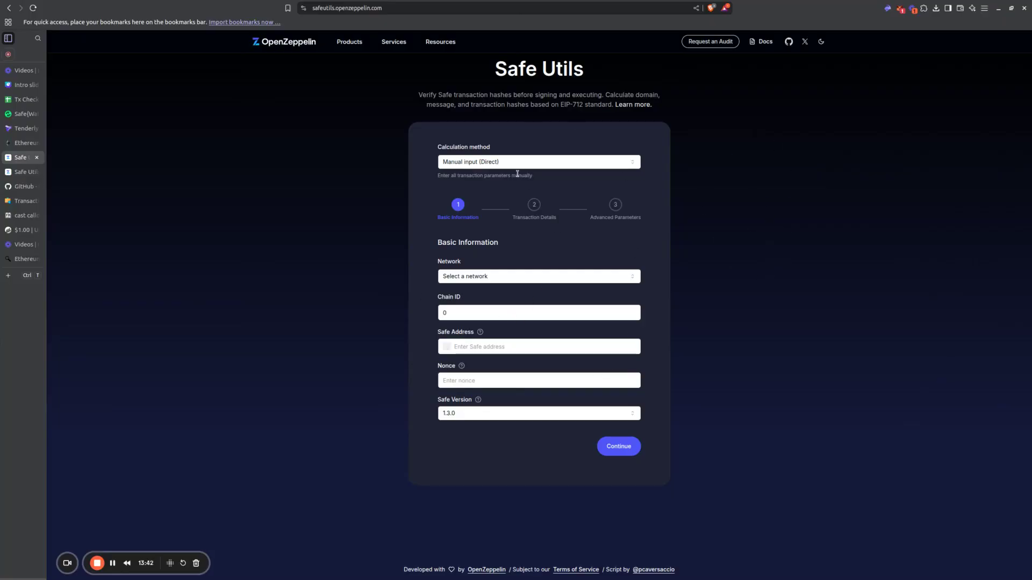
pyautogui.click(509, 276)
pyautogui.click(539, 333)
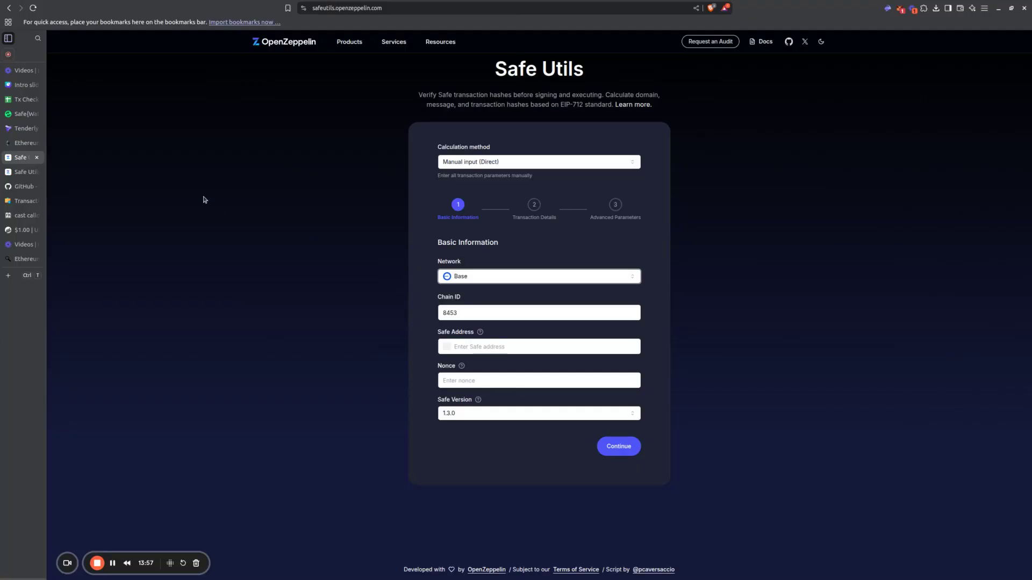
# Step: Read the Run locally instructions in the safe-utils GitHub README and open the locally hosted Safe Utils page at localhost:3000
pyautogui.click(26, 188)
pyautogui.scroll(15, 456, 251)
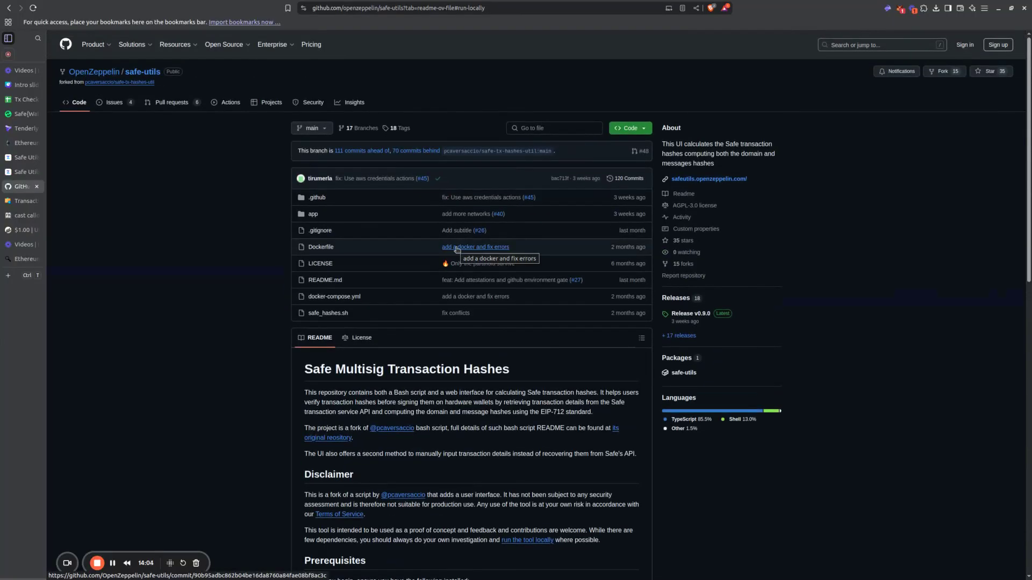
pyautogui.scroll(-6, 456, 250)
pyautogui.scroll(-4, 456, 250)
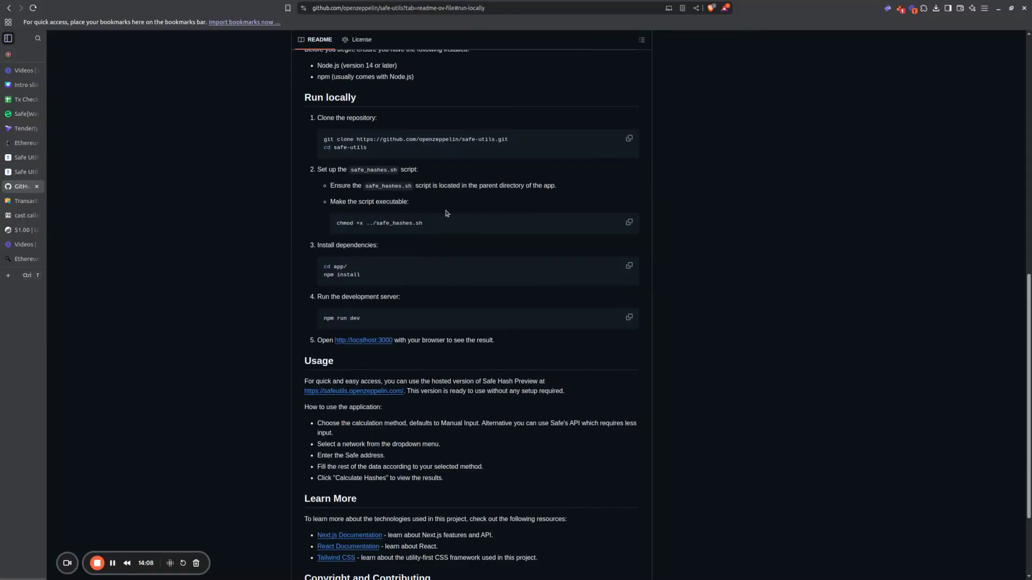
pyautogui.scroll(-2, 446, 214)
pyautogui.scroll(2, 419, 172)
pyautogui.click(25, 172)
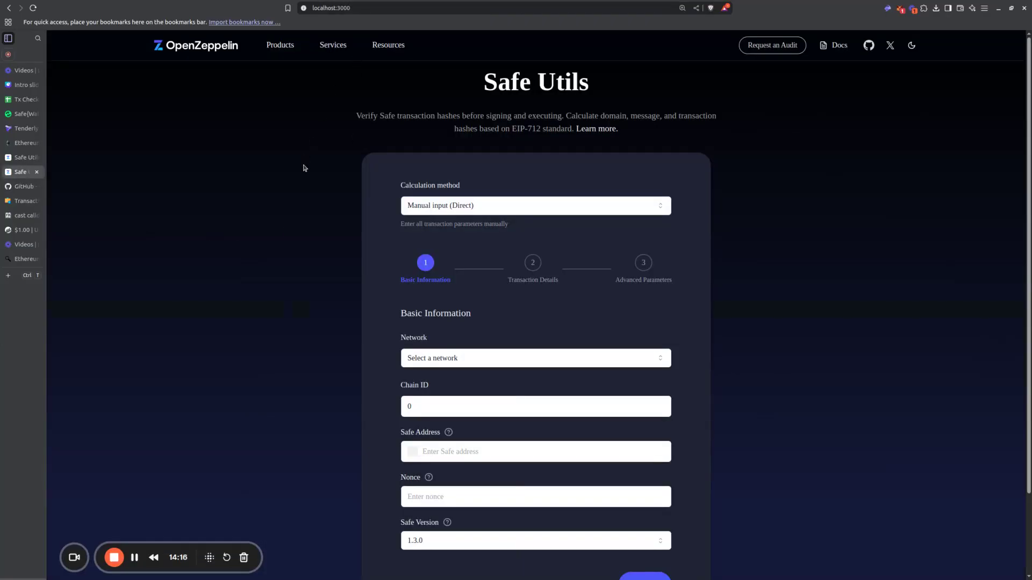
# Step: Fill in the basic information in Safe Utils with network Base, the Safe wallet address and nonce 8, and continue to the transaction details
pyautogui.scroll(1, 537, 211)
pyautogui.scroll(-1, 538, 211)
pyautogui.scroll(-2, 489, 210)
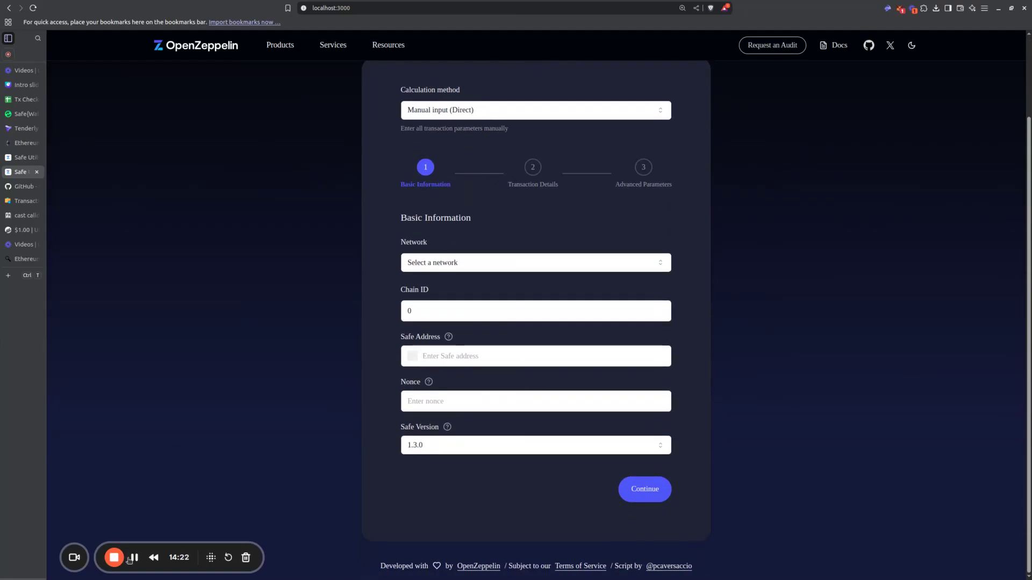
pyautogui.click(557, 268)
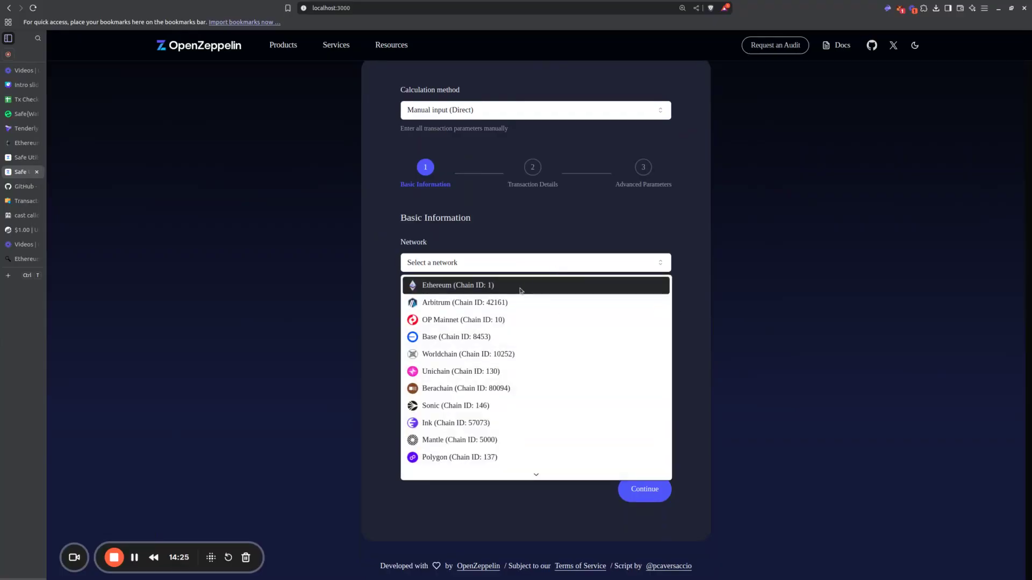
pyautogui.click(494, 337)
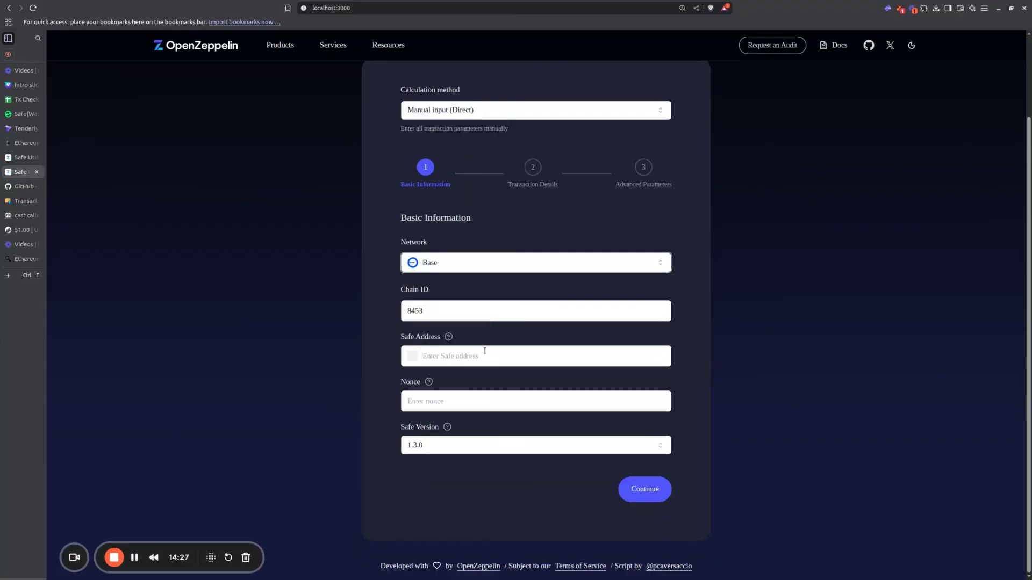
pyautogui.click(482, 357)
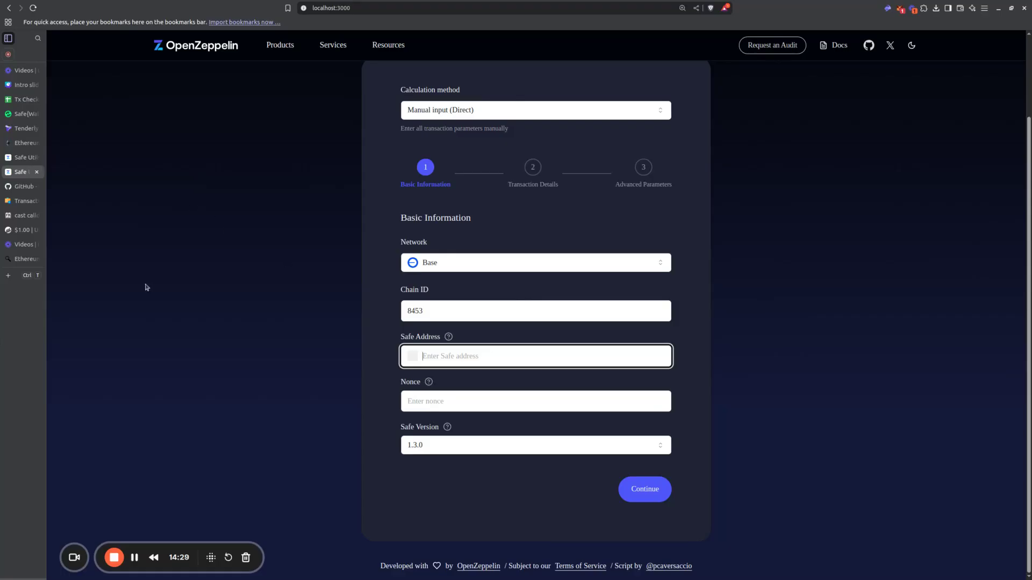
pyautogui.write('0xA524a04F14aCc7B7C9B9edfDFD1E3c08ADa29e60')
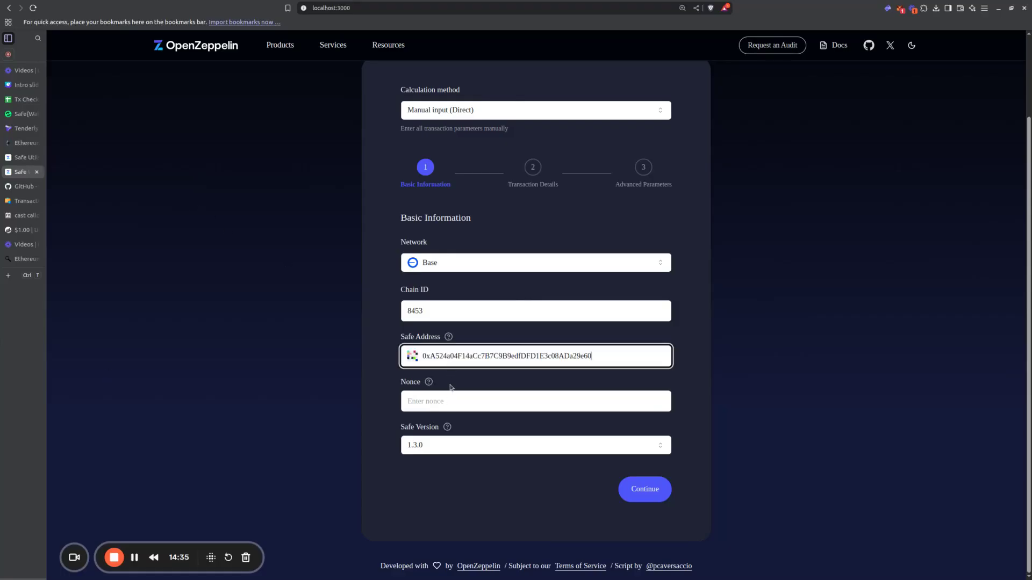
pyautogui.click(449, 402)
pyautogui.write('8')
pyautogui.click(661, 495)
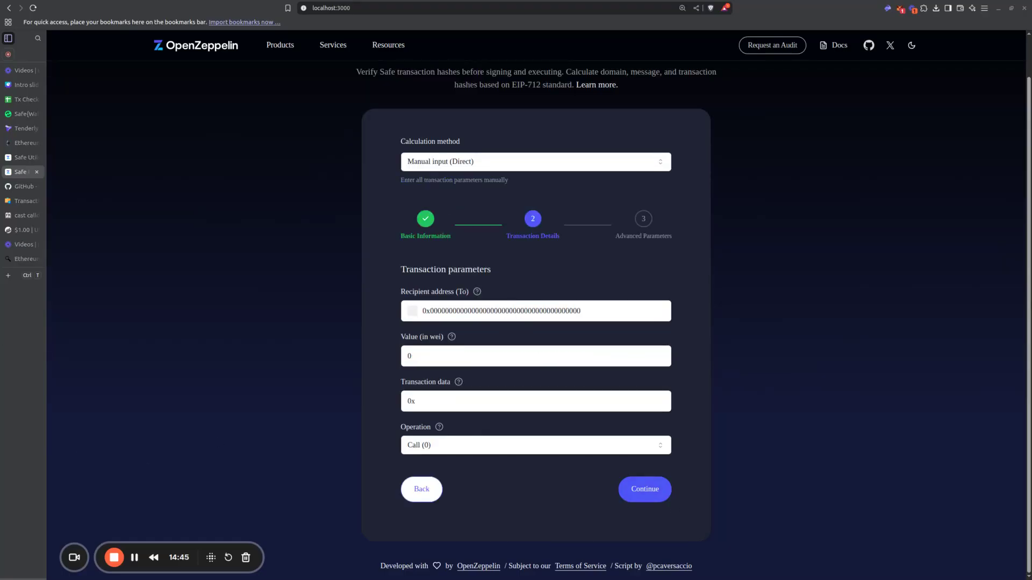
# Step: Enter the Safe wallet's own address as the recipient address in the transaction parameters
pyautogui.doubleClick(504, 310)
pyautogui.write('0xA524a04F14aCc7B7C939edfDFD1E3c08ADa29e60')
pyautogui.click(492, 362)
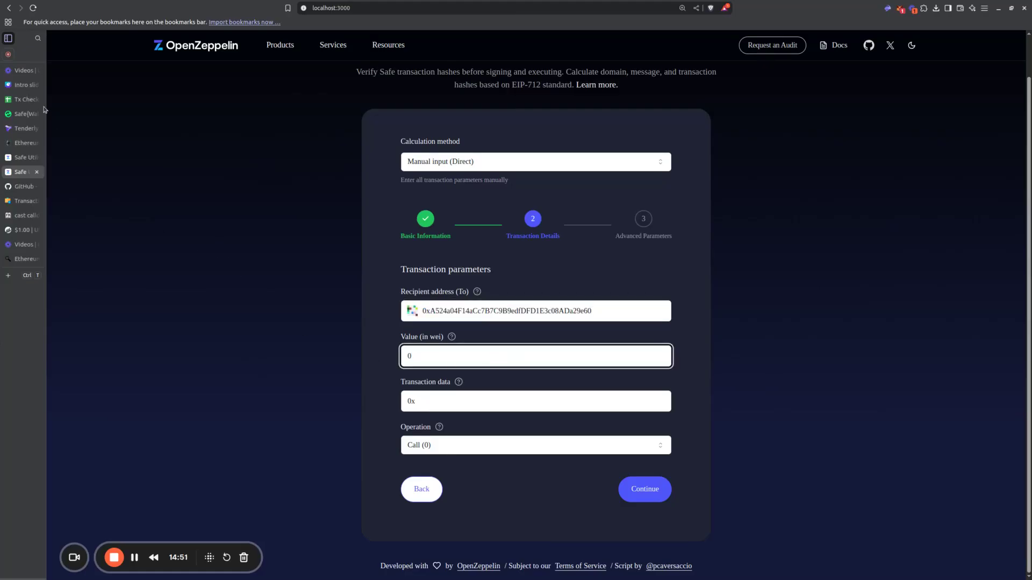
# Step: Copy the transfer amount in wei from cell E13 of the Tx Checker spreadsheet into the Safe Utils value field
pyautogui.click(23, 103)
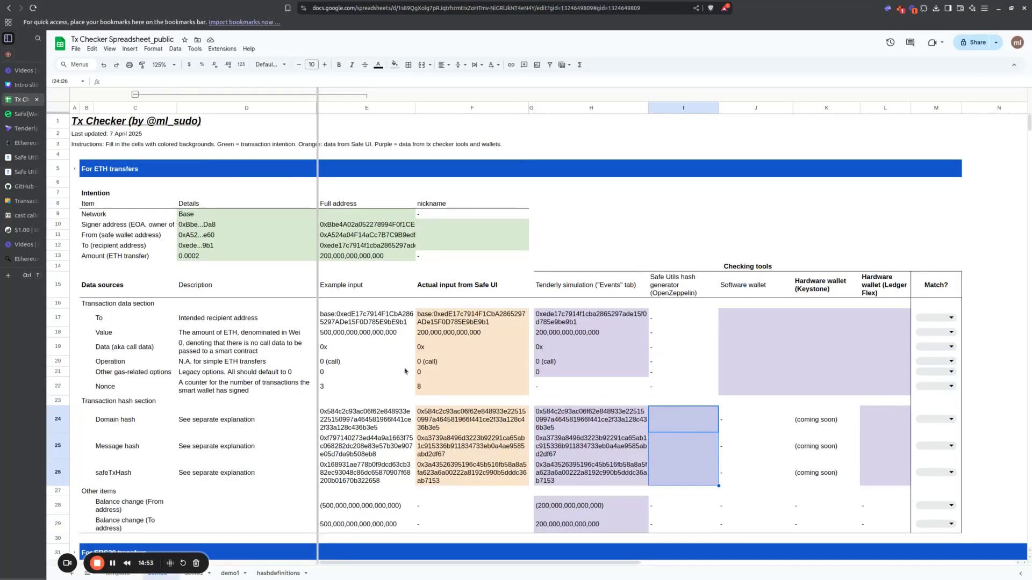
pyautogui.click(461, 335)
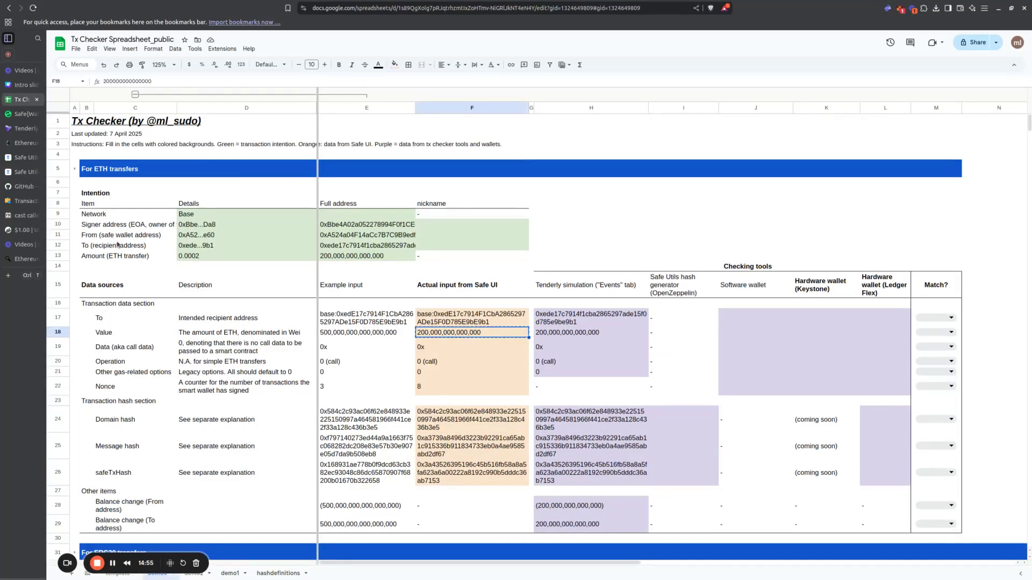
pyautogui.click(23, 172)
pyautogui.doubleClick(452, 356)
pyautogui.write('200,000,000,000,000')
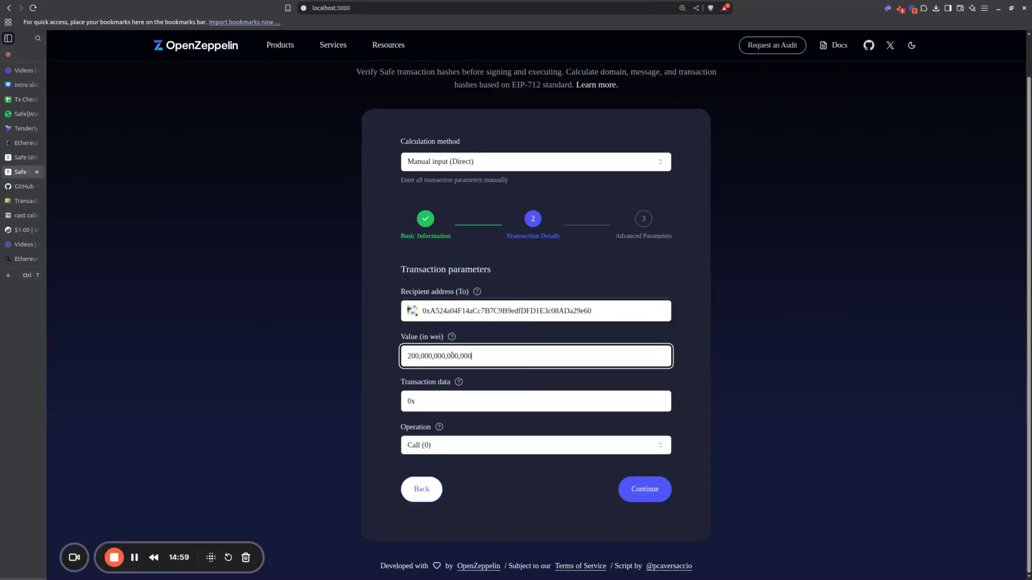
pyautogui.press('Home')
pyautogui.press('Right')
pyautogui.press('Right')
pyautogui.press('Right')
pyautogui.press('Right')
pyautogui.press('BackSpace')
pyautogui.press('Right')
pyautogui.press('Right')
pyautogui.press('Right')
pyautogui.press('Right')
pyautogui.press('BackSpace')
pyautogui.press('Right')
pyautogui.press('Right')
pyautogui.press('Right')
pyautogui.press('Right')
pyautogui.press('BackSpace')
pyautogui.press('BackSpace')
pyautogui.click(471, 398)
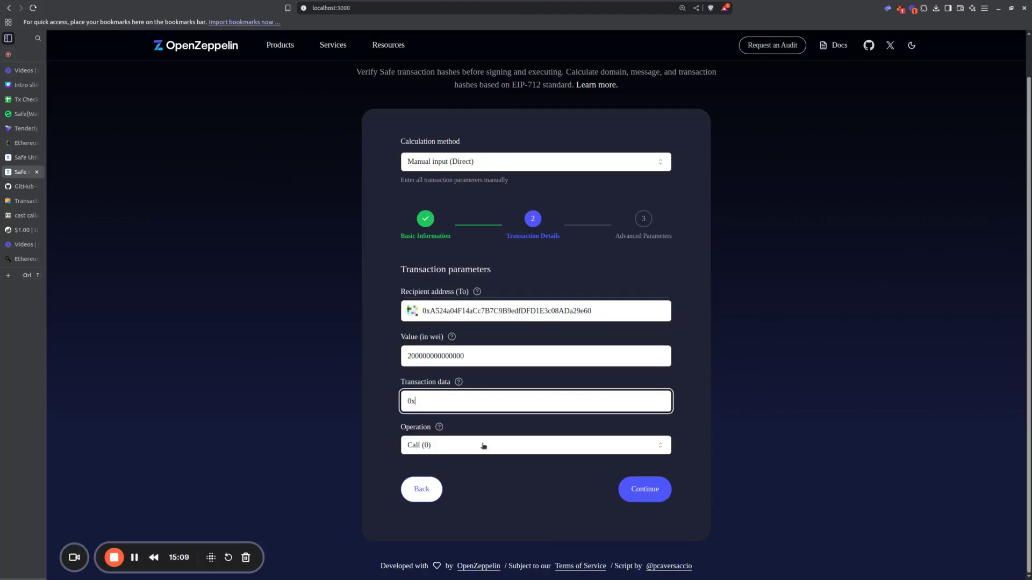
# Step: Accept the transaction details with operation Call (0) and the default advanced parameters, and calculate the hashes
pyautogui.click(655, 493)
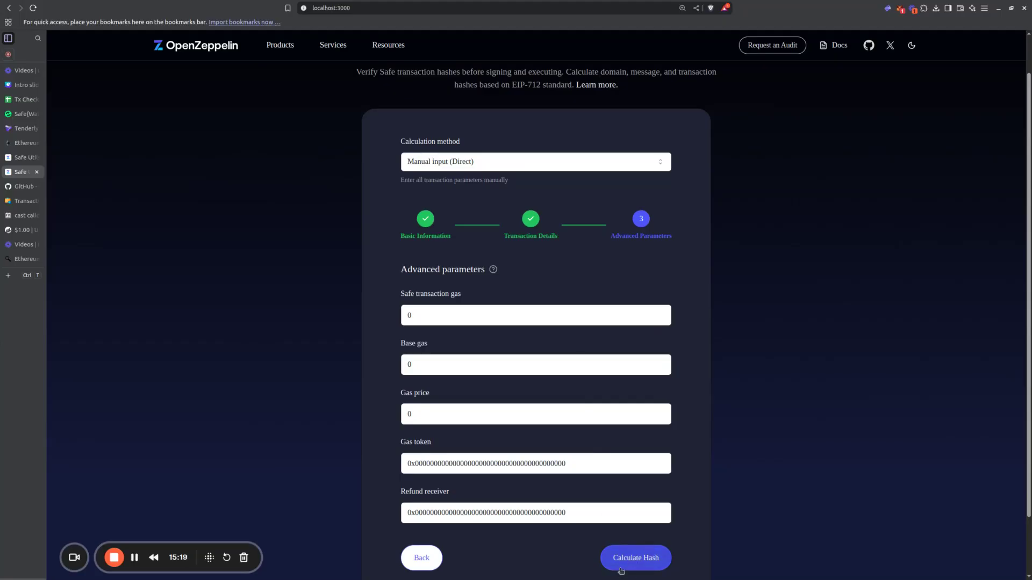
pyautogui.click(635, 558)
pyautogui.scroll(-4, 693, 531)
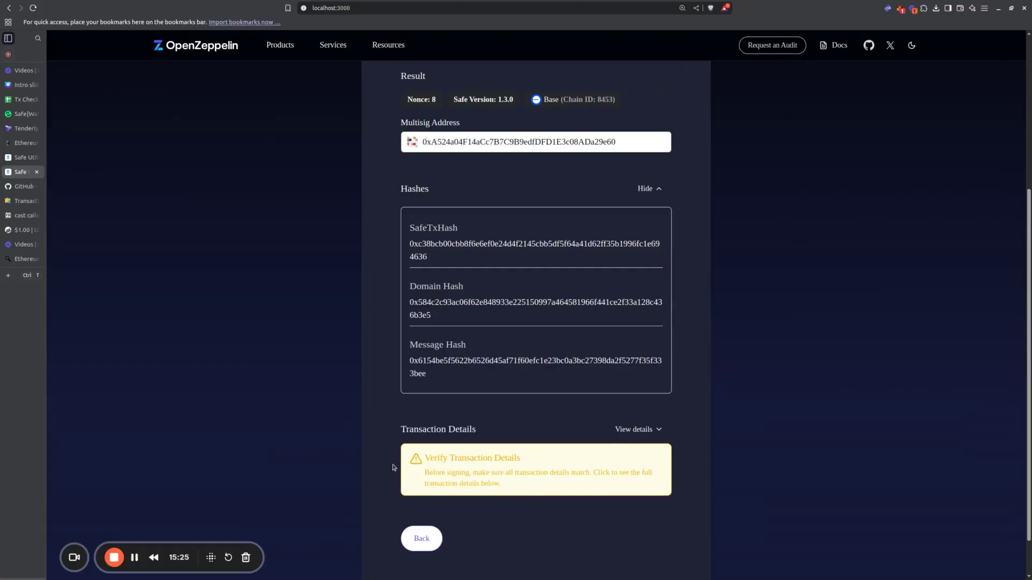
# Step: Copy the SafeTxHash from Safe Utils into the safeTxHash cell I26 of the spreadsheet's Safe Utils column
pyautogui.doubleClick(490, 242)
pyautogui.hotkey('ctrl', 'c')
pyautogui.click(24, 100)
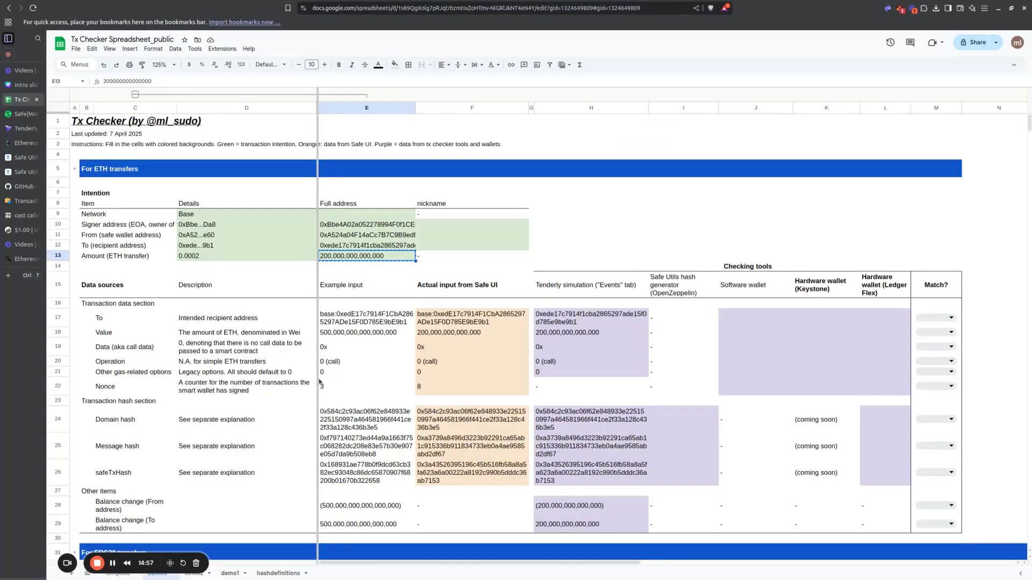
pyautogui.click(637, 477)
pyautogui.click(708, 477)
pyautogui.hotkey('ctrl', 'v')
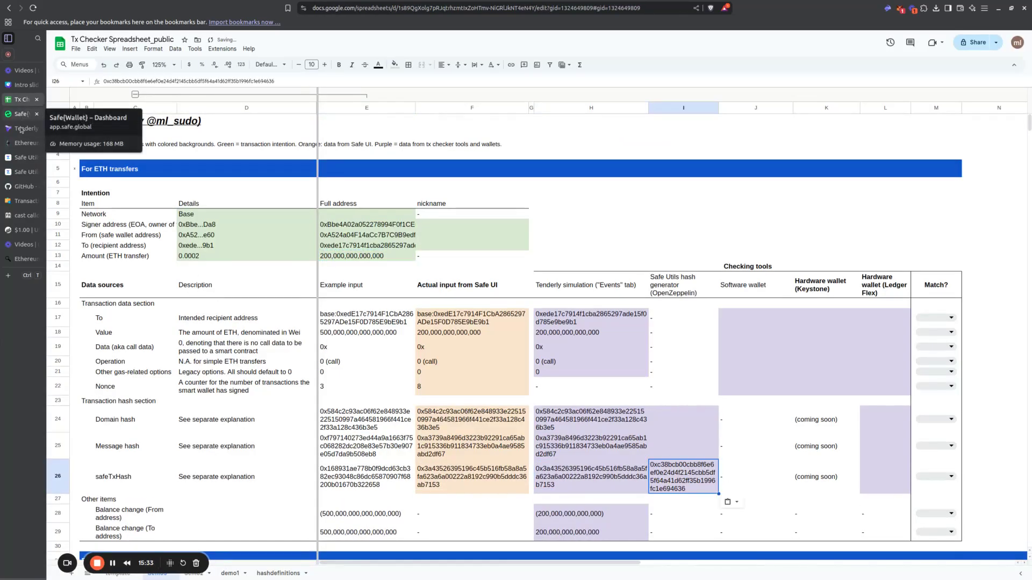
# Step: Copy the domain hash from Safe Utils into cell I24 of the spreadsheet's Safe Utils column
pyautogui.click(21, 172)
pyautogui.doubleClick(493, 303)
pyautogui.hotkey('ctrl', 'c')
pyautogui.click(21, 99)
pyautogui.click(651, 423)
pyautogui.hotkey('ctrl', 'v')
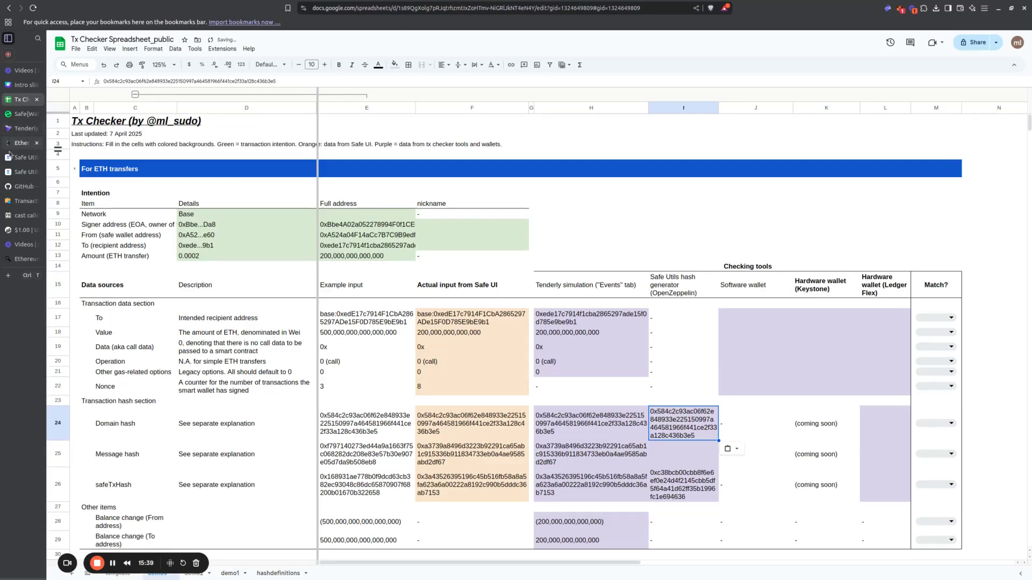
# Step: Copy the message hash from Safe Utils into cell I25 of the spreadsheet's Safe Utils column
pyautogui.click(9, 175)
pyautogui.doubleClick(473, 243)
pyautogui.doubleClick(456, 303)
pyautogui.doubleClick(460, 360)
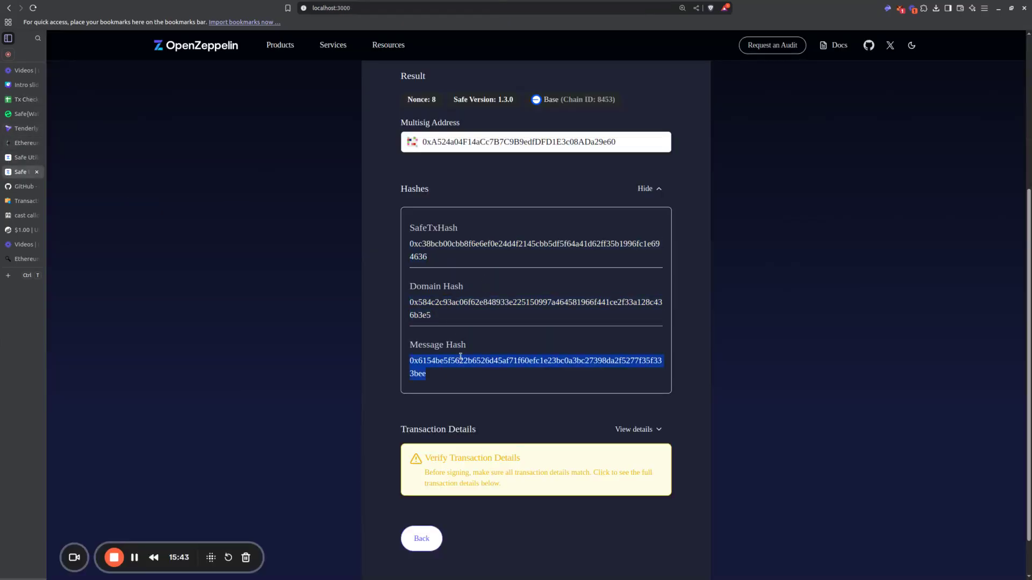
pyautogui.click(9, 100)
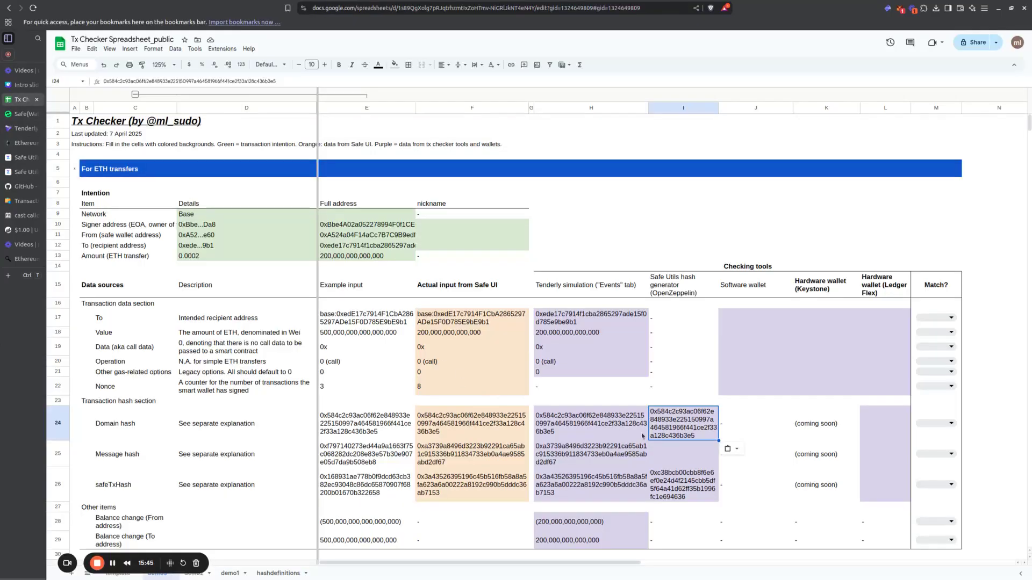
pyautogui.click(666, 458)
pyautogui.hotkey('ctrl', 'v')
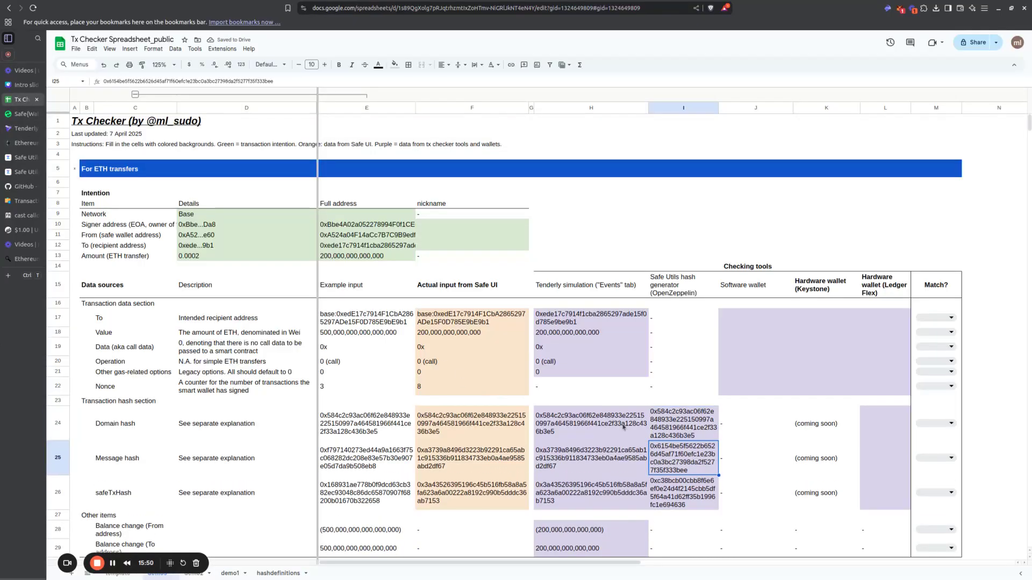
# Step: Compare the Tenderly and Safe Utils hashes, and replace the recipient address in Safe Utils with the intended recipient's address
pyautogui.moveTo(627, 429); pyautogui.dragTo(664, 428)
pyautogui.moveTo(627, 461); pyautogui.dragTo(684, 491)
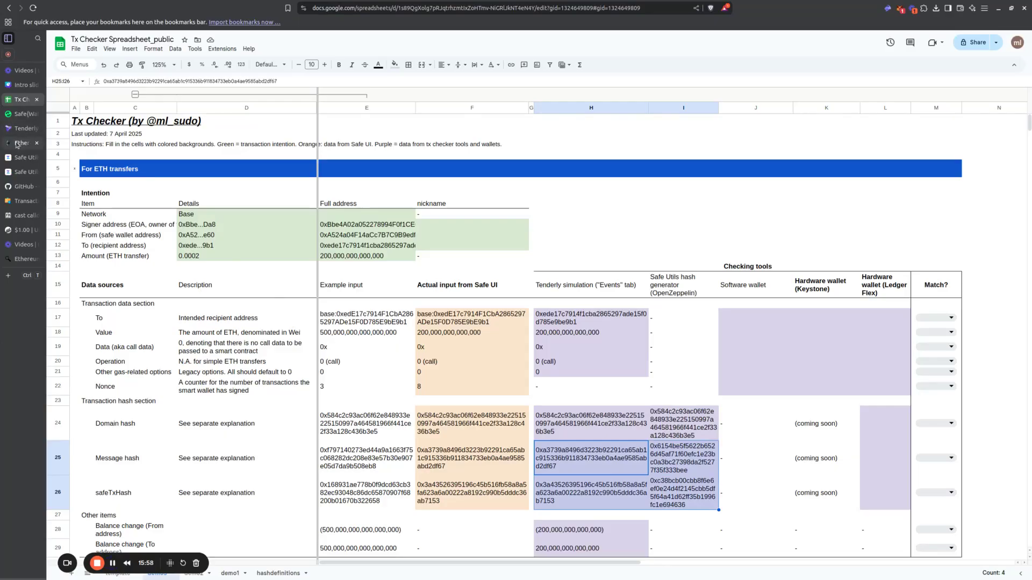
pyautogui.click(22, 172)
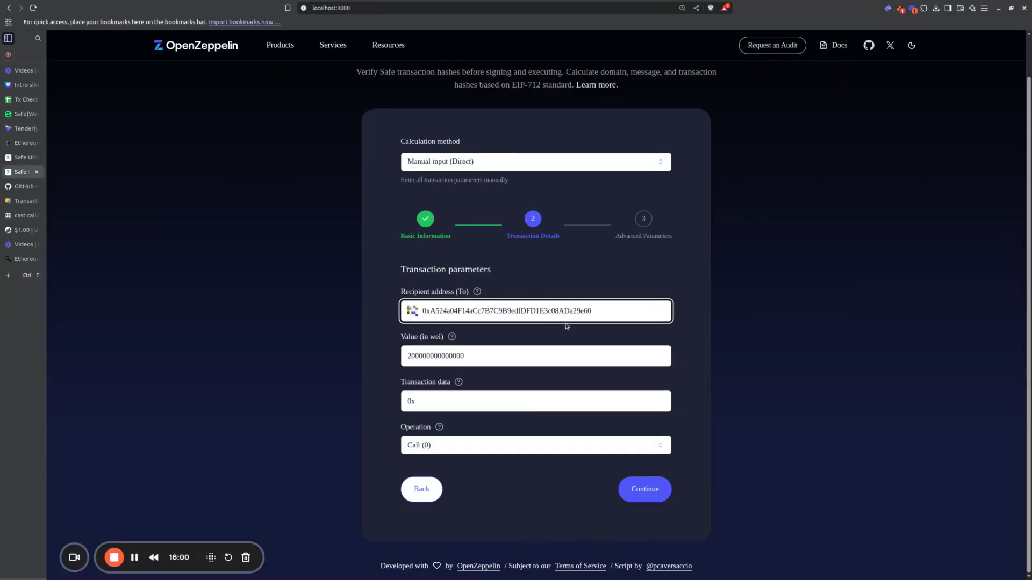
pyautogui.doubleClick(632, 310)
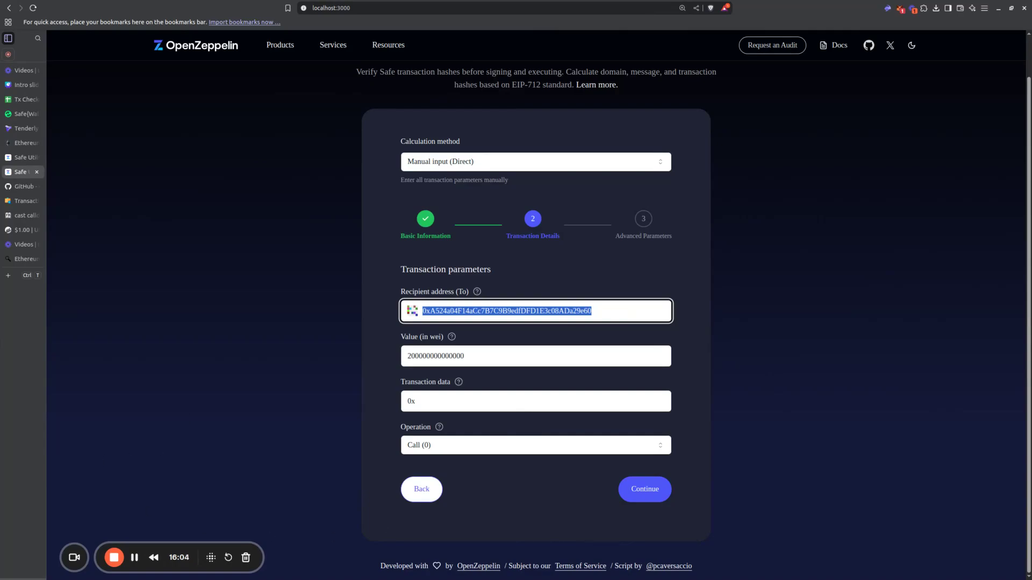
pyautogui.hotkey('alt', 'Tab')
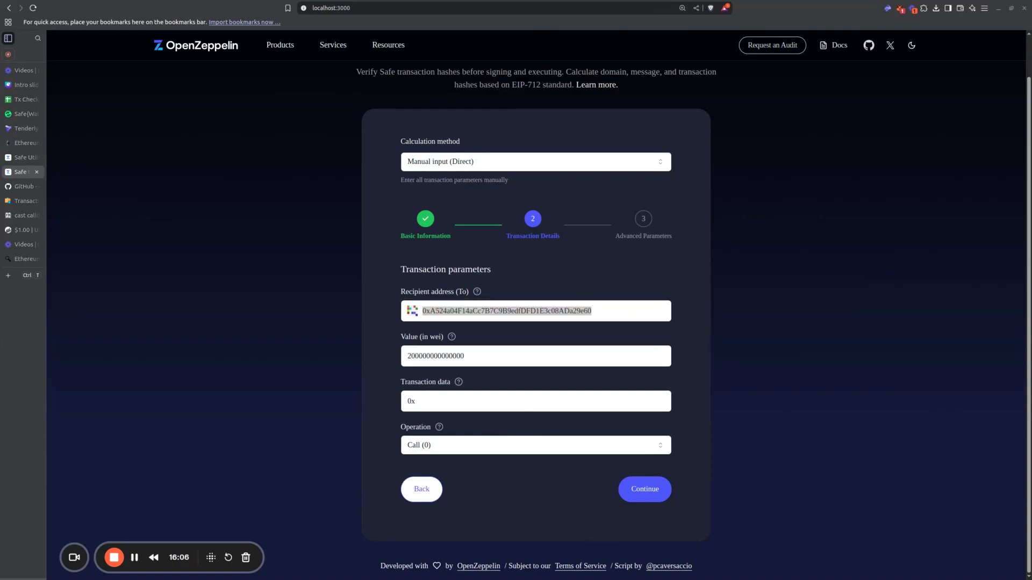
pyautogui.hotkey('alt', 'Tab')
pyautogui.hotkey('ctrl', 'v')
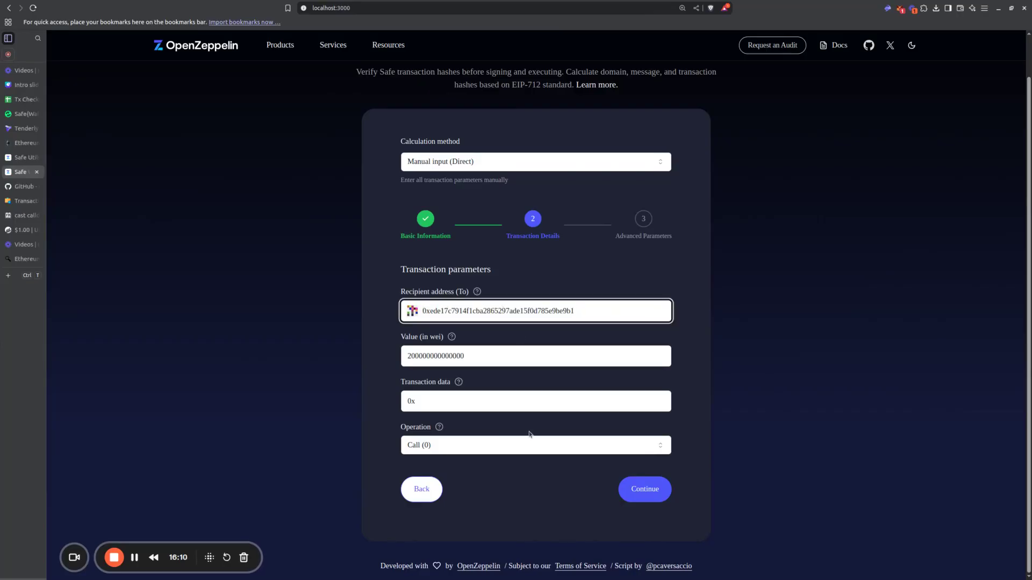
pyautogui.click(577, 515)
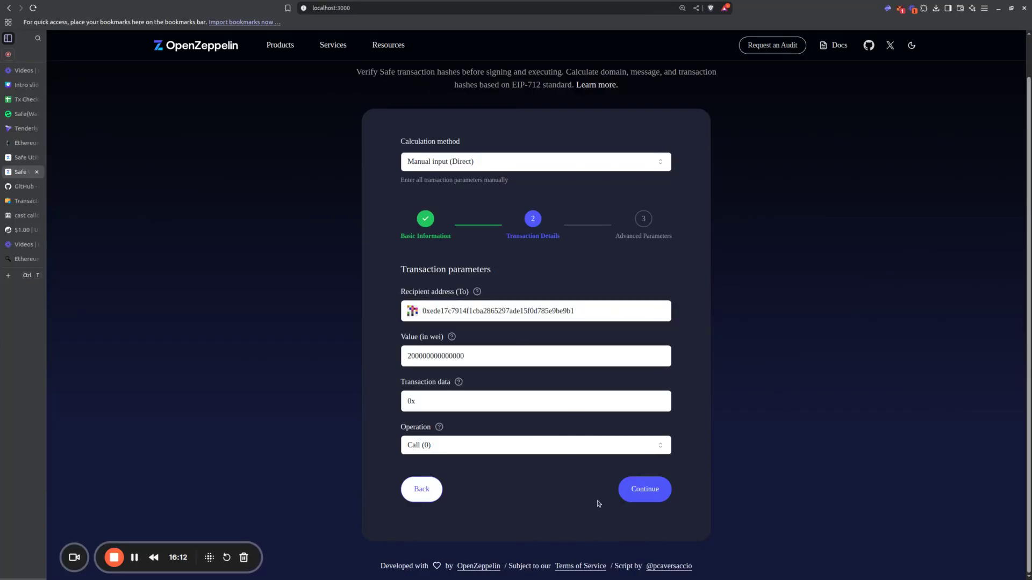
# Step: Recalculate the hashes for the corrected recipient with the advanced parameters left at their defaults
pyautogui.click(638, 500)
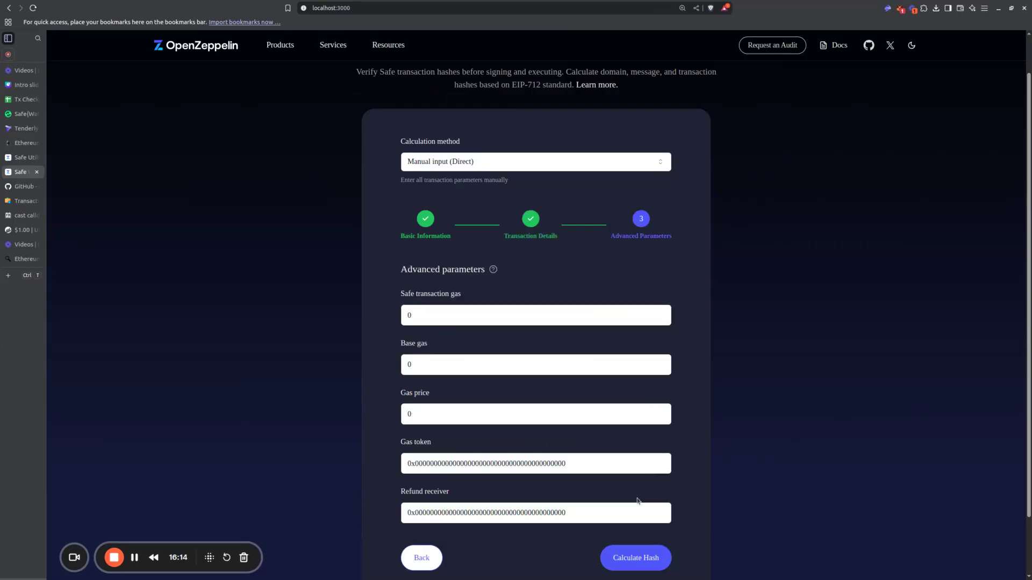
pyautogui.click(647, 556)
pyautogui.scroll(-2, 496, 423)
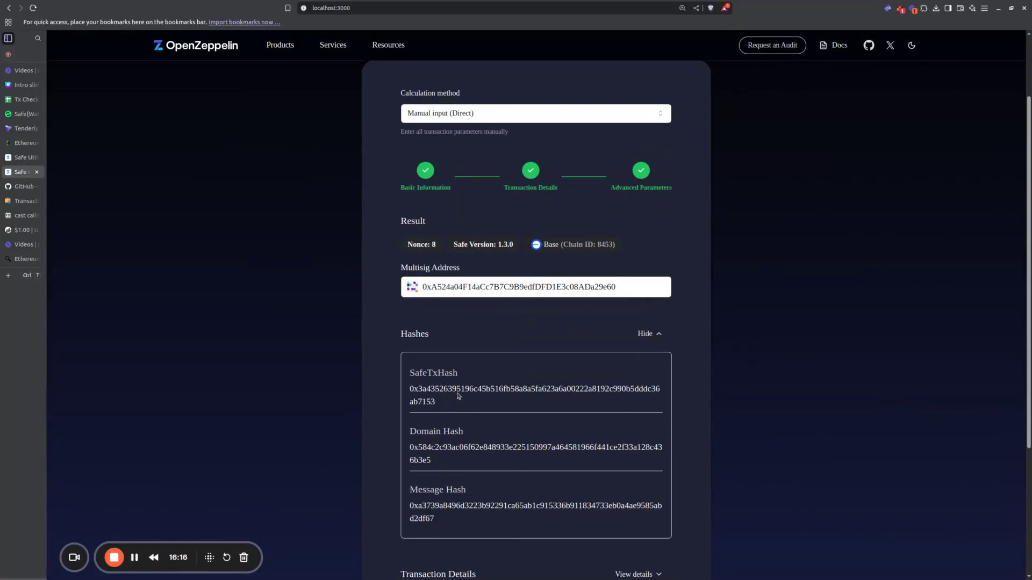
# Step: Replace the safeTxHash in I26 and the message hash in I25 with the recalculated hashes from Safe Utils
pyautogui.doubleClick(459, 401)
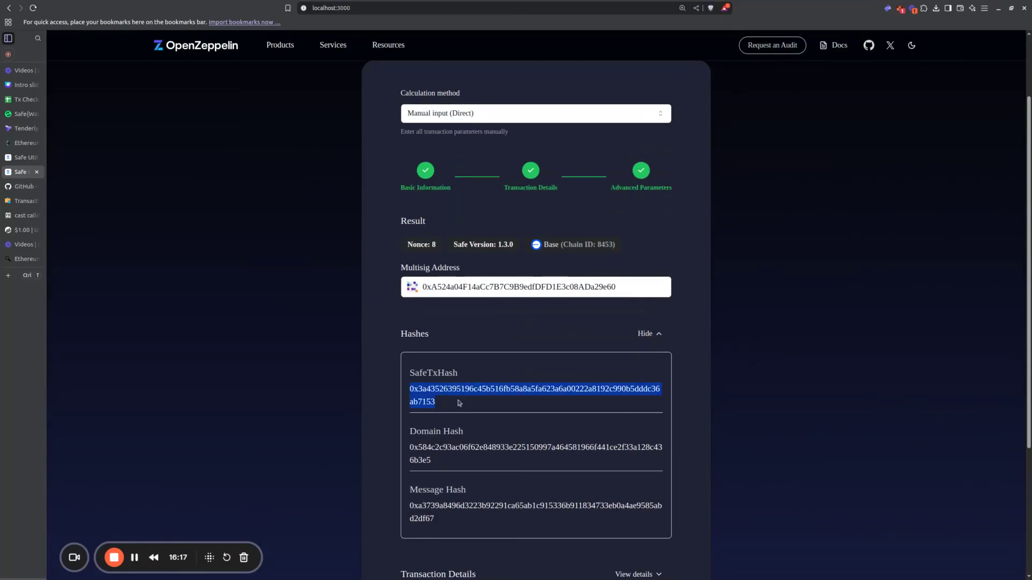
pyautogui.click(9, 101)
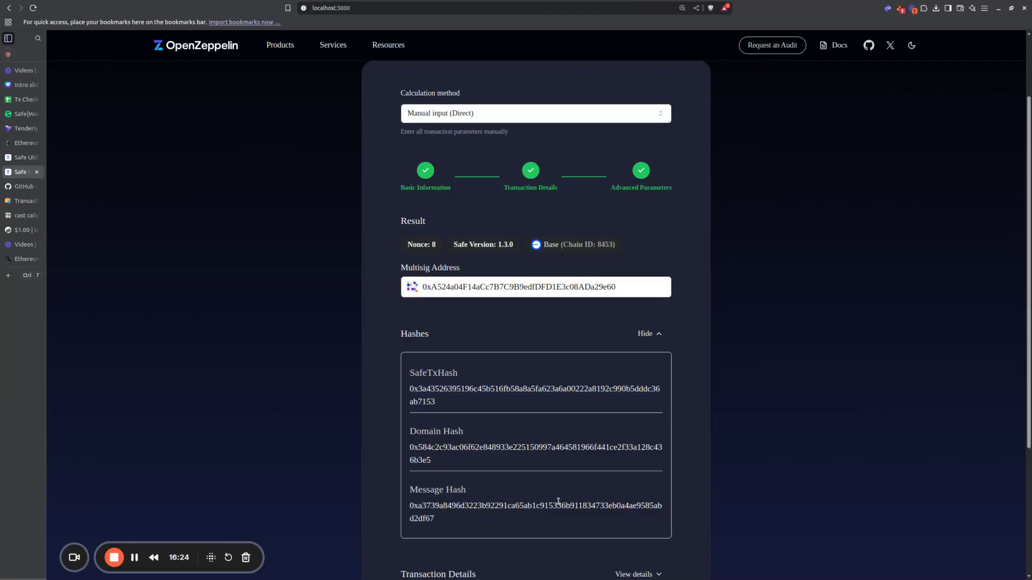
pyautogui.doubleClick(513, 448)
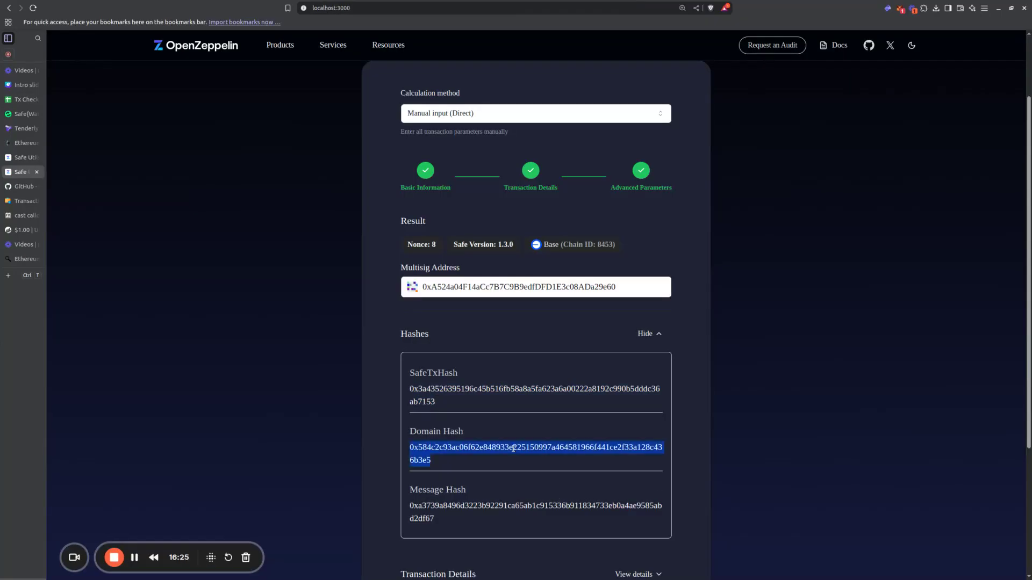
pyautogui.doubleClick(512, 515)
pyautogui.click(22, 99)
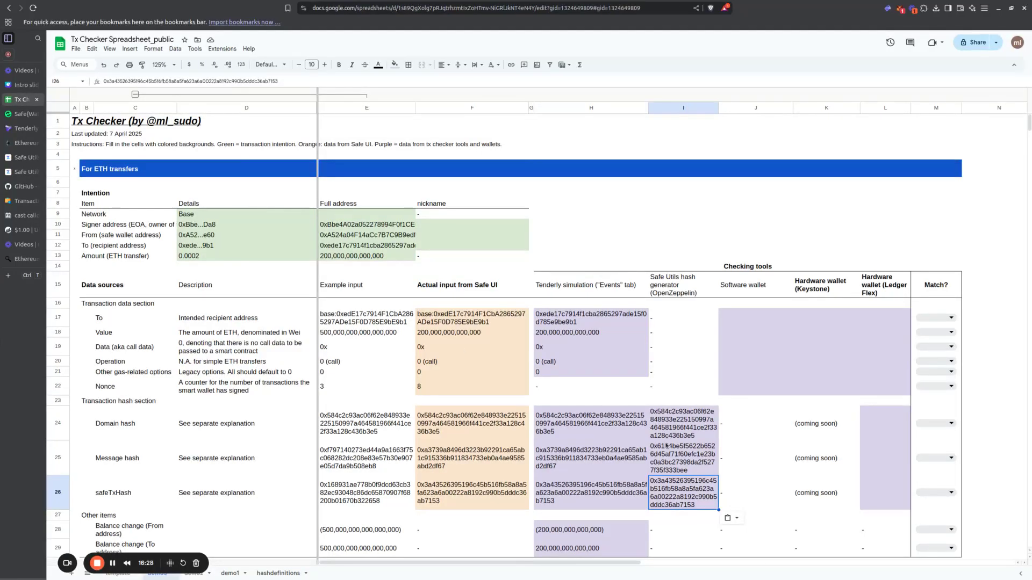
pyautogui.click(666, 446)
pyautogui.hotkey('ctrl', 'v')
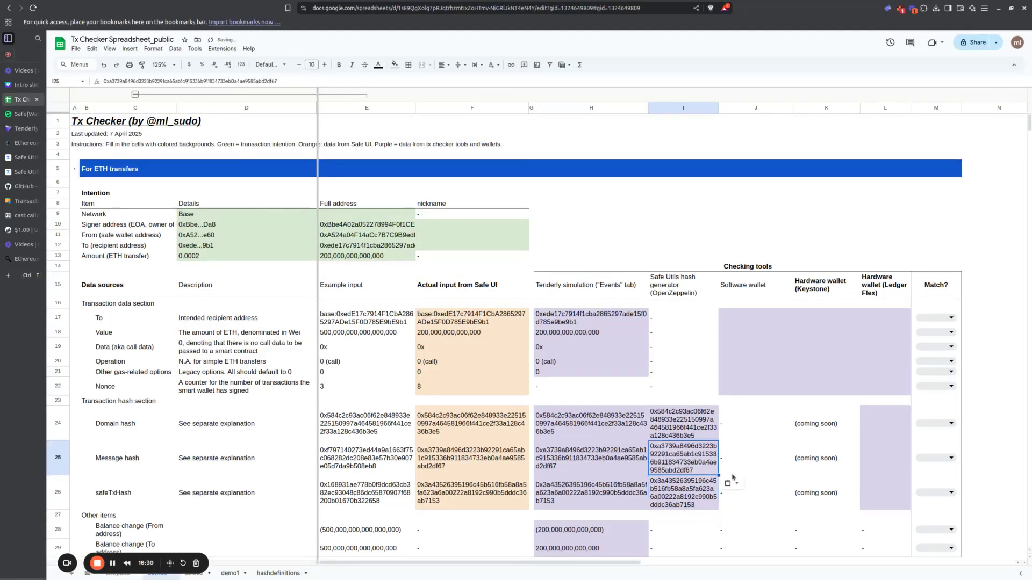
# Step: Compare the message hash and safeTxHash in the Tenderly and Safe Utils columns, and review the result on the local Safe Utils page
pyautogui.press('Tab')
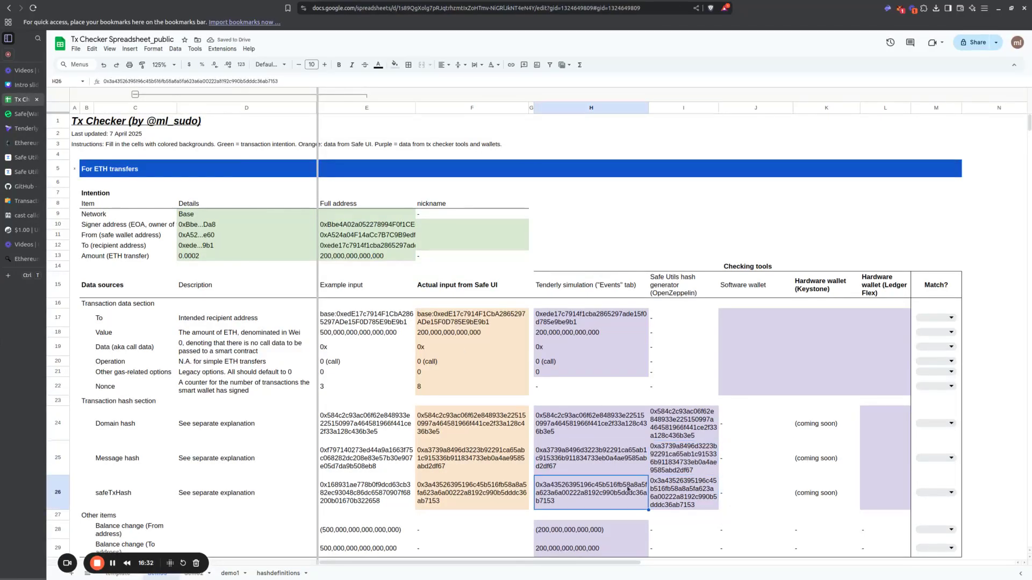
pyautogui.click(681, 486)
pyautogui.click(636, 454)
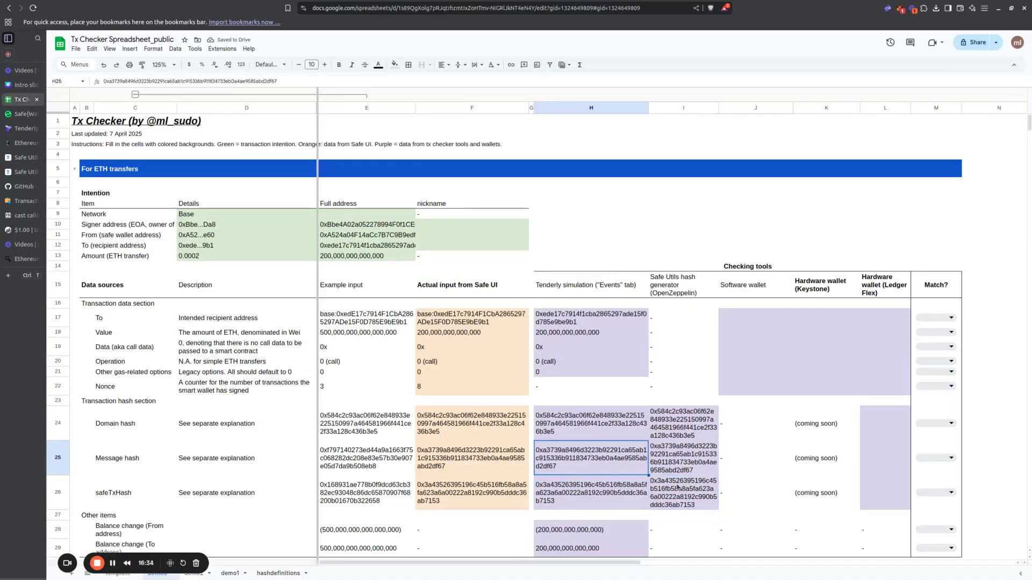
pyautogui.click(666, 464)
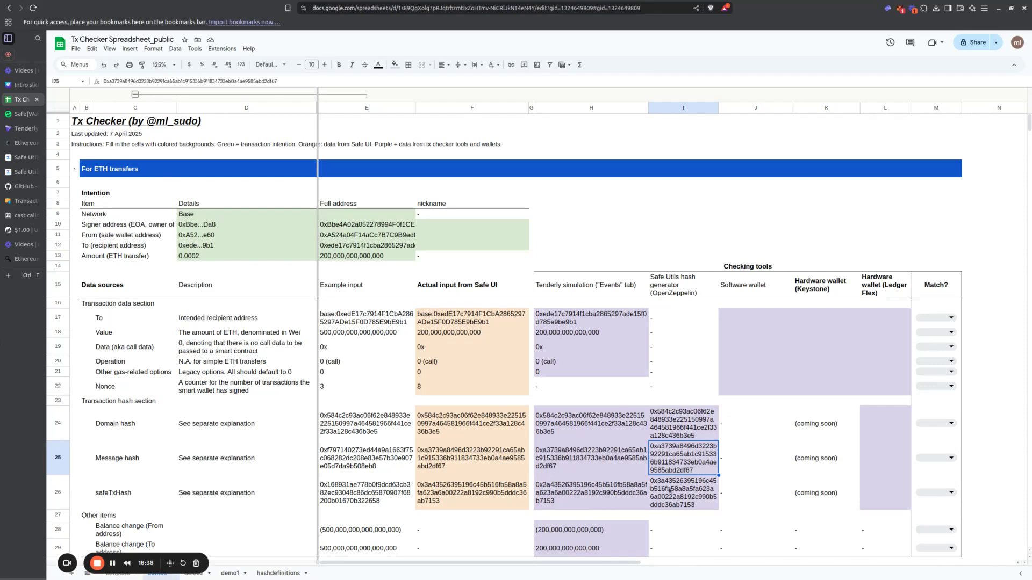
pyautogui.scroll(-3, 676, 499)
pyautogui.scroll(3, 576, 443)
pyautogui.moveTo(683, 285); pyautogui.dragTo(683, 498)
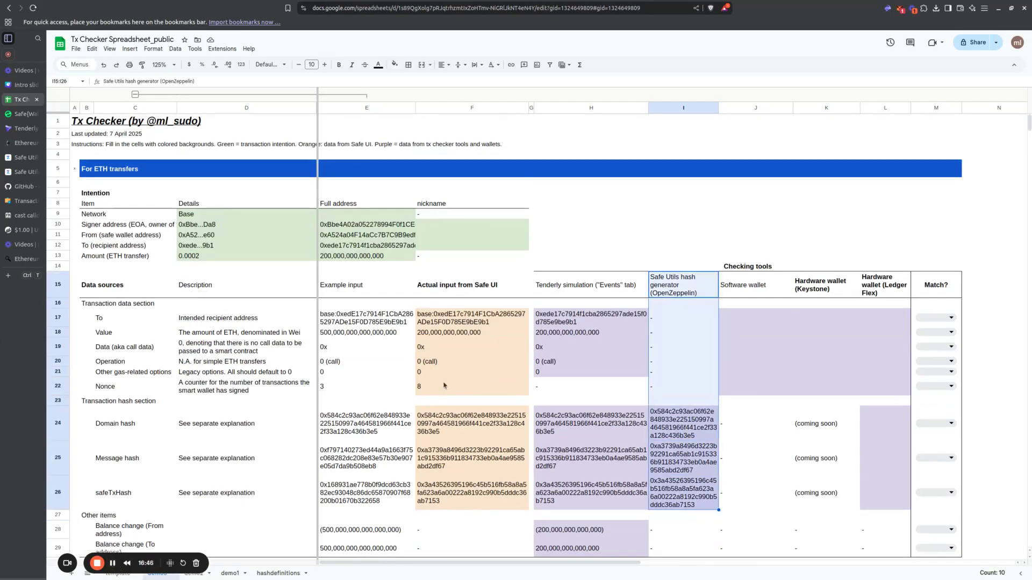
pyautogui.click(23, 172)
pyautogui.scroll(2, 423, 275)
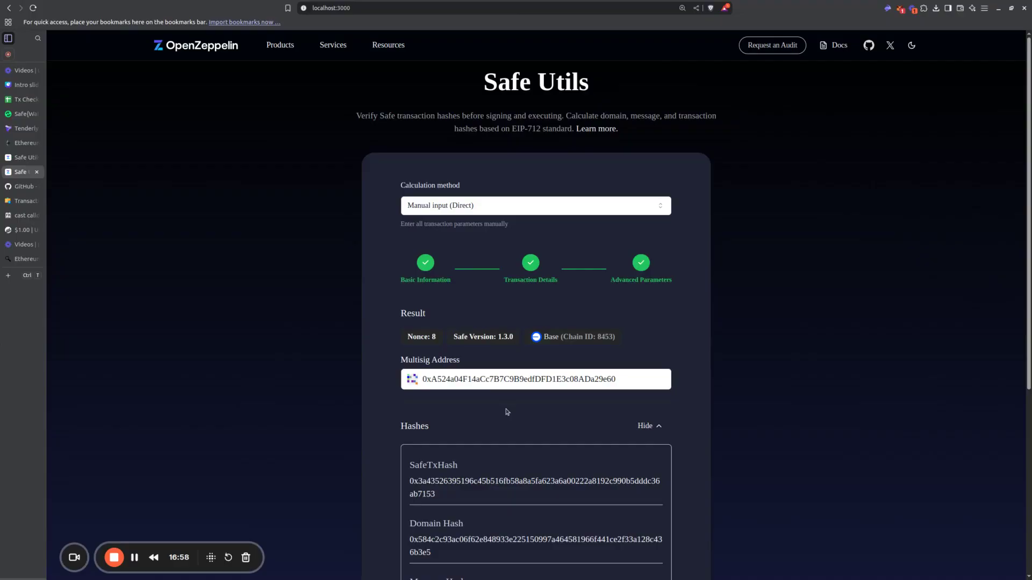
# Step: Switch the Safe Utils calculation method to Safe API (Transaction retrieval) and request the hashes for the Safe's nonce 8 on Base
pyautogui.click(551, 205)
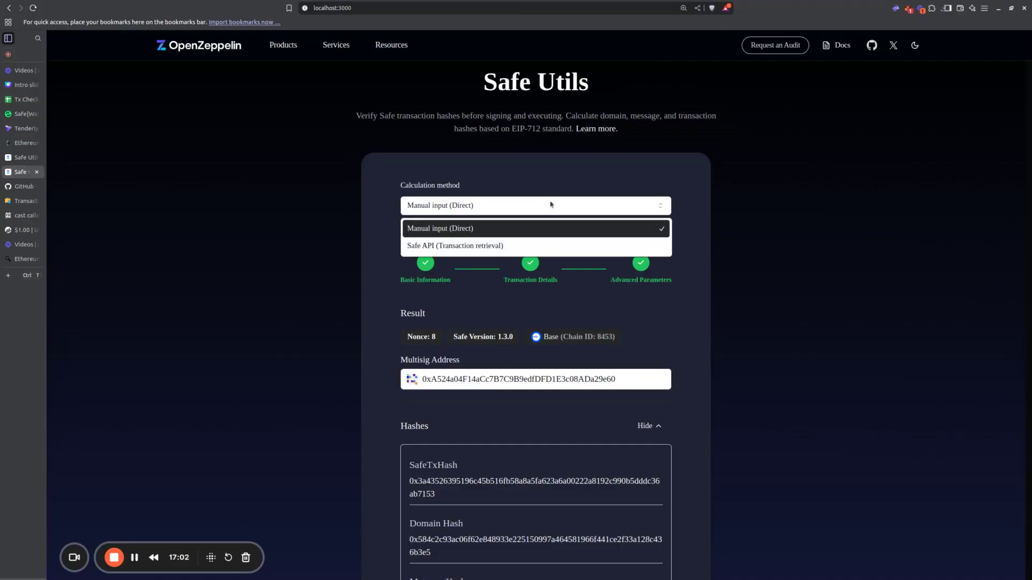
pyautogui.click(546, 245)
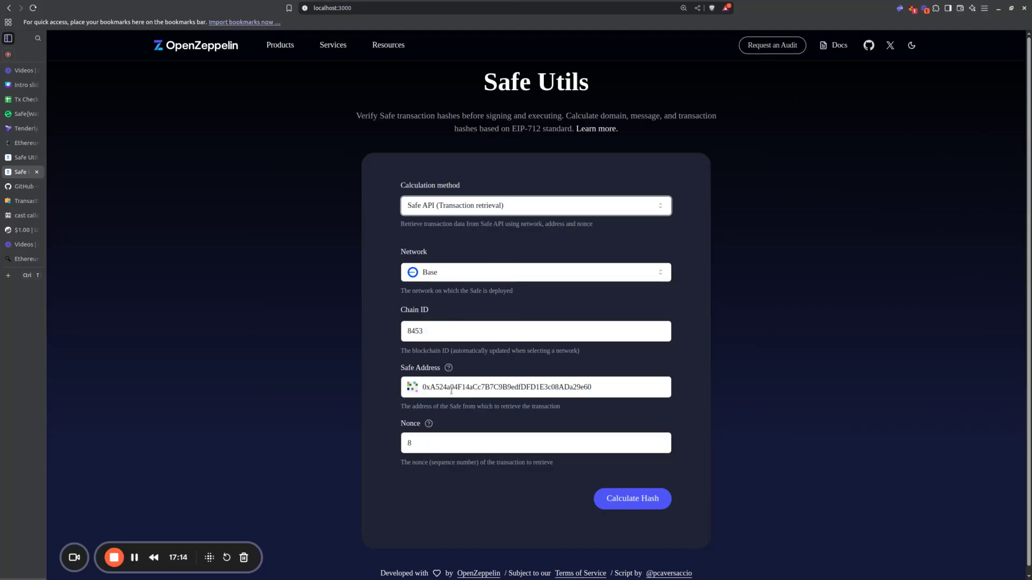
pyautogui.click(453, 444)
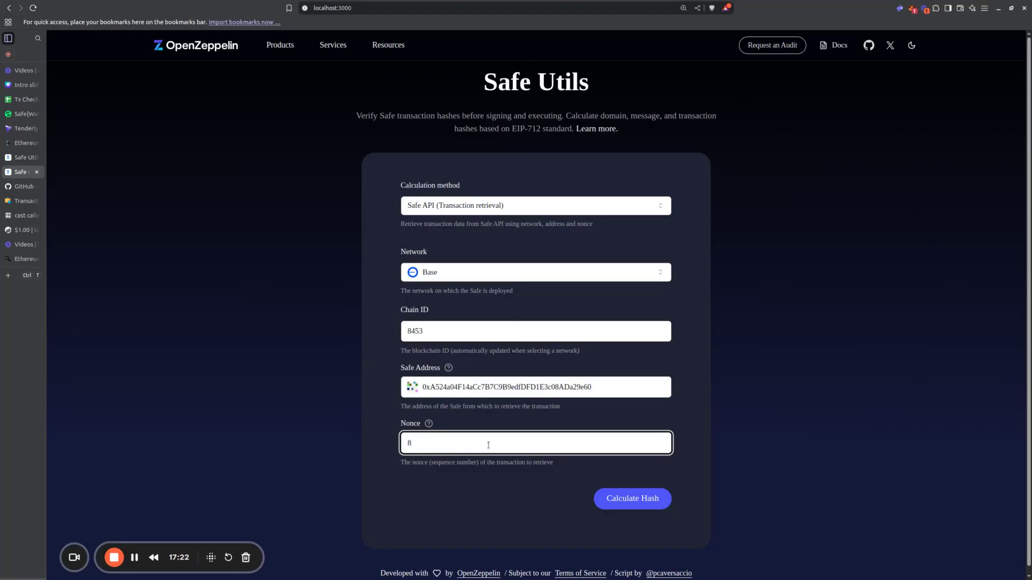
pyautogui.click(619, 496)
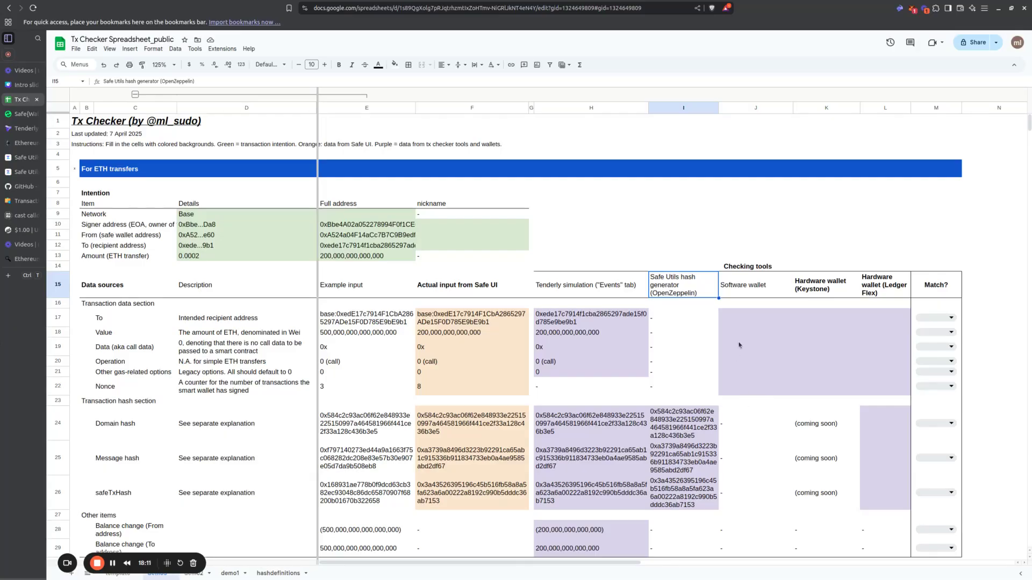
# Step: Highlight the software wallet cells J15:J22, and in Safe{Wallet} expand the transfer's advanced details and continue to the signing confirmation
pyautogui.moveTo(750, 285); pyautogui.dragTo(747, 388)
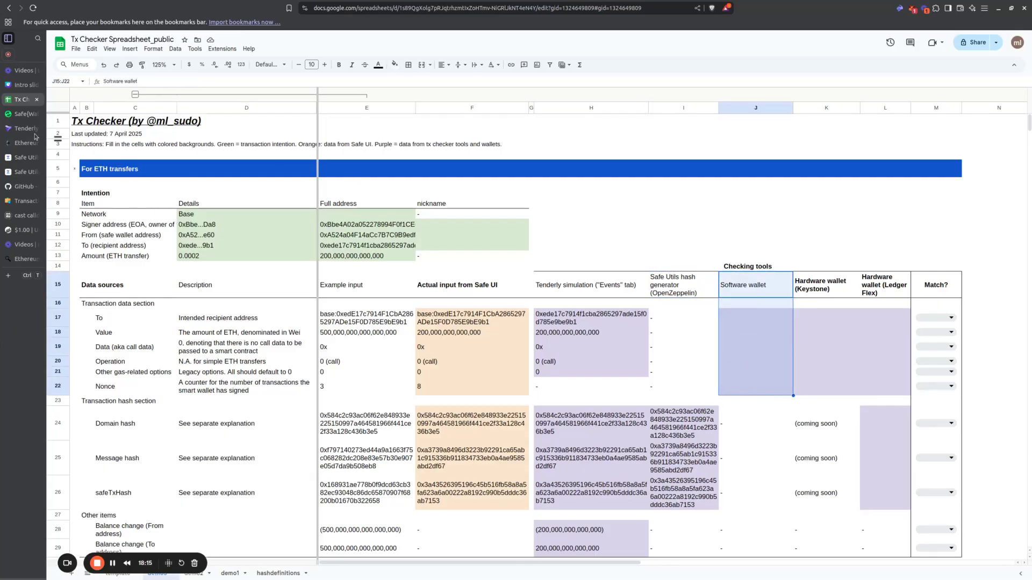
pyautogui.click(19, 115)
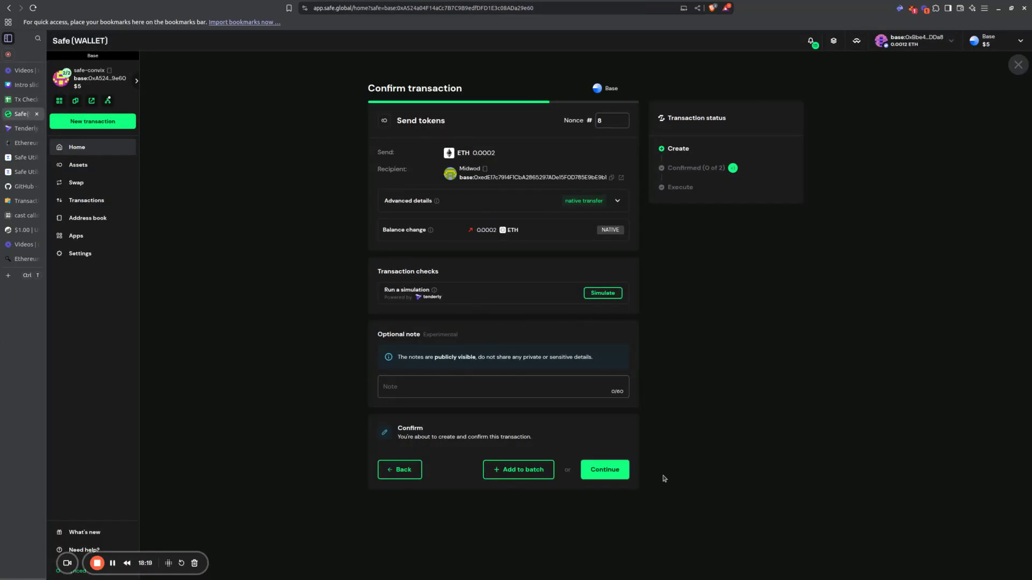
pyautogui.click(613, 205)
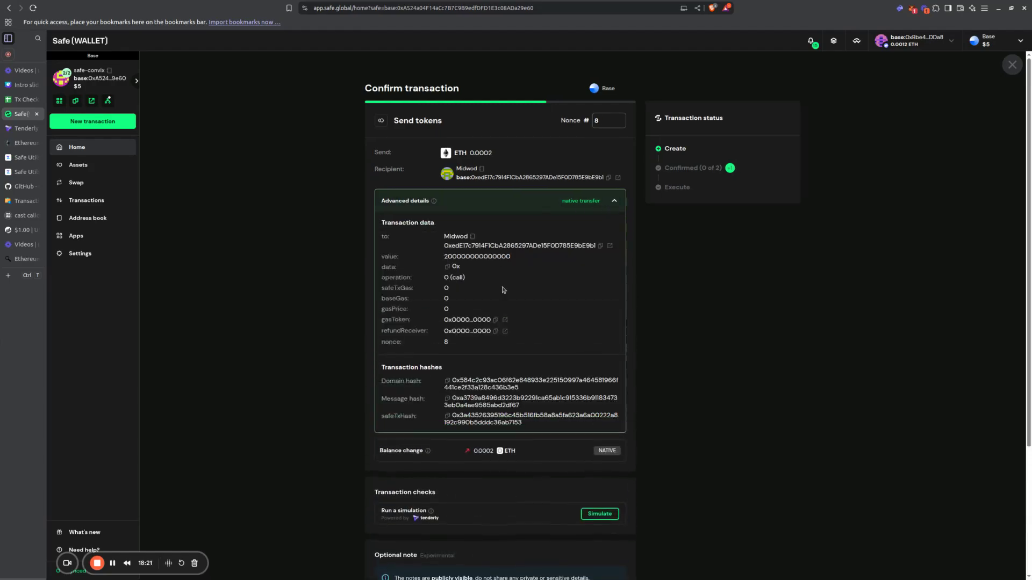
pyautogui.scroll(-2, 493, 425)
pyautogui.scroll(-2, 494, 425)
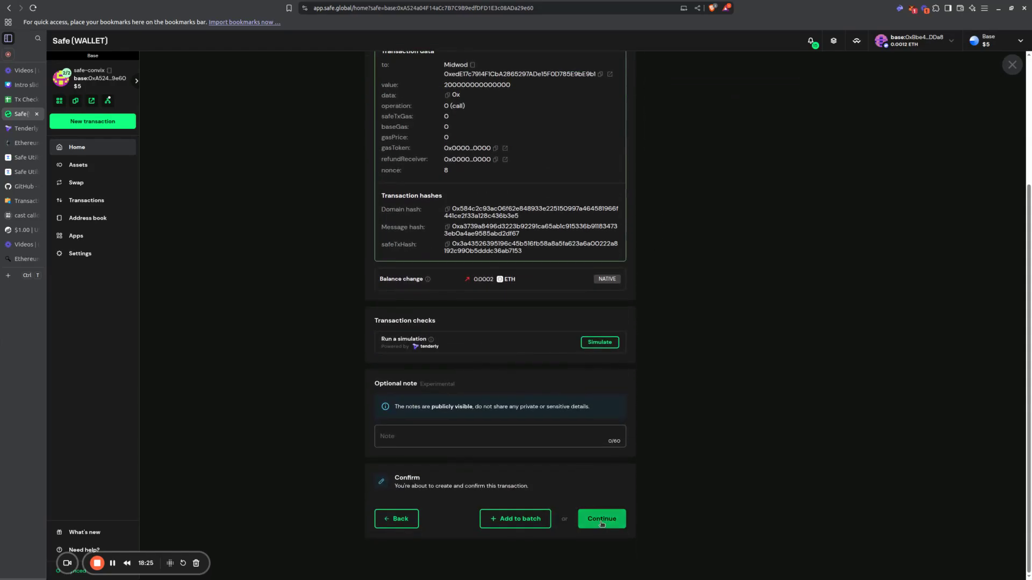
pyautogui.click(602, 519)
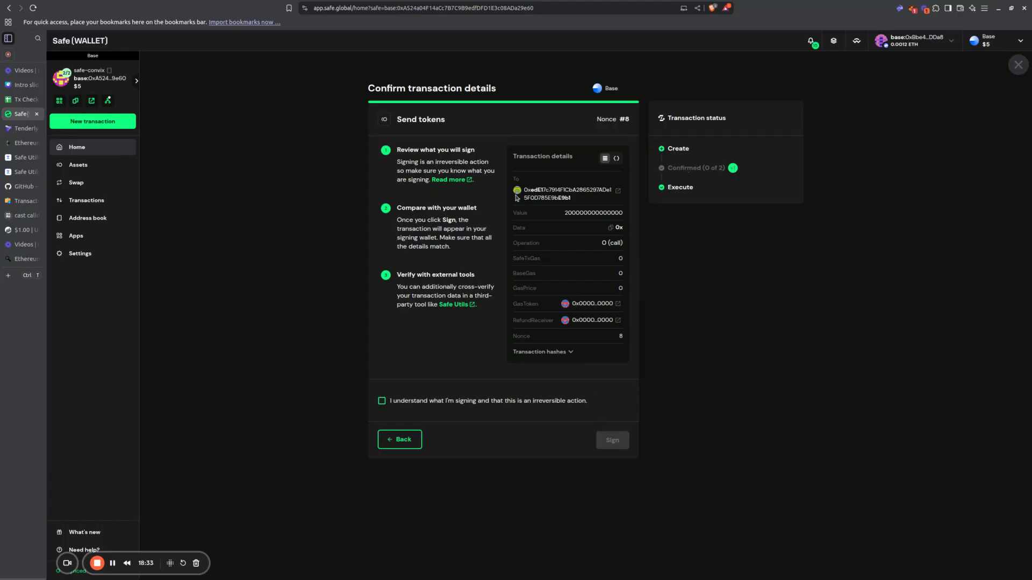
# Step: Expand the transaction hashes in the confirmation details and review the domain hash, message hash and safeTxHash
pyautogui.click(559, 352)
pyautogui.scroll(-3, 597, 334)
pyautogui.scroll(3, 596, 333)
pyautogui.scroll(-3, 596, 333)
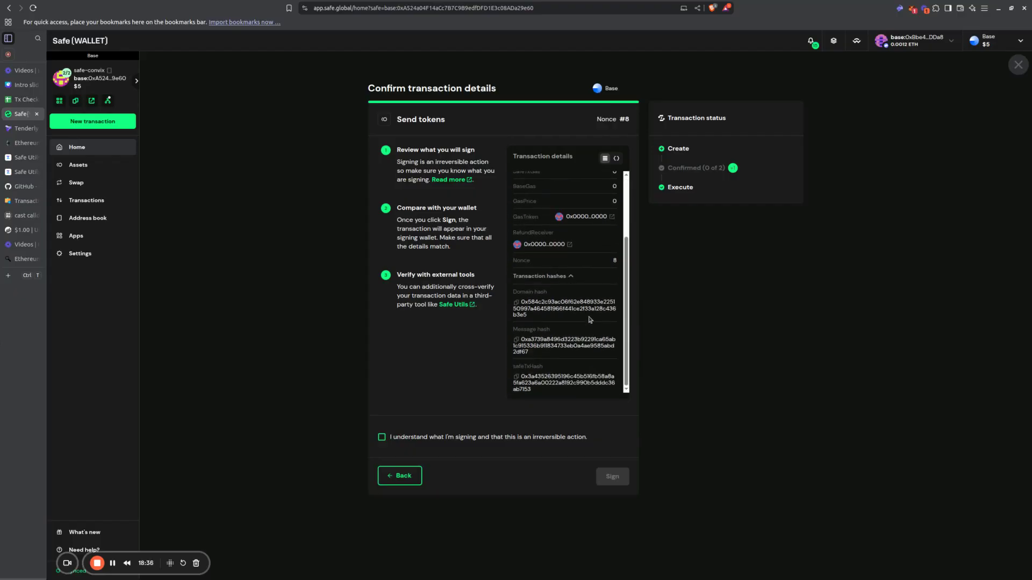
# Step: Open the Safe help article on basic transaction checks and read its tool selection, transaction data and wallet verification sections
pyautogui.click(449, 181)
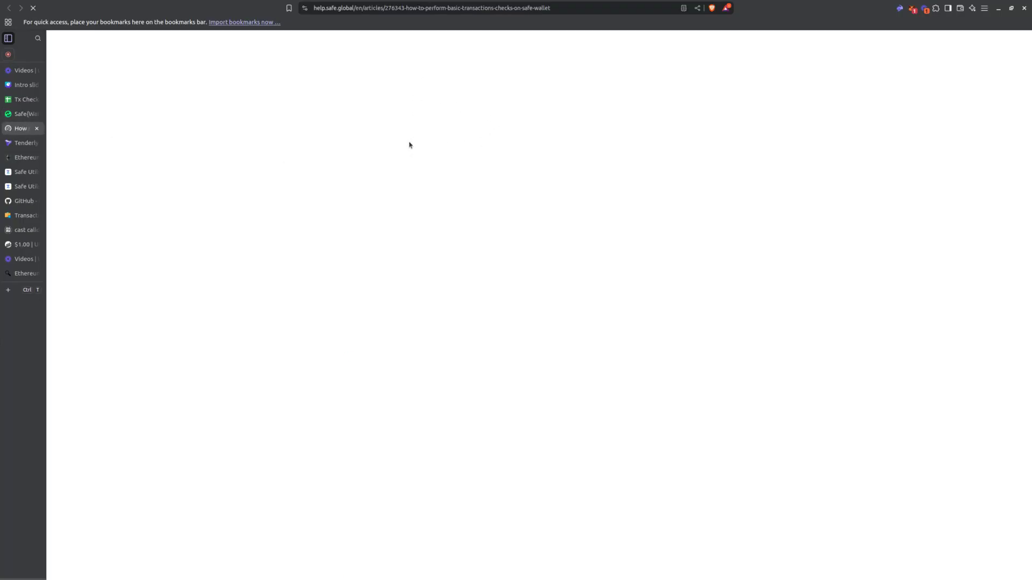
pyautogui.scroll(-6, 430, 263)
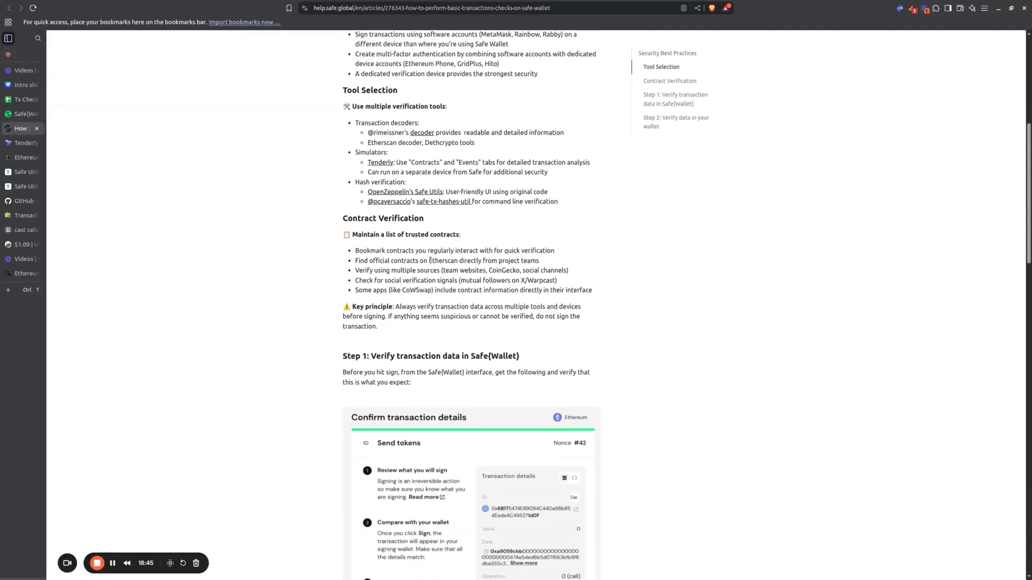
pyautogui.scroll(-12, 430, 260)
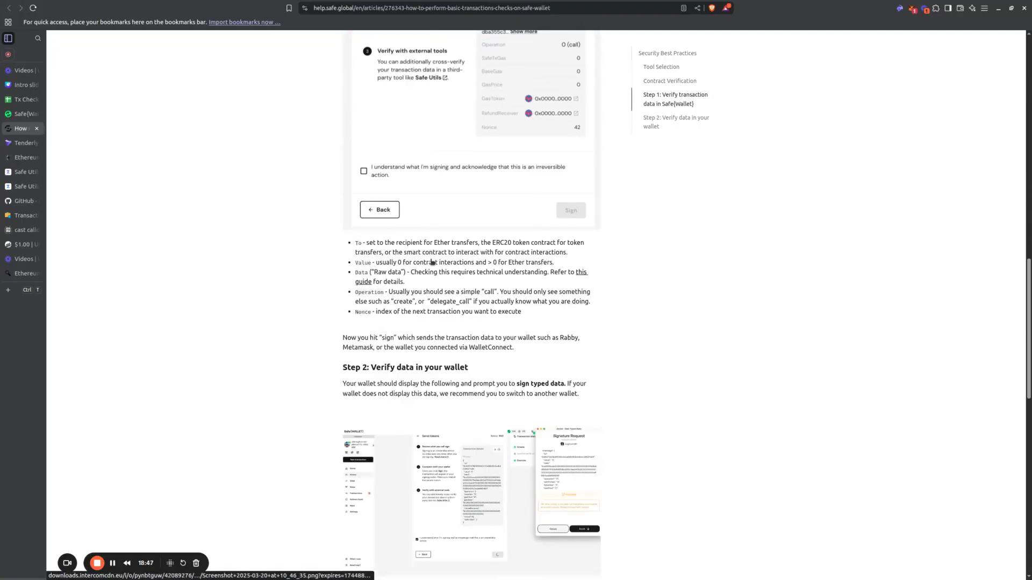
pyautogui.scroll(-5, 431, 262)
pyautogui.scroll(11, 430, 259)
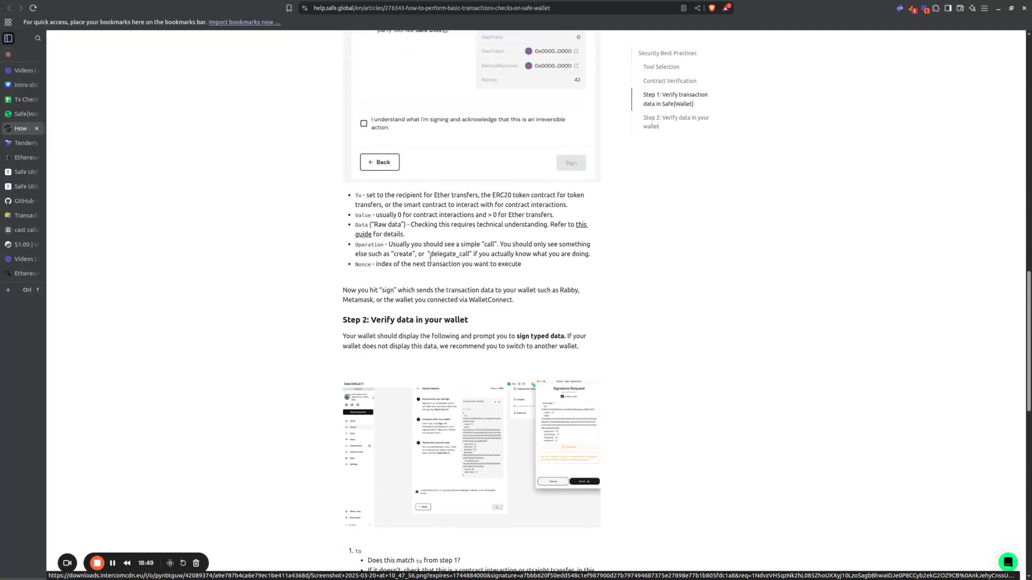
pyautogui.scroll(9, 430, 259)
pyautogui.scroll(-10, 431, 261)
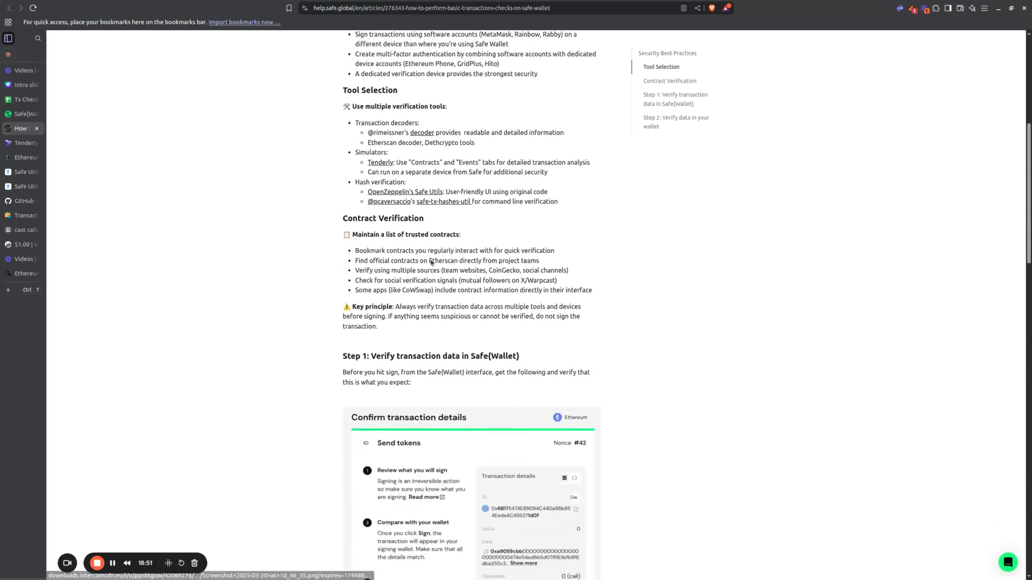
pyautogui.scroll(-10, 431, 263)
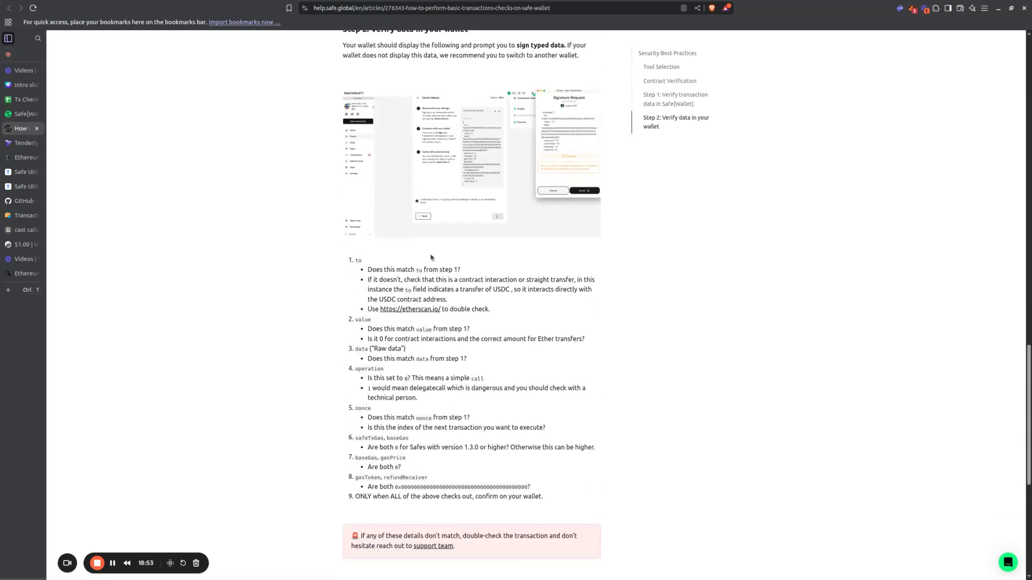
pyautogui.scroll(6, 278, 300)
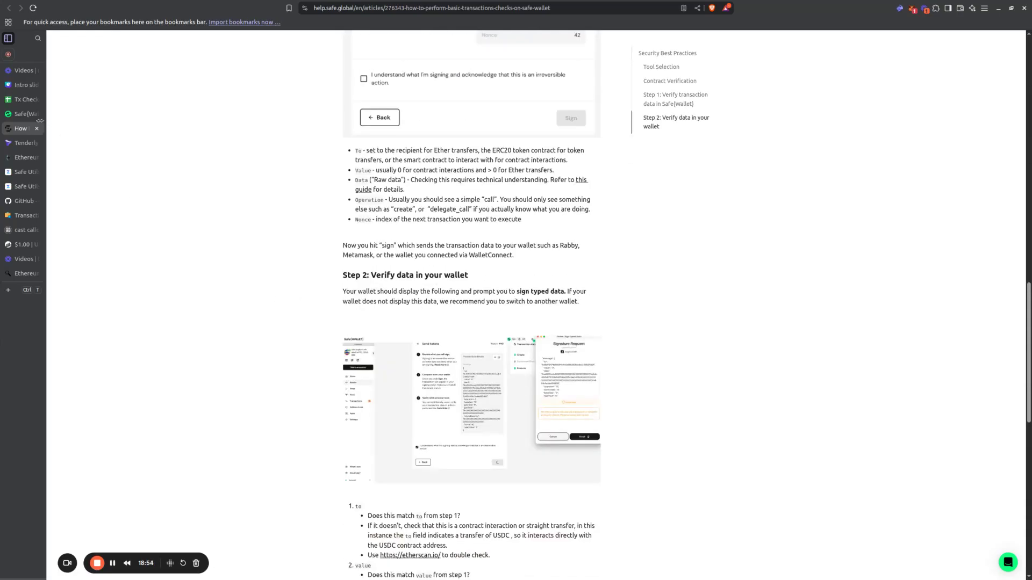
# Step: Return to Safe{Wallet} and review the three signing guidance points, including the advice on verifying with external tools
pyautogui.click(22, 115)
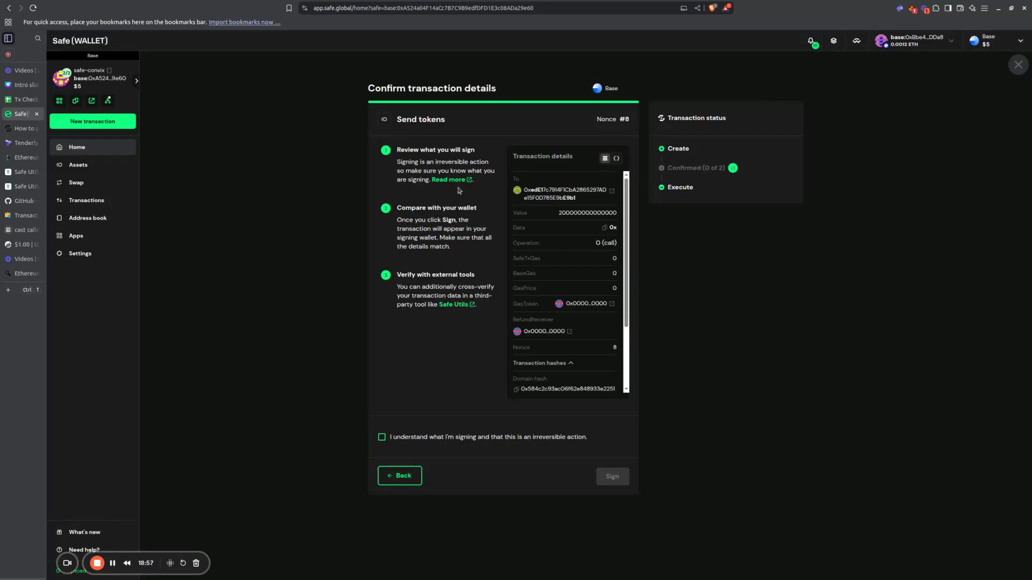
pyautogui.moveTo(474, 183); pyautogui.dragTo(396, 161)
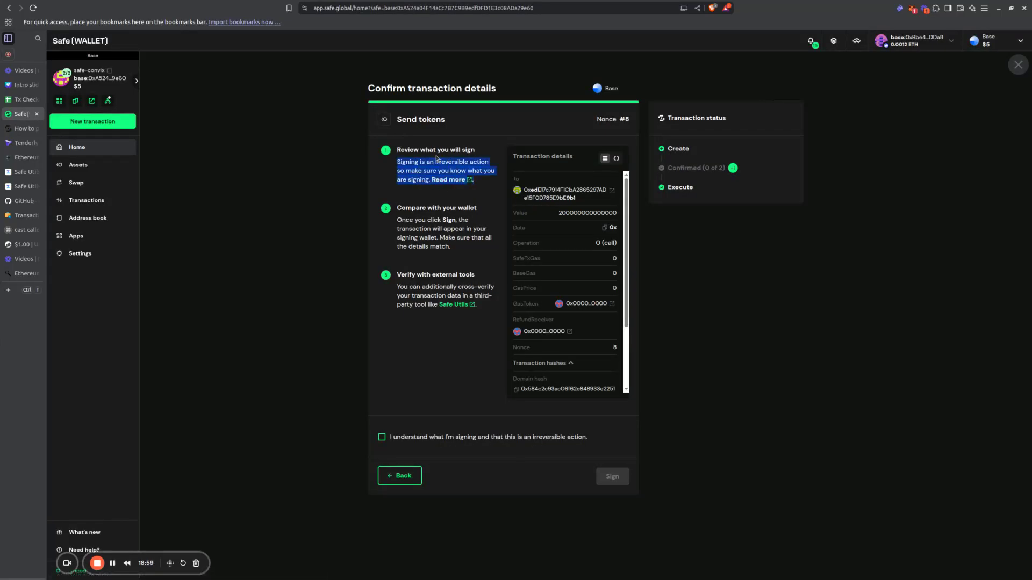
pyautogui.click(472, 228)
pyautogui.moveTo(404, 276); pyautogui.dragTo(463, 318)
pyautogui.click(467, 322)
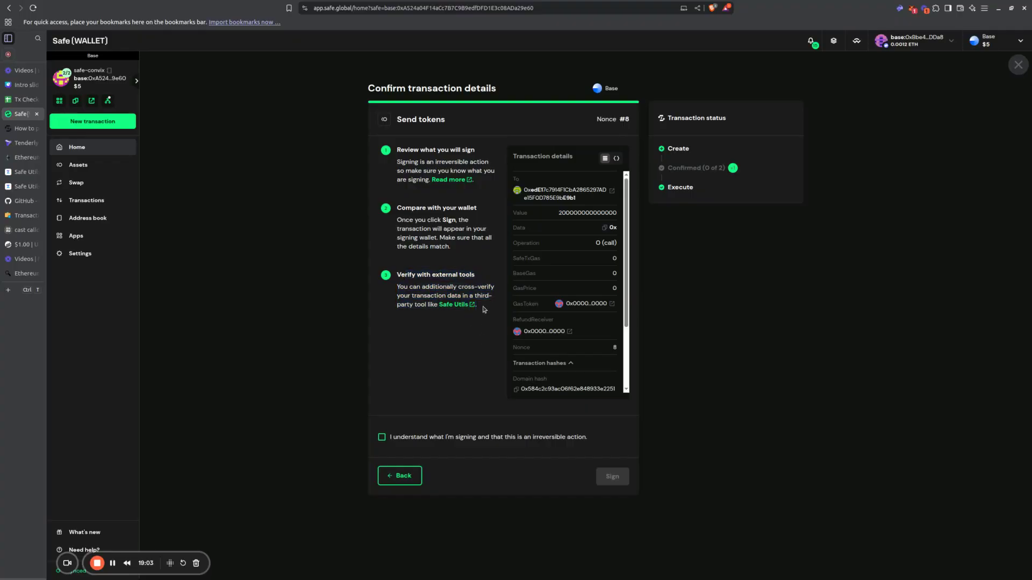
# Step: Acknowledge the irreversible action, start signing the transaction, and enlarge the Rabby Wallet request and place it beside the transaction details
pyautogui.click(498, 437)
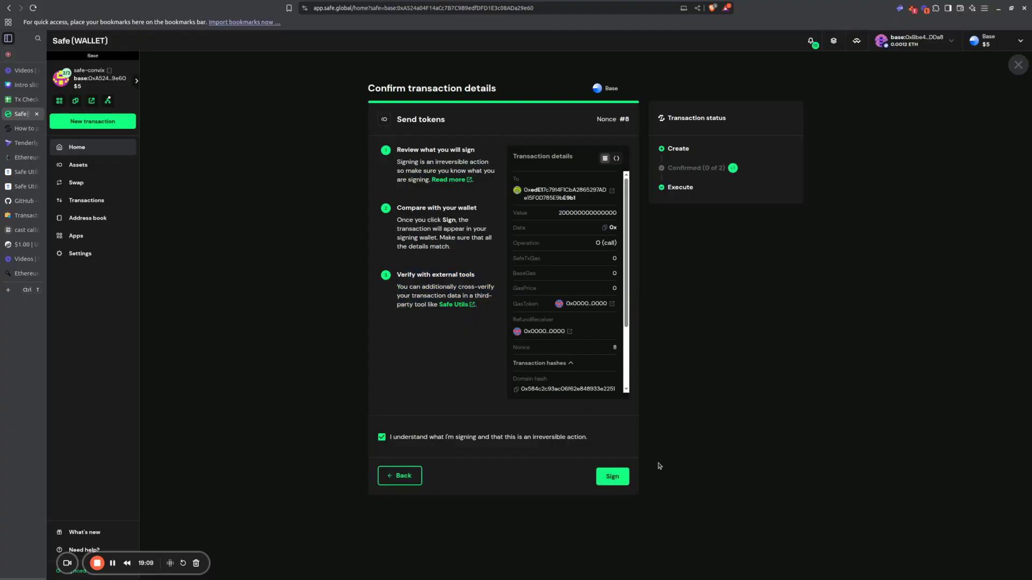
pyautogui.click(621, 484)
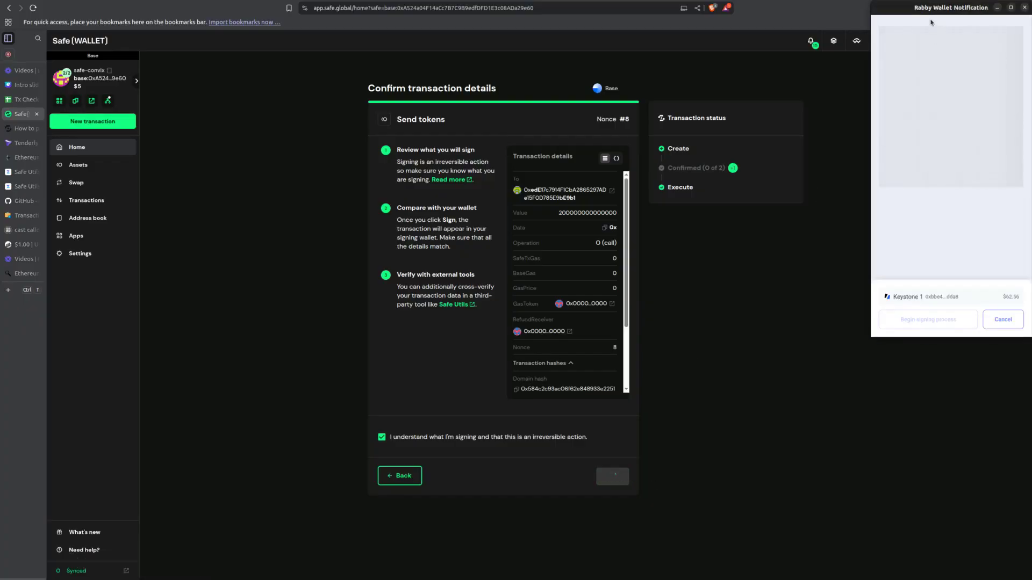
pyautogui.moveTo(664, 373); pyautogui.dragTo(730, 463)
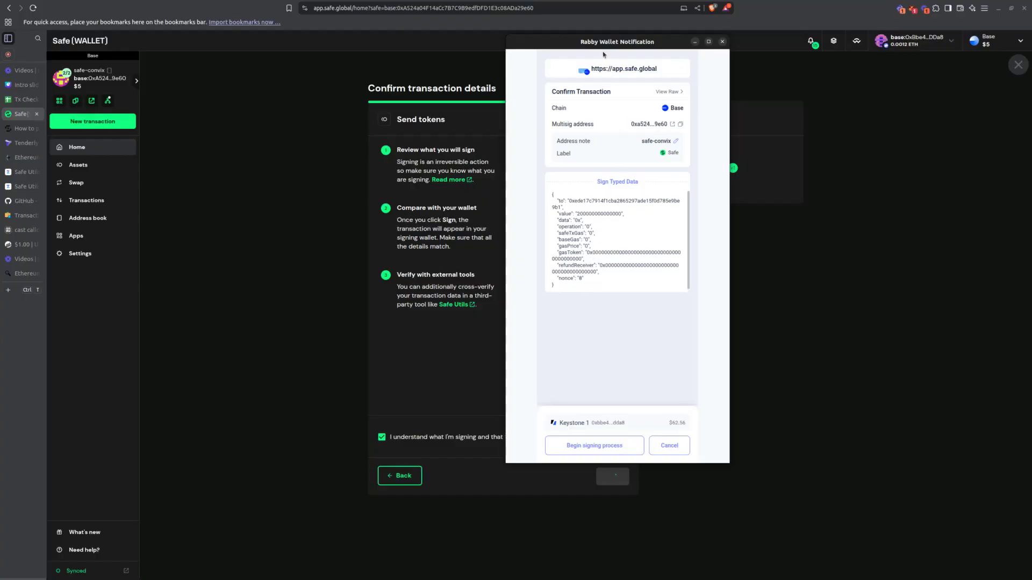
pyautogui.moveTo(597, 44); pyautogui.dragTo(745, 48)
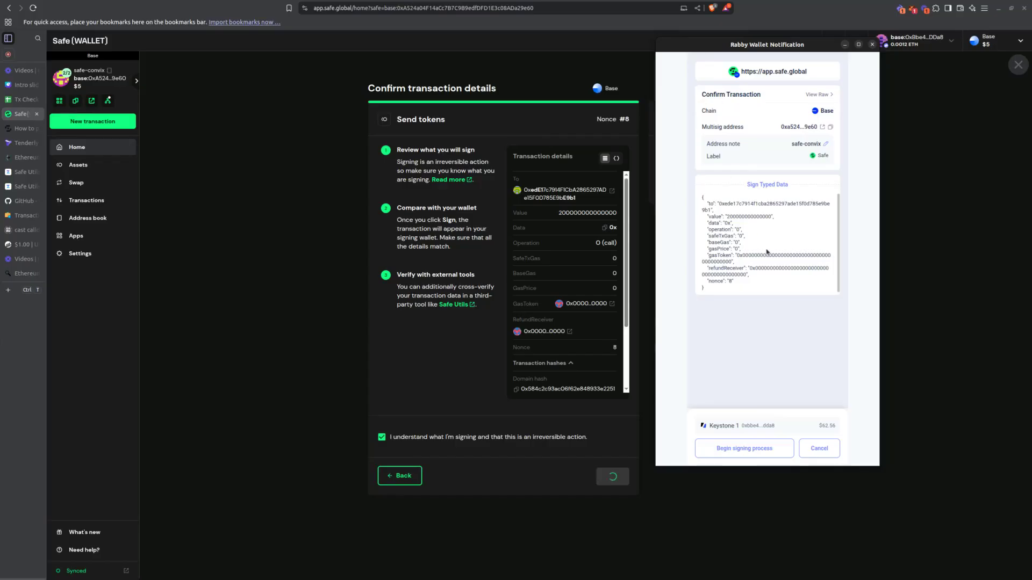
# Step: Copy the recipient address from the Rabby Wallet typed data into the software wallet cell J17 of the Tx Checker spreadsheet
pyautogui.doubleClick(736, 207)
pyautogui.hotkey('ctrl', 'c')
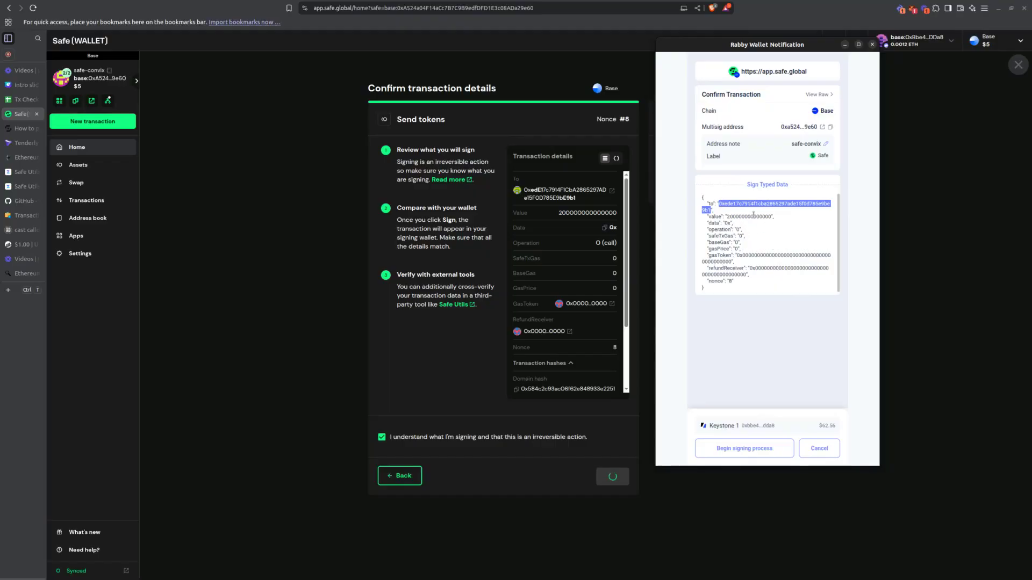
pyautogui.click(22, 100)
pyautogui.click(719, 324)
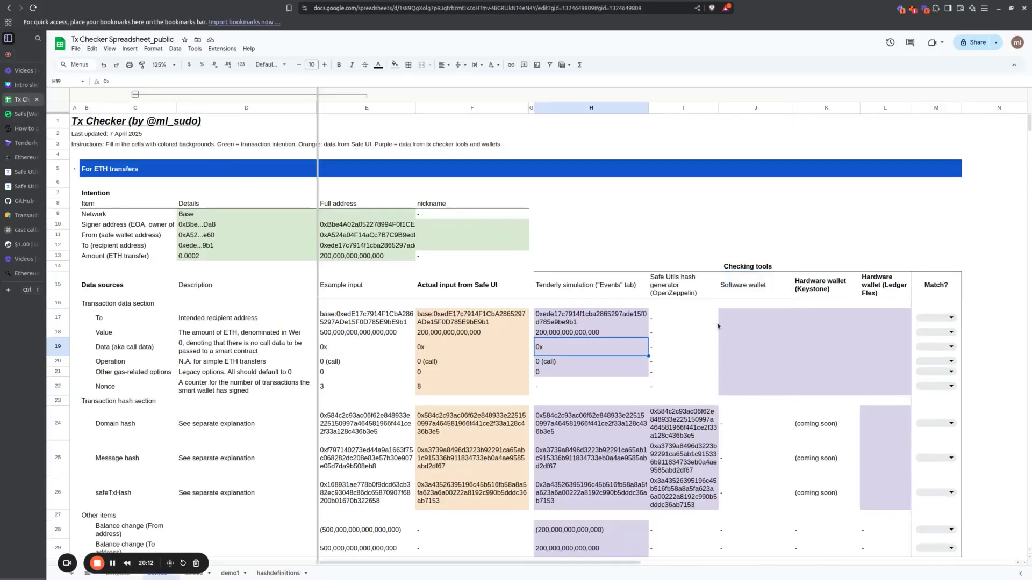
pyautogui.hotkey('ctrl', 'shift', 'b')
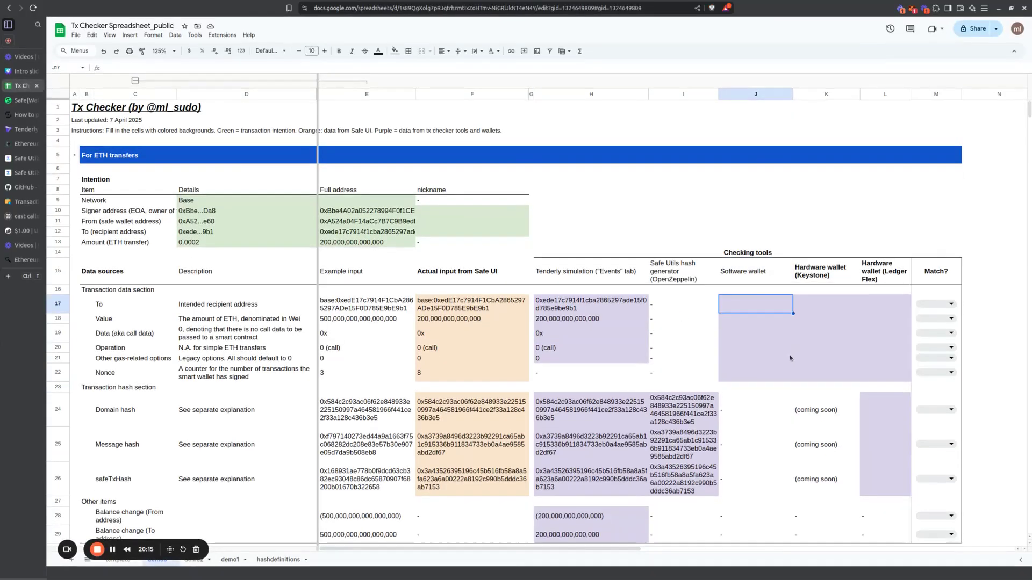
pyautogui.hotkey('ctrl', 'v')
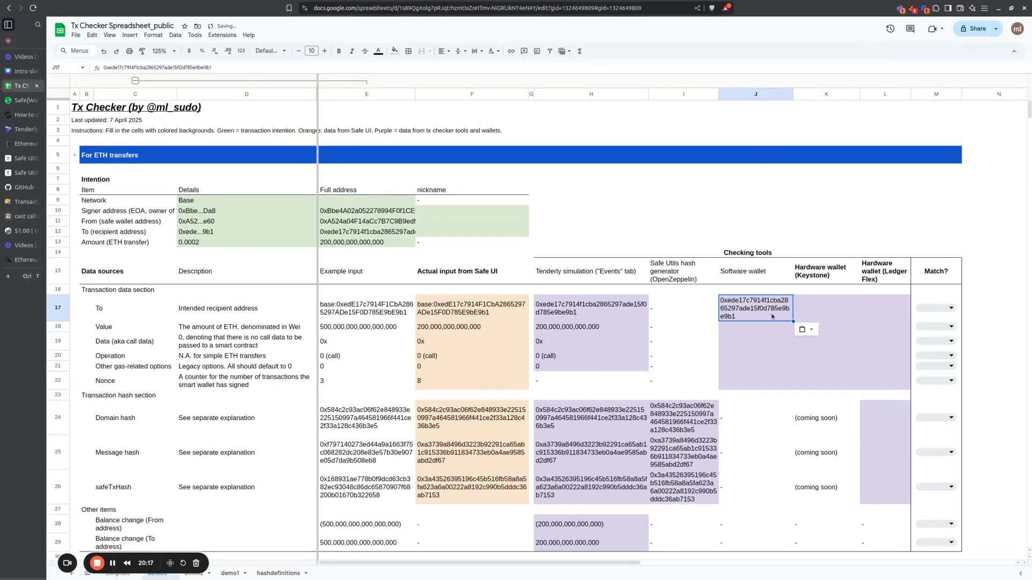
pyautogui.click(749, 346)
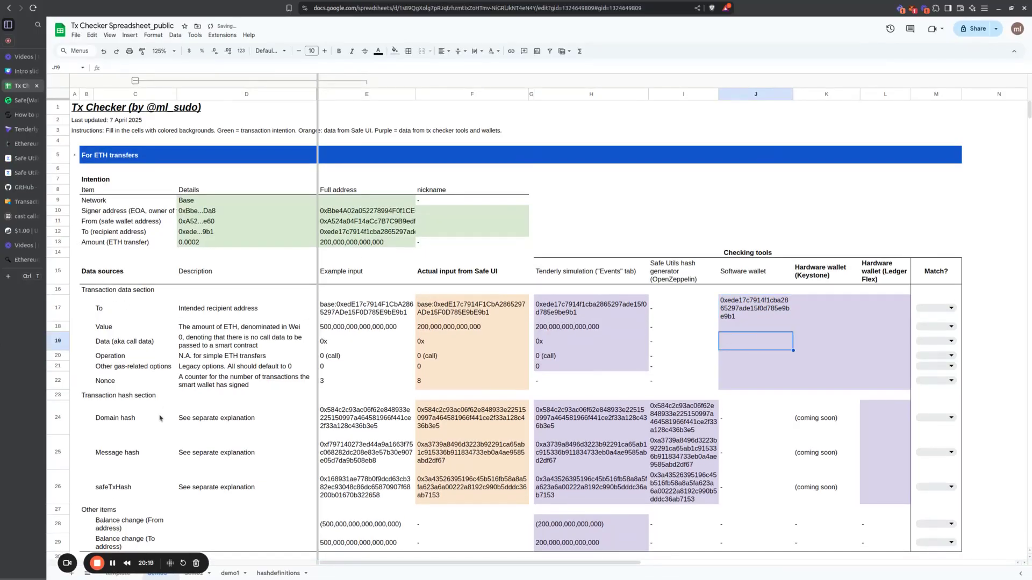
# Step: Begin the Keystone signing process for the Safe transaction in the Rabby Wallet request
pyautogui.click(112, 563)
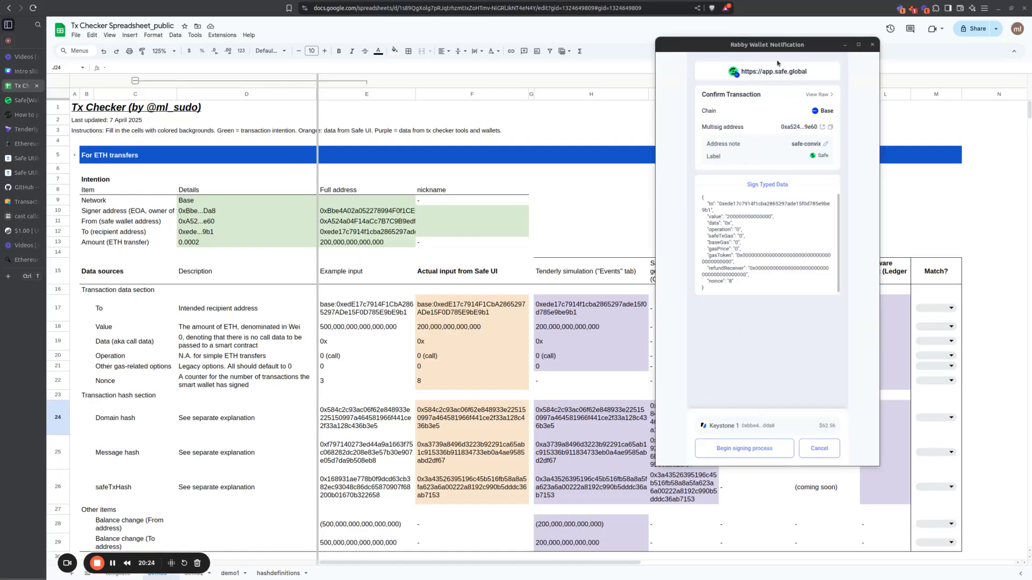
pyautogui.click(758, 451)
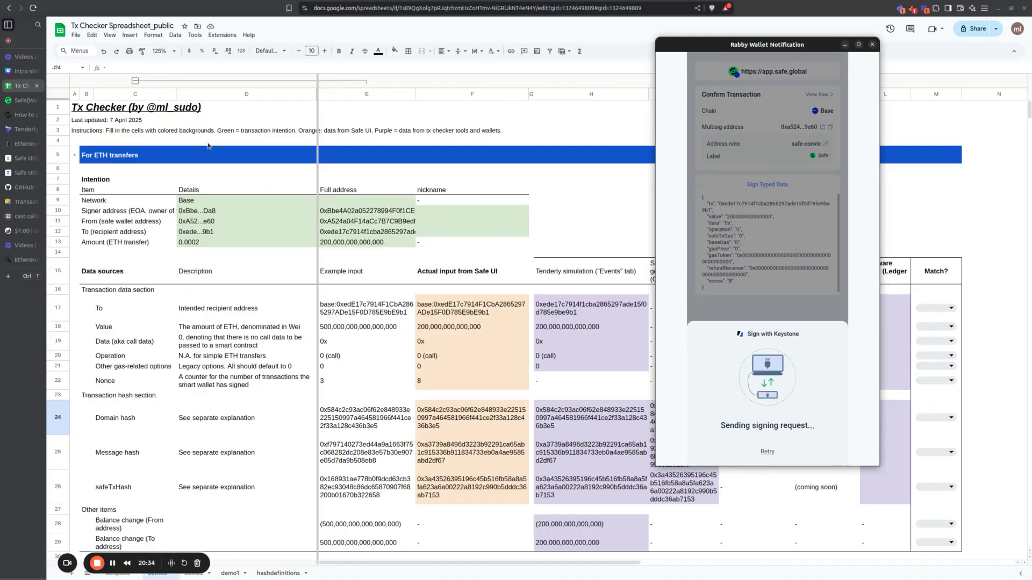
# Step: Review the Keystone UI for ETH transfer slide in the Canva intro slides and return to the Tx Checker spreadsheet
pyautogui.click(22, 71)
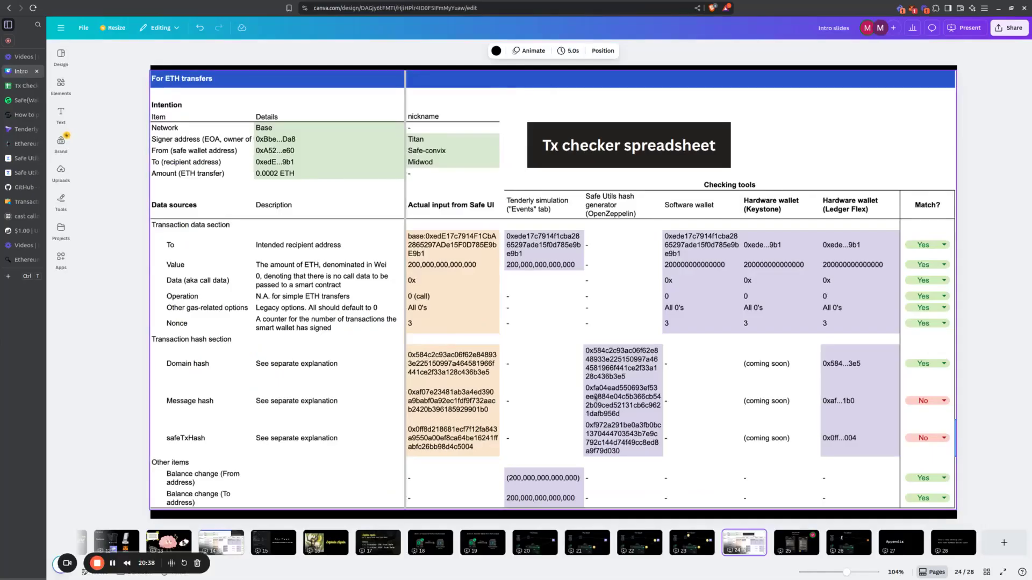
pyautogui.press('Right')
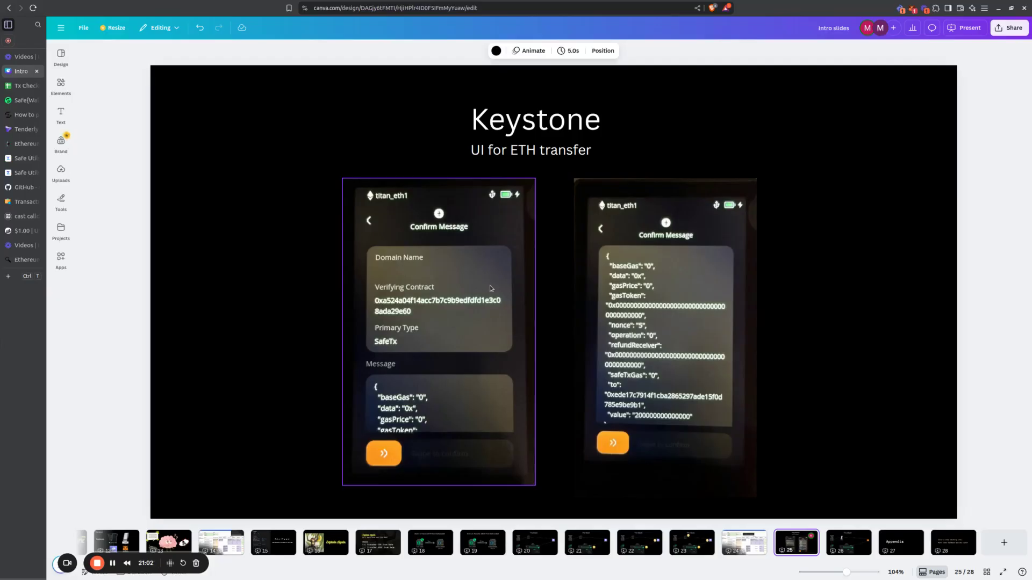
pyautogui.click(648, 295)
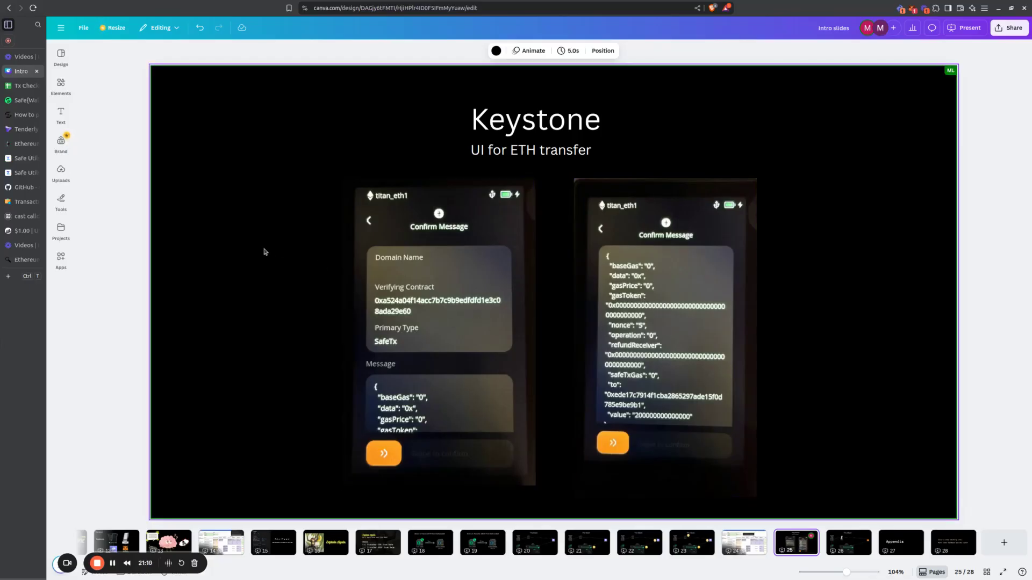
pyautogui.click(22, 85)
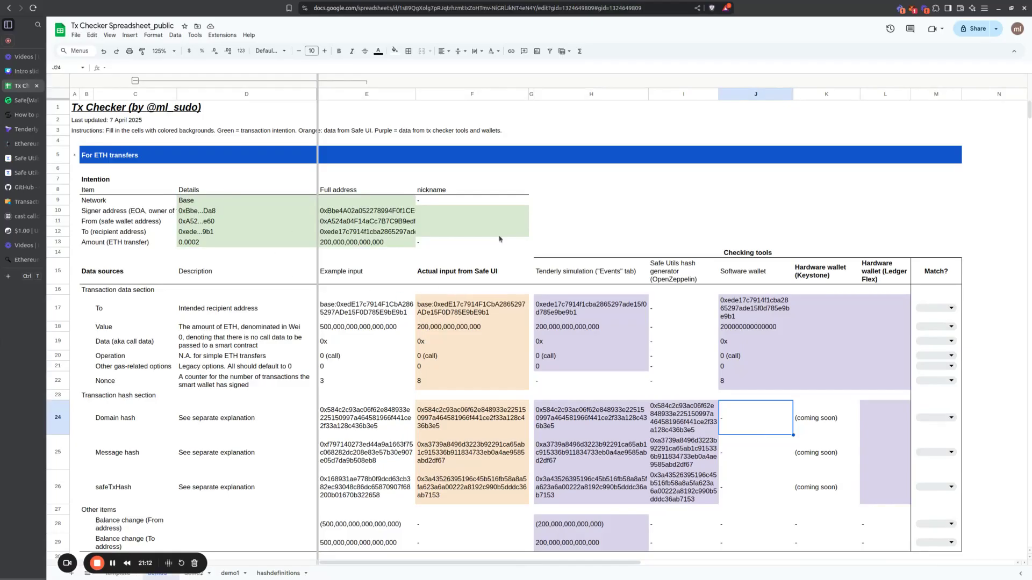
# Step: Fill the Keystone column with 0x for data, 0 (call) for operation, 0 for other gas-related options and 8 for nonce
pyautogui.click(806, 320)
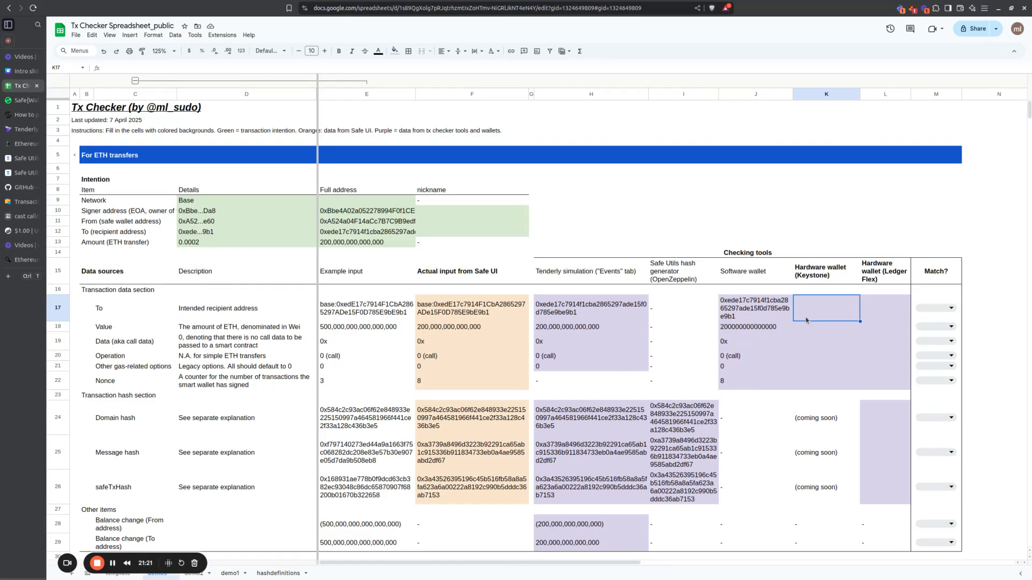
pyautogui.click(822, 349)
pyautogui.write('0x')
pyautogui.press('Return')
pyautogui.write('0 (call)')
pyautogui.press('Return')
pyautogui.write('0')
pyautogui.press('Return')
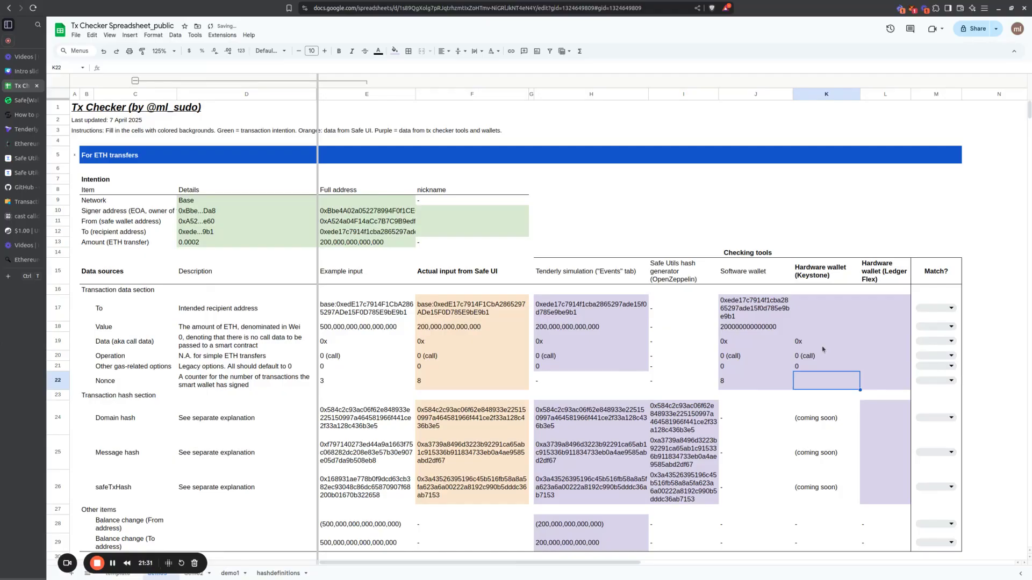
pyautogui.write('8')
pyautogui.press('Return')
# Step: Enter the shortened recipient address 0xede...9b1 in the Keystone column's To cell K17
pyautogui.press('Up')
pyautogui.press('Up')
pyautogui.press('Up')
pyautogui.press('Up')
pyautogui.press('Up')
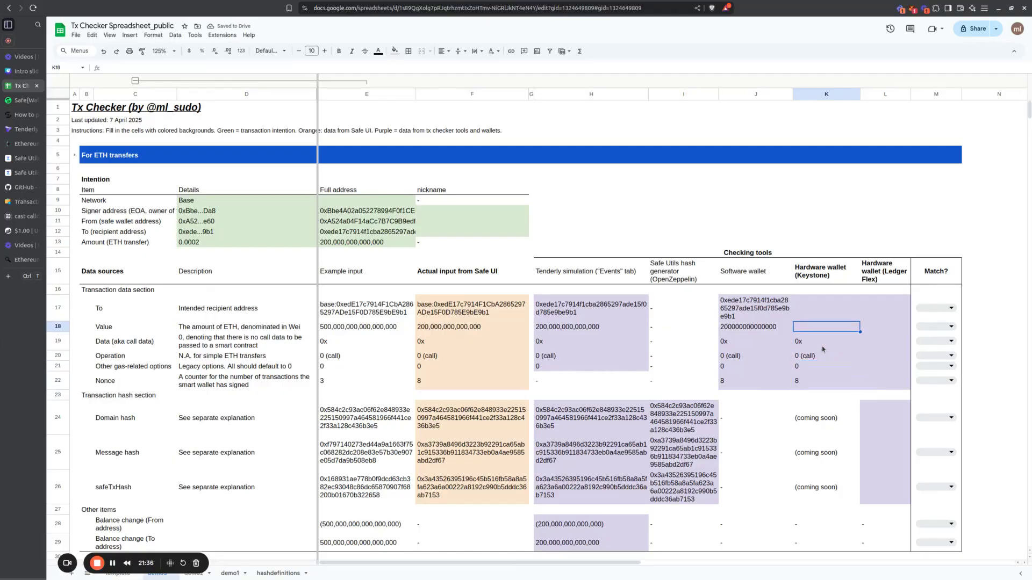
pyautogui.press('Up')
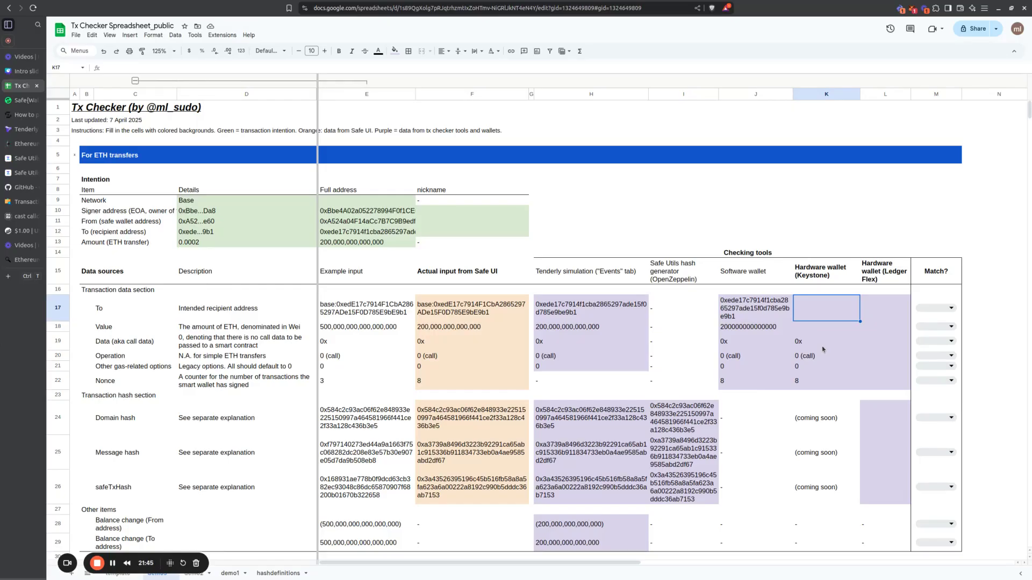
pyautogui.write('0xede...9b1')
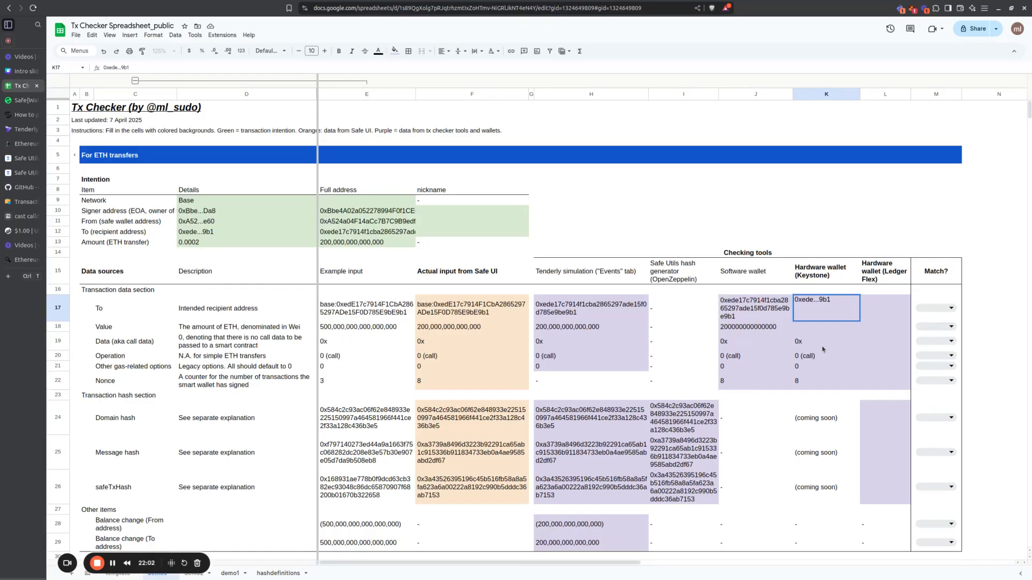
pyautogui.press('Return')
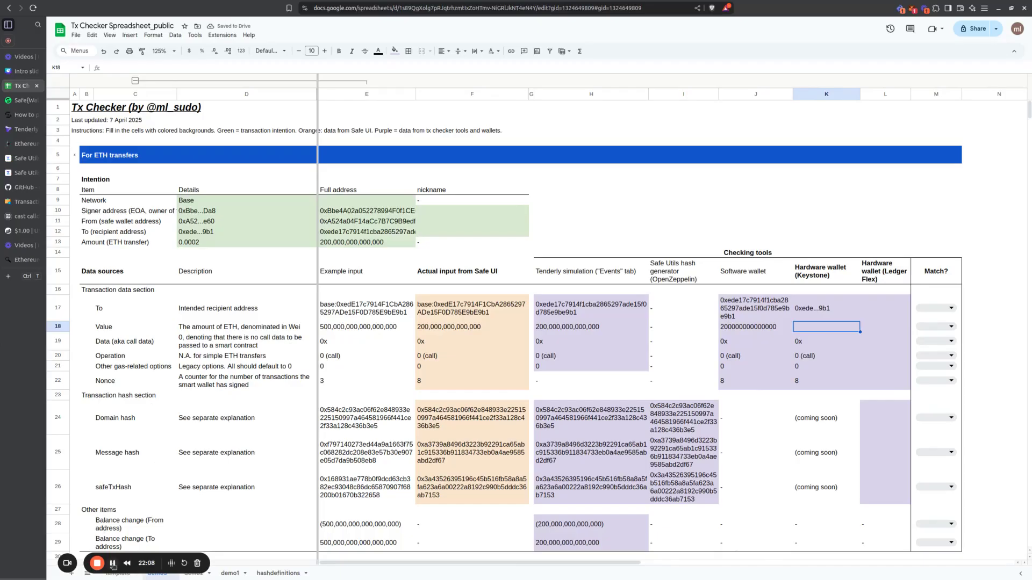
# Step: Select the Keystone column's Value cell K18 in the transaction data section
pyautogui.click(830, 357)
pyautogui.click(839, 333)
pyautogui.click(839, 327)
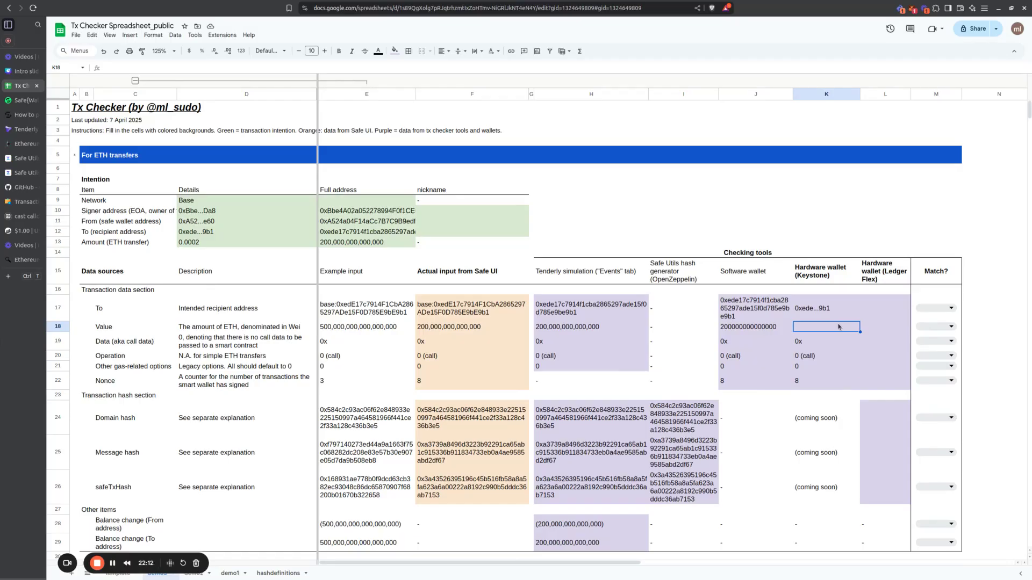
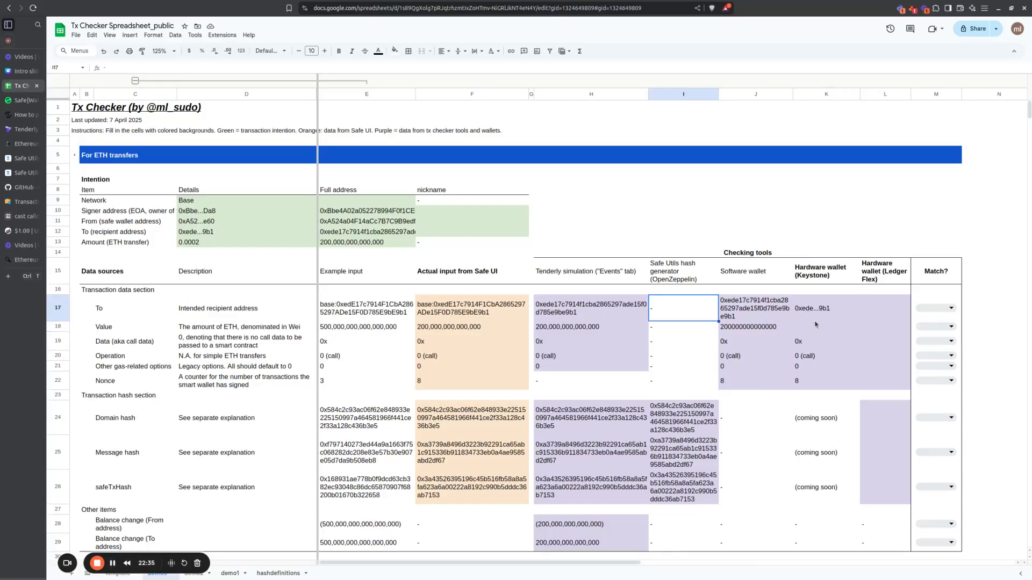
pyautogui.click(786, 330)
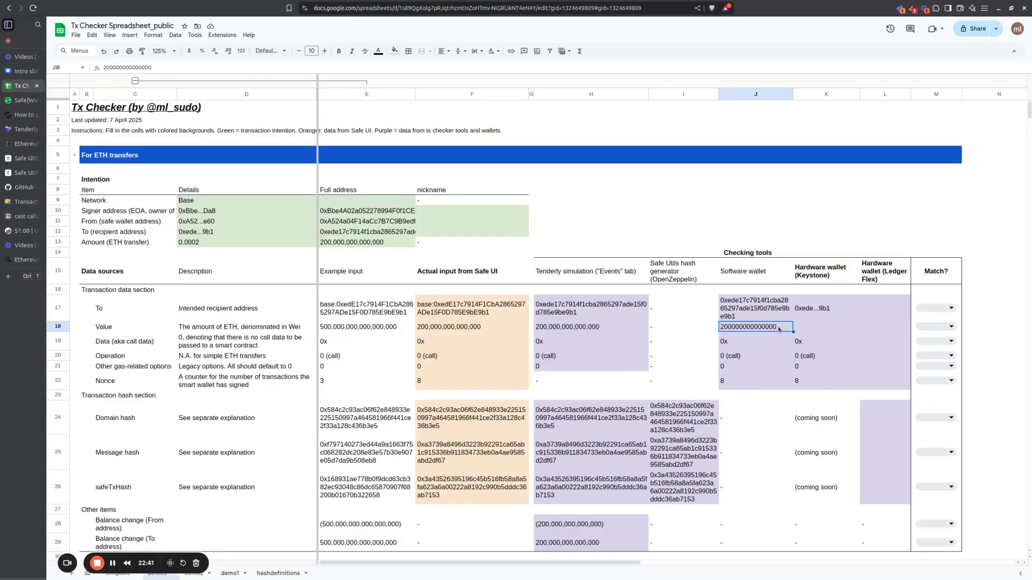
pyautogui.click(807, 326)
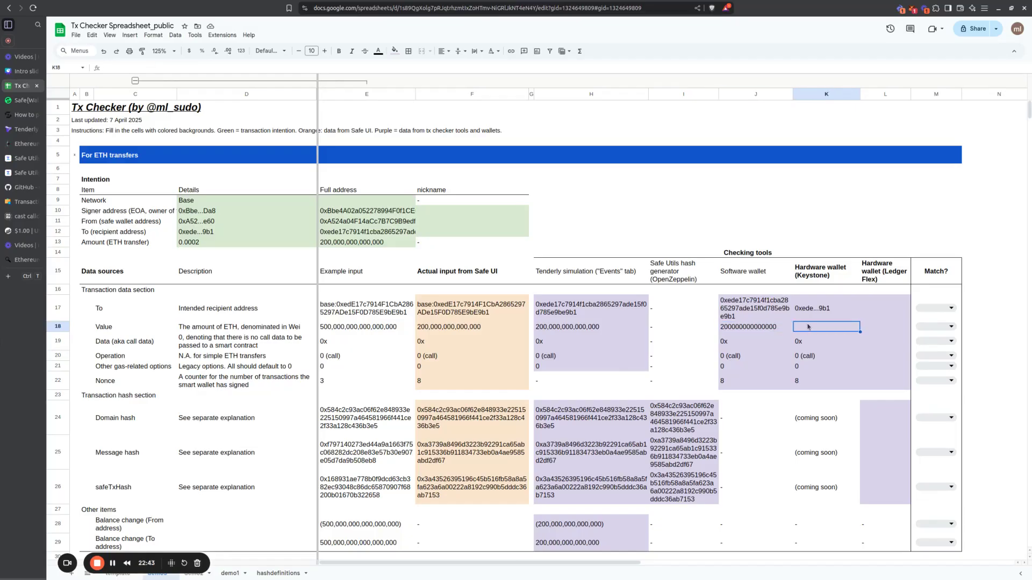
pyautogui.hotkey('ctrl', 'v')
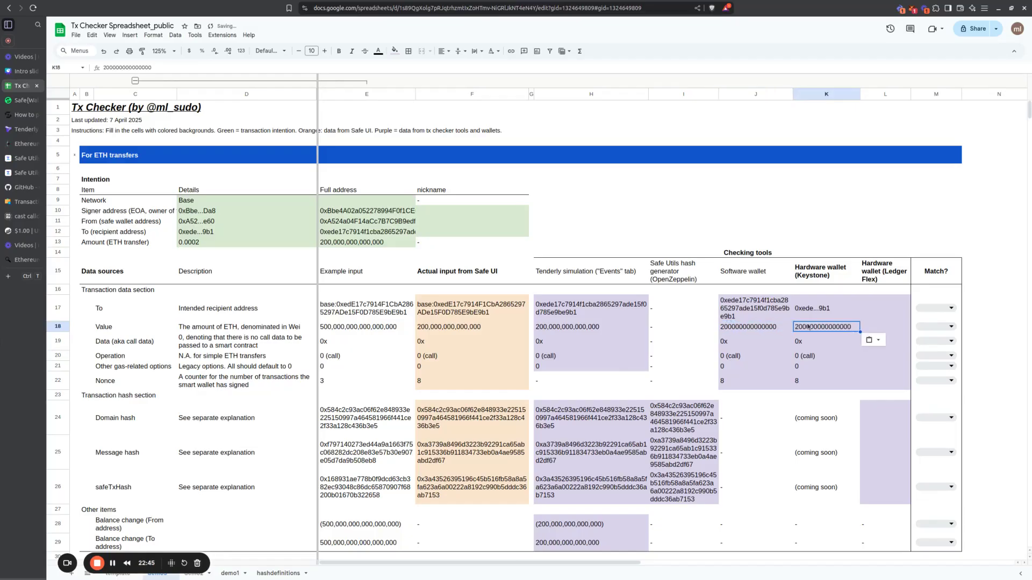
pyautogui.press('Up')
pyautogui.press('Down')
# Step: Format the Software wallet and Keystone Value cells J18:K18 as numbers with thousands separators and no decimals
pyautogui.keyDown('shift'); pyautogui.click(755, 327); pyautogui.keyUp('shift')
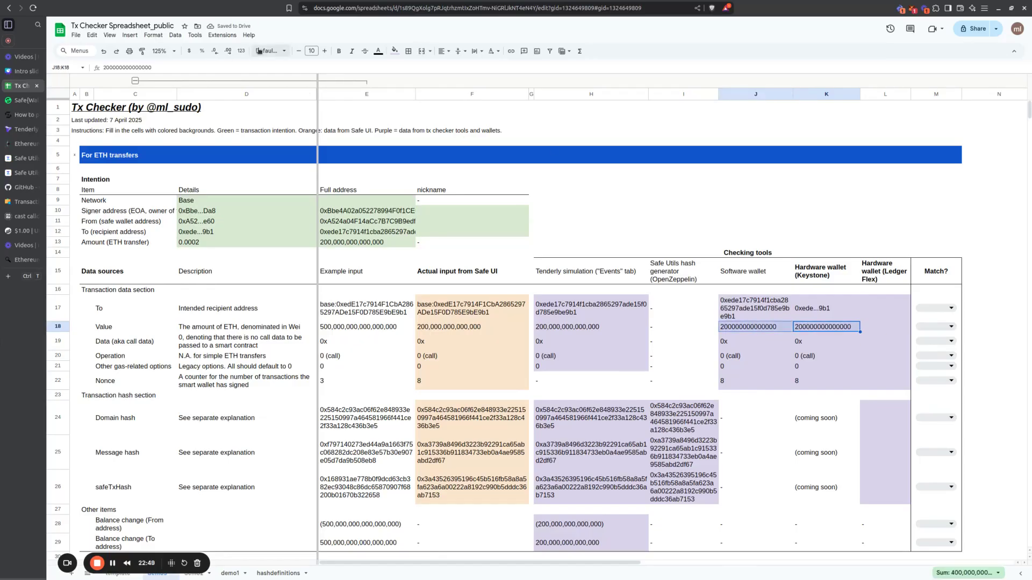
pyautogui.click(230, 52)
pyautogui.click(216, 52)
pyautogui.click(244, 53)
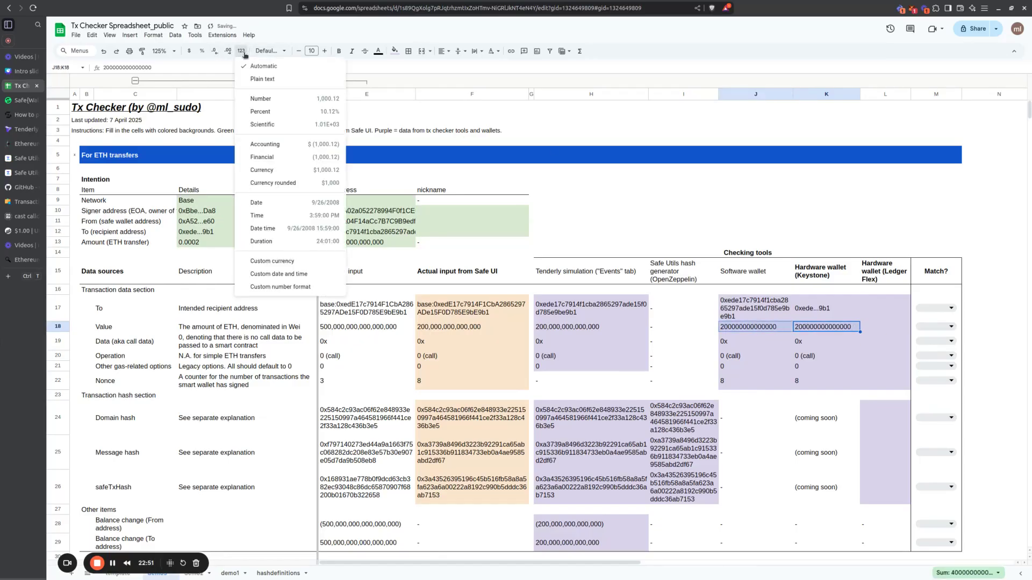
pyautogui.click(261, 98)
pyautogui.click(215, 52)
pyautogui.click(215, 52)
pyautogui.click(808, 343)
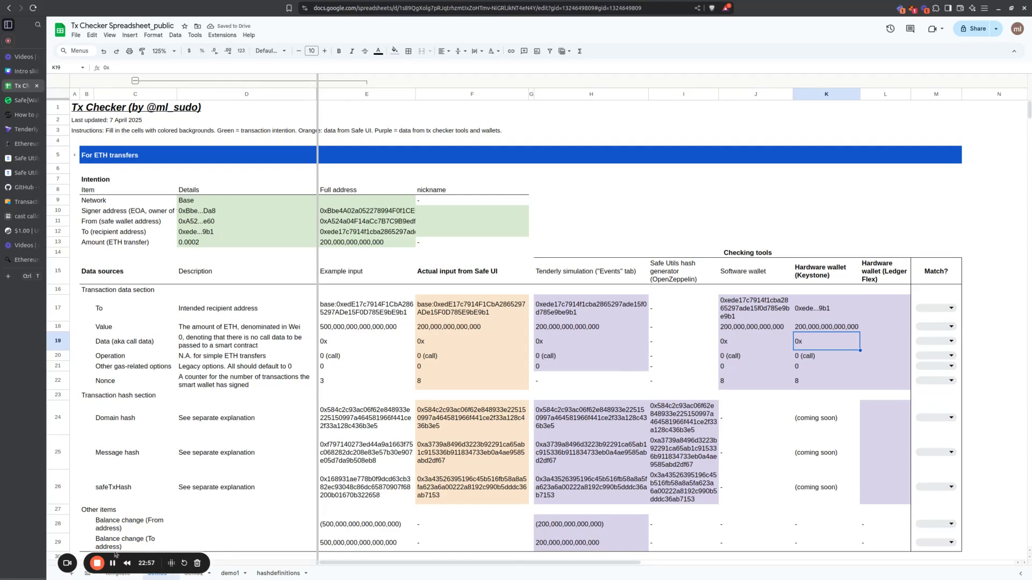
# Step: Examine the Keystone hash cells K24:K26, the Ledger Flex column L15:L26 and the whole checking tools block
pyautogui.click(816, 428)
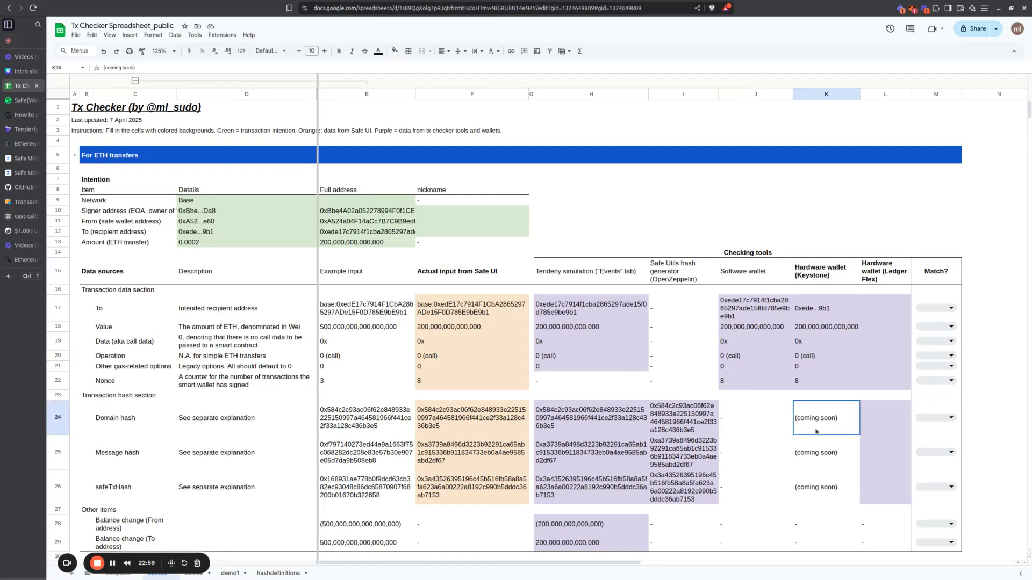
pyautogui.moveTo(816, 428); pyautogui.dragTo(816, 482)
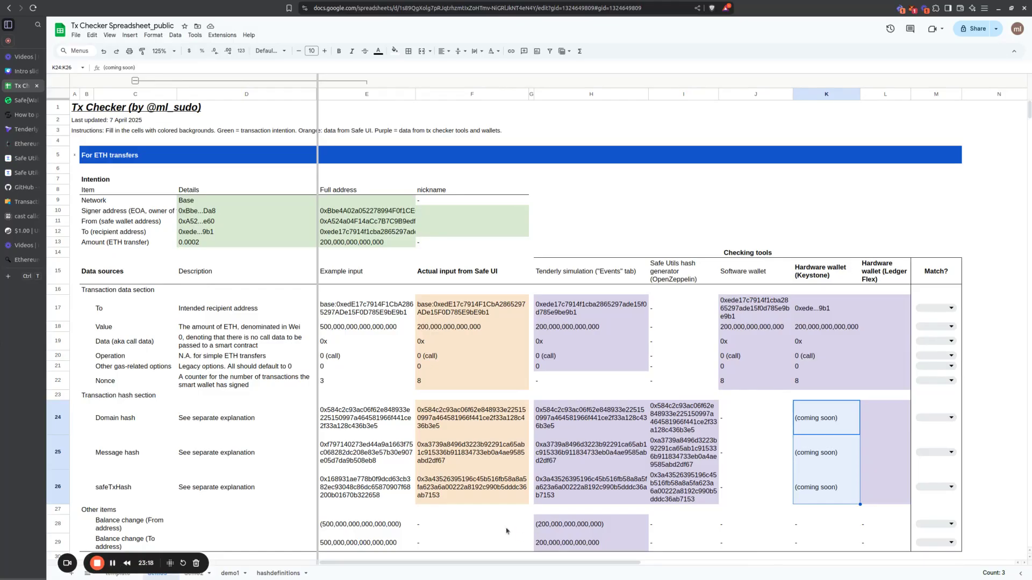
pyautogui.click(900, 310)
pyautogui.moveTo(894, 278); pyautogui.dragTo(891, 493)
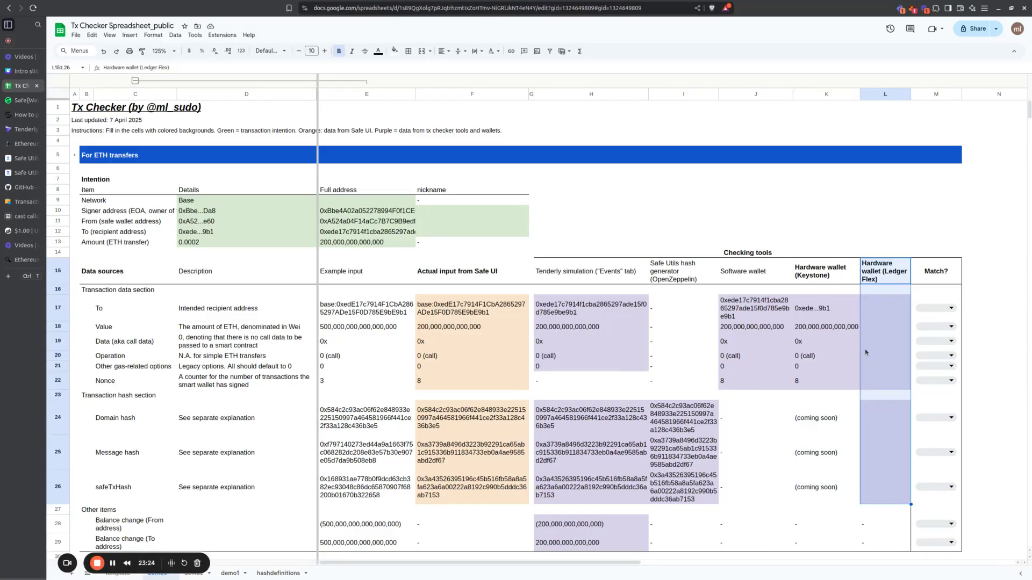
pyautogui.moveTo(884, 415); pyautogui.dragTo(882, 493)
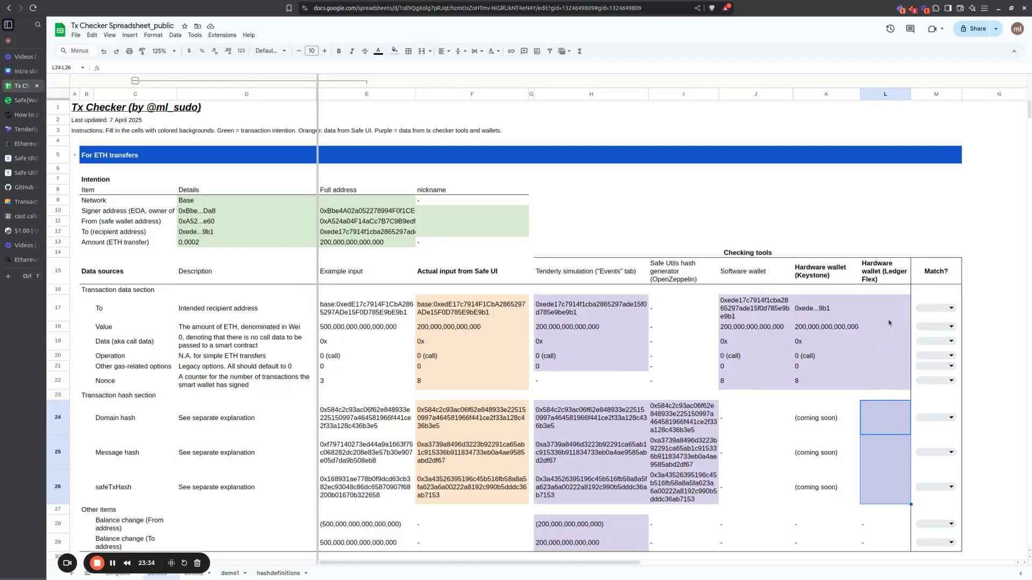
pyautogui.click(881, 455)
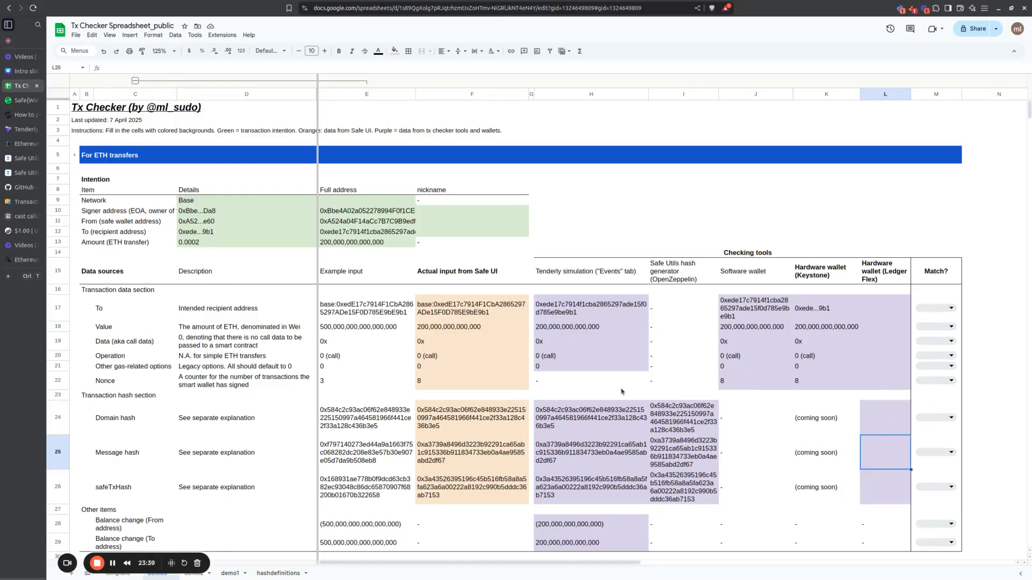
pyautogui.moveTo(555, 270); pyautogui.dragTo(896, 537)
pyautogui.click(726, 346)
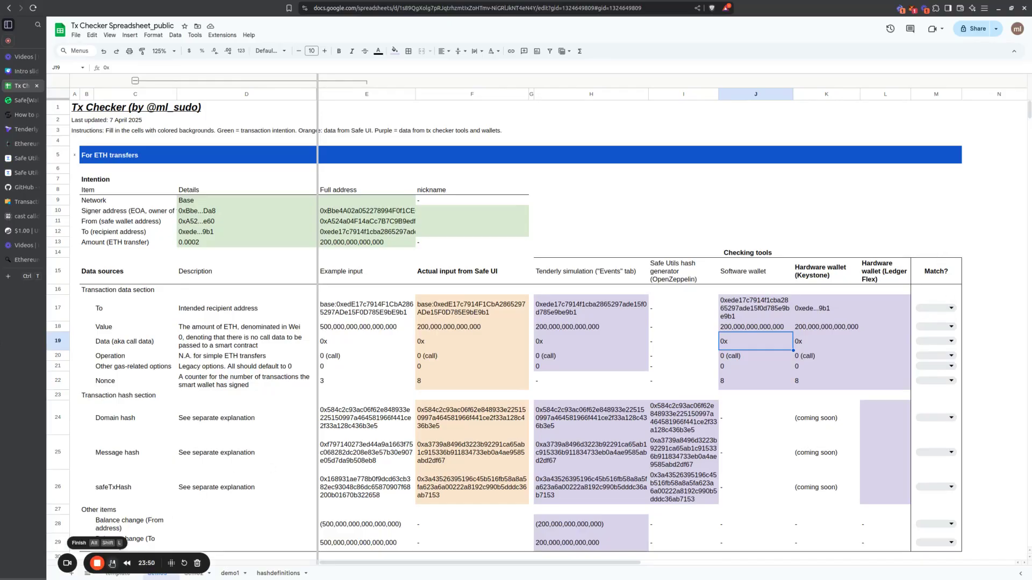
# Step: Compare the To addresses across Safe UI, Tenderly, Software wallet and Keystone, and set the To row's Match to Yes
pyautogui.click(932, 312)
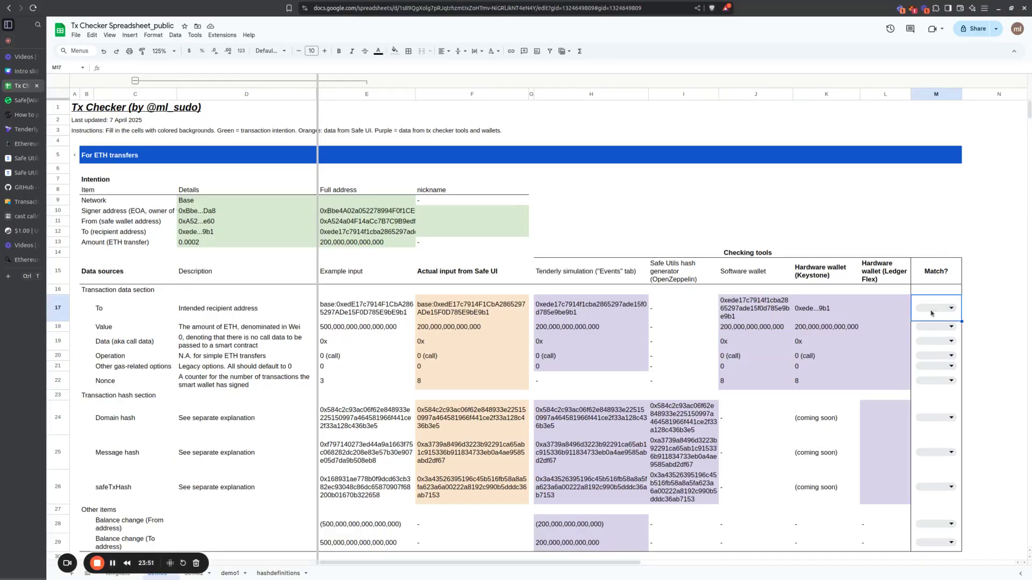
pyautogui.click(489, 314)
pyautogui.click(591, 312)
pyautogui.click(752, 311)
pyautogui.click(618, 310)
pyautogui.click(824, 309)
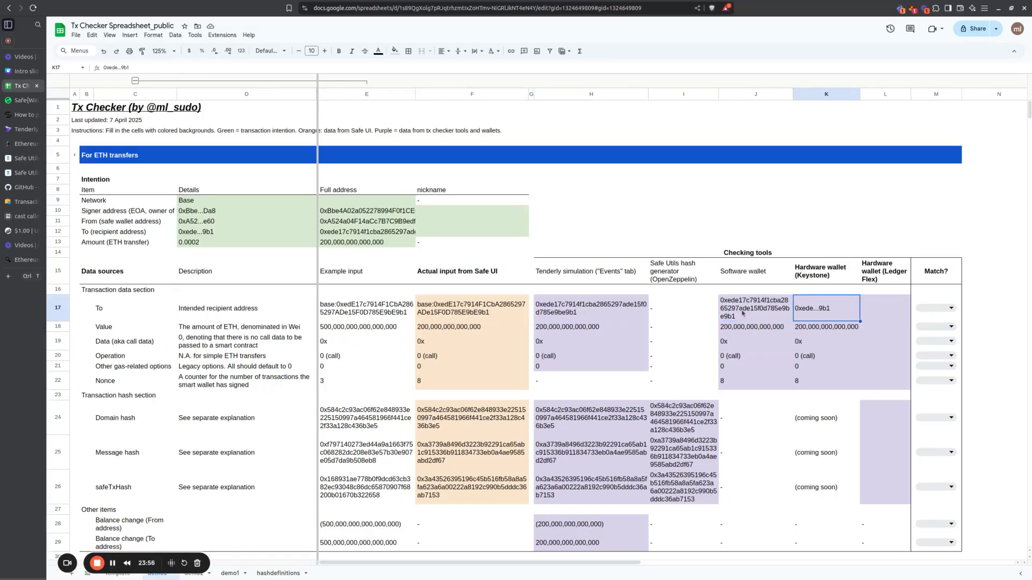
pyautogui.click(935, 309)
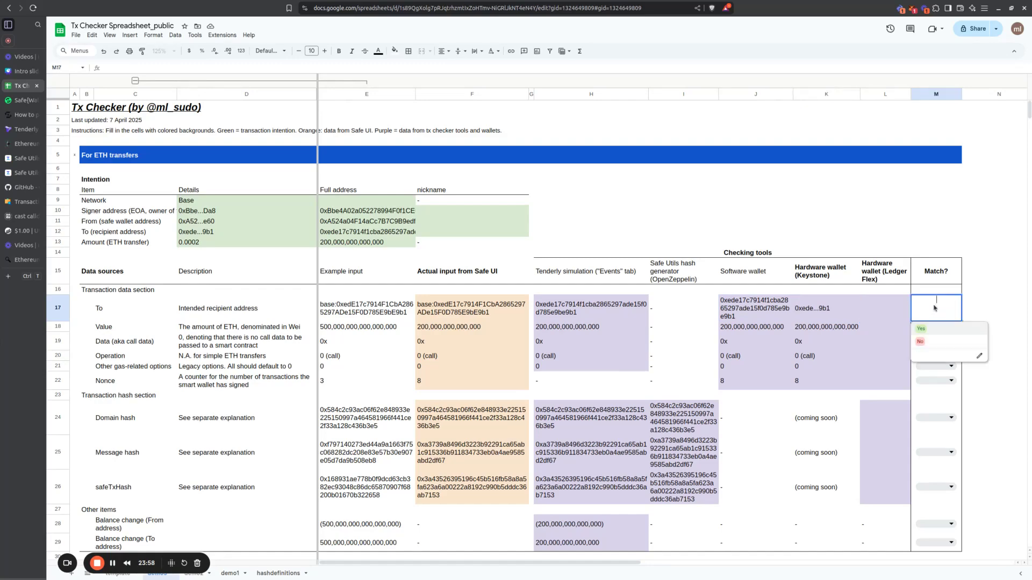
pyautogui.click(933, 330)
# Step: Copy the Yes match to the Value, Data, Operation, Other gas-related options and Nonce rows, M18:M22
pyautogui.hotkey('ctrl', 'c')
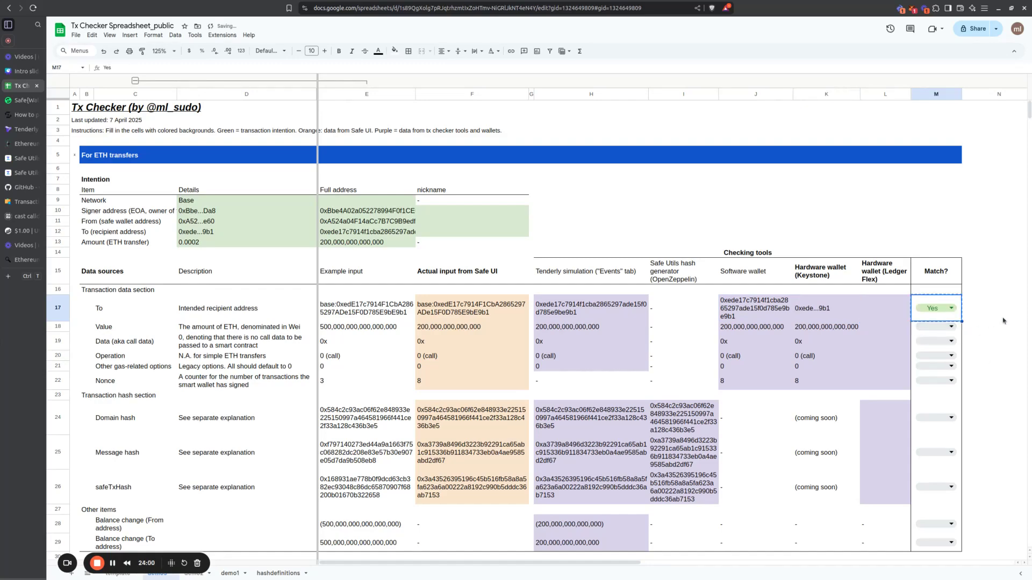
pyautogui.press('Down')
pyautogui.hotkey('ctrl', 'v')
pyautogui.press('Down')
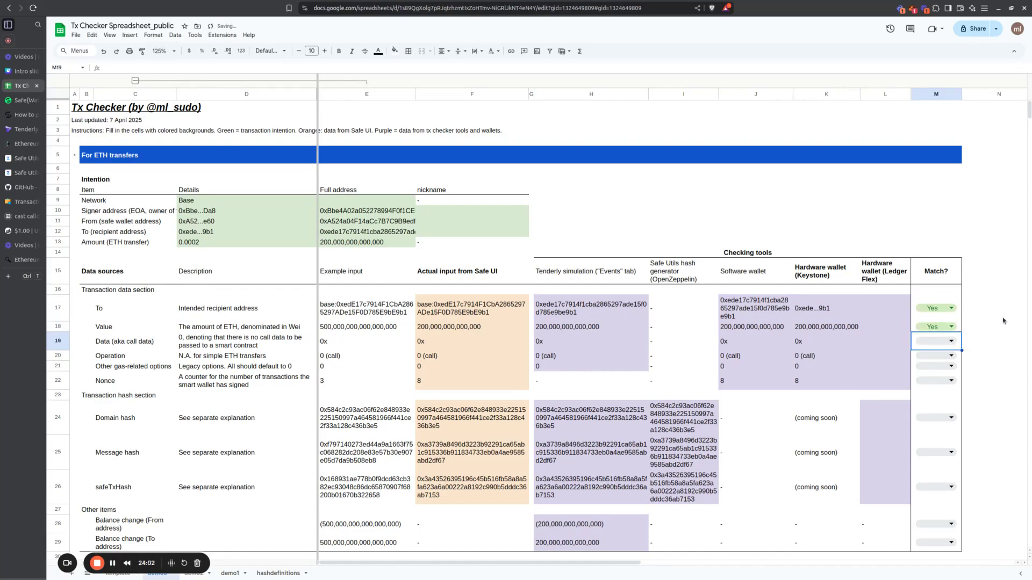
pyautogui.hotkey('ctrl', 'v')
pyautogui.press('Down')
pyautogui.hotkey('ctrl', 'v')
pyautogui.press('Down')
pyautogui.hotkey('ctrl', 'v')
pyautogui.press('Down')
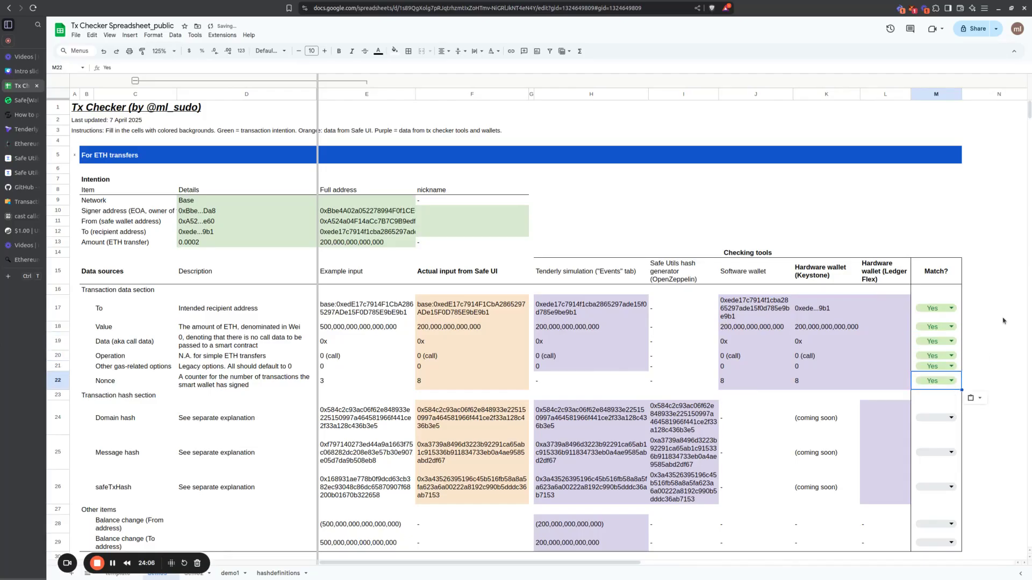
pyautogui.hotkey('ctrl', 'v')
# Step: Mark the Domain hash, Message hash and safeTxHash rows, M24:M26, as matching with Yes
pyautogui.press('Down')
pyautogui.hotkey('ctrl', 'v')
pyautogui.press('Down')
pyautogui.hotkey('ctrl', 'v')
pyautogui.press('Down')
pyautogui.hotkey('ctrl', 'v')
# Step: Compare Tenderly's balance changes H28:H29 with the intended amount in E13, and set both rows' Match to Yes
pyautogui.press('Down')
pyautogui.press('Down')
pyautogui.press('Down')
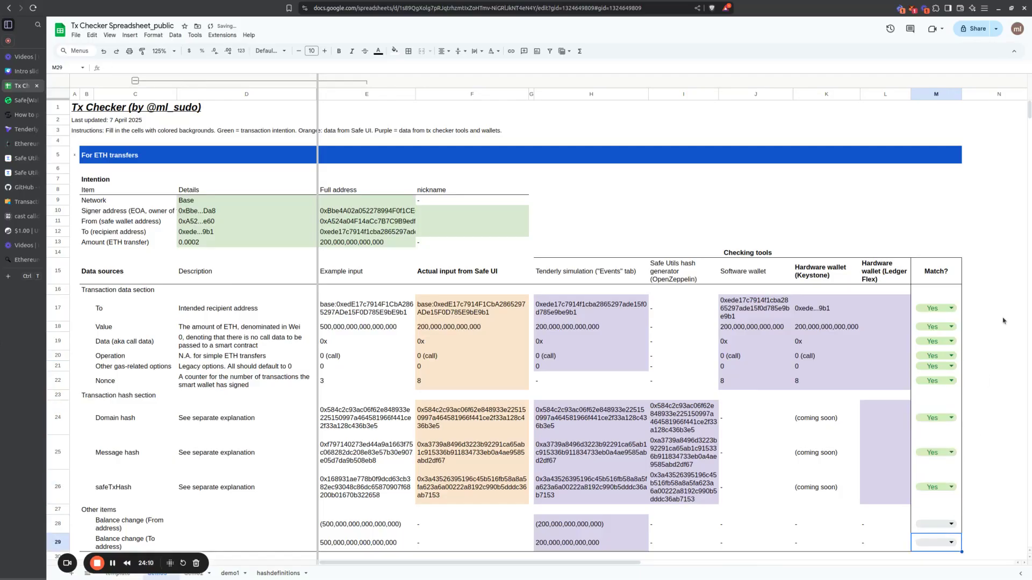
pyautogui.press('Down')
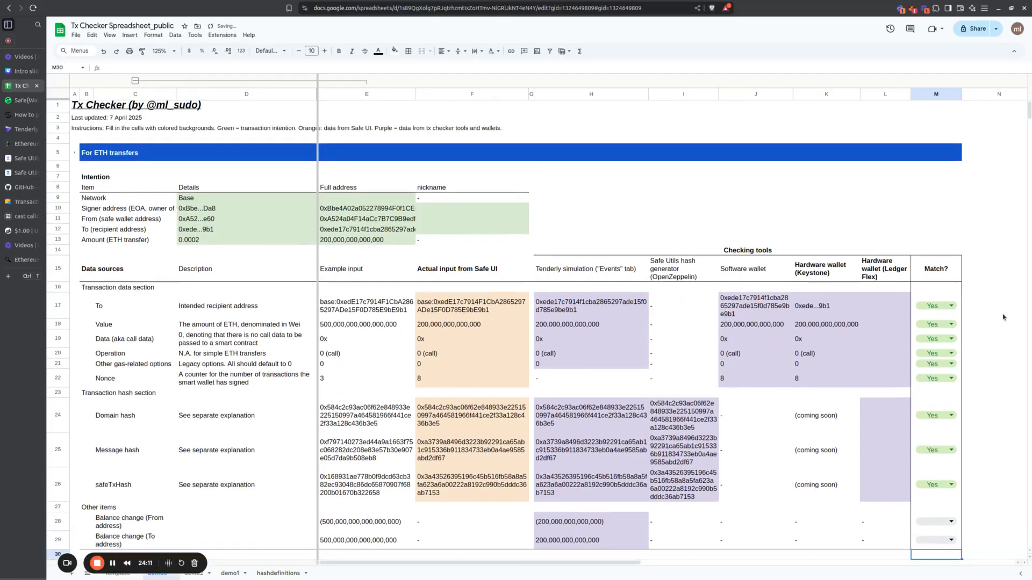
pyautogui.scroll(-1, 1003, 317)
pyautogui.moveTo(597, 494); pyautogui.dragTo(603, 513)
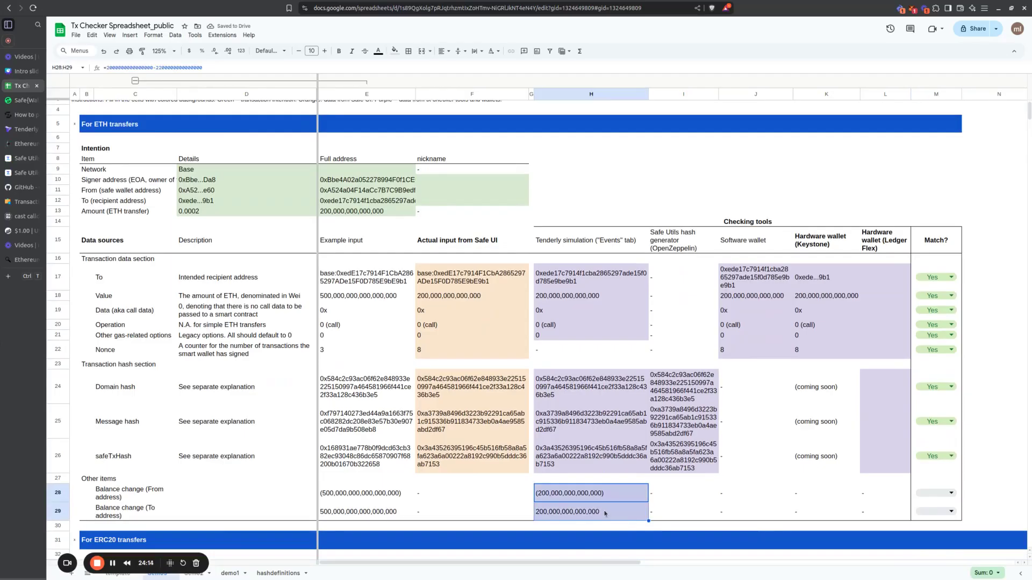
pyautogui.click(375, 212)
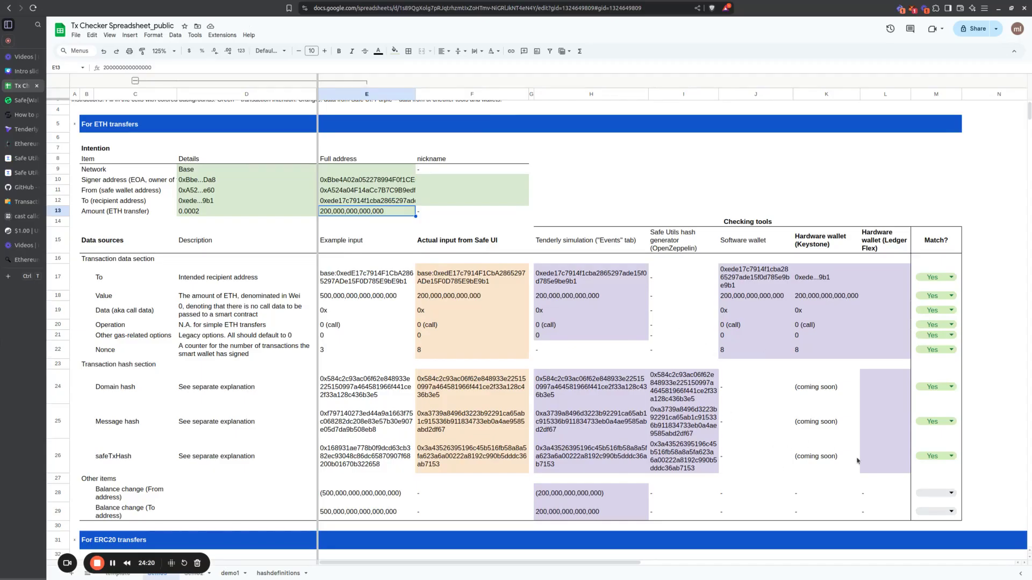
pyautogui.click(943, 486)
pyautogui.press('Return')
pyautogui.press('Return')
pyautogui.press('Up')
pyautogui.hotkey('ctrl', 'v')
pyautogui.press('Down')
pyautogui.hotkey('ctrl', 'v')
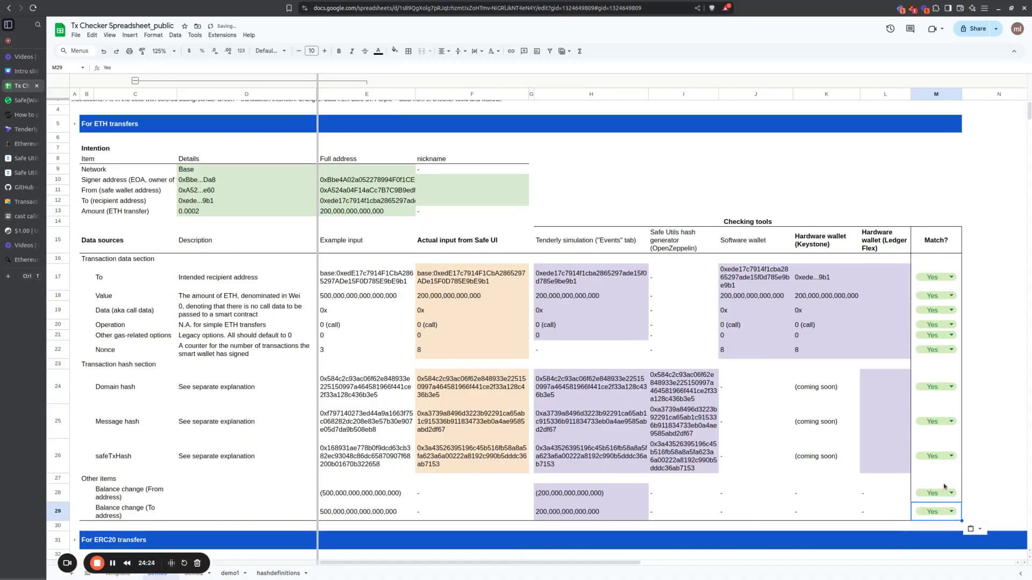
# Step: Review the completed Keystone column K15:K29 and the Match? column M15:M29 of the ETH transfers section
pyautogui.hscroll(1, 943, 486)
pyautogui.press('Left')
pyautogui.press('Left')
pyautogui.press('Left')
pyautogui.press('Left')
pyautogui.press('Left')
pyautogui.press('Left')
pyautogui.press('Left')
pyautogui.press('Left')
pyautogui.press('Left')
pyautogui.press('Left')
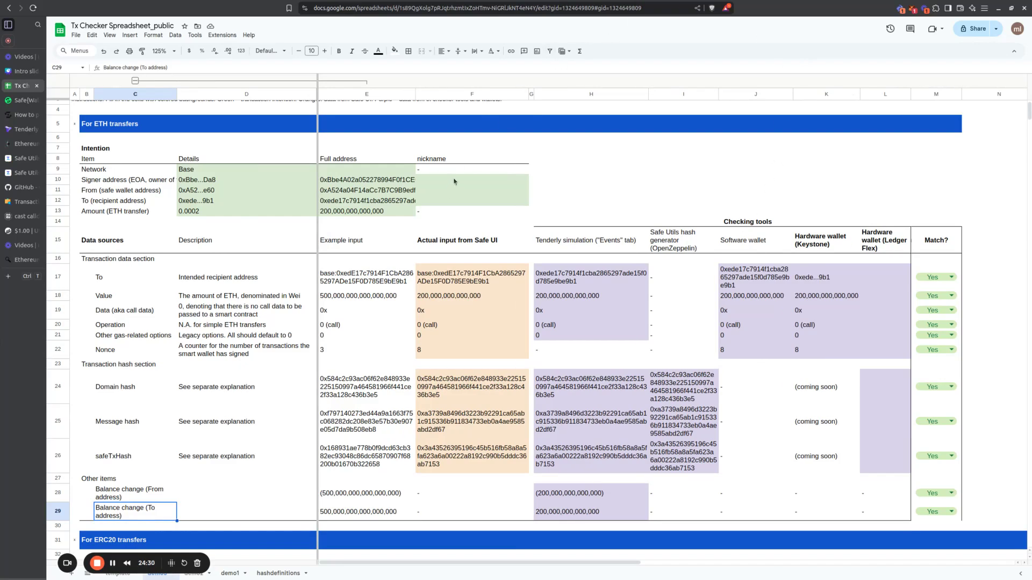
pyautogui.click(823, 277)
pyautogui.moveTo(822, 247); pyautogui.dragTo(816, 514)
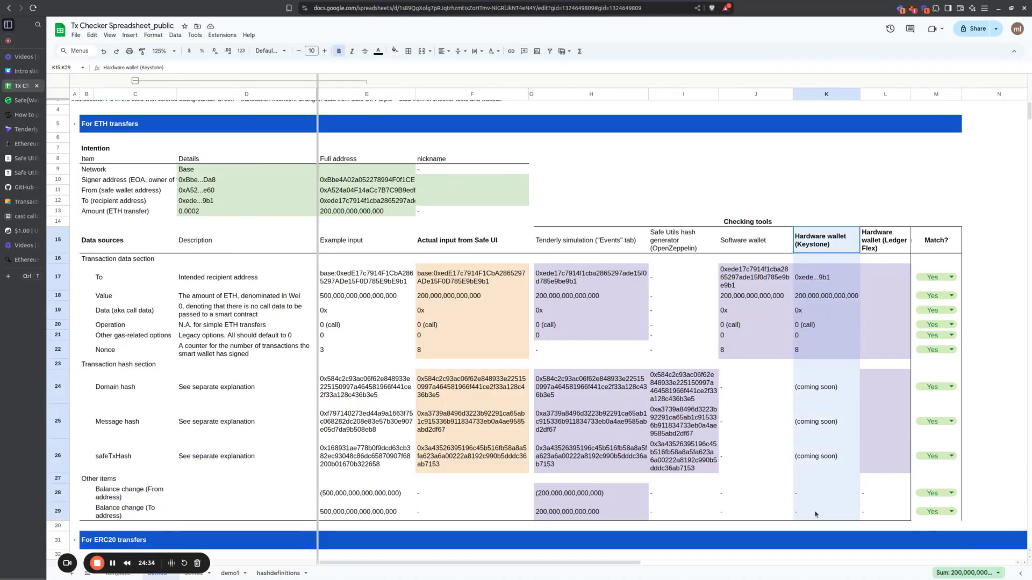
pyautogui.moveTo(936, 243); pyautogui.dragTo(933, 513)
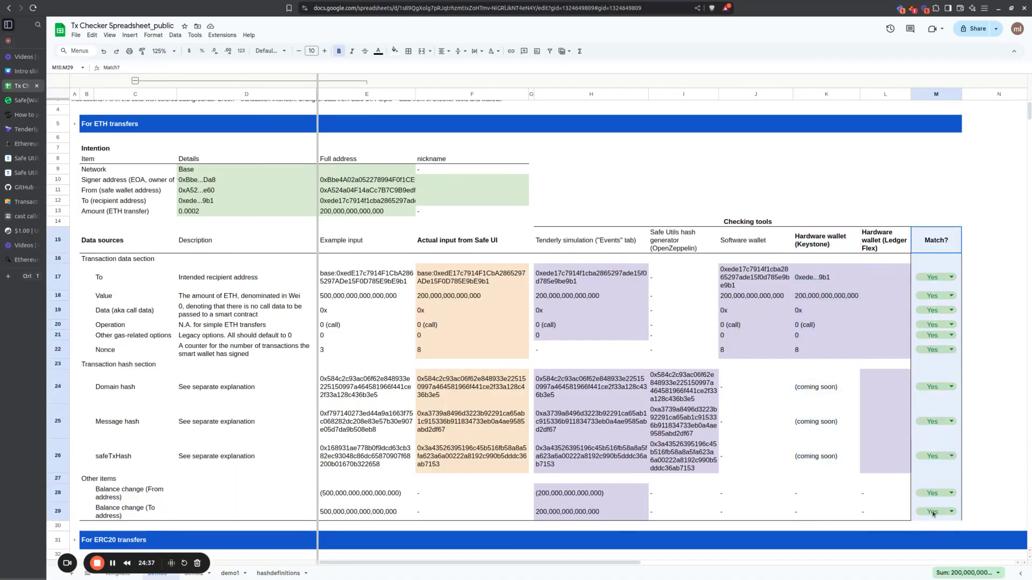
pyautogui.click(111, 563)
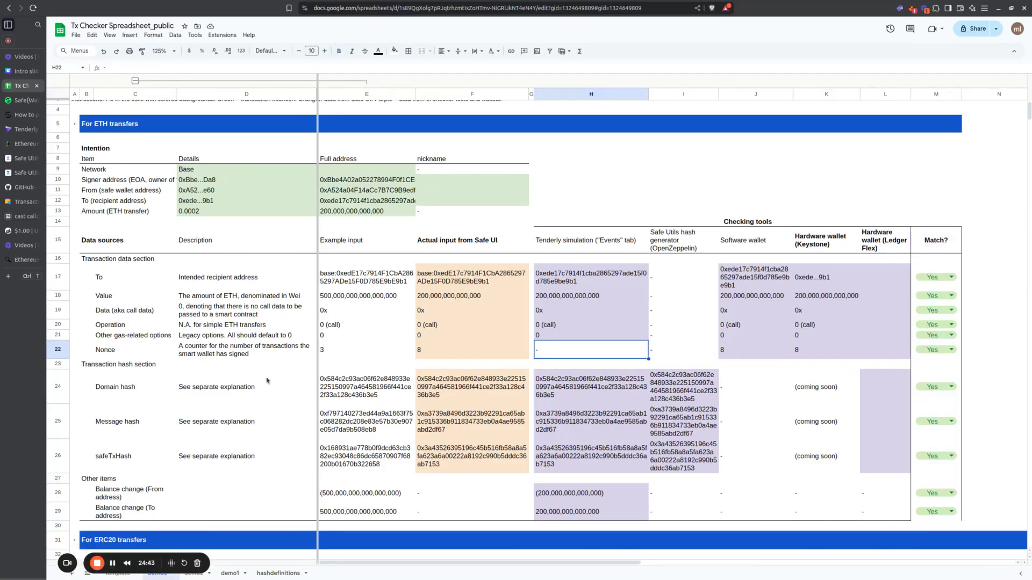
# Step: Examine the Transaction decoder and Cast columns among the checking tools in the For ERC20 transfers section
pyautogui.scroll(-10, 266, 380)
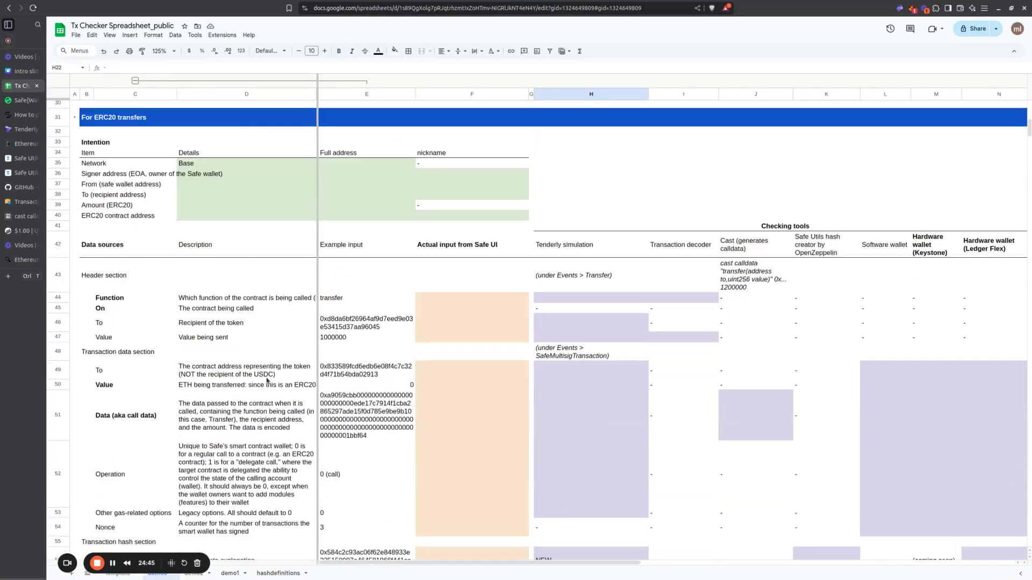
pyautogui.scroll(2, 266, 380)
pyautogui.moveTo(701, 246); pyautogui.dragTo(670, 247)
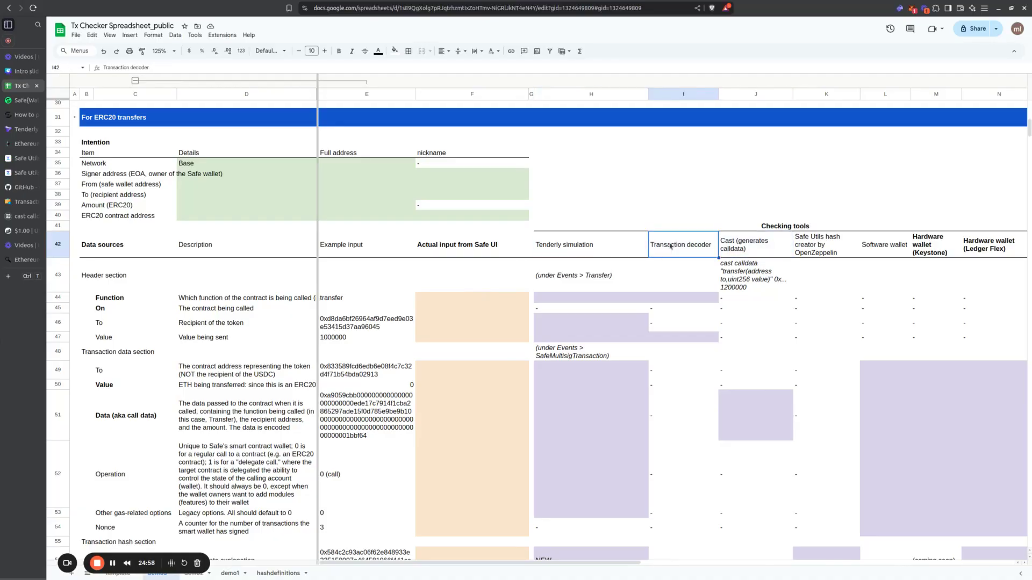
pyautogui.click(740, 249)
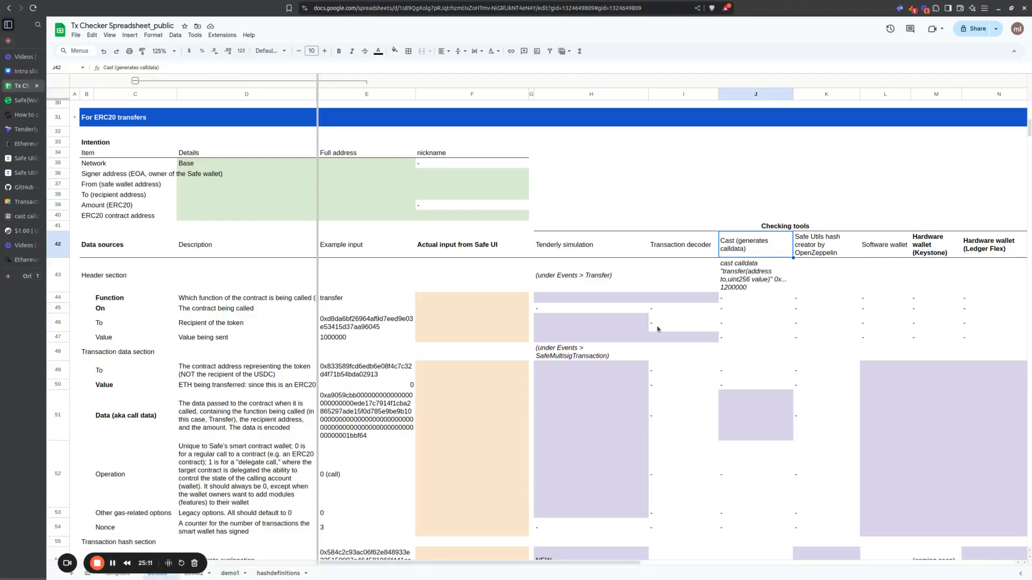
pyautogui.click(745, 283)
# Step: Compare the ETH transfers section's Data row, E19:J19, with the ERC20 section and its cast calldata command in J43
pyautogui.scroll(8, 744, 283)
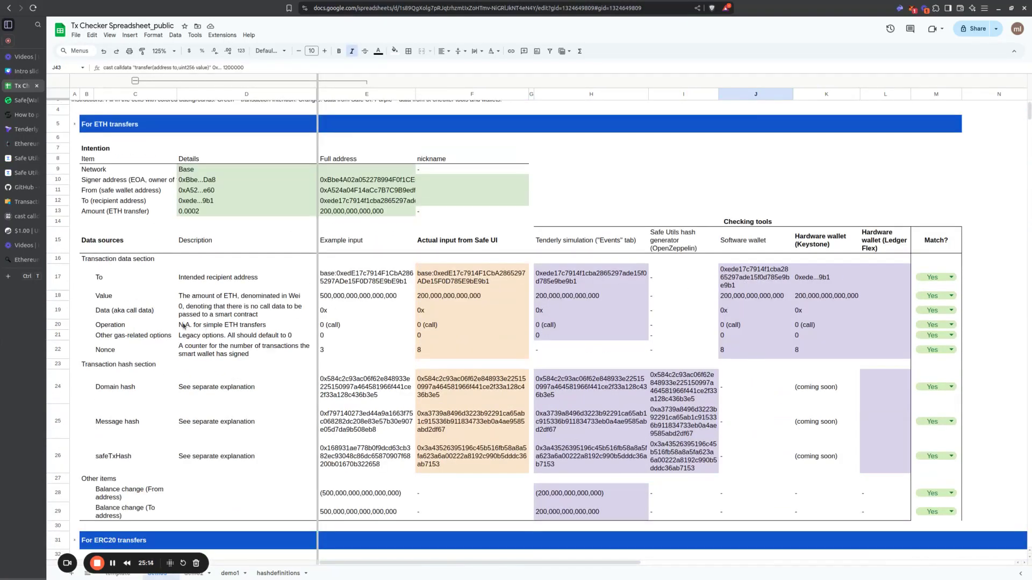
pyautogui.click(275, 311)
pyautogui.moveTo(322, 311); pyautogui.dragTo(647, 310)
pyautogui.hotkey('shift', 'Right')
pyautogui.hotkey('shift', 'Right')
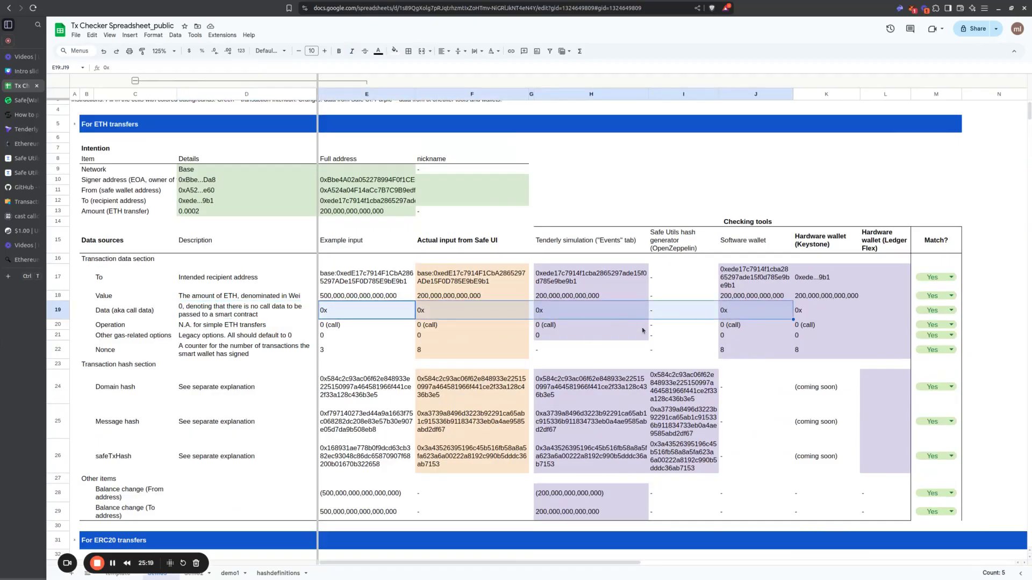
pyautogui.scroll(-9, 641, 330)
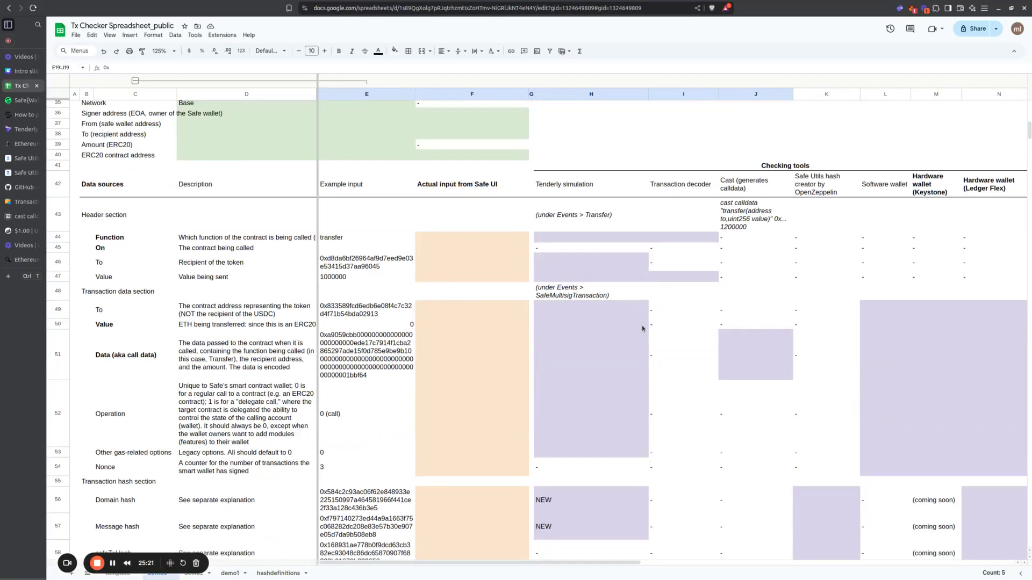
pyautogui.scroll(4, 642, 327)
pyautogui.scroll(-3, 642, 329)
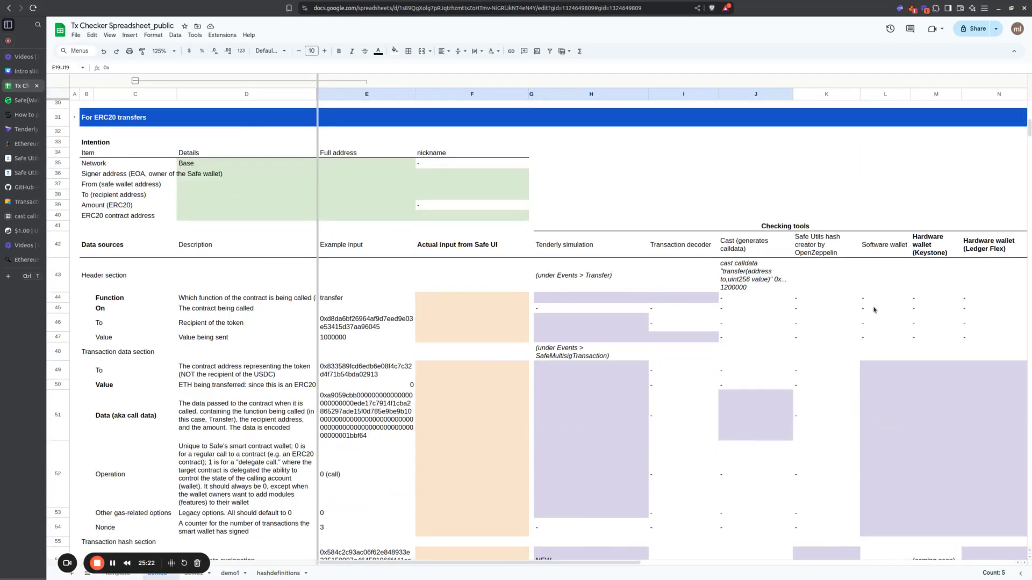
pyautogui.click(777, 286)
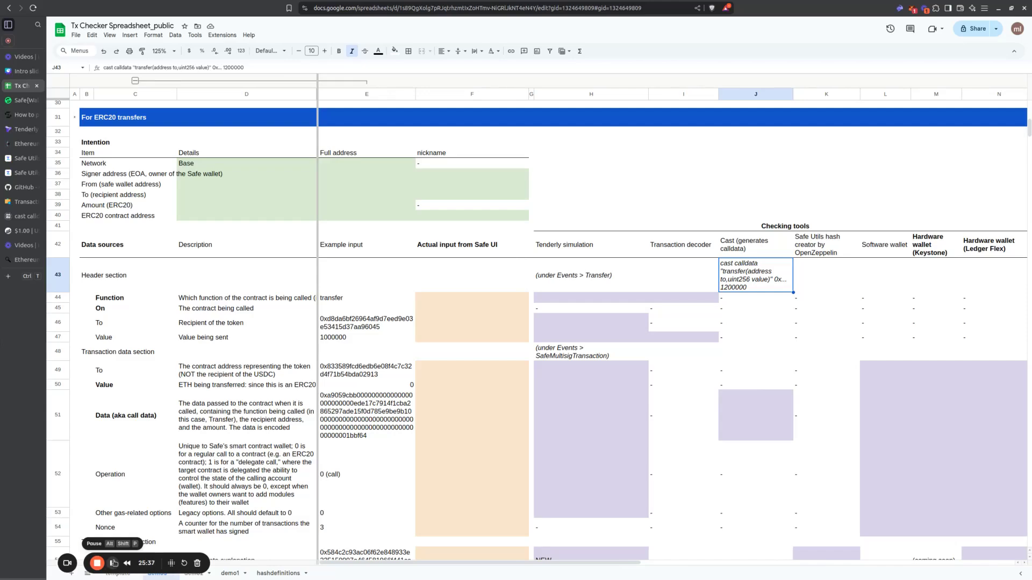
# Step: Clear the Network entry in D35 of the ERC20 Intention table and select the cells D35:E39
pyautogui.click(183, 163)
pyautogui.press('Delete')
pyautogui.moveTo(207, 165); pyautogui.dragTo(344, 210)
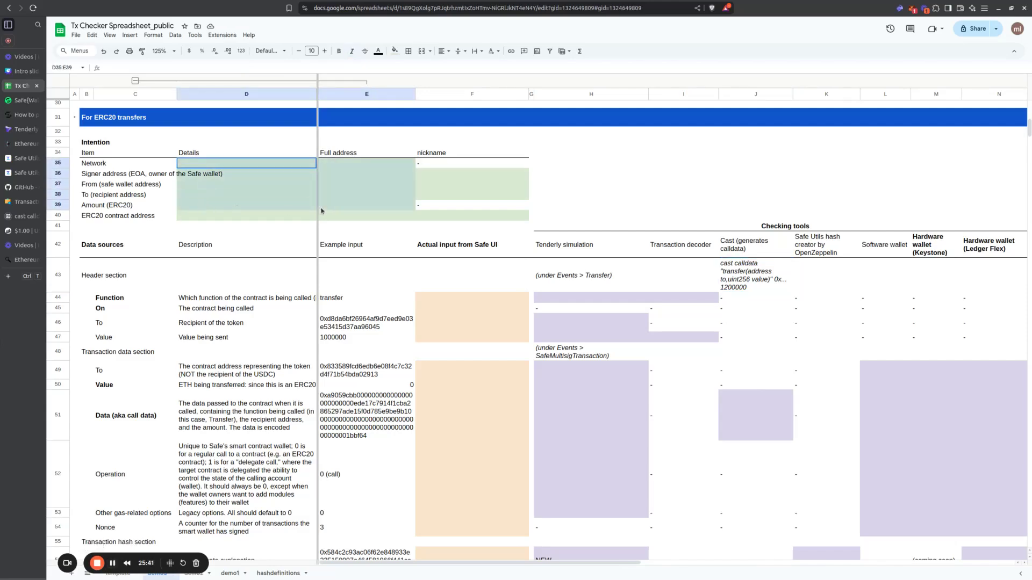
# Step: Search the web for "basescan usdc" and inspect the max total supply on BaseScan's USDC token page for the ERC20 contract address
pyautogui.click(288, 216)
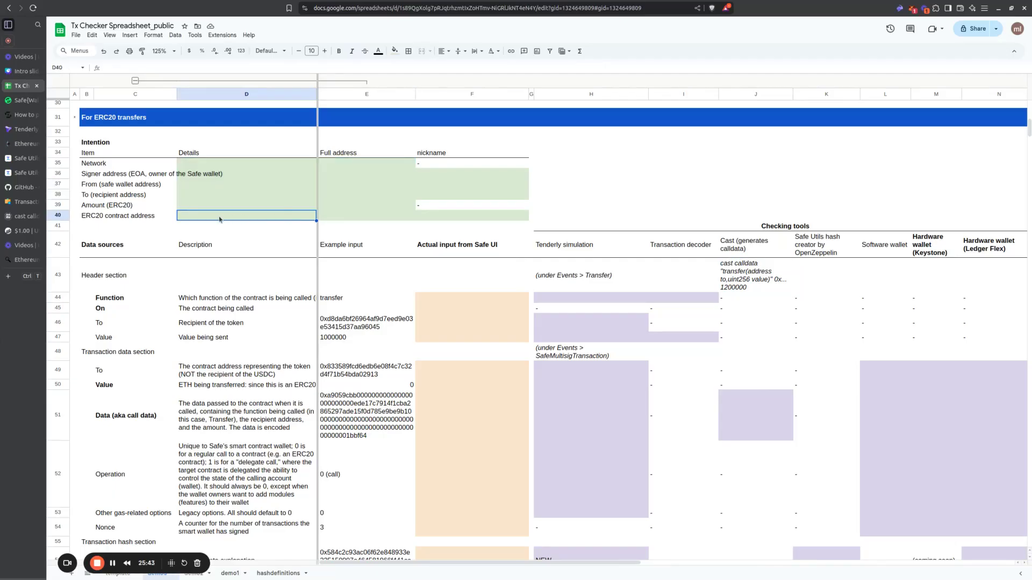
pyautogui.click(156, 218)
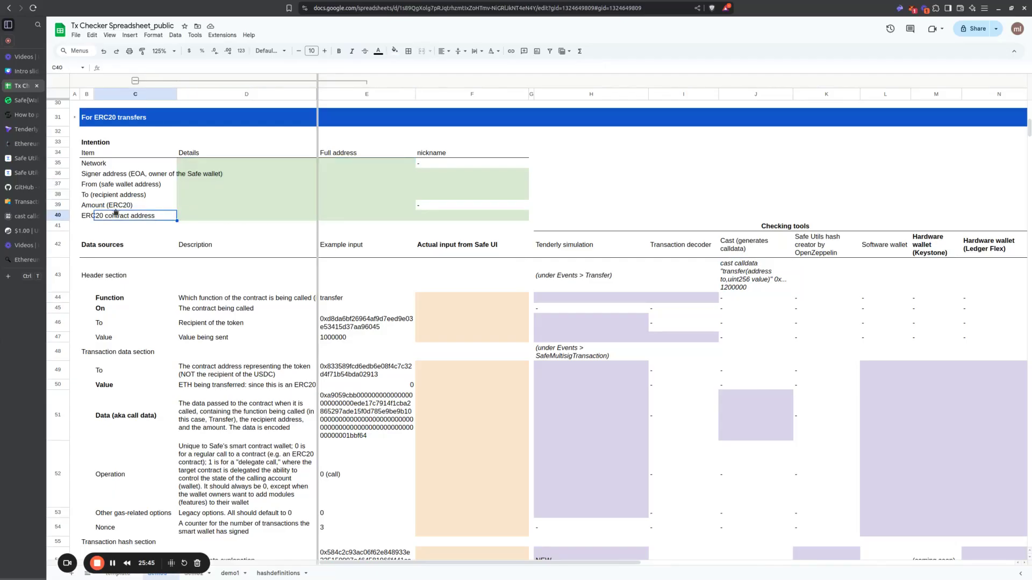
pyautogui.click(87, 218)
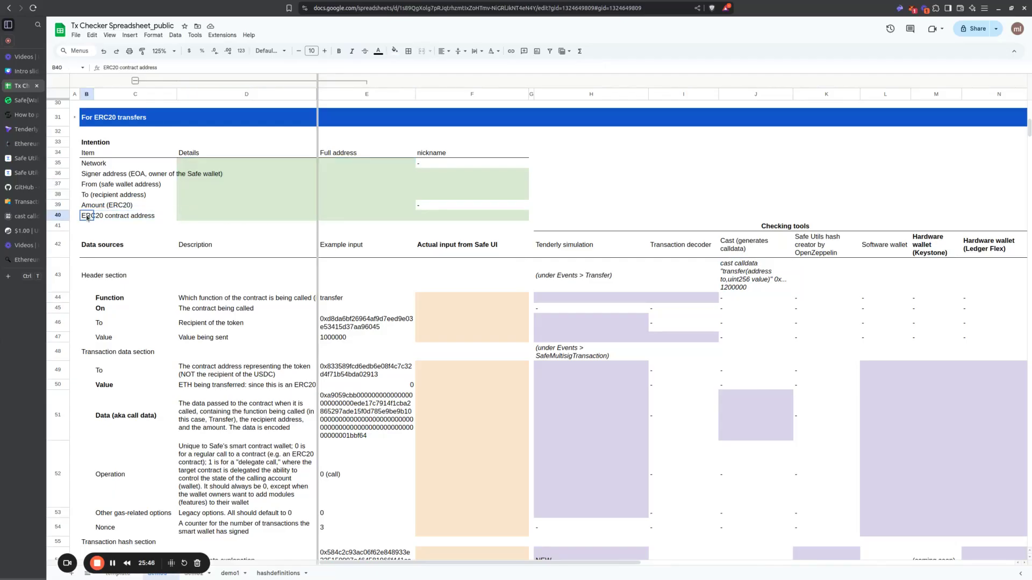
pyautogui.click(192, 219)
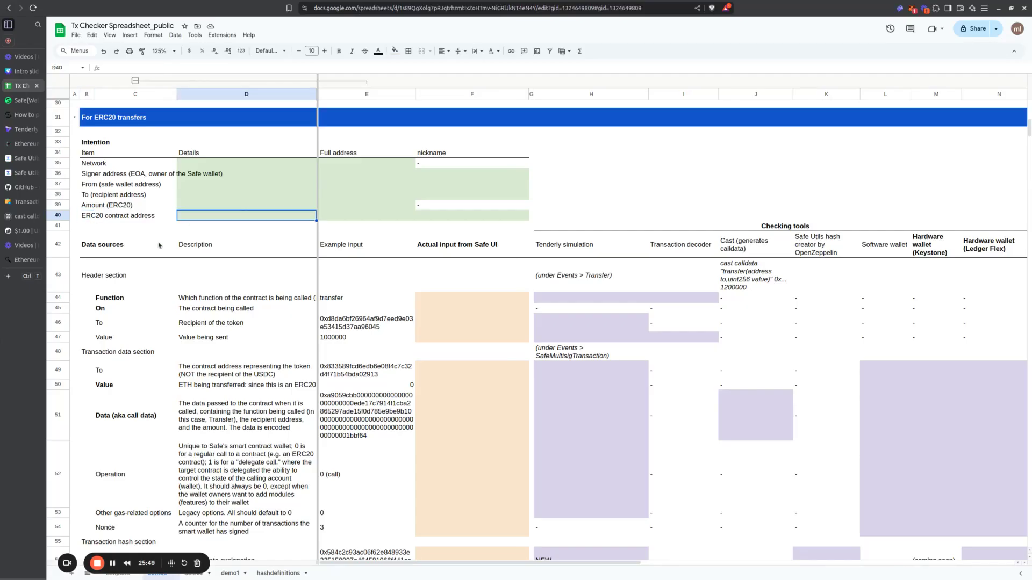
pyautogui.hotkey('ctrl', 't')
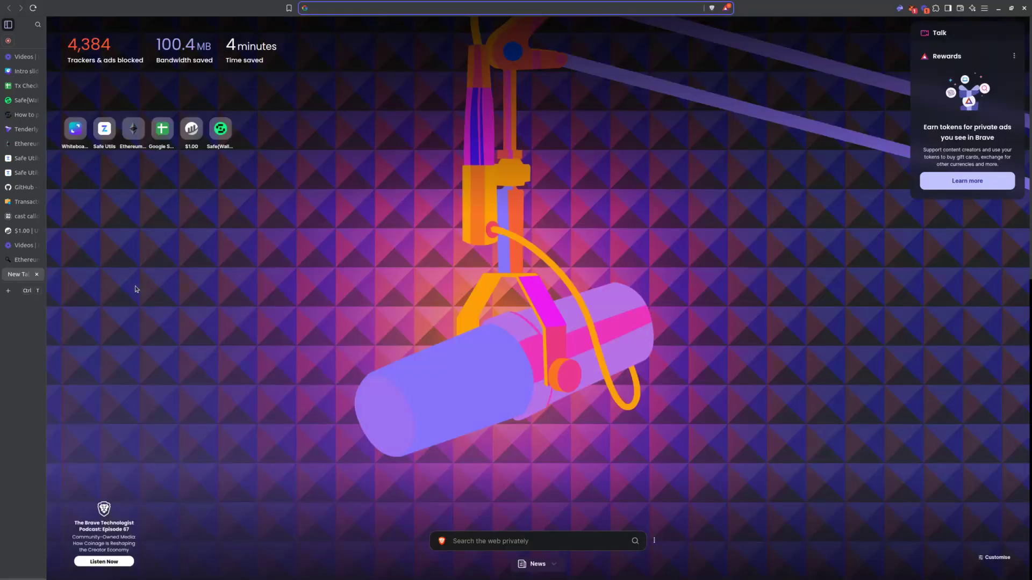
pyautogui.write('basescan')
pyautogui.press('BackSpace')
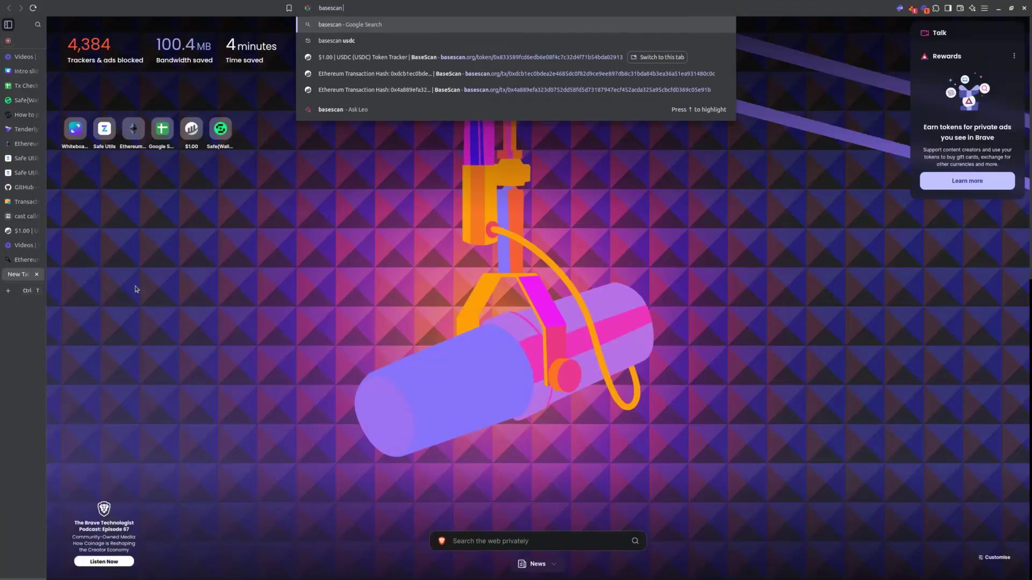
pyautogui.write('usdc')
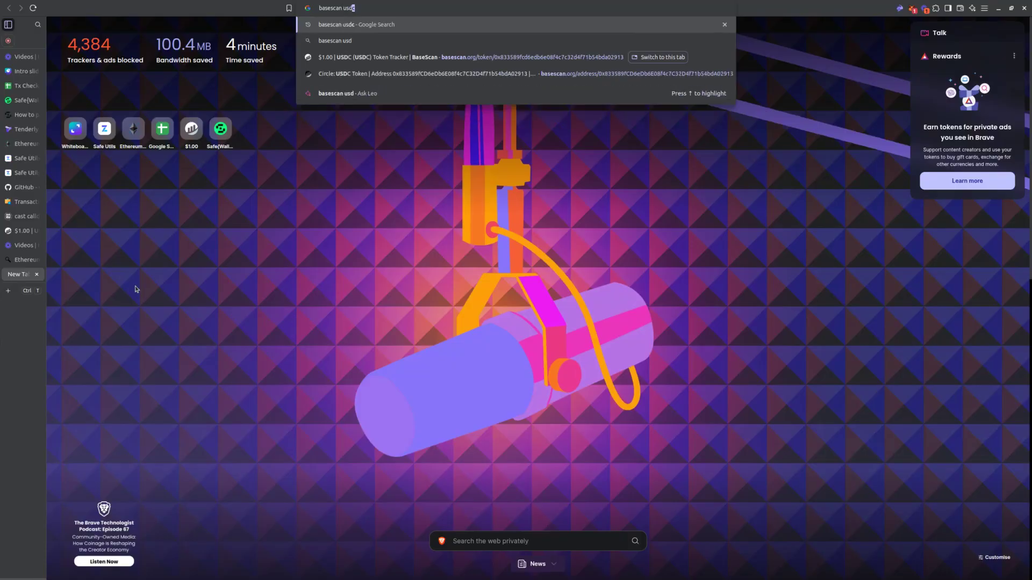
pyautogui.press('Return')
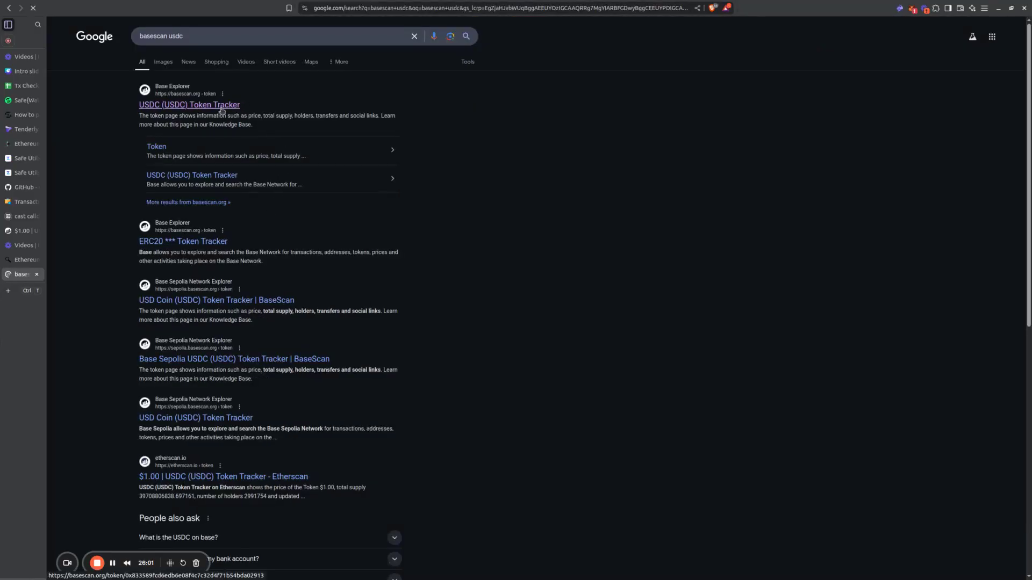
pyautogui.click(221, 111)
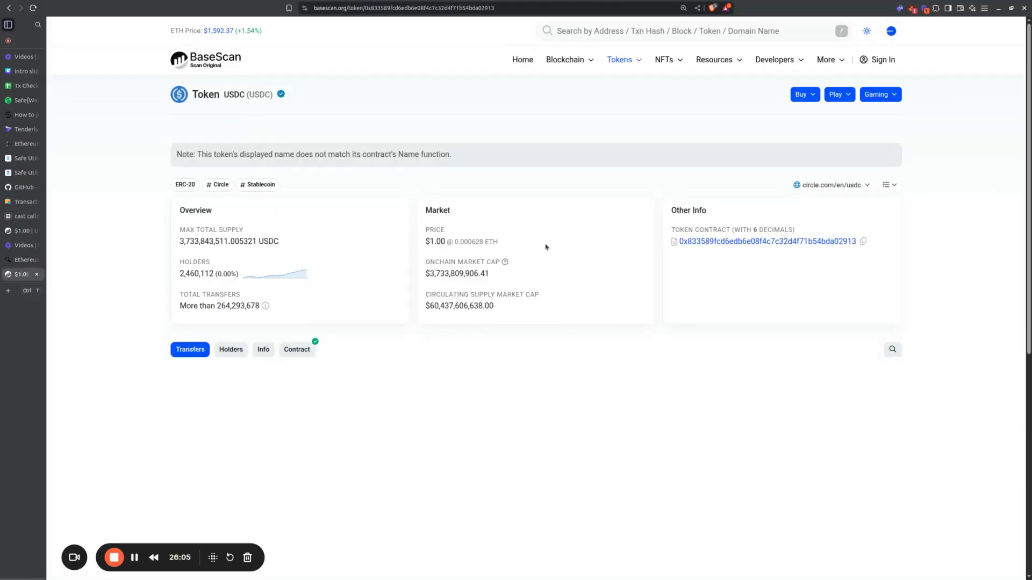
pyautogui.moveTo(179, 242); pyautogui.dragTo(343, 244)
pyautogui.click(342, 244)
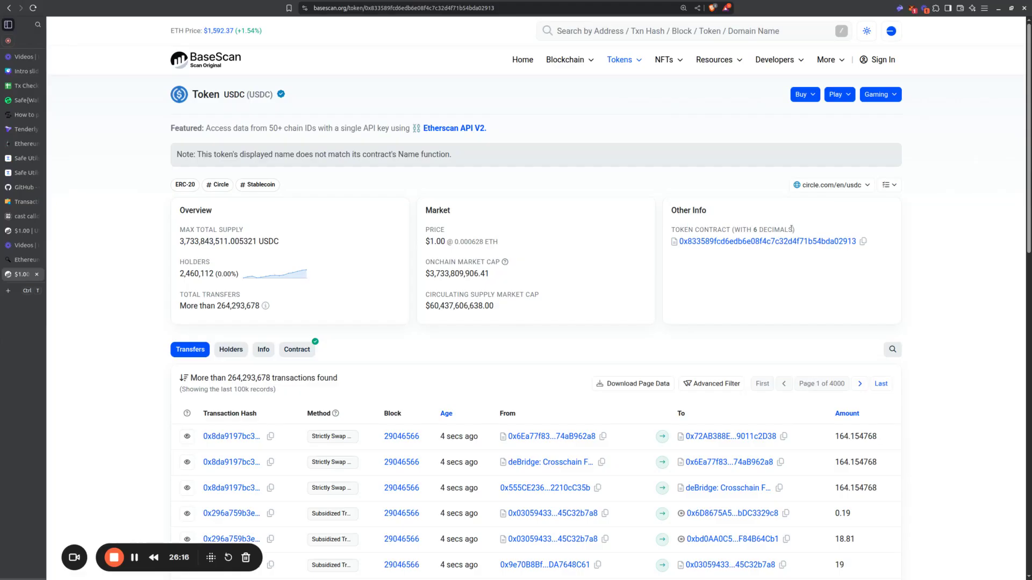
# Step: Paste the USDC contract address 0x833589fCD6eDb6E08f4c7C32D4f71b54bdA02913 into the Full address cell E40 of the Tx Checker spreadsheet
pyautogui.click(24, 85)
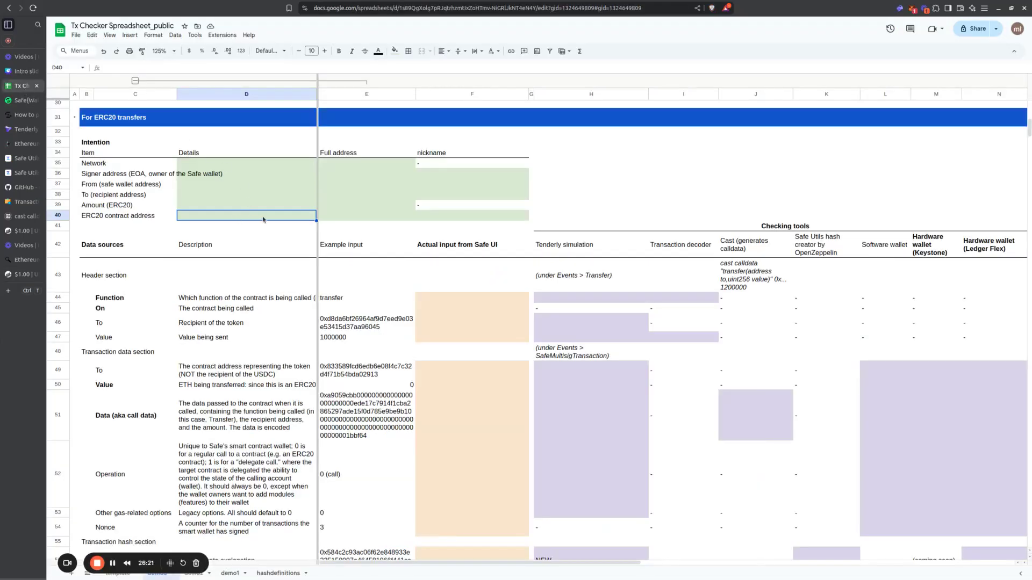
pyautogui.doubleClick(328, 218)
pyautogui.write('0x833589fCD6eDb6E08f4c7C32D4f71b54bdA02913')
pyautogui.press('Return')
# Step: Fill the ERC20 contract address details in D40 with the shortened address 0x833...913
pyautogui.press('Left')
pyautogui.press('Up')
pyautogui.write('0x833589fCD6eDb6E08f4c7C32D4f71b54bdA02913')
pyautogui.press('Return')
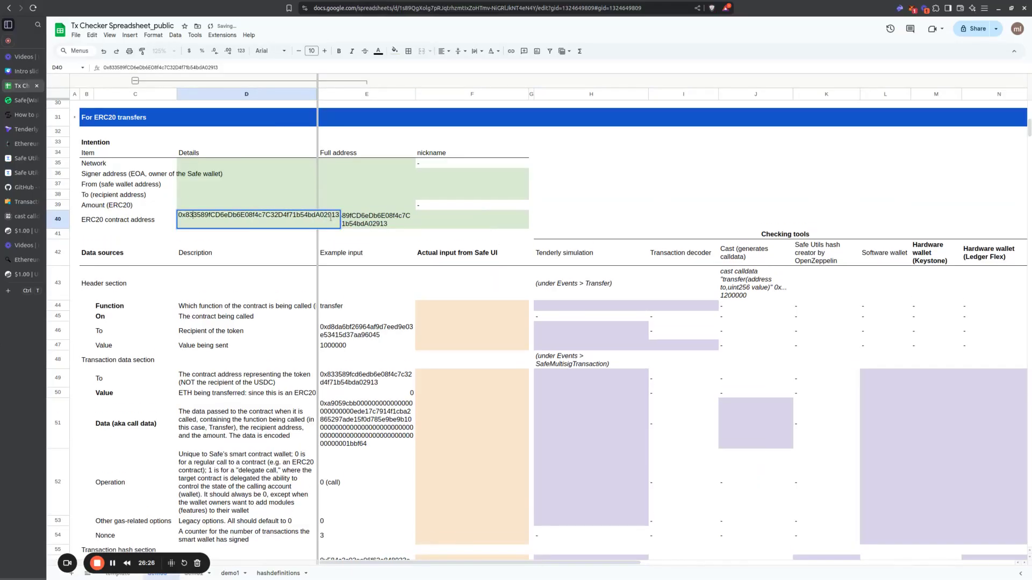
pyautogui.press('Right')
pyautogui.hotkey('shift', 'End')
pyautogui.hotkey('shift', 'Left')
pyautogui.hotkey('shift', 'Left')
pyautogui.hotkey('shift', 'Left')
pyautogui.write('...')
pyautogui.press('Return')
# Step: Enter 1.2 as the Amount (ERC20) in D39
pyautogui.press('Up')
pyautogui.press('Up')
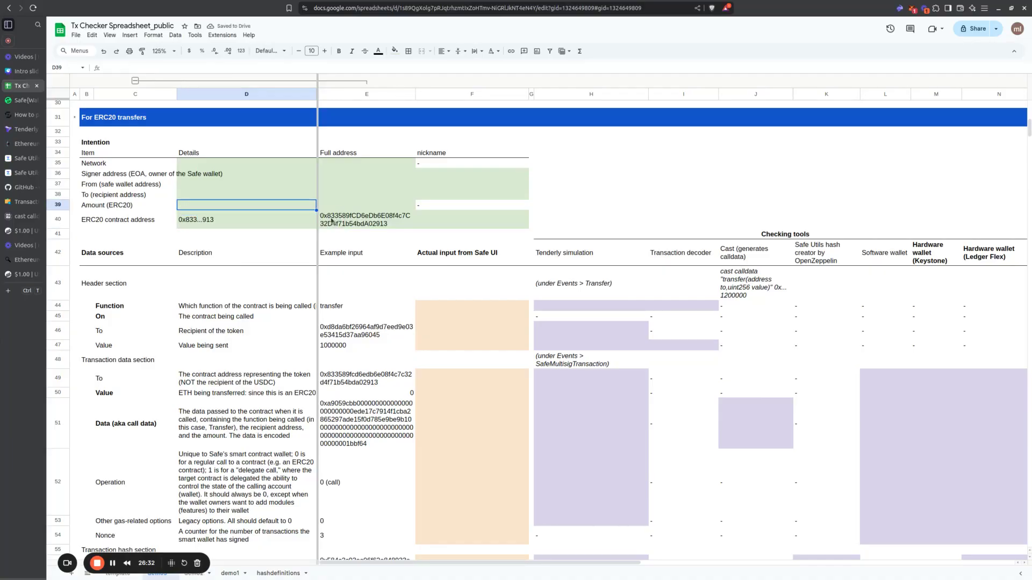
pyautogui.write('1.2')
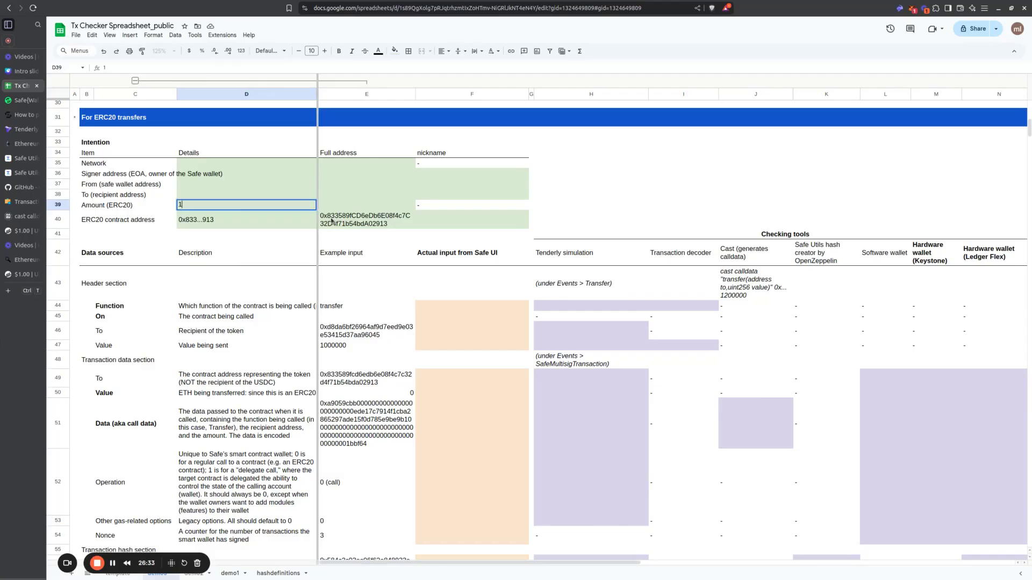
pyautogui.press('Return')
pyautogui.press('Up')
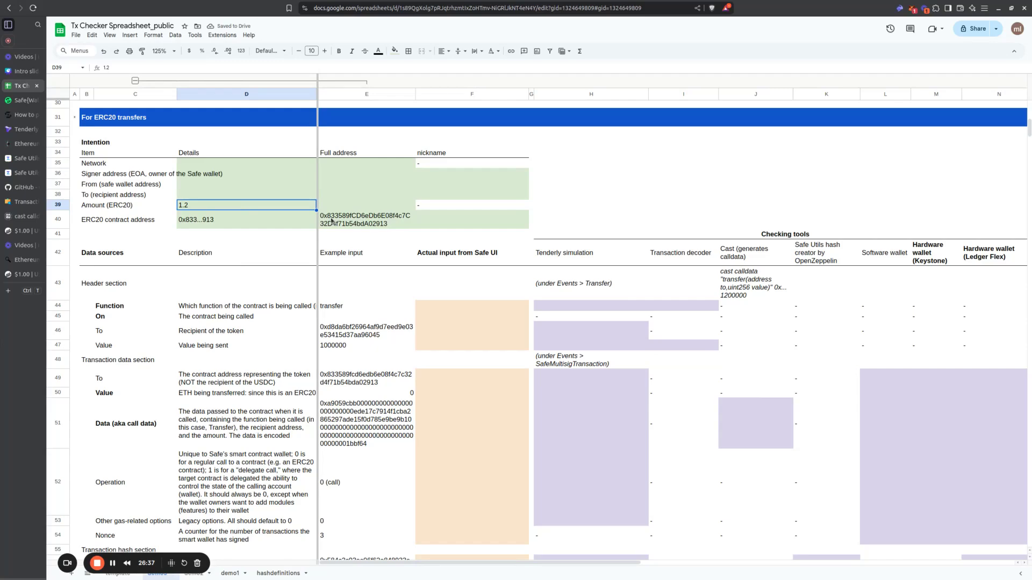
# Step: Enter the token amount 1200000 in E39 and format it with thousands separators and no decimals as 1,200,000
pyautogui.press('Right')
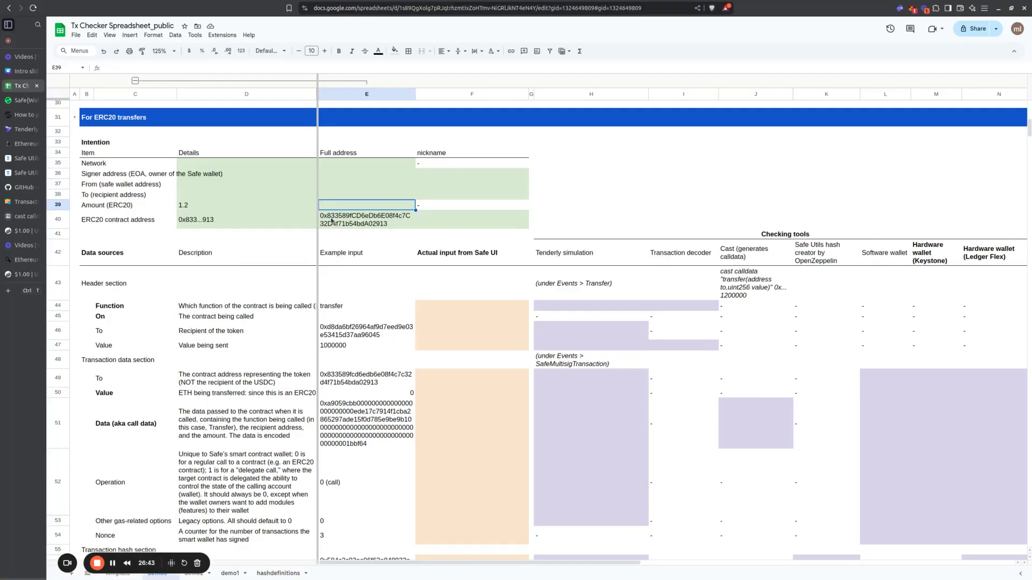
pyautogui.write('1200000')
pyautogui.press('Return')
pyautogui.press('Up')
pyautogui.click(241, 51)
pyautogui.click(284, 101)
pyautogui.click(423, 278)
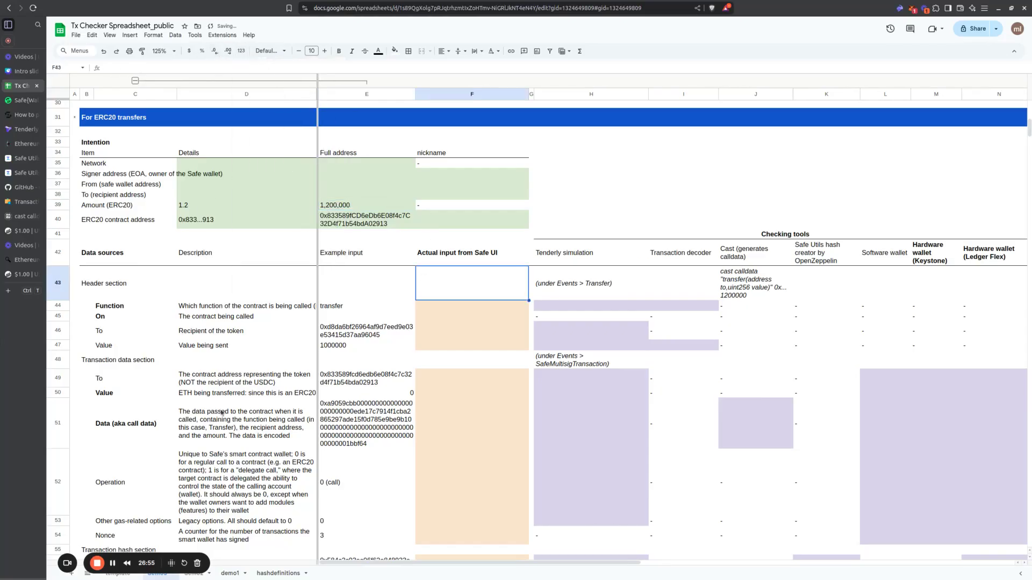
# Step: Fill D35:E38 of the ERC20 Intention table with the Base network and the signer, Safe wallet and recipient addresses
pyautogui.moveTo(233, 168); pyautogui.dragTo(376, 196)
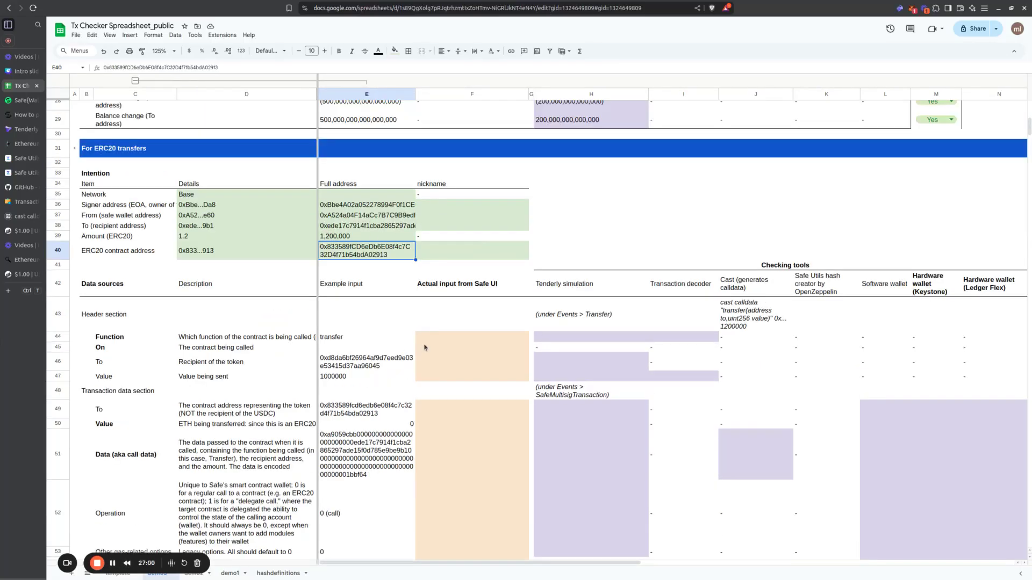
pyautogui.click(433, 345)
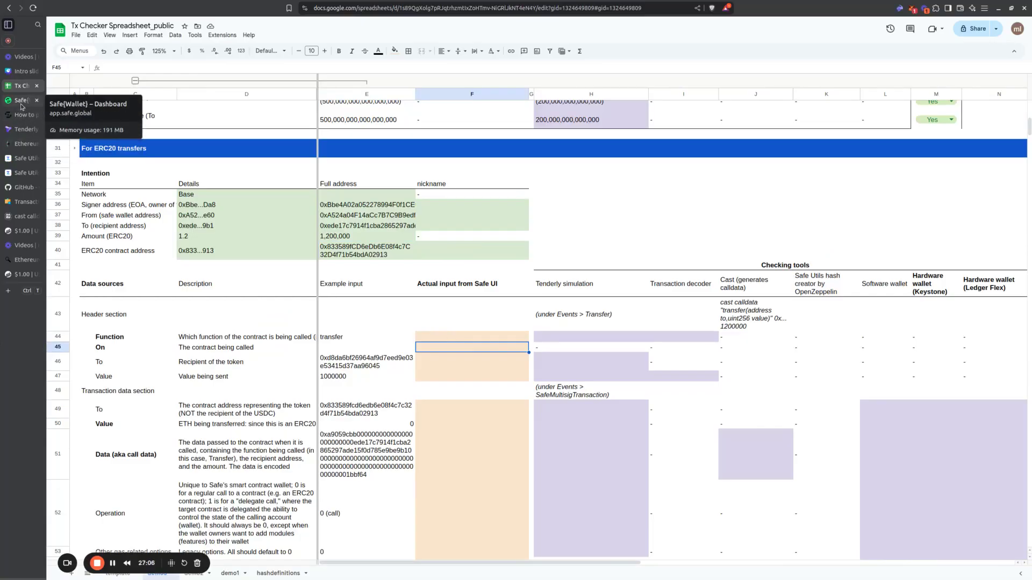
# Step: In Safe{Wallet}, set up a token transfer of 1.2 USD Coin to the saved recipient and proceed to the confirmation page
pyautogui.click(21, 102)
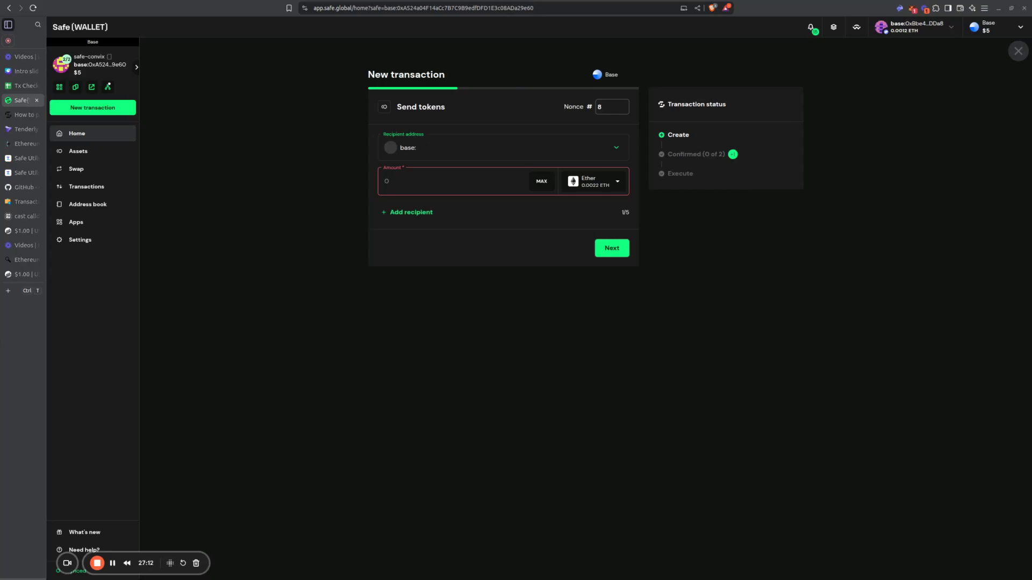
pyautogui.click(444, 147)
pyautogui.click(457, 195)
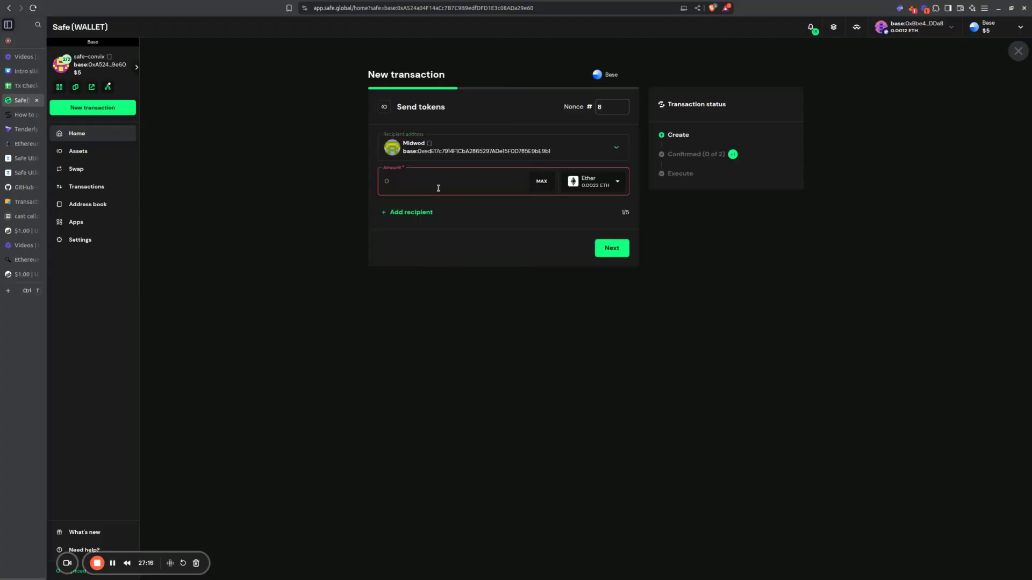
pyautogui.click(605, 191)
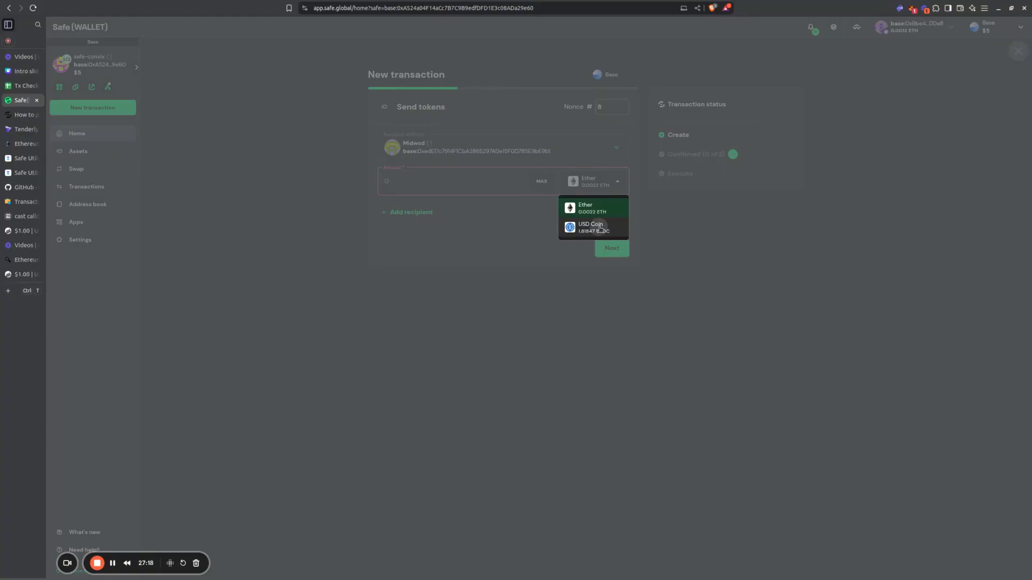
pyautogui.click(599, 226)
pyautogui.doubleClick(457, 179)
pyautogui.press('BackSpace')
pyautogui.write('1.2')
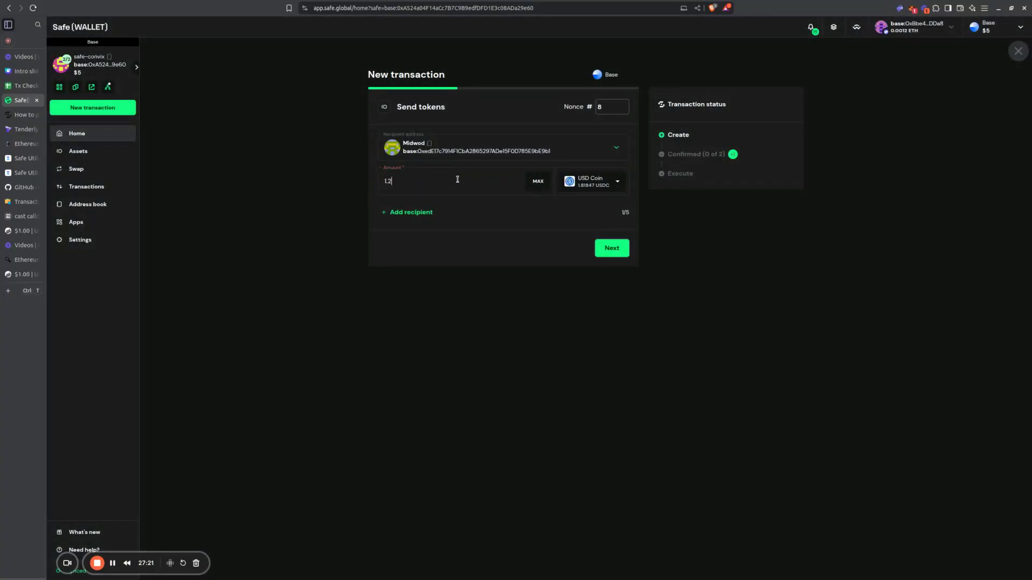
pyautogui.click(624, 251)
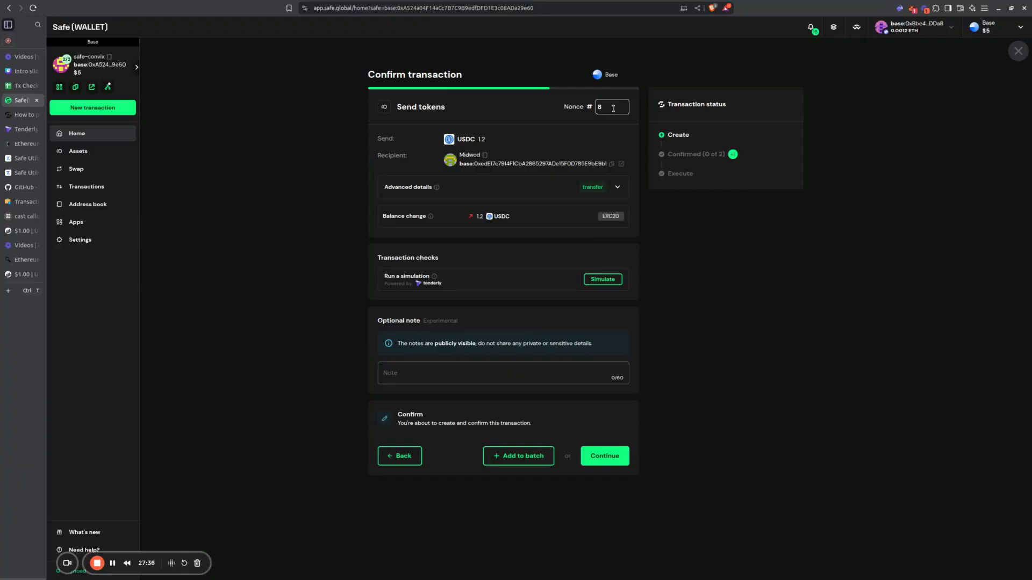
# Step: Expand the transaction's Advanced details and examine the transfer call, the transaction data and the transaction hashes
pyautogui.click(615, 194)
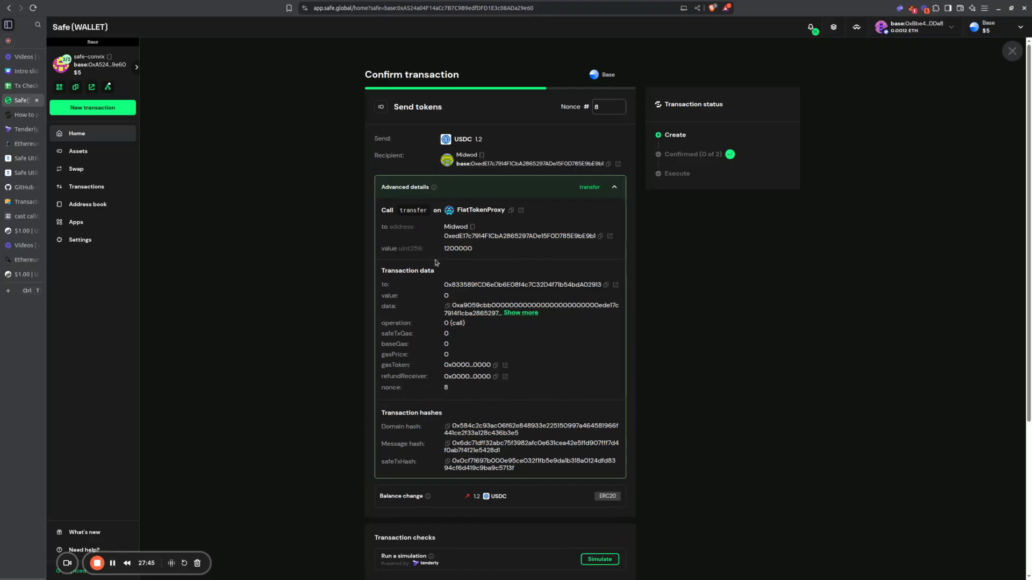
pyautogui.moveTo(382, 266); pyautogui.dragTo(480, 400)
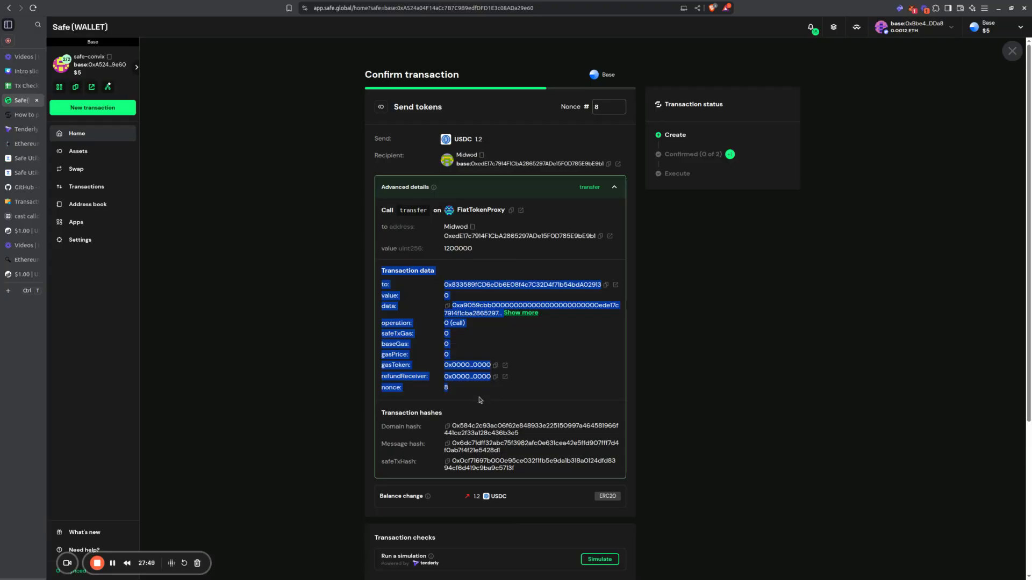
pyautogui.click(479, 400)
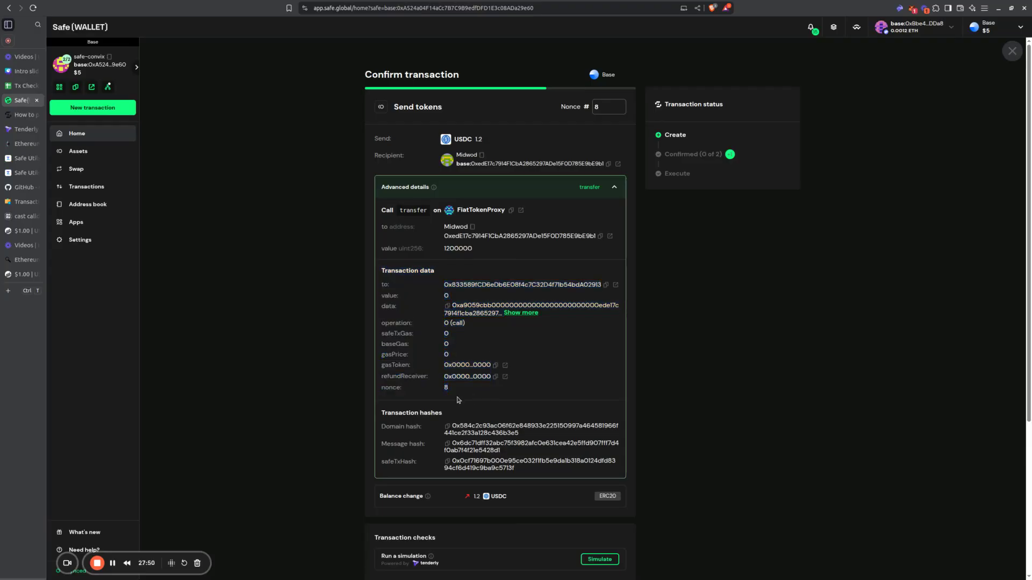
pyautogui.moveTo(380, 415); pyautogui.dragTo(516, 471)
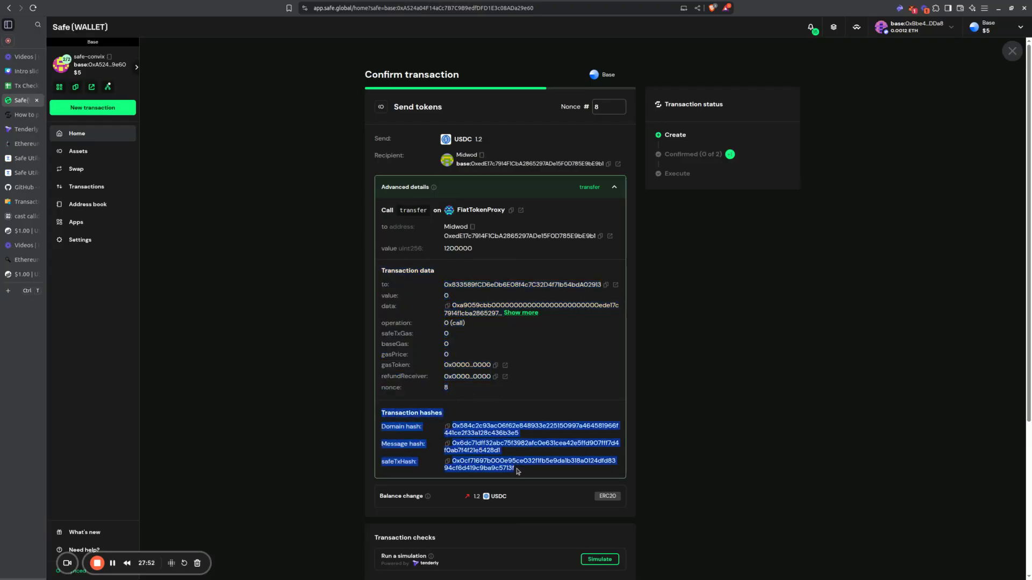
pyautogui.click(423, 257)
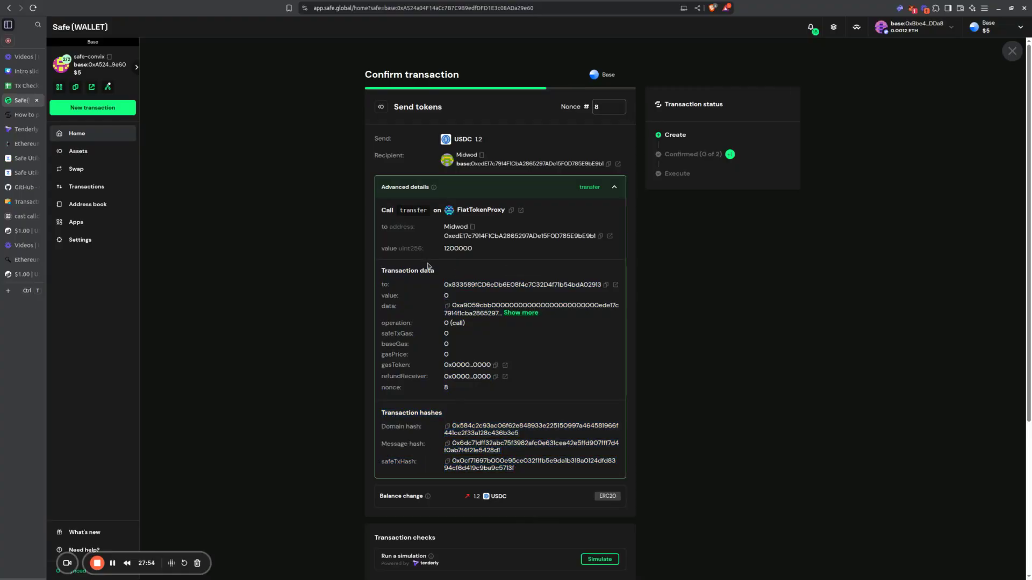
pyautogui.moveTo(383, 213); pyautogui.dragTo(418, 237)
pyautogui.click(422, 227)
pyautogui.moveTo(446, 228)
pyautogui.mouseDown()
pyautogui.moveTo(487, 252)
pyautogui.moveTo(444, 227)
pyautogui.mouseUp()
pyautogui.click(418, 217)
pyautogui.doubleClick(407, 211)
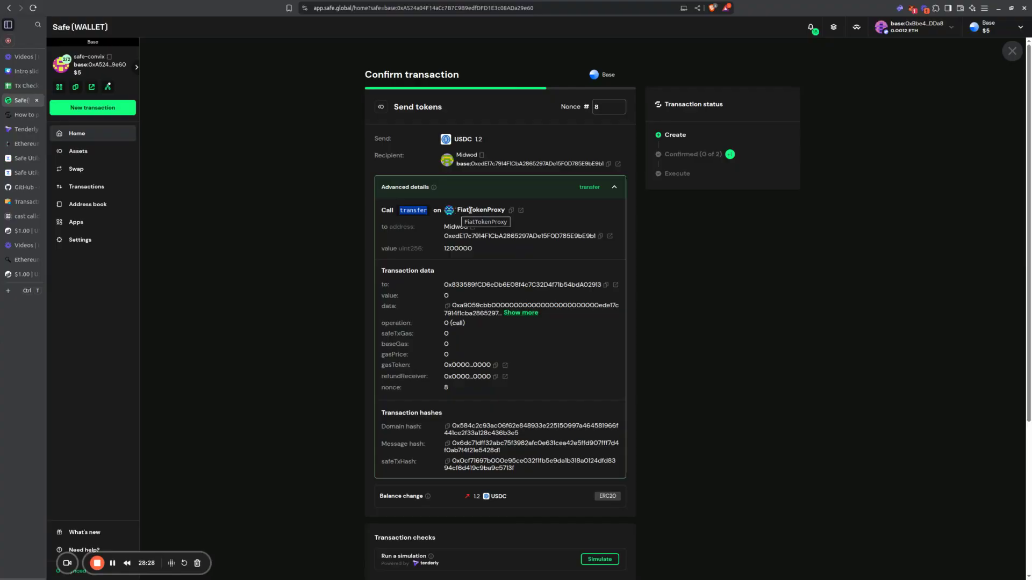
# Step: Open the FiatTokenProxy contract on BaseScan and check the max total supply on its USDC token page
pyautogui.click(520, 210)
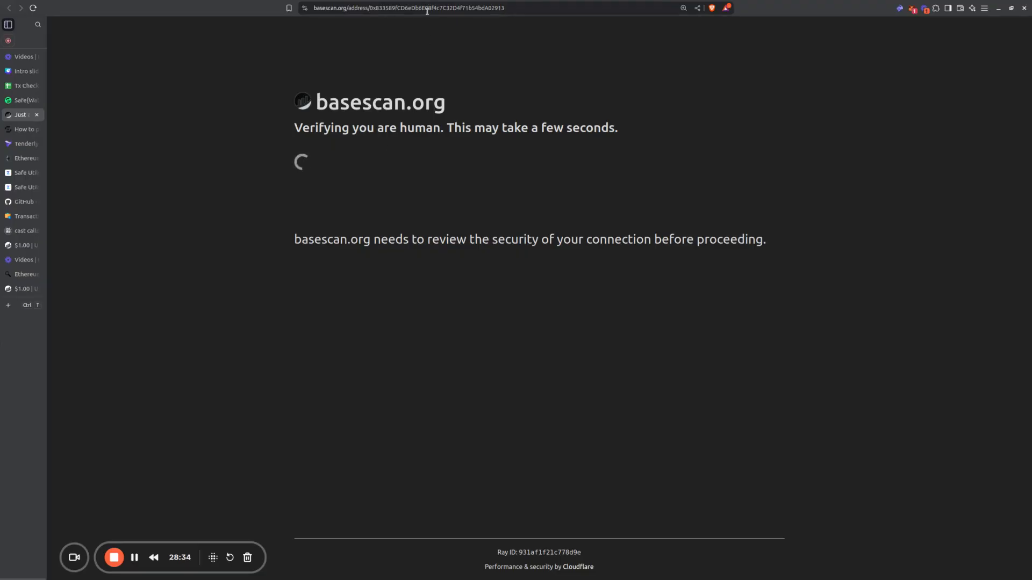
pyautogui.doubleClick(457, 8)
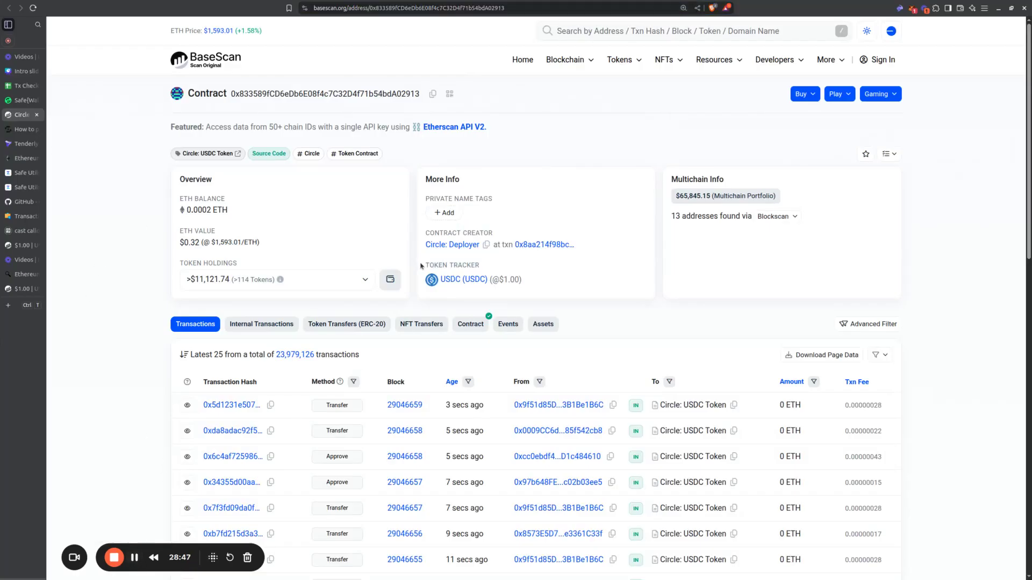
pyautogui.moveTo(419, 265); pyautogui.dragTo(499, 281)
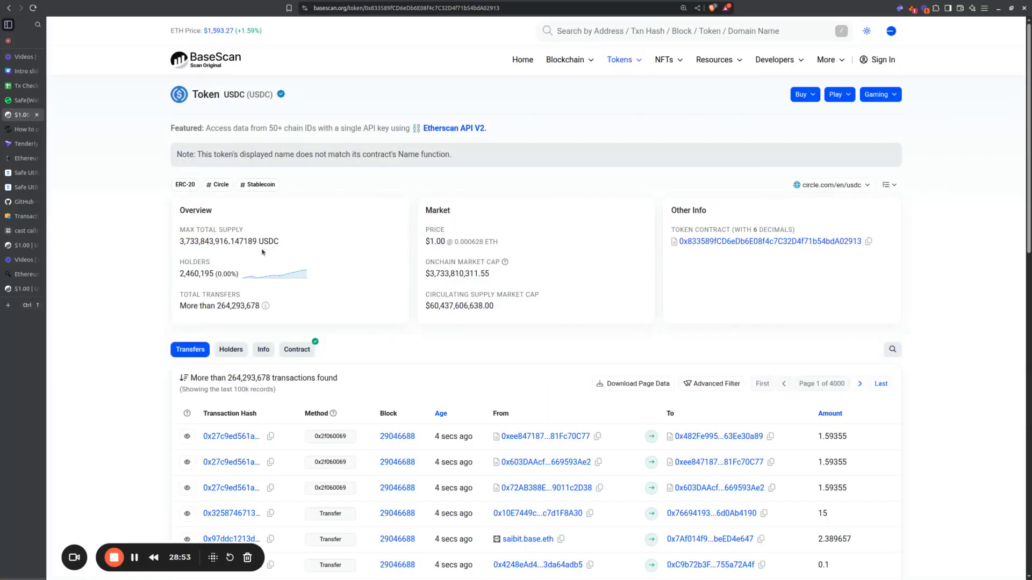
pyautogui.moveTo(181, 242); pyautogui.dragTo(295, 245)
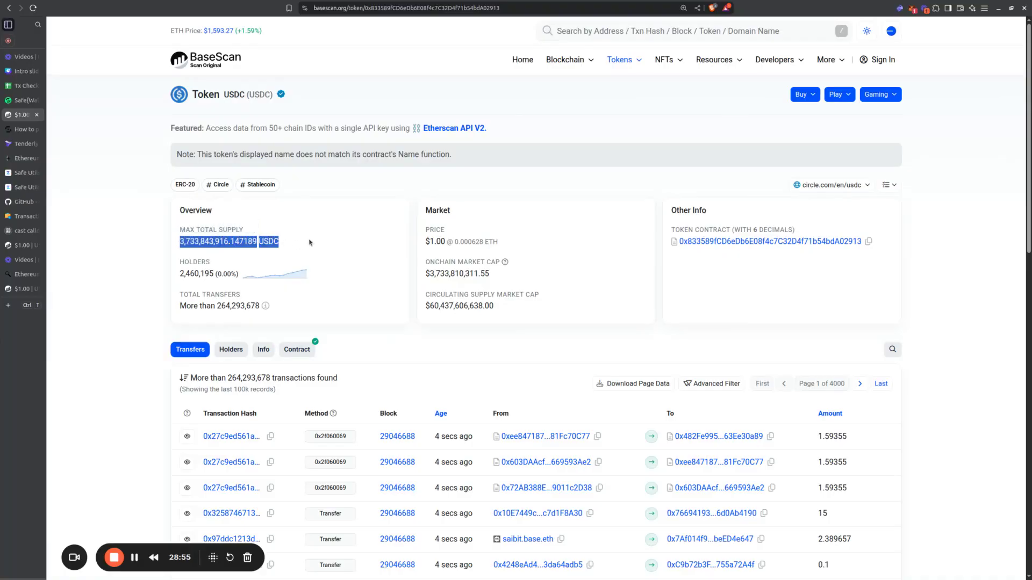
pyautogui.click(306, 244)
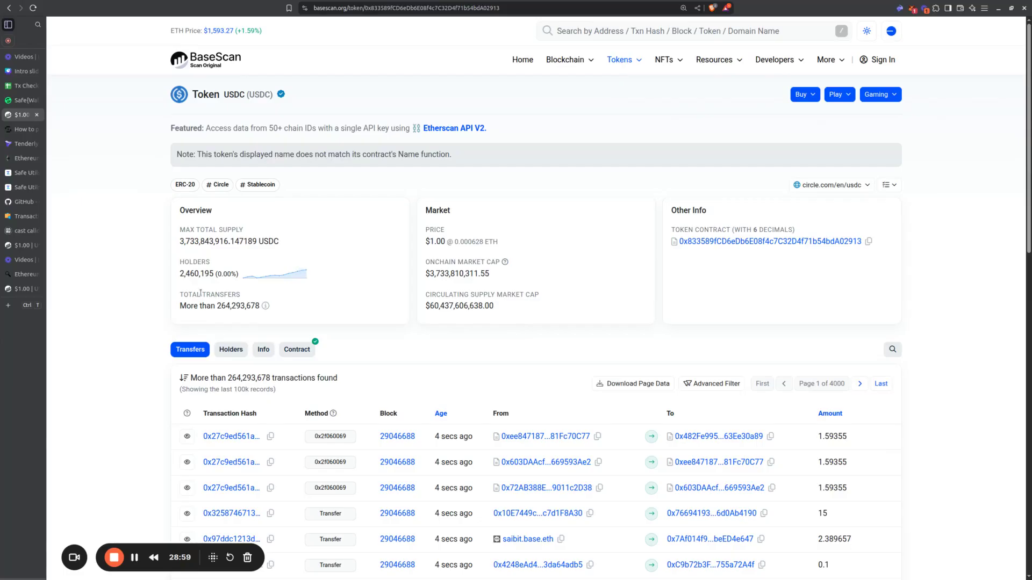
# Step: Review the transfer call in the Safe transaction details, and enter transfer as the Function in F44 of the Tx Checker spreadsheet
pyautogui.click(136, 559)
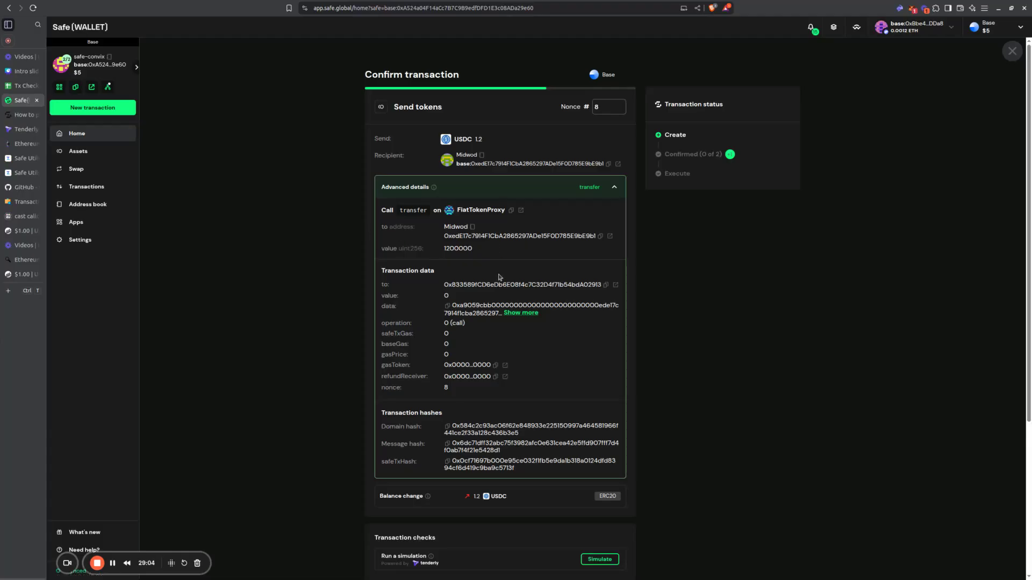
pyautogui.moveTo(435, 279); pyautogui.dragTo(513, 464)
pyautogui.moveTo(508, 252); pyautogui.dragTo(383, 210)
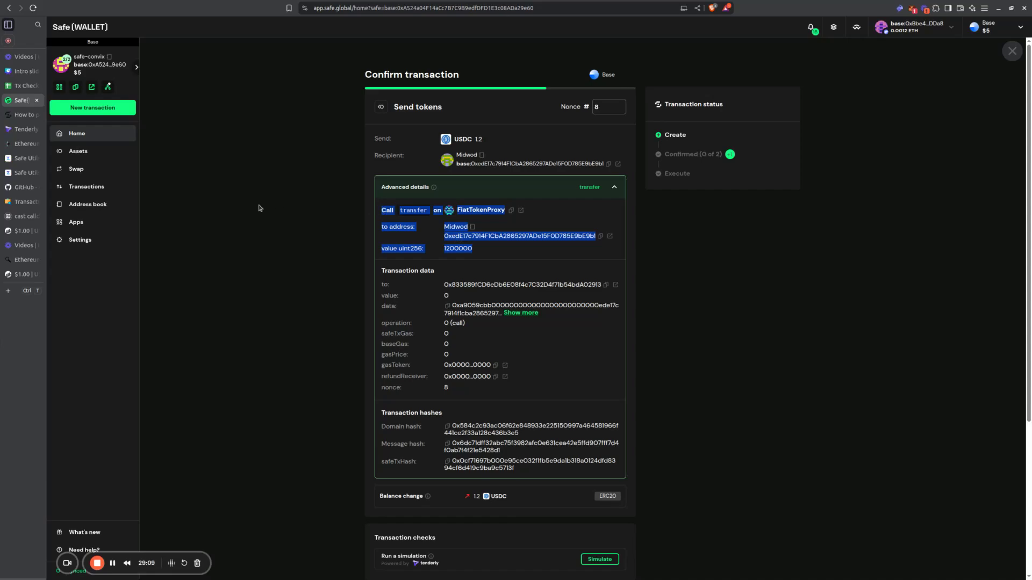
pyautogui.click(25, 86)
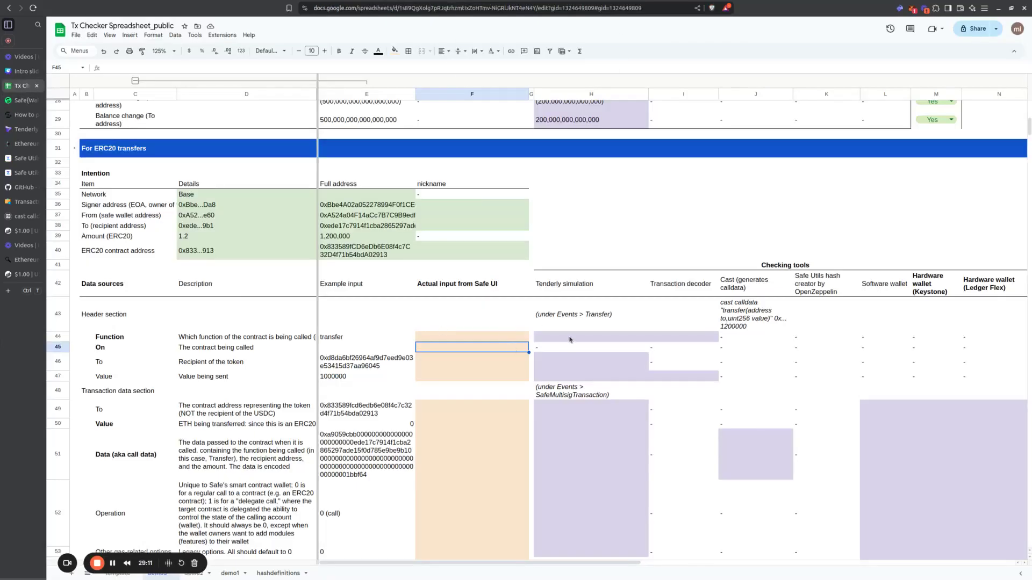
pyautogui.click(517, 337)
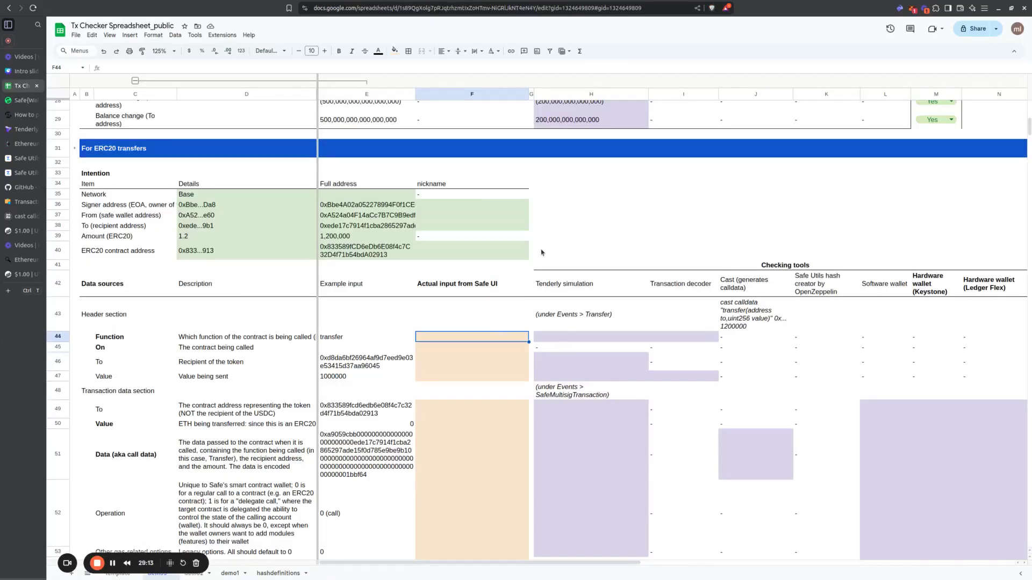
pyautogui.moveTo(54, 322); pyautogui.dragTo(54, 376)
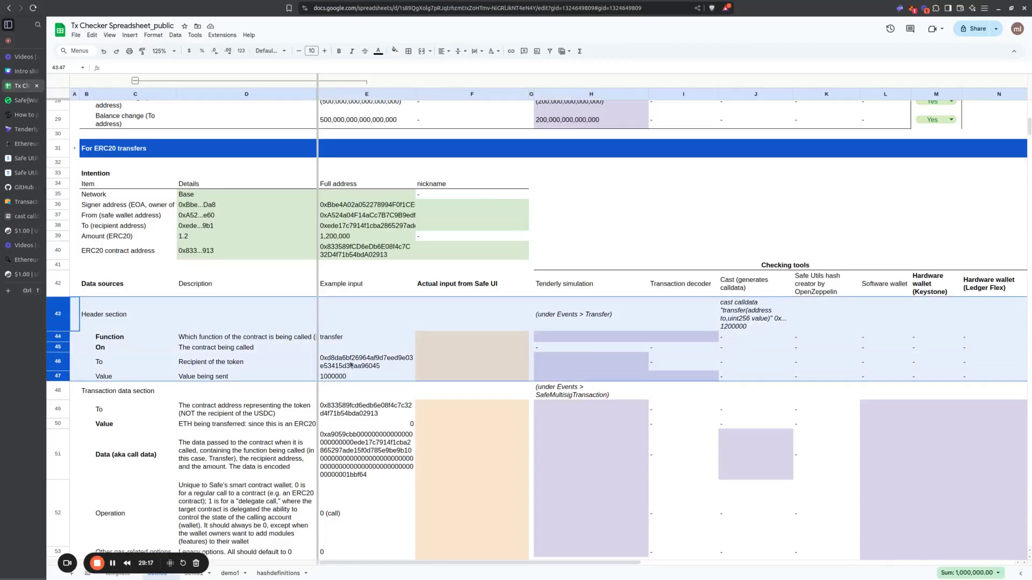
pyautogui.click(500, 338)
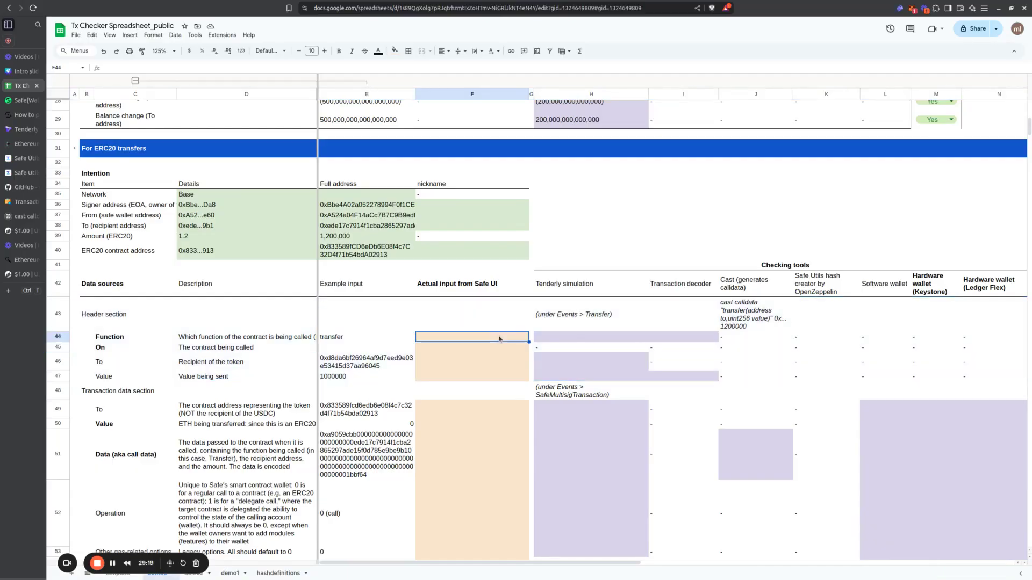
pyautogui.write('transfer')
pyautogui.press('Return')
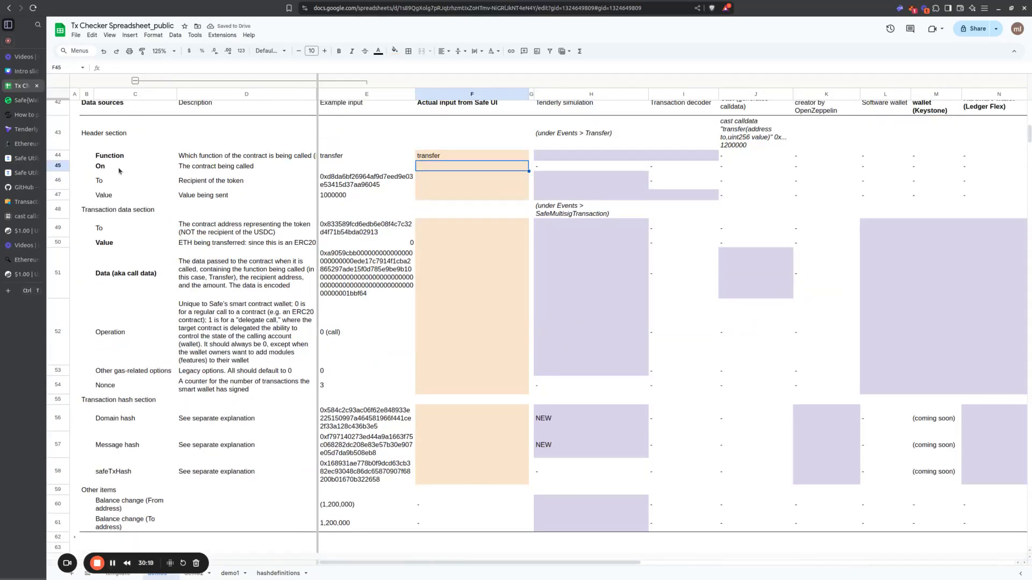
# Step: Copy the FiatTokenProxy contract address from the Safe transaction into the spreadsheet's On row, cell F45
pyautogui.moveTo(121, 168); pyautogui.dragTo(220, 169)
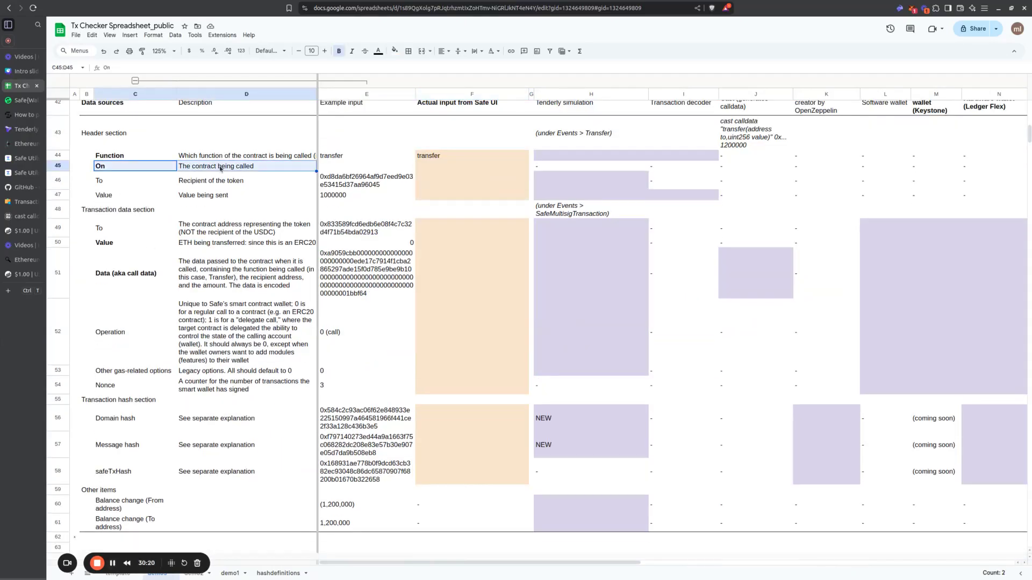
pyautogui.click(24, 100)
pyautogui.click(511, 210)
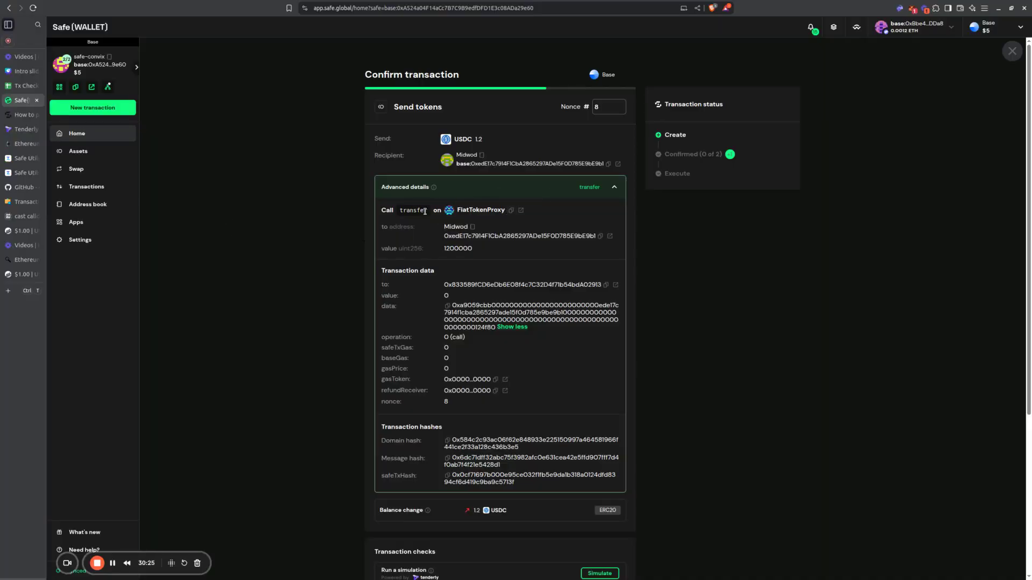
pyautogui.click(22, 86)
pyautogui.click(455, 209)
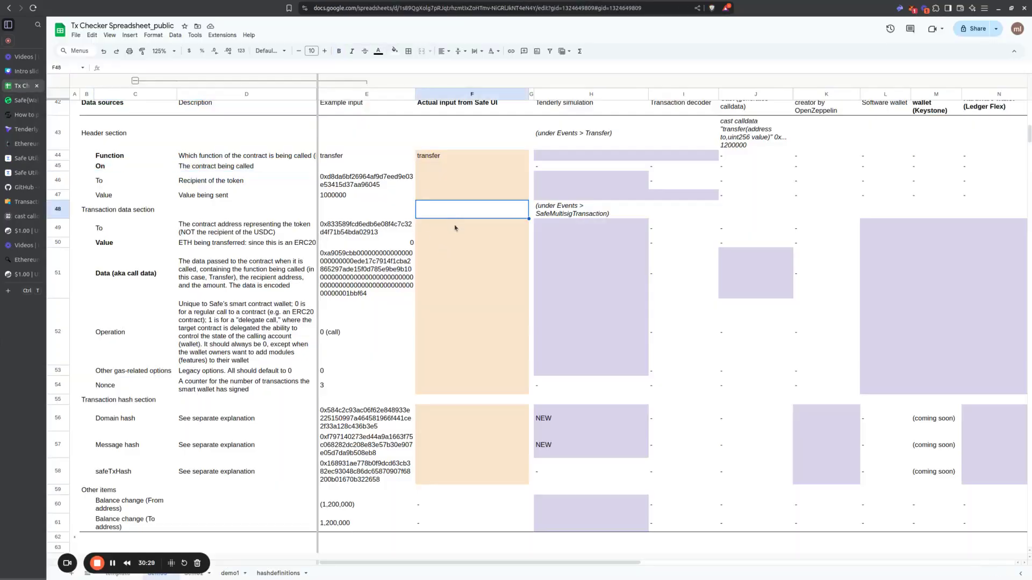
pyautogui.click(458, 169)
pyautogui.hotkey('ctrl', 'v')
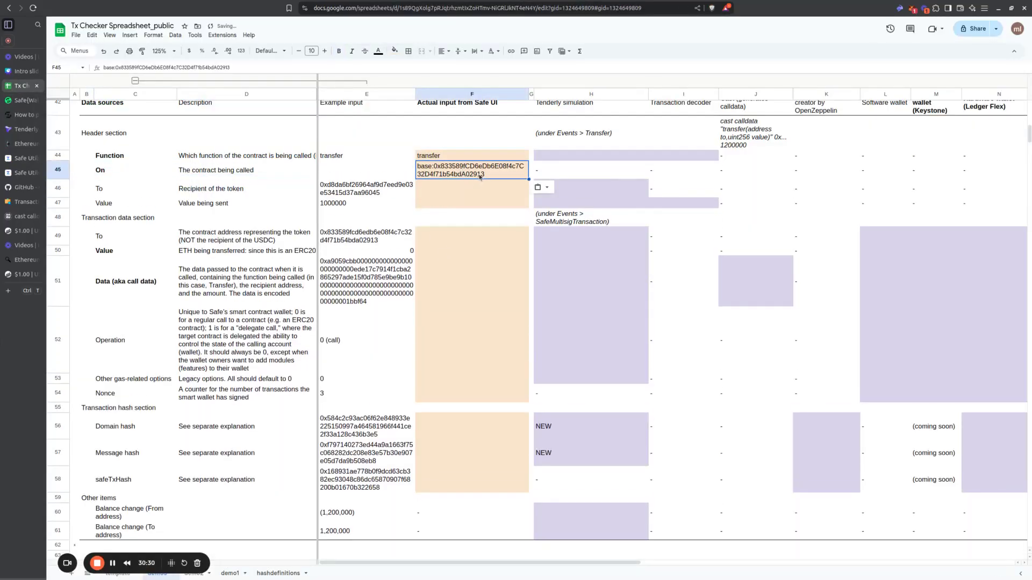
# Step: Copy the token recipient's address from the Safe transfer call into the header section's To row, cell F46
pyautogui.click(424, 195)
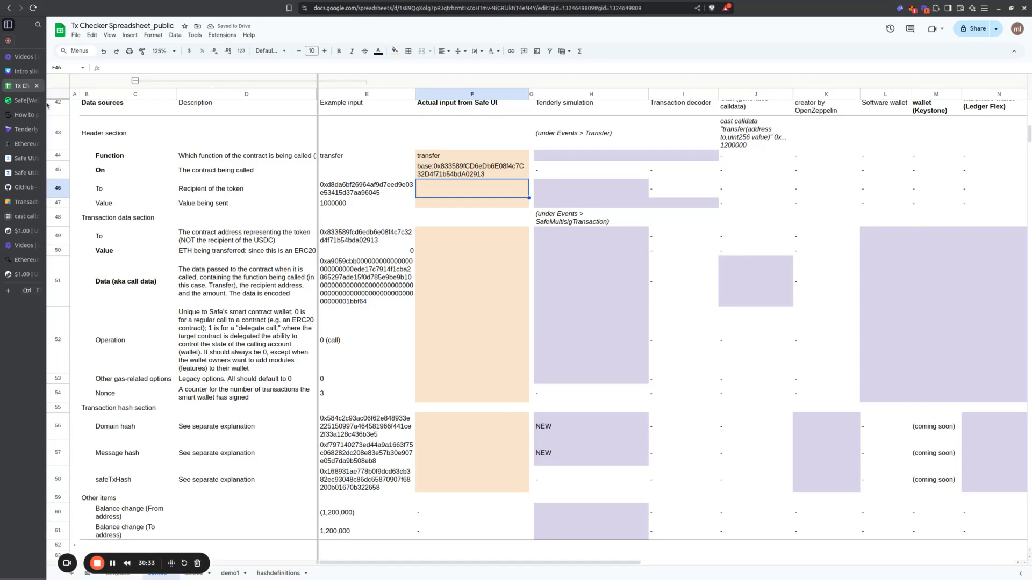
pyautogui.click(28, 101)
pyautogui.click(607, 237)
pyautogui.click(24, 86)
pyautogui.hotkey('ctrl', 'v')
pyautogui.press('Return')
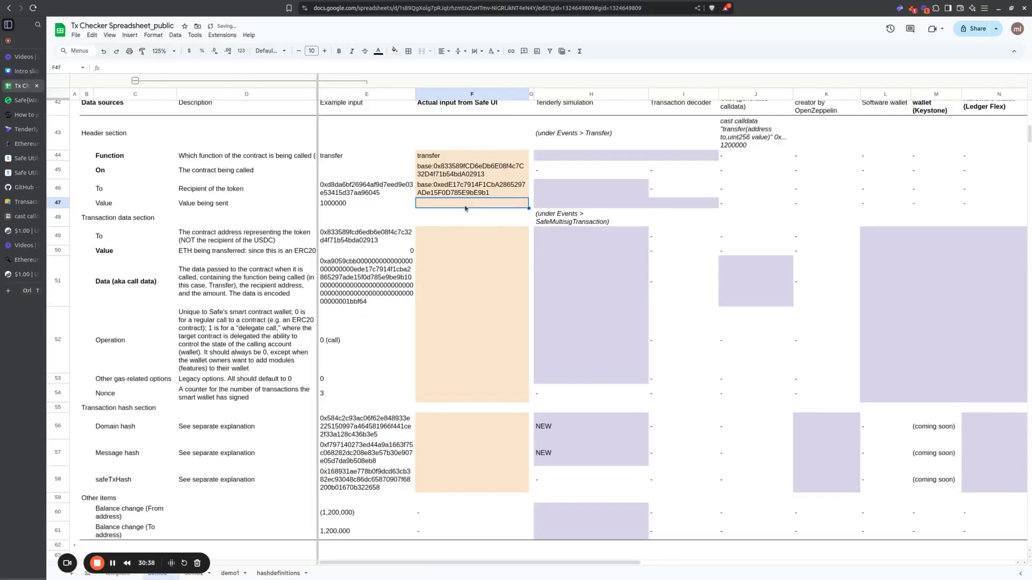
# Step: Copy the uint256 value 1200000 from the Safe transfer call into the header section's Value row, cell F47
pyautogui.click(18, 101)
pyautogui.doubleClick(466, 249)
pyautogui.hotkey('ctrl', 'c')
pyautogui.click(24, 89)
pyautogui.hotkey('ctrl', 'v')
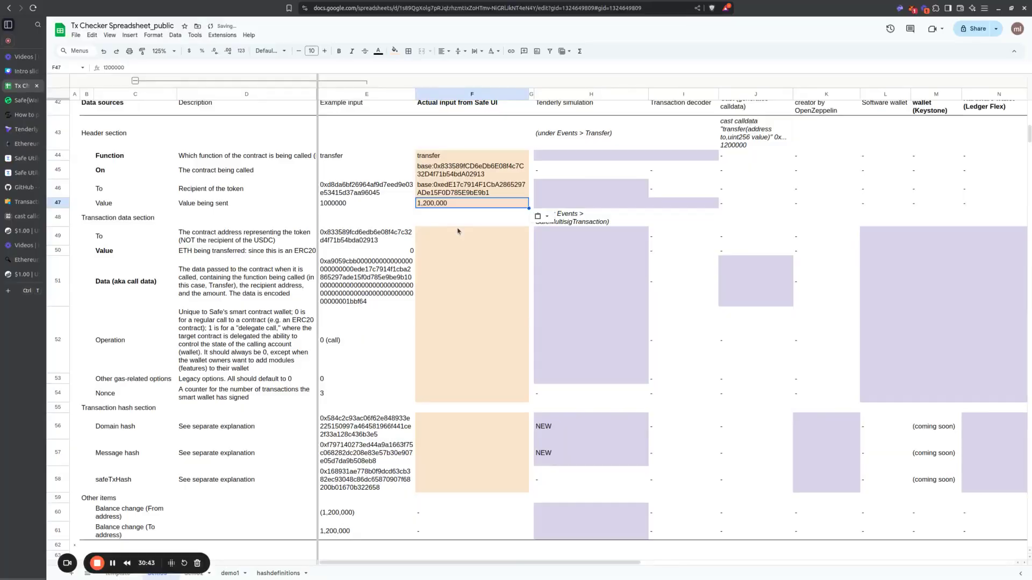
# Step: Copy the token contract address from Safe's Transaction data into the spreadsheet's Transaction data To row, cell F49
pyautogui.click(457, 235)
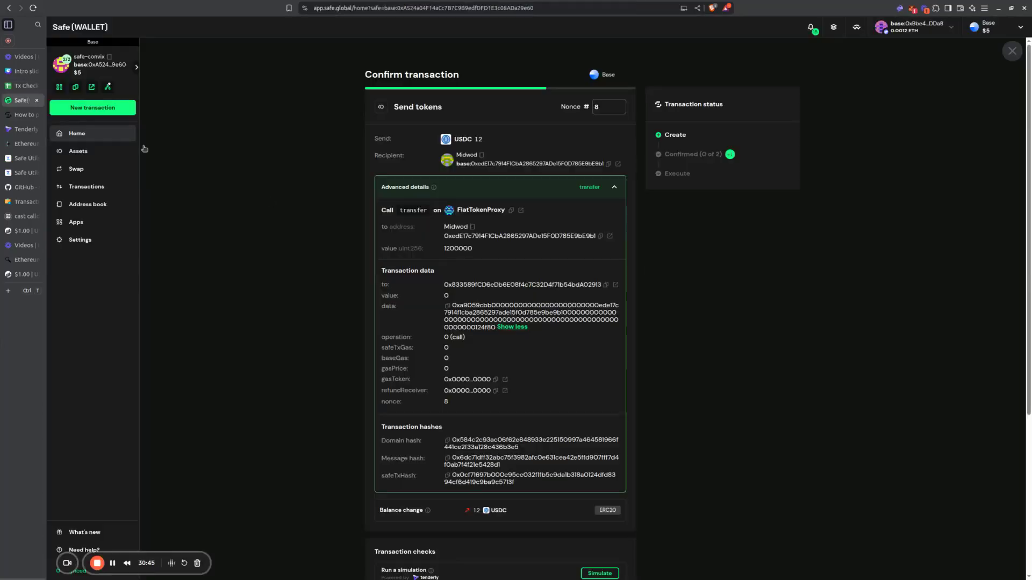
pyautogui.click(22, 100)
pyautogui.scroll(-2, 515, 261)
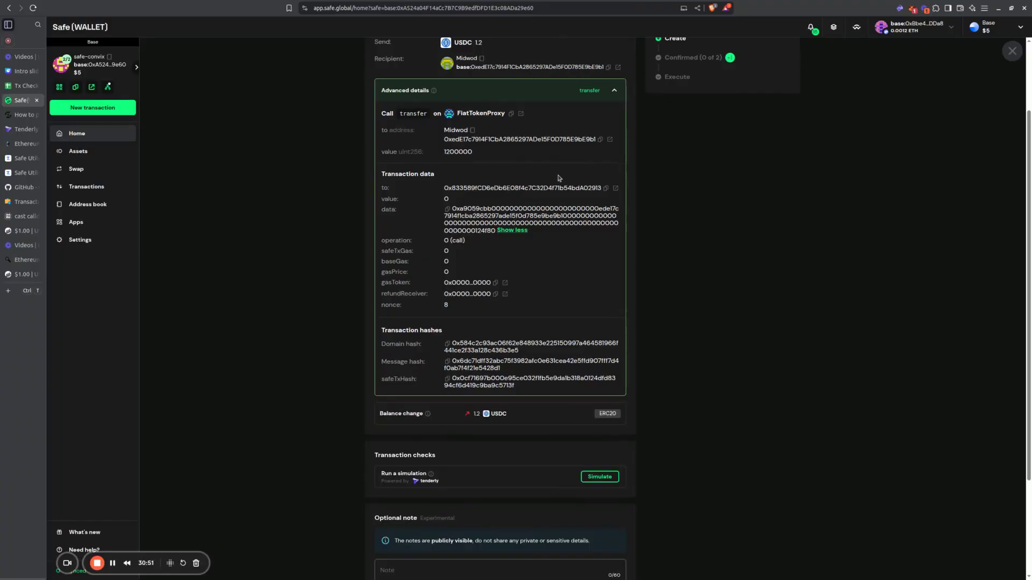
pyautogui.click(607, 189)
pyautogui.hotkey('ctrl', 'Tab')
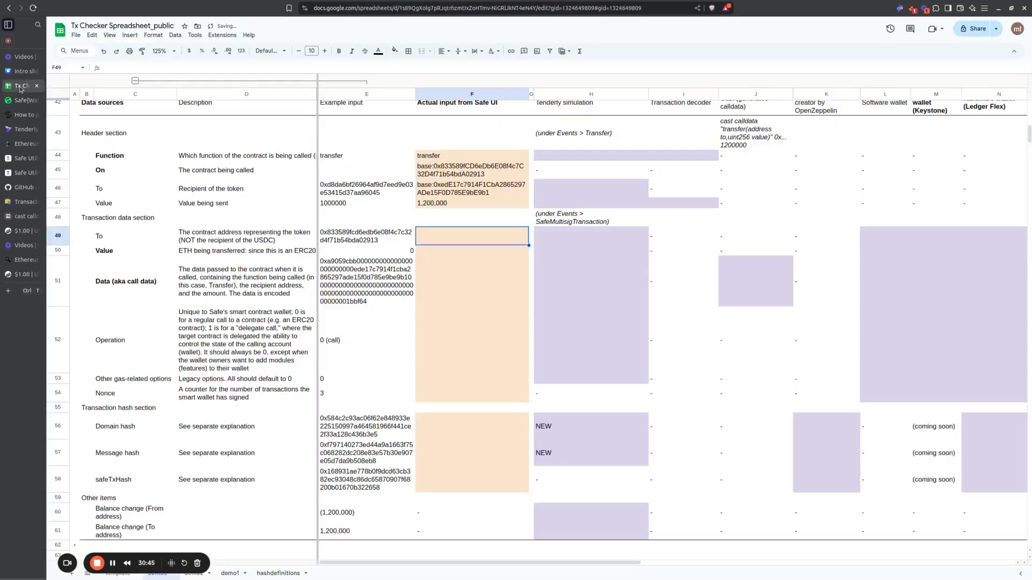
pyautogui.hotkey('ctrl', 'v')
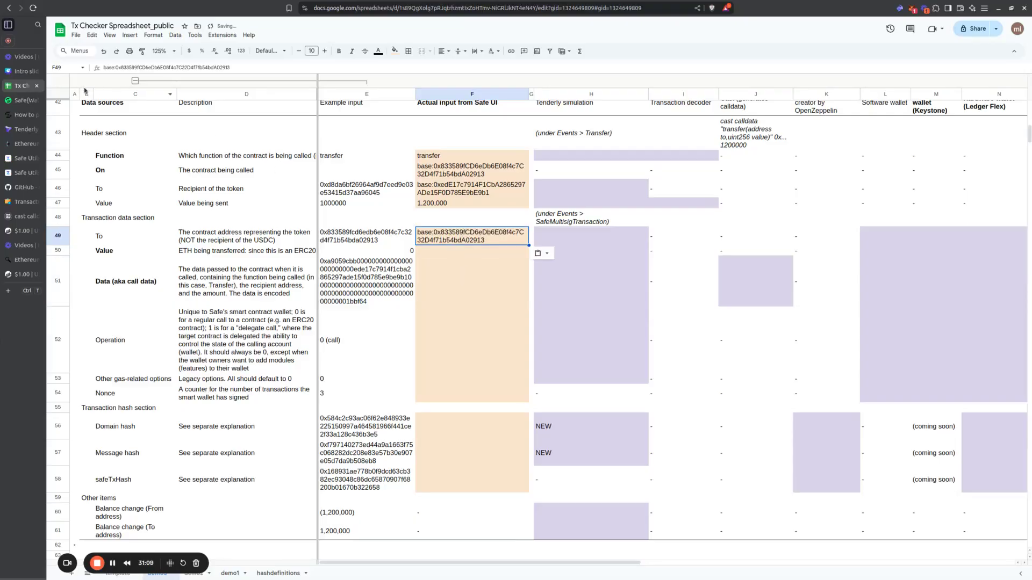
# Step: Copy the ETH value 0 from Safe's Transaction data into the spreadsheet's Value row, cell F50
pyautogui.click(11, 102)
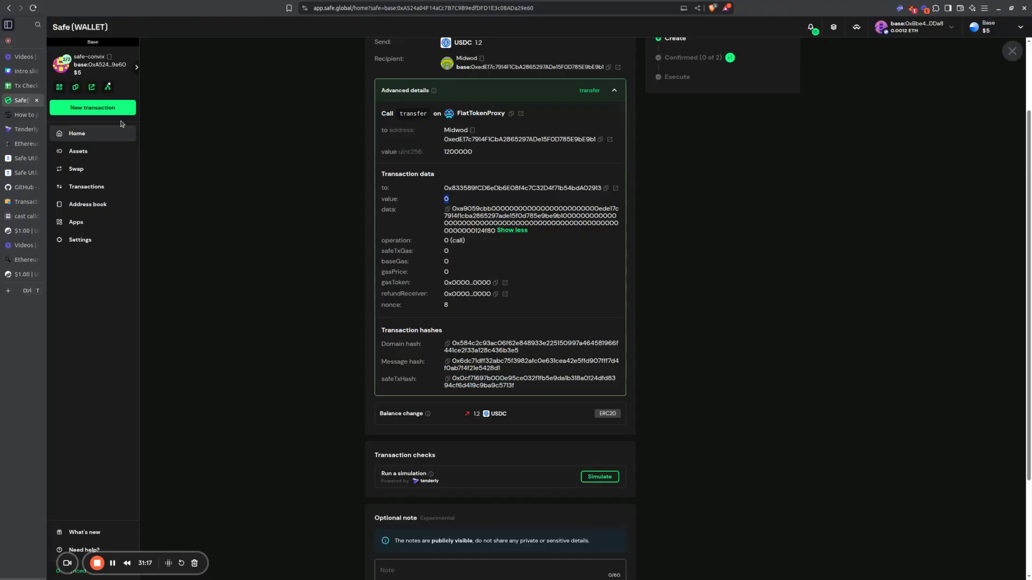
pyautogui.click(21, 86)
pyautogui.click(450, 255)
pyautogui.hotkey('ctrl', 'v')
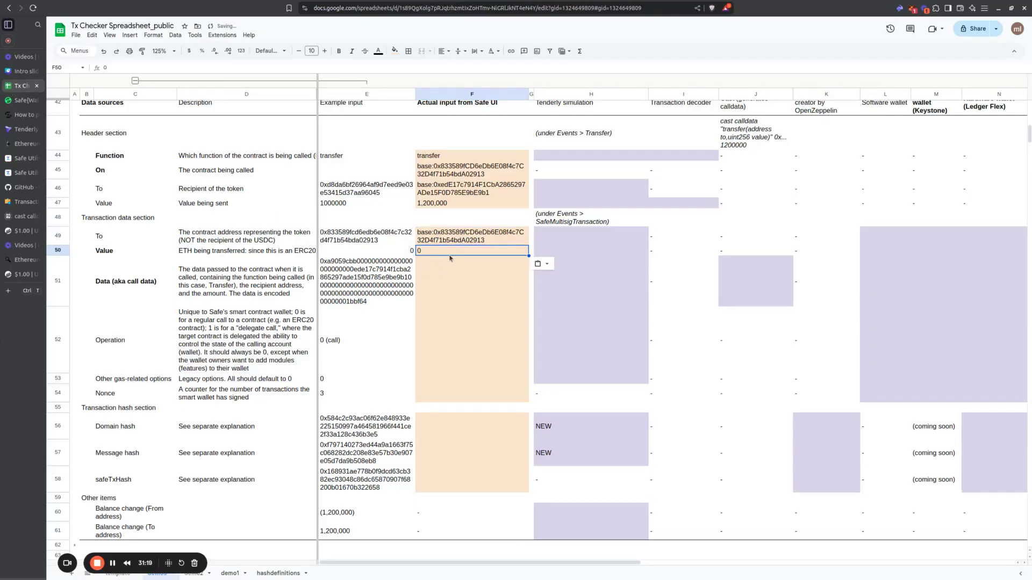
# Step: Copy the full call data from Safe's Transaction data into the spreadsheet's Data row, cell F51
pyautogui.click(21, 100)
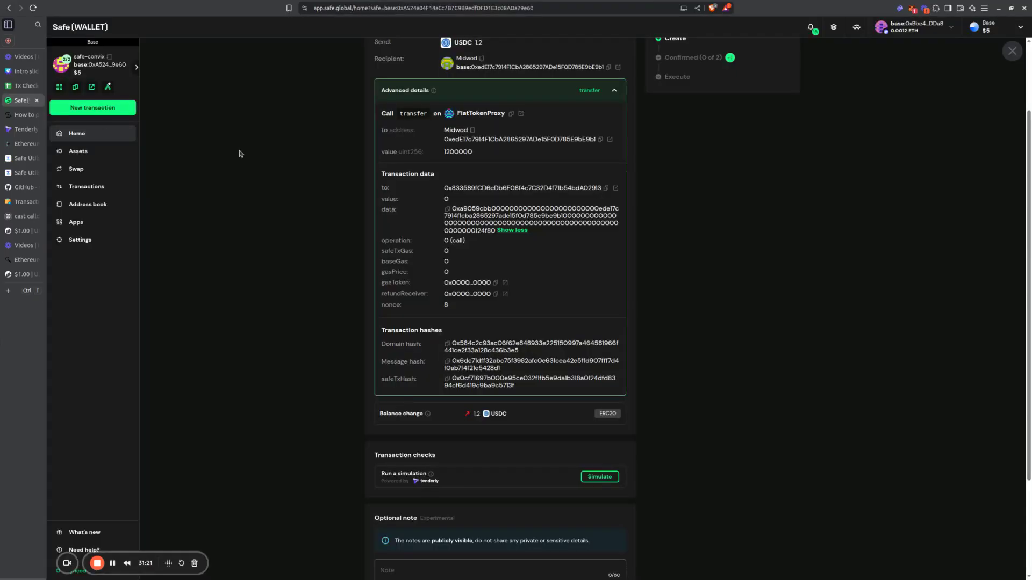
pyautogui.doubleClick(508, 216)
pyautogui.doubleClick(509, 216)
pyautogui.hotkey('ctrl', 'c')
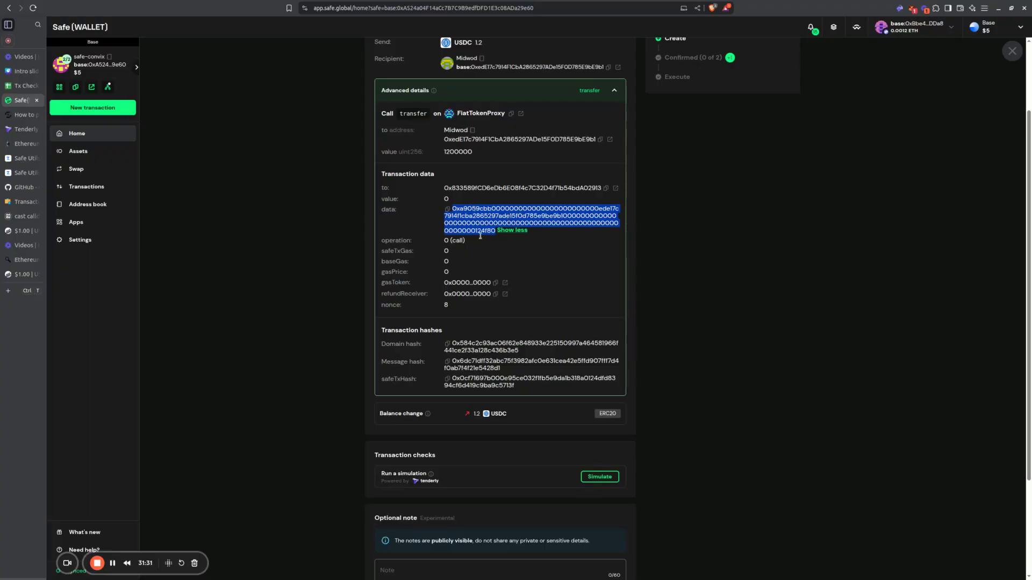
pyautogui.click(20, 86)
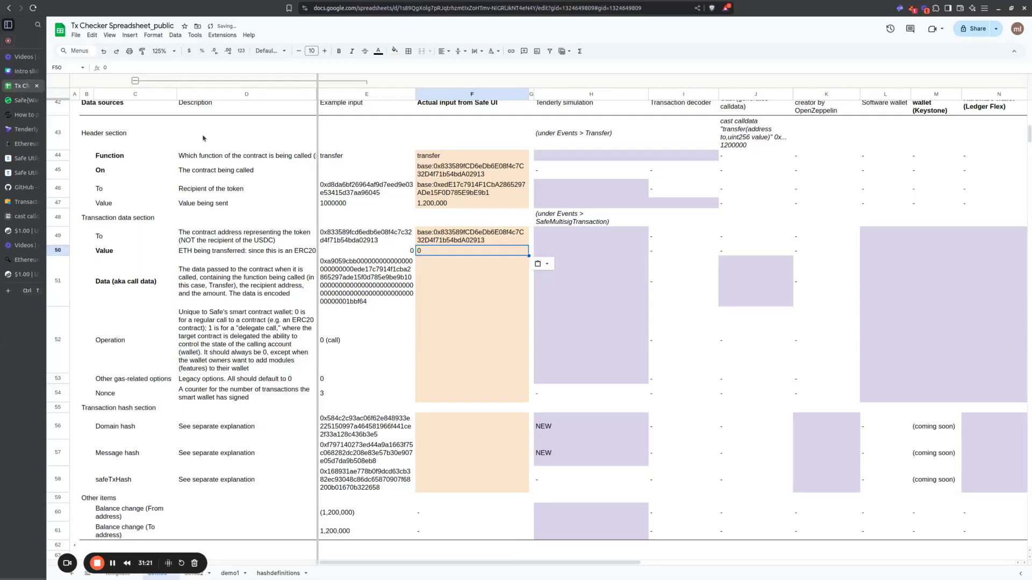
pyautogui.click(473, 266)
pyautogui.hotkey('ctrl', 'v')
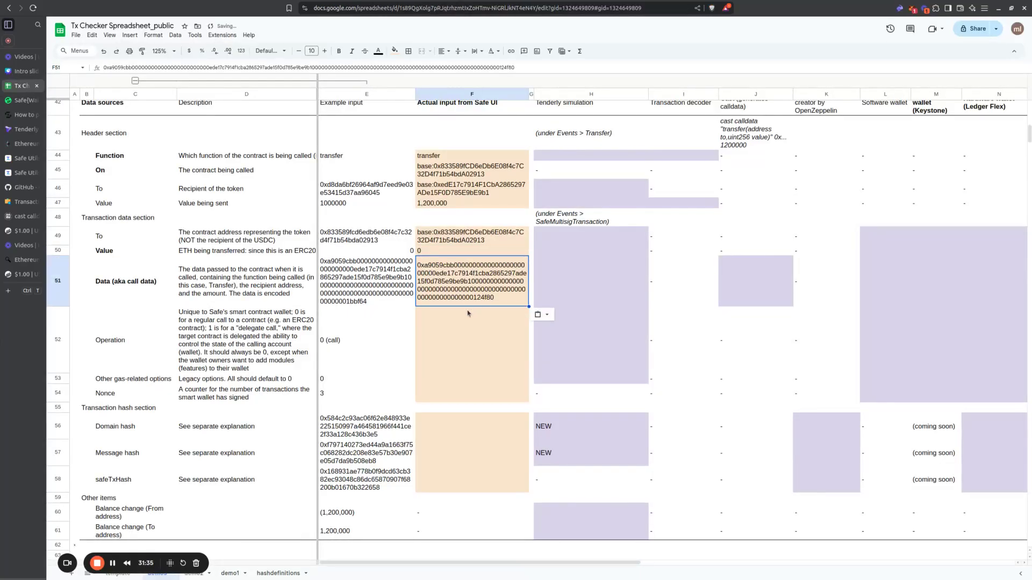
# Step: Fill F52:F58 from Safe with operation 0 (call), gas options 0, nonce 8 and the domain, message and safeTxHash hashes
pyautogui.click(461, 324)
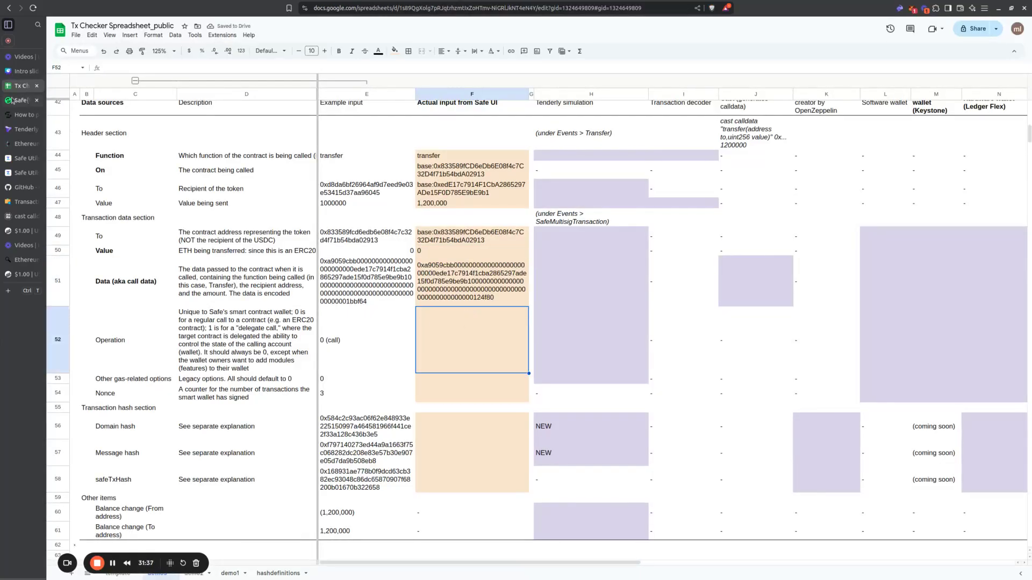
pyautogui.click(21, 100)
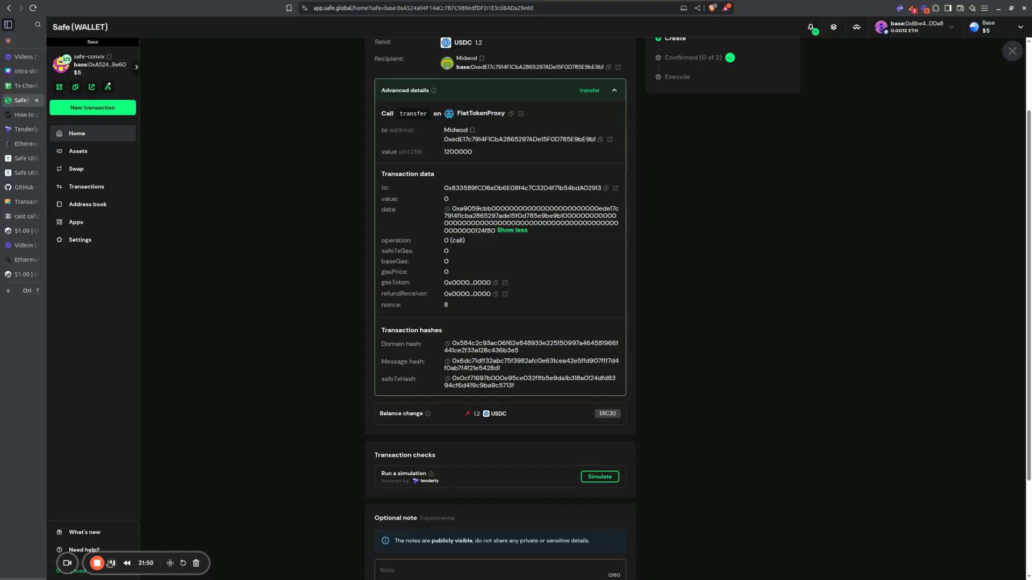
pyautogui.hotkey('ctrl', 'shift', 'Tab')
pyautogui.moveTo(446, 168); pyautogui.dragTo(427, 490)
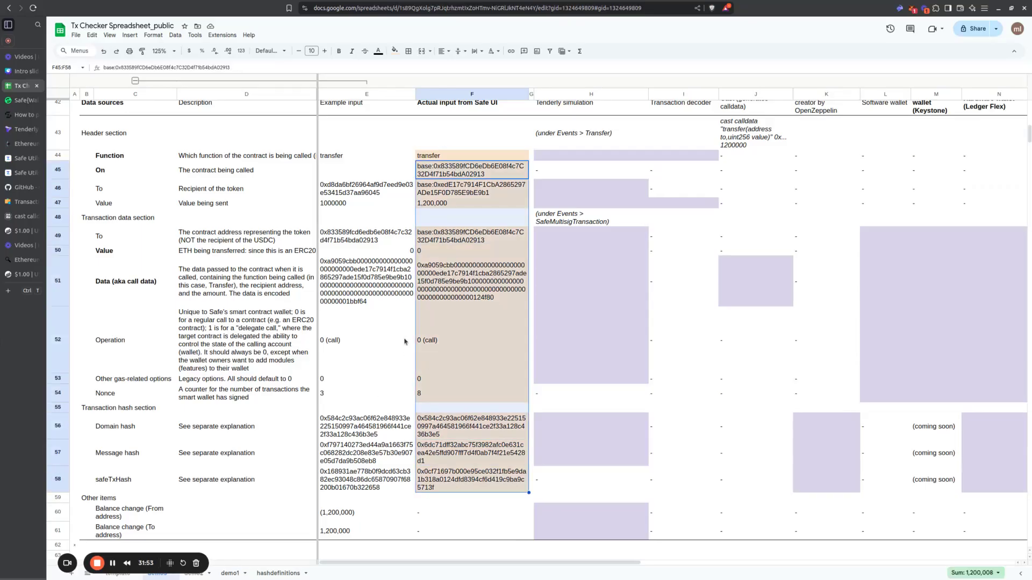
# Step: In Safe{Wallet}, simulate the transaction with Tenderly and open the simulation's result page
pyautogui.click(25, 102)
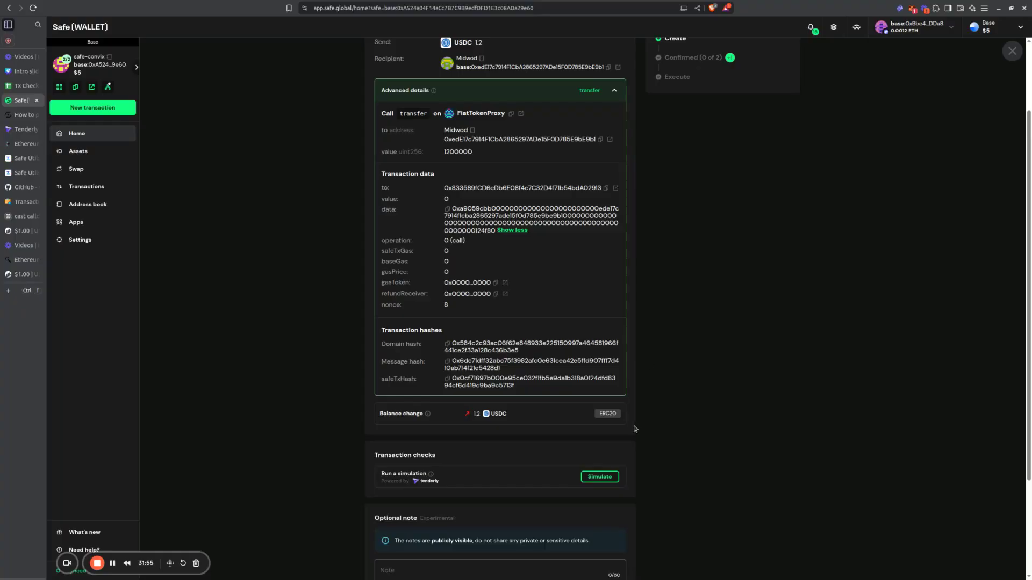
pyautogui.scroll(-3, 636, 423)
pyautogui.click(612, 346)
pyautogui.scroll(4, 679, 409)
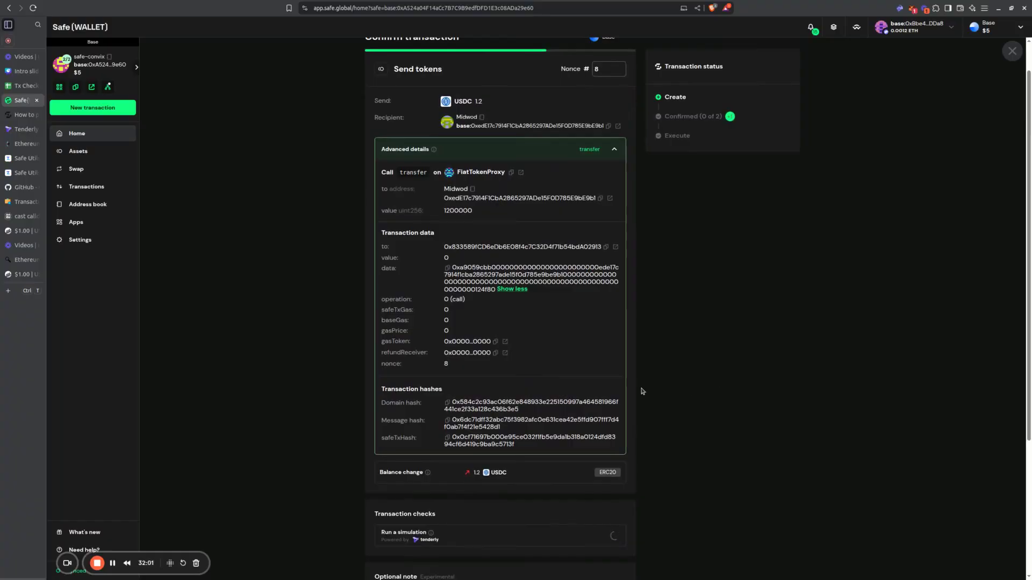
pyautogui.click(112, 563)
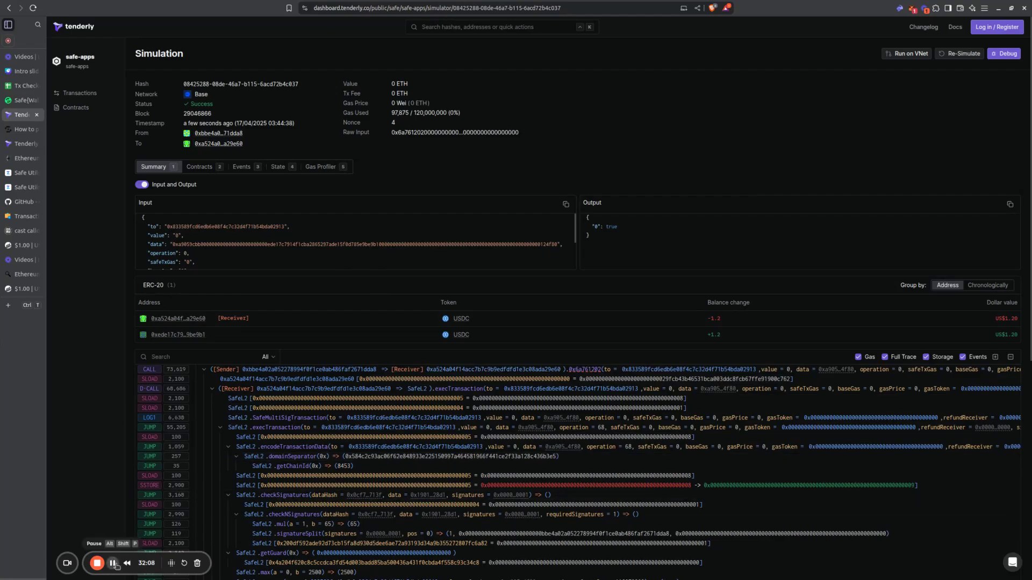
# Step: Fill the spreadsheet's Tenderly simulation column, H44 to H61, with the simulated transfer, transaction data, hashes and balance changes, and review it
pyautogui.hotkey('ctrl', 'w')
pyautogui.moveTo(588, 165); pyautogui.dragTo(574, 540)
pyautogui.scroll(-2, 607, 343)
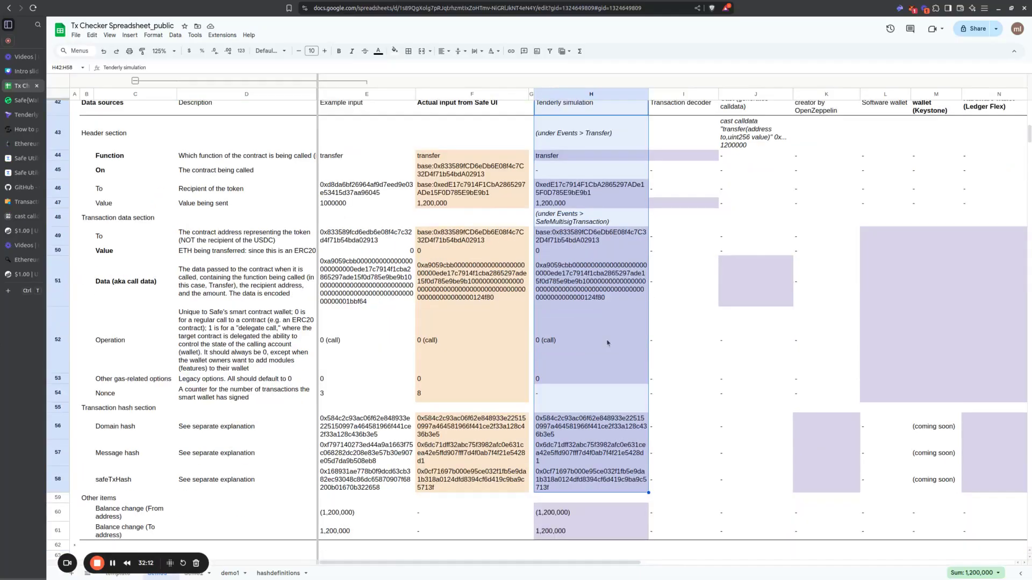
pyautogui.scroll(2, 607, 343)
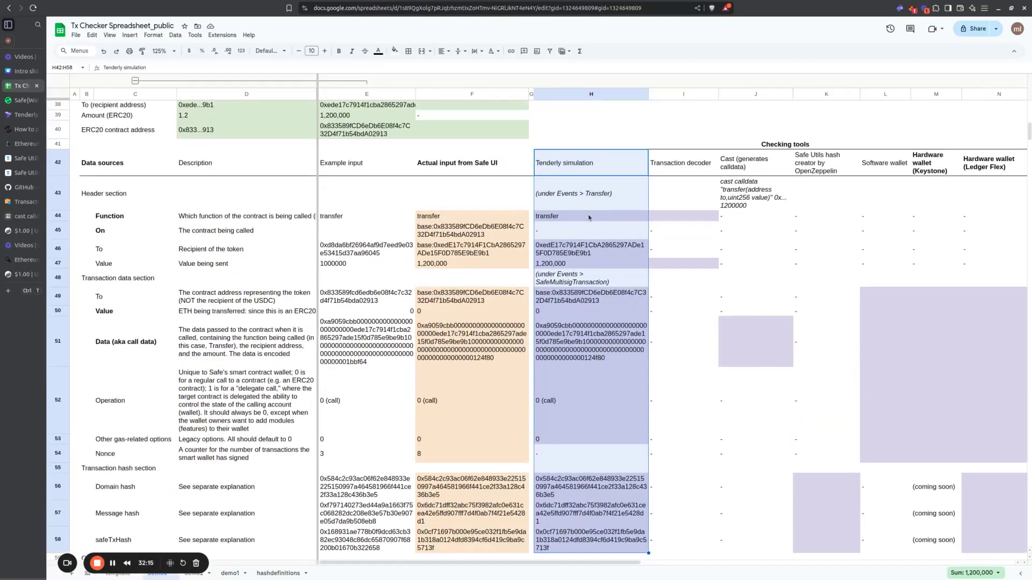
pyautogui.click(587, 197)
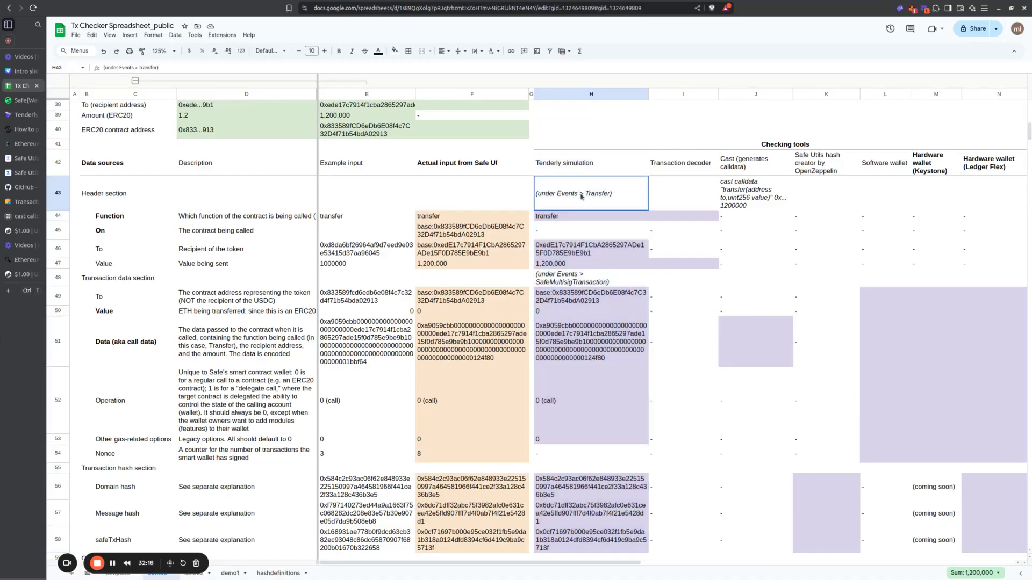
# Step: Copy the Tenderly call data from H51 into the 4byte.directory Transaction decoder and view the decoded transfer's recipient and amount
pyautogui.click(681, 171)
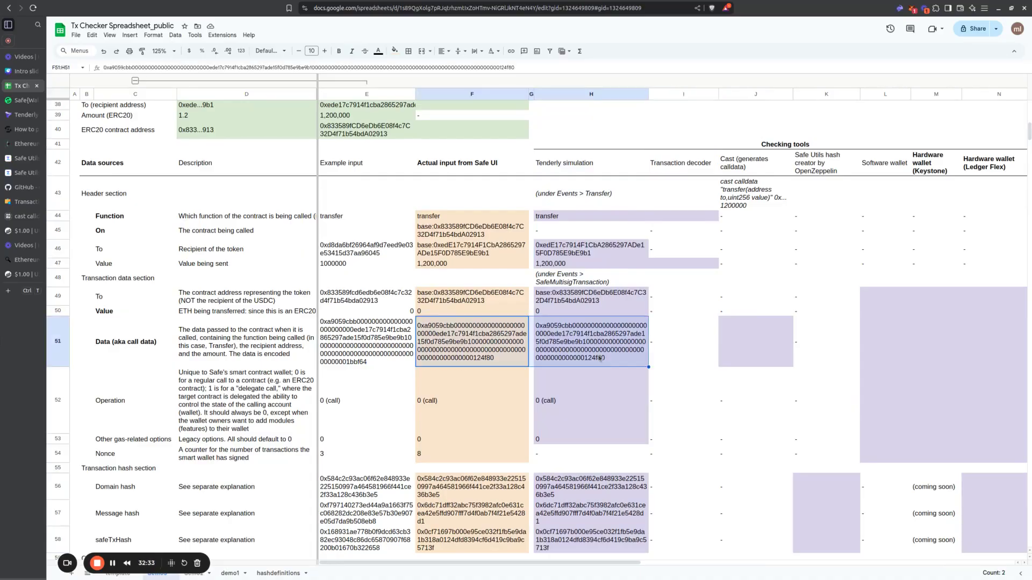
pyautogui.click(598, 355)
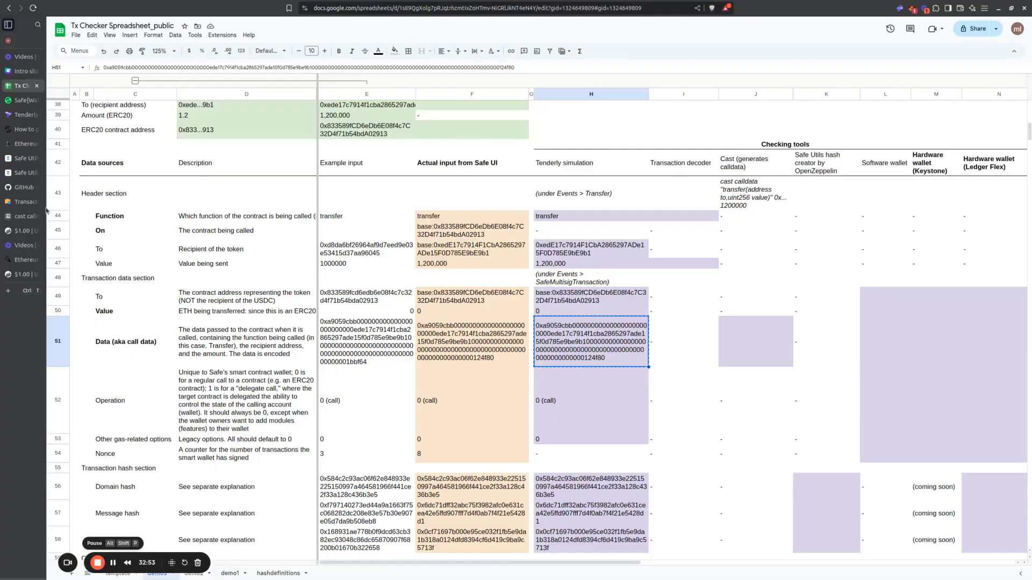
pyautogui.click(26, 203)
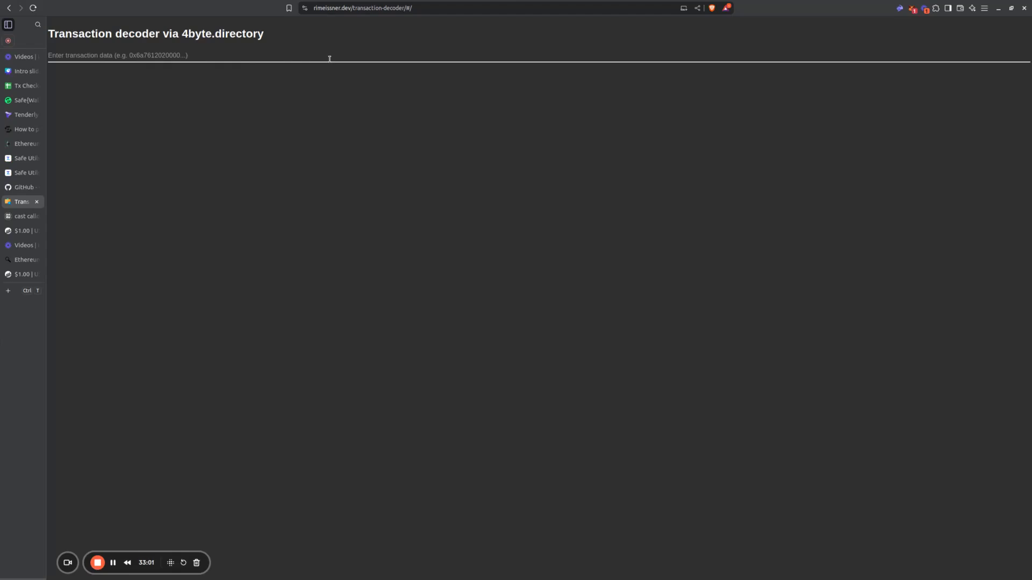
pyautogui.click(141, 56)
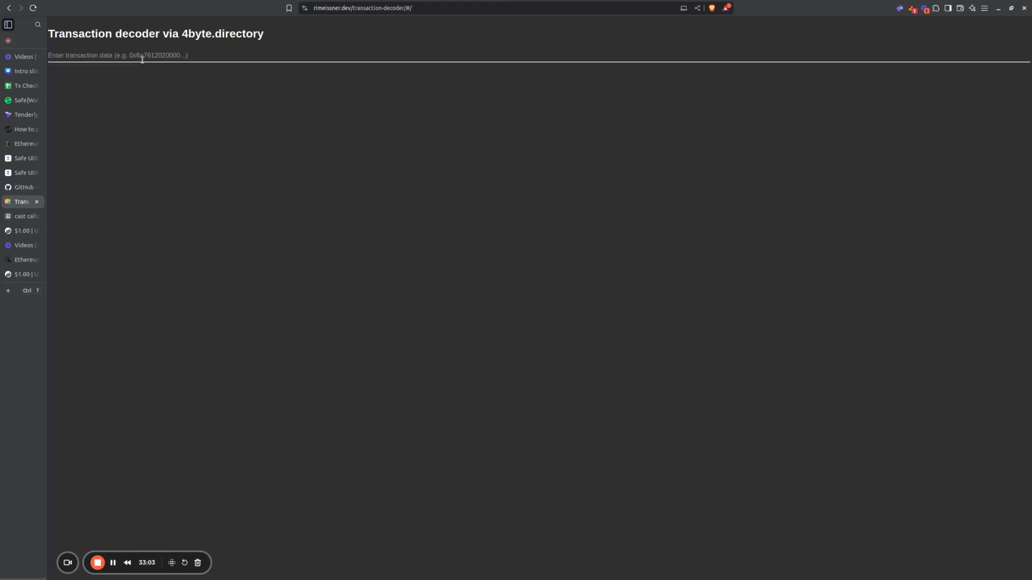
pyautogui.hotkey('ctrl', 'v')
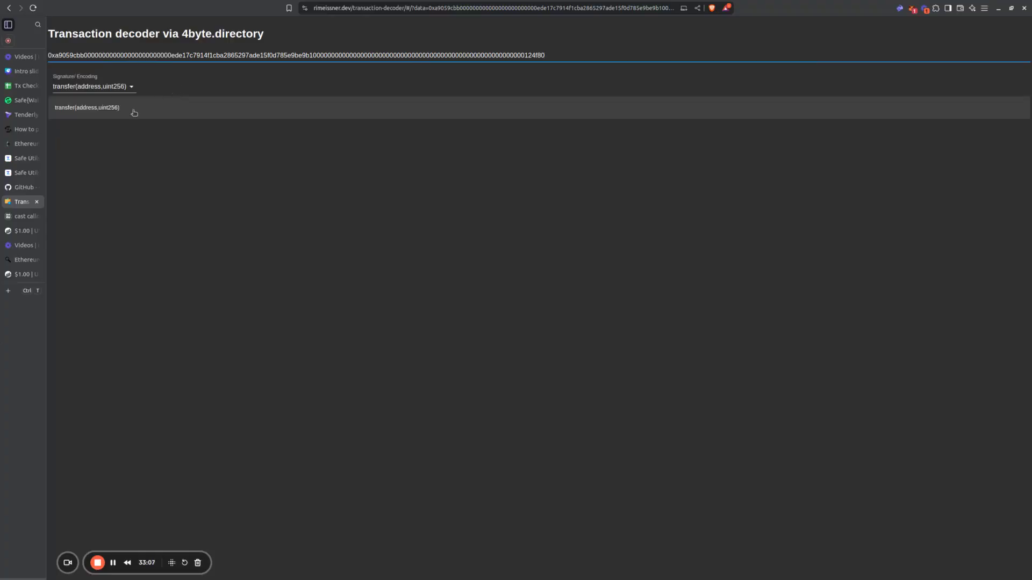
pyautogui.click(134, 111)
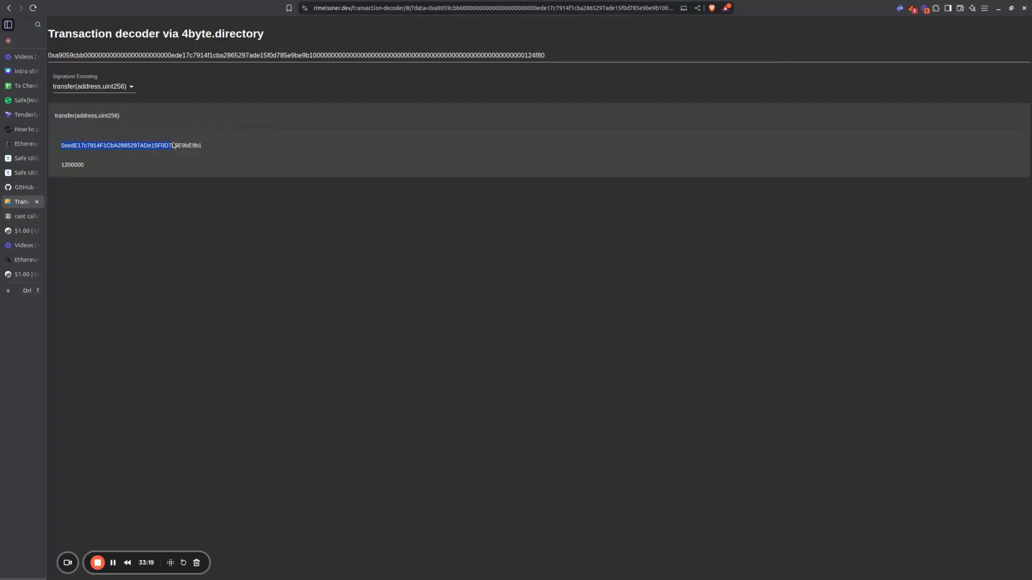
pyautogui.click(138, 150)
pyautogui.doubleClick(75, 165)
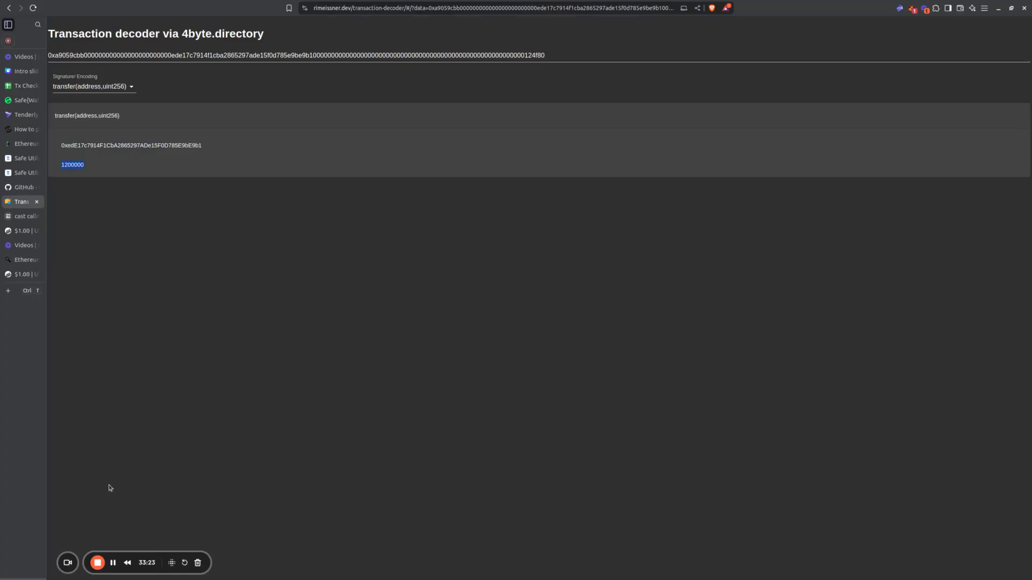
# Step: Fill the spreadsheet's Transaction decoder column with transfer as the function in I44 and 1200000 as the value in I47
pyautogui.click(24, 88)
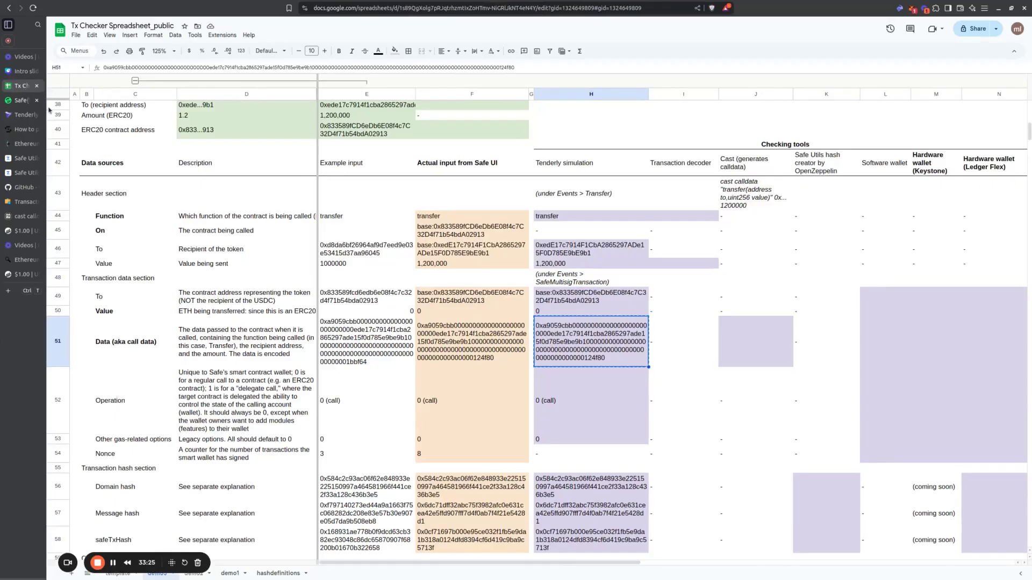
pyautogui.click(693, 217)
pyautogui.write('tra')
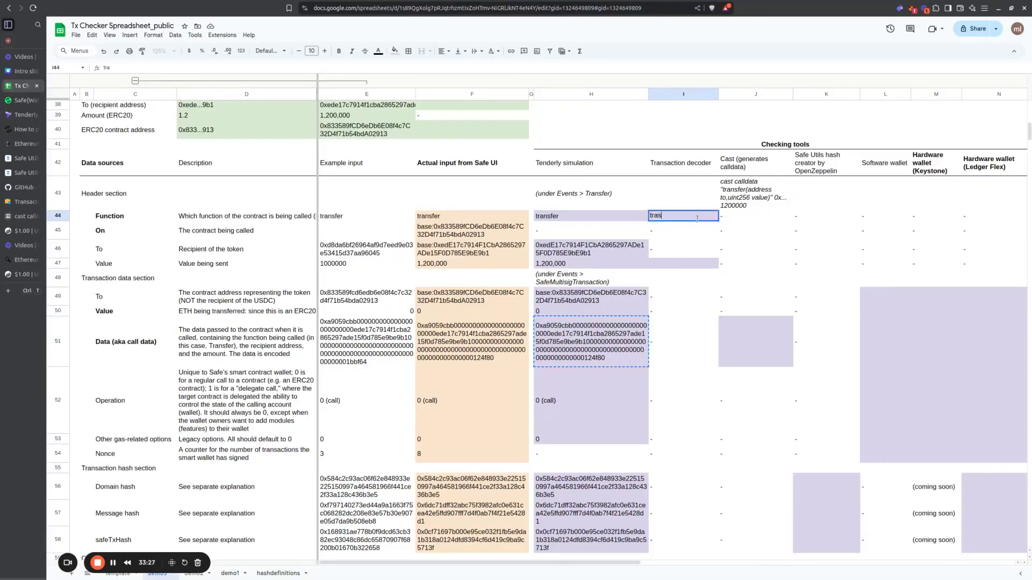
pyautogui.write('nsf')
pyautogui.press('Return')
pyautogui.press('Down')
pyautogui.press('Down')
pyautogui.write('1200000')
pyautogui.press('Return')
pyautogui.press('Up')
pyautogui.press('Down')
pyautogui.press('Up')
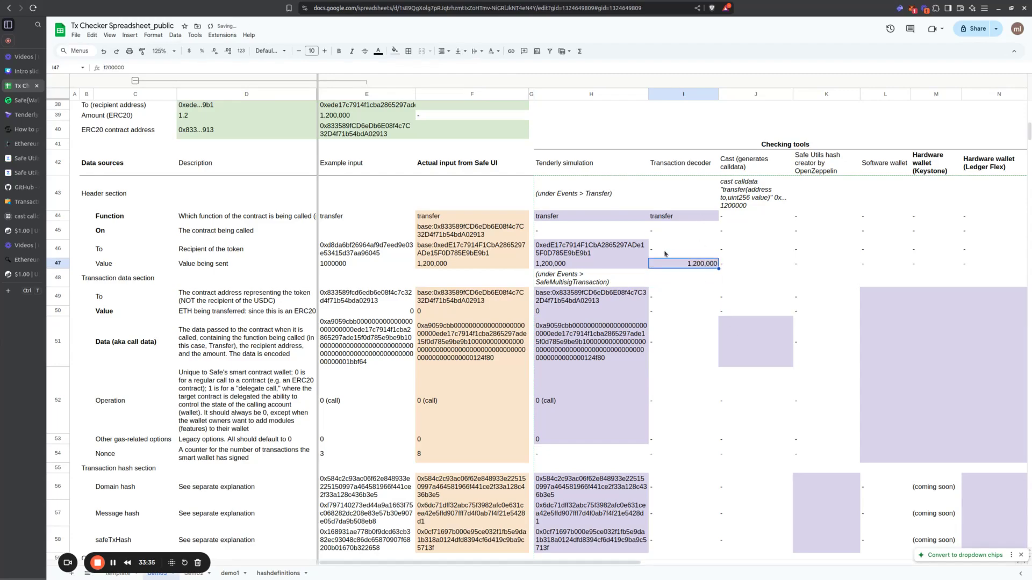
pyautogui.moveTo(669, 167); pyautogui.dragTo(671, 272)
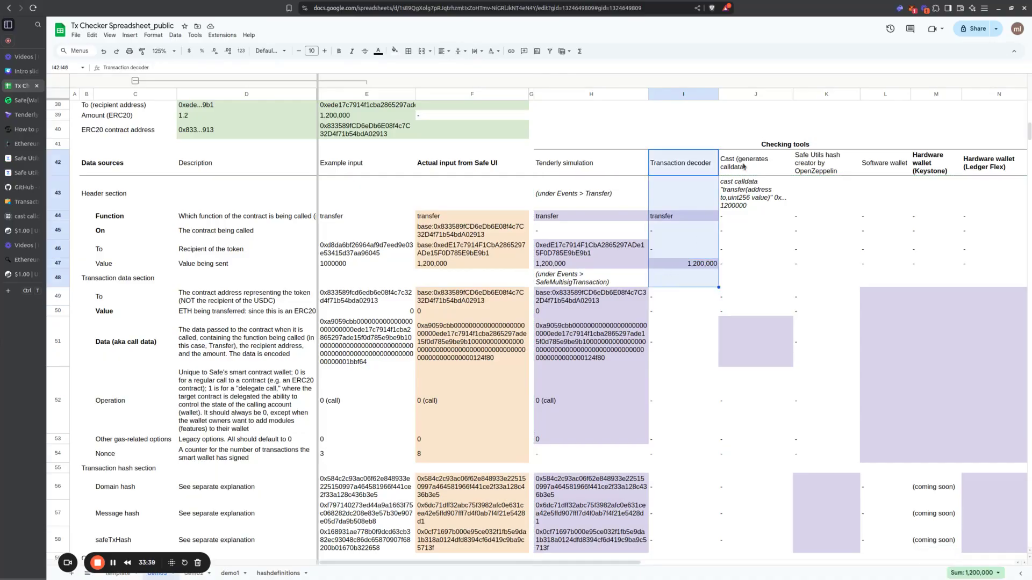
# Step: Review the Cast column's purpose against the Intention details, the Tenderly call data in H51 and the empty data cell J51
pyautogui.click(744, 167)
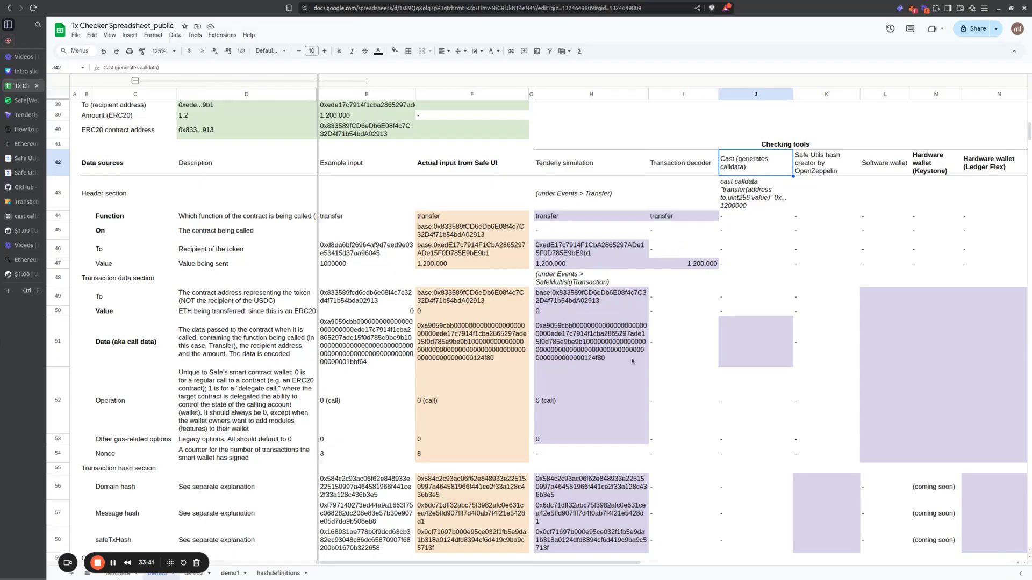
pyautogui.scroll(3, 359, 225)
pyautogui.moveTo(231, 194); pyautogui.dragTo(249, 251)
pyautogui.click(622, 458)
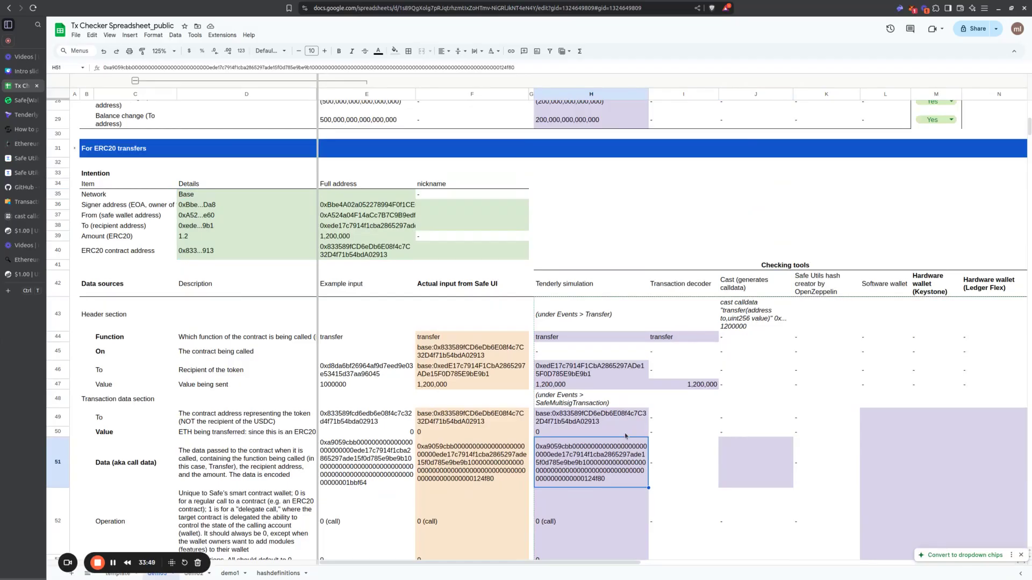
pyautogui.click(780, 476)
pyautogui.scroll(-3, 779, 462)
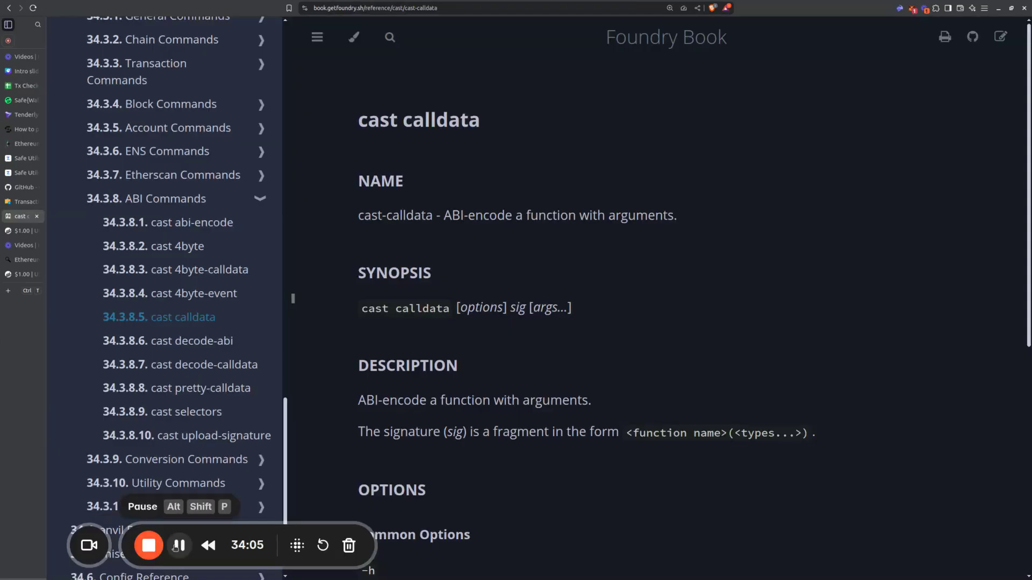
# Step: In the Foundry Book, examine the cast calldata example's syntax, including the function signature, argument types and argument values
pyautogui.hotkey('ctrl', 'shift', 'Tab')
pyautogui.click(23, 217)
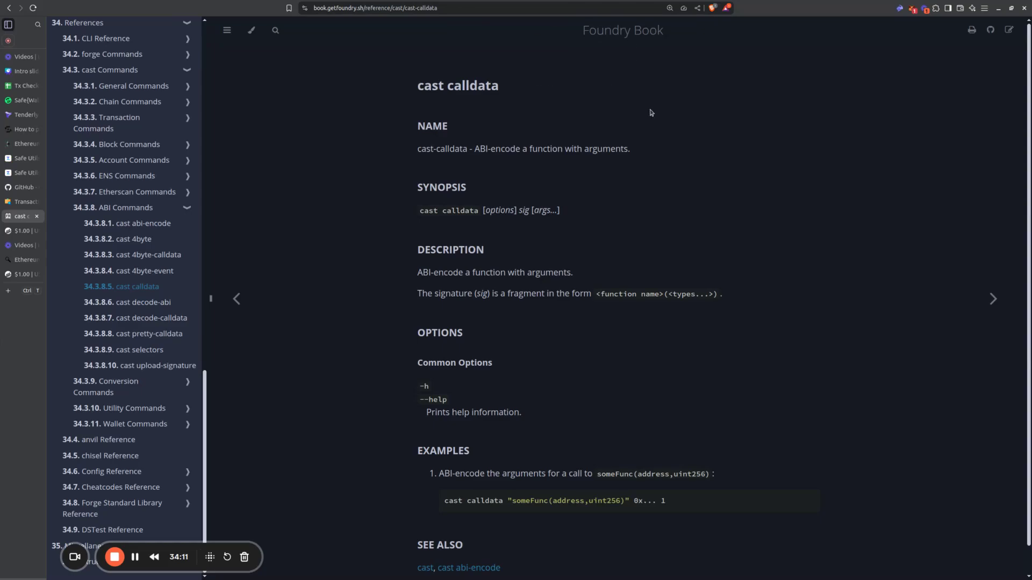
pyautogui.scroll(-1, 523, 207)
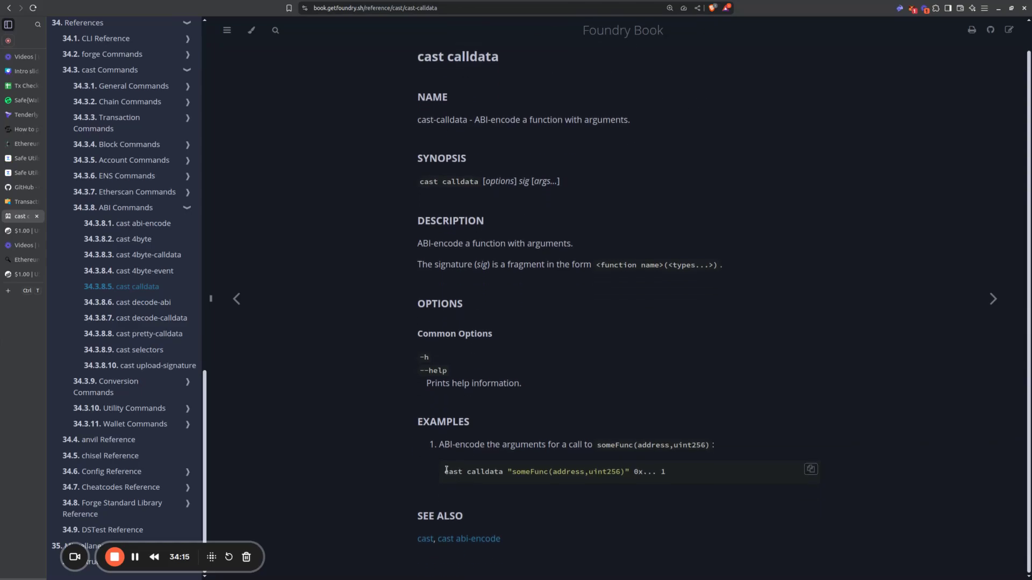
pyautogui.moveTo(443, 474); pyautogui.dragTo(676, 473)
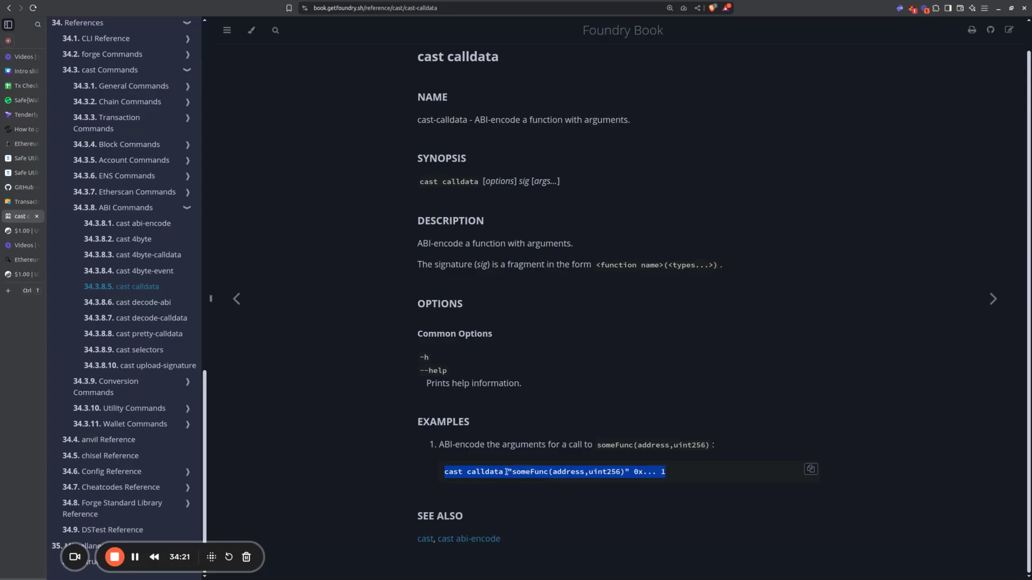
pyautogui.moveTo(510, 472); pyautogui.dragTo(686, 476)
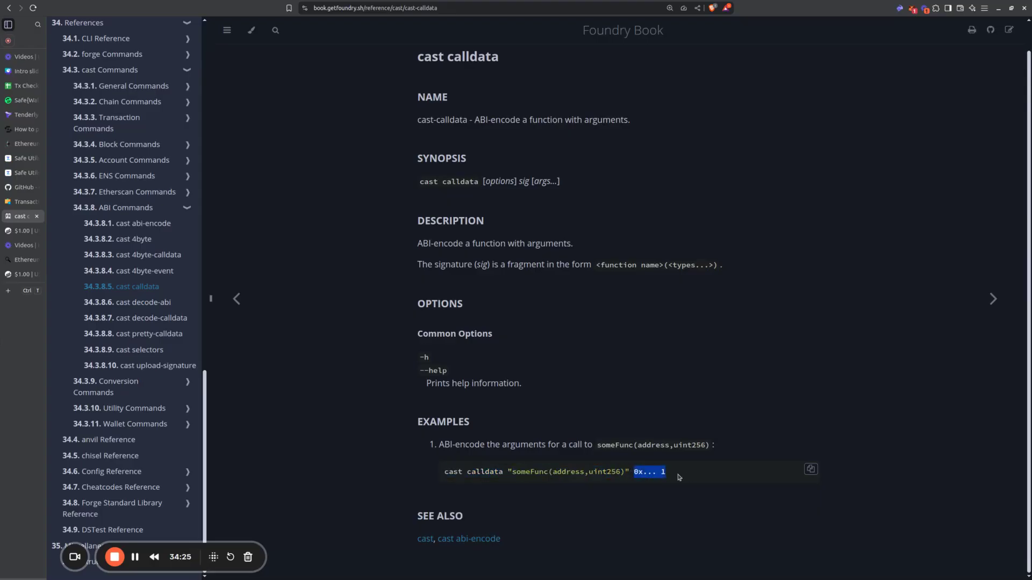
pyautogui.click(692, 465)
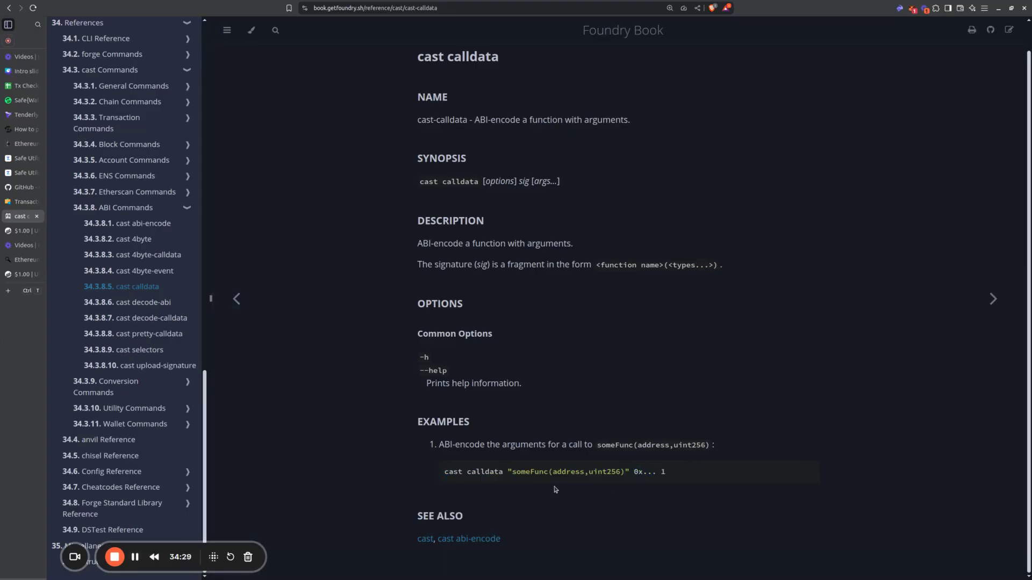
pyautogui.doubleClick(518, 475)
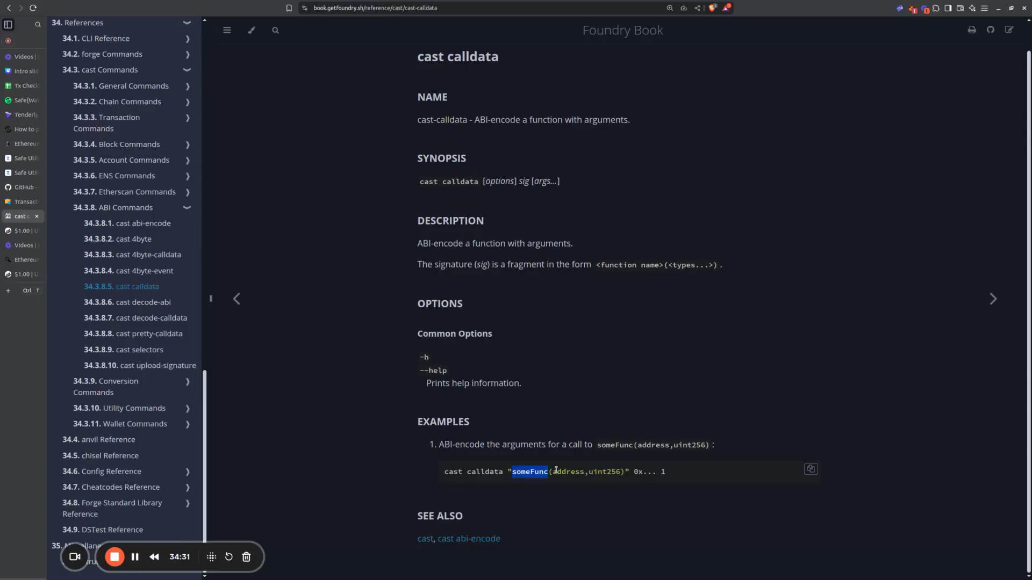
pyautogui.moveTo(556, 471); pyautogui.dragTo(623, 471)
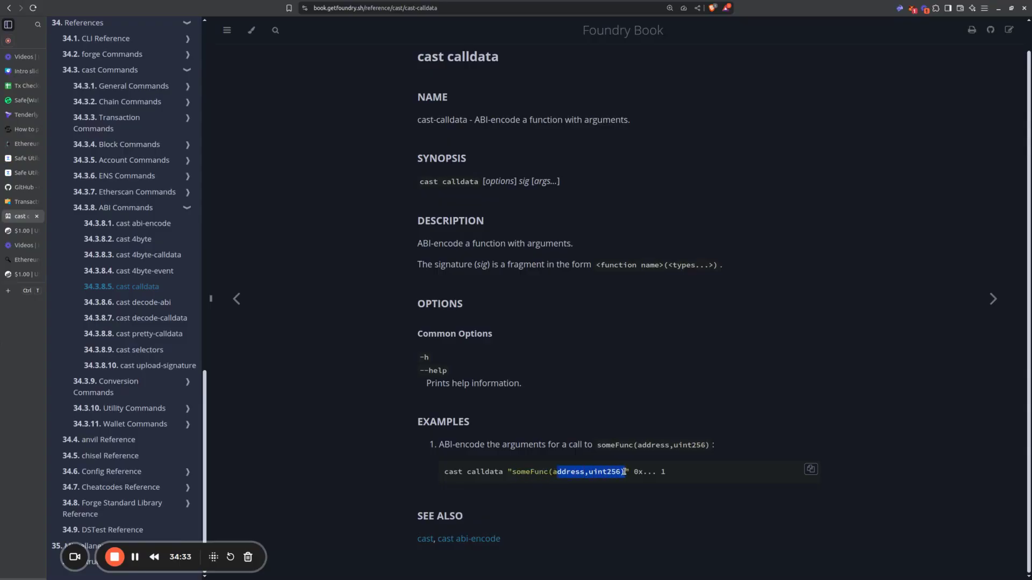
pyautogui.click(593, 478)
pyautogui.moveTo(504, 472); pyautogui.dragTo(631, 471)
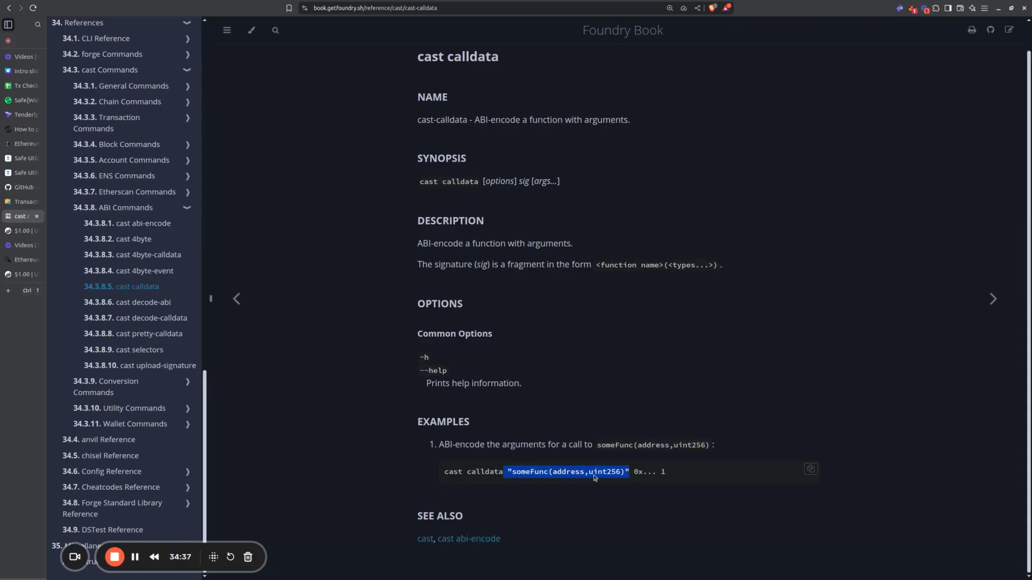
# Step: On BaseScan's USDC token page, examine the Method column of the transfers list for Transfer transactions
pyautogui.click(24, 277)
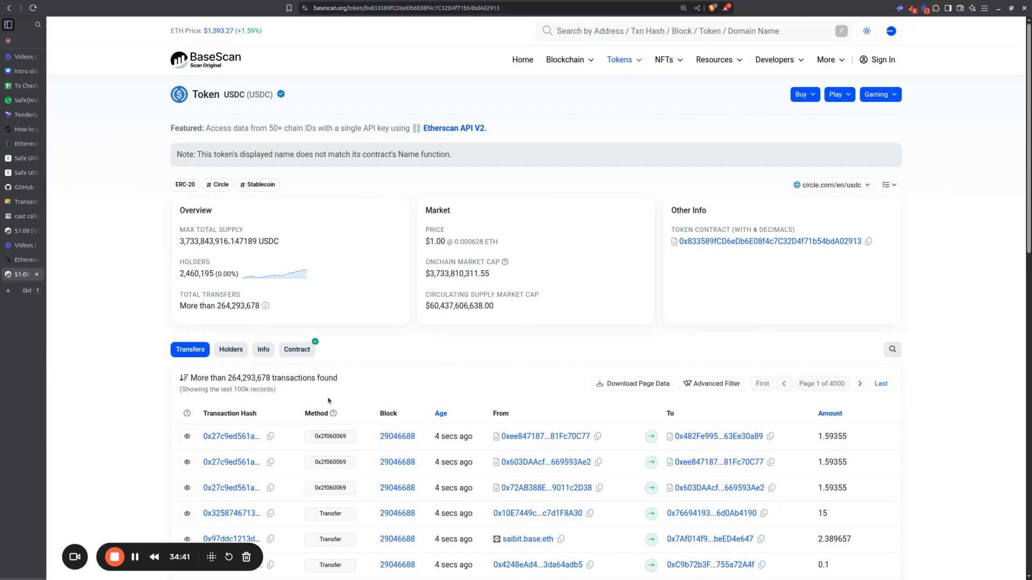
pyautogui.scroll(-5, 323, 390)
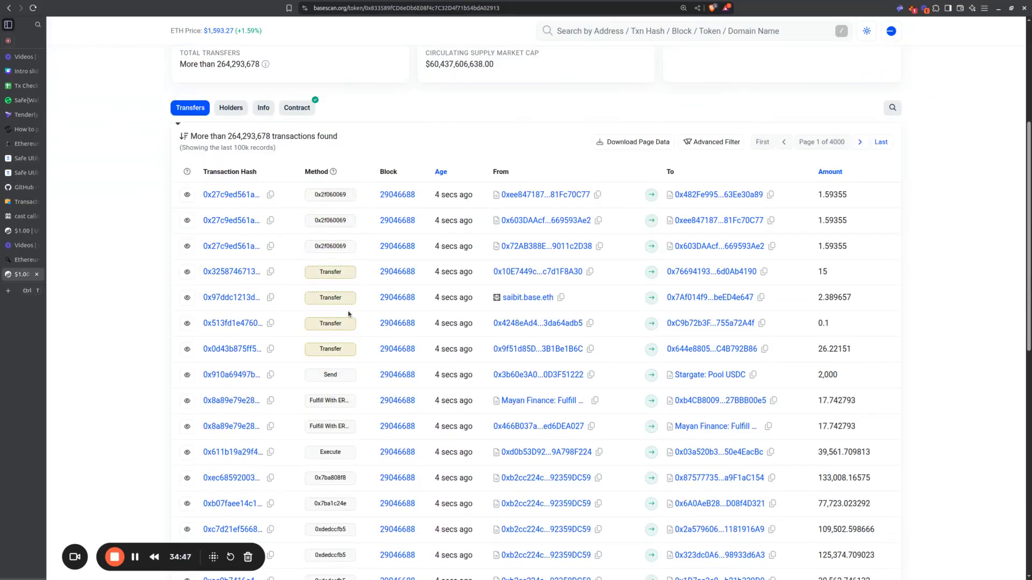
pyautogui.scroll(-1, 331, 323)
pyautogui.scroll(-1, 342, 76)
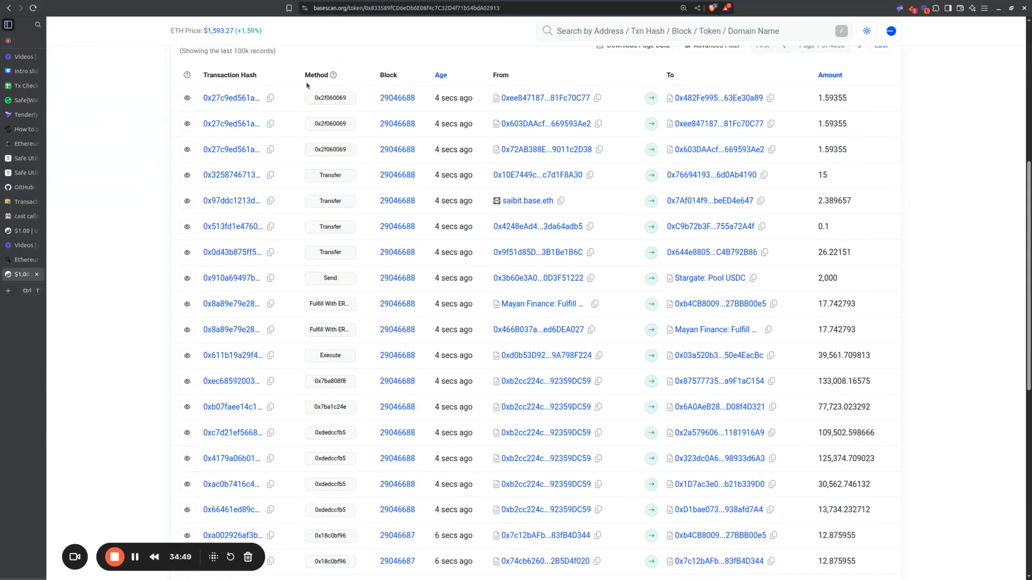
pyautogui.moveTo(305, 76); pyautogui.dragTo(328, 76)
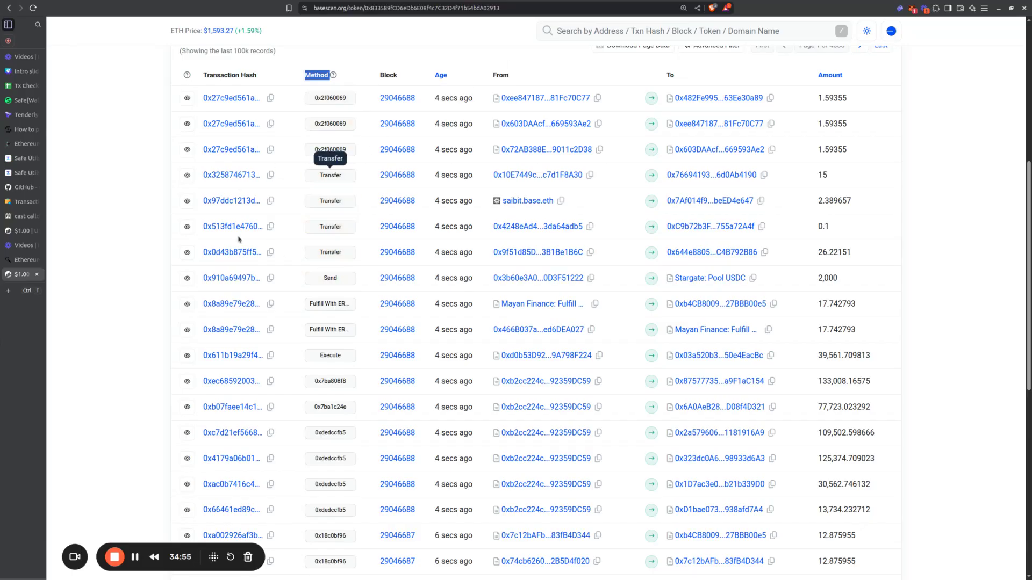
# Step: Open a USDC Transfer transaction on BaseScan and expand its extra details down to Input Data
pyautogui.click(37, 231)
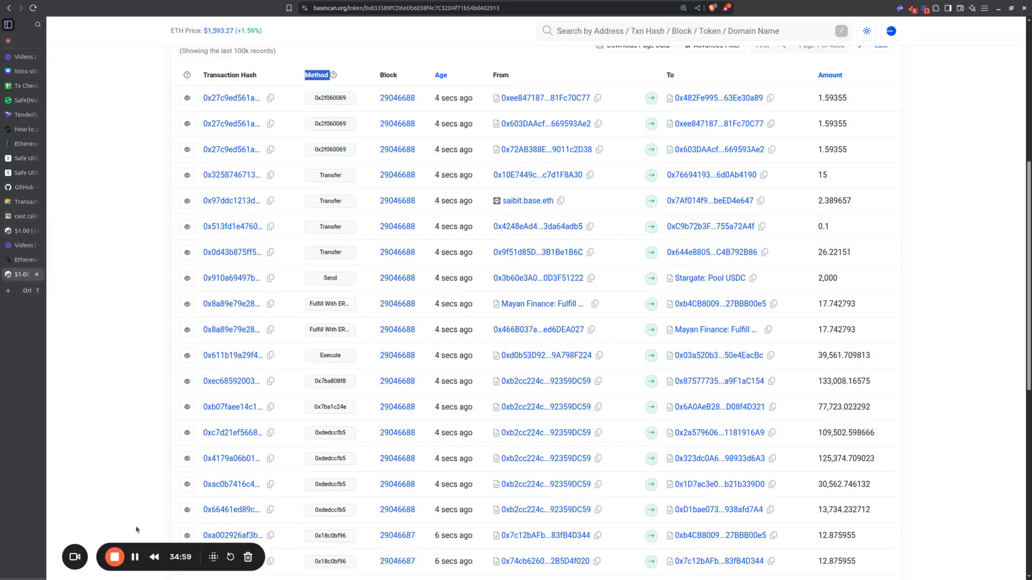
pyautogui.scroll(3, 234, 363)
pyautogui.click(237, 368)
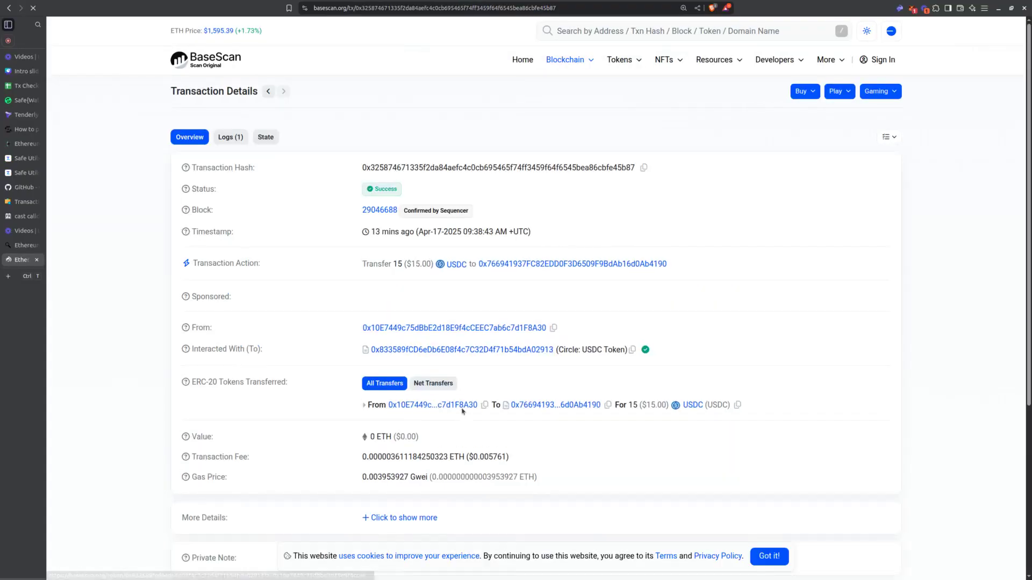
pyautogui.scroll(-3, 500, 428)
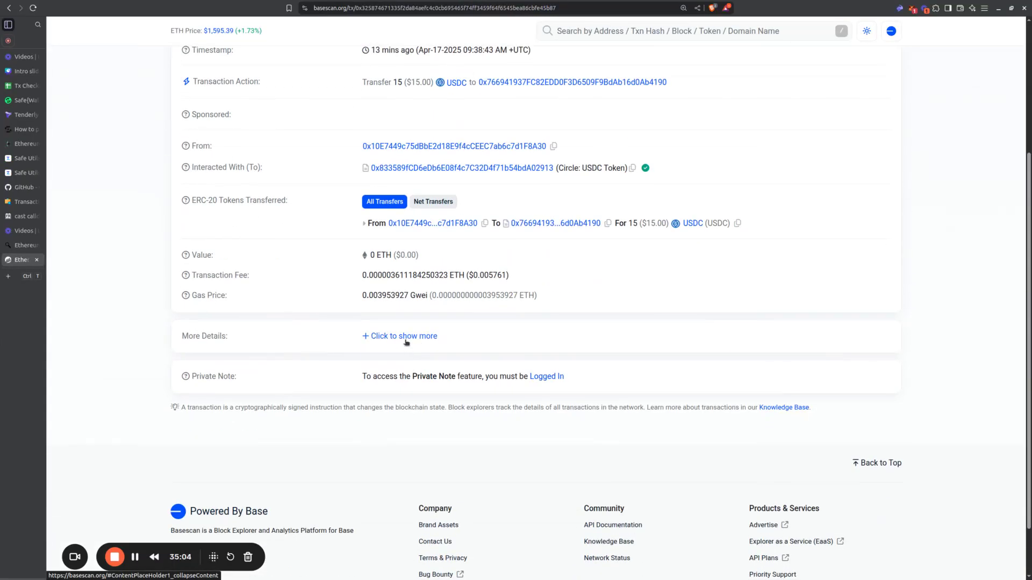
pyautogui.click(407, 333)
pyautogui.scroll(-3, 473, 395)
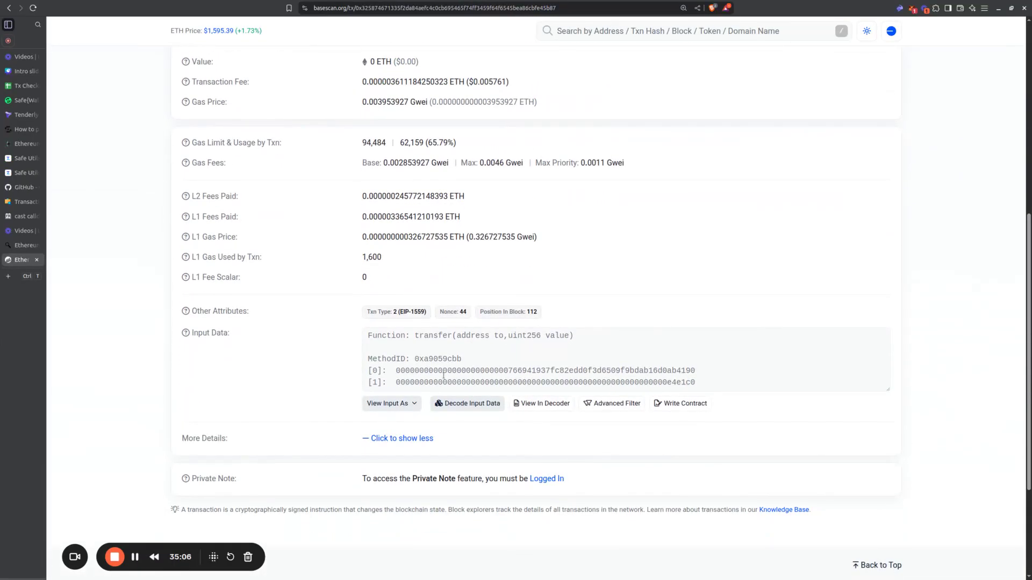
pyautogui.scroll(-1, 479, 363)
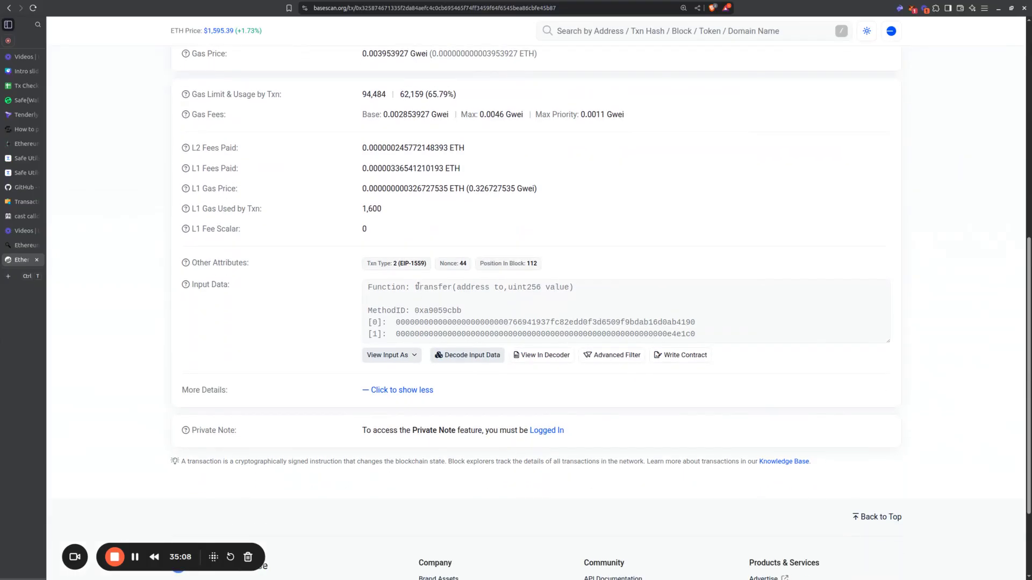
# Step: Copy the function signature transfer(address to,uint256 value) from the transaction's Input Data
pyautogui.moveTo(416, 287); pyautogui.dragTo(554, 288)
pyautogui.rightClick(554, 287)
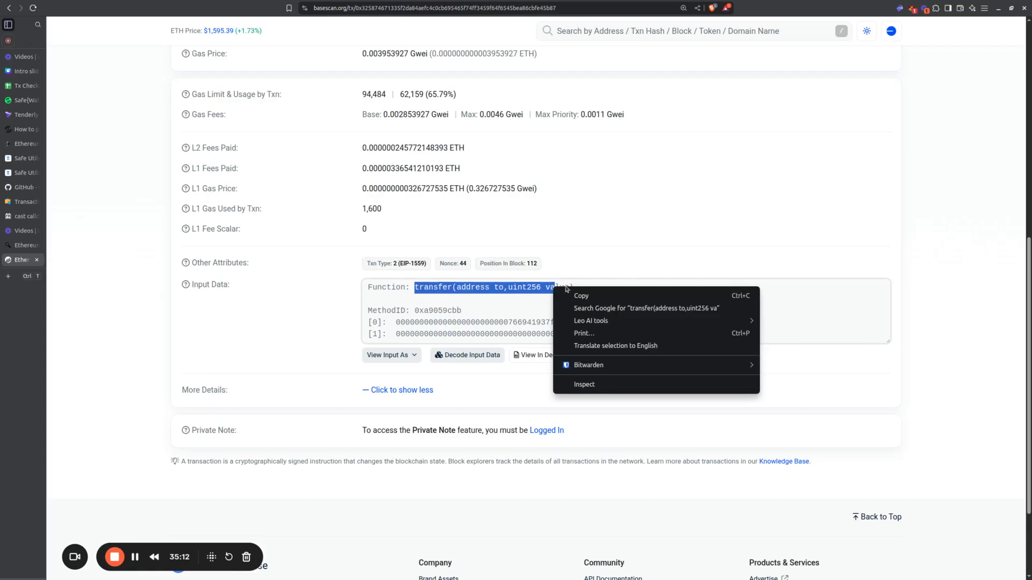
pyautogui.click(578, 286)
pyautogui.keyDown('shift'); pyautogui.click(579, 286); pyautogui.keyUp('shift')
pyautogui.hotkey('ctrl', 'c')
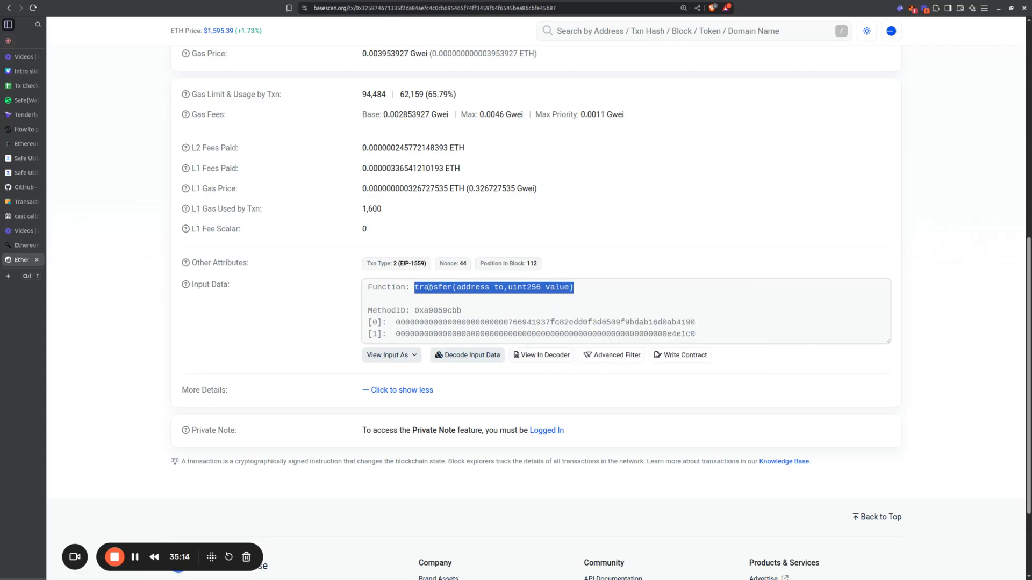
pyautogui.moveTo(148, 255); pyautogui.dragTo(147, 276)
pyautogui.click(640, 288)
# Step: Switch to the terminal and enter cast calldata followed by the copied function signature, without running it
pyautogui.hotkey('alt', 'Tab')
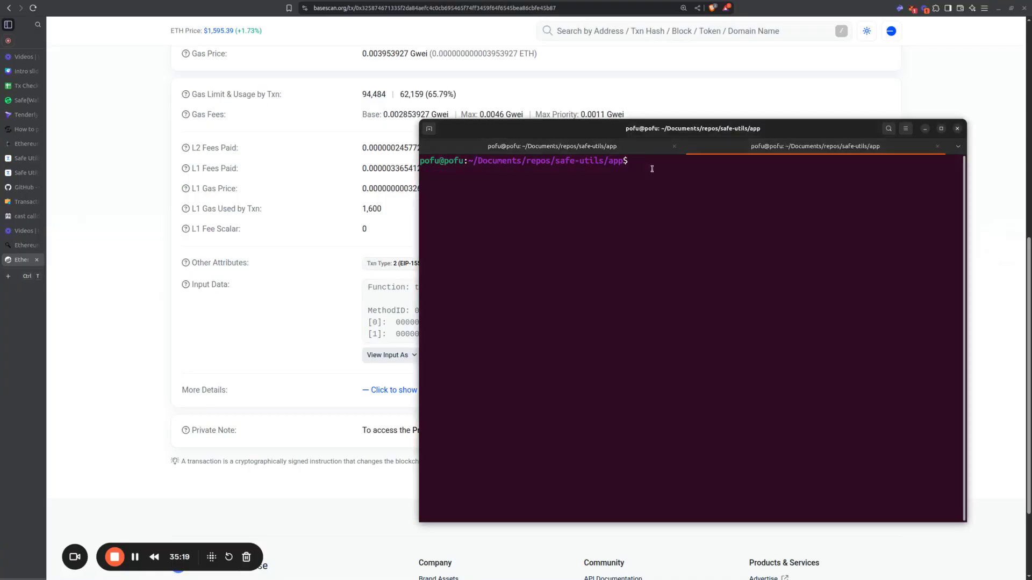
pyautogui.write('cast calldata')
pyautogui.hotkey('ctrl', 'shift', 'v')
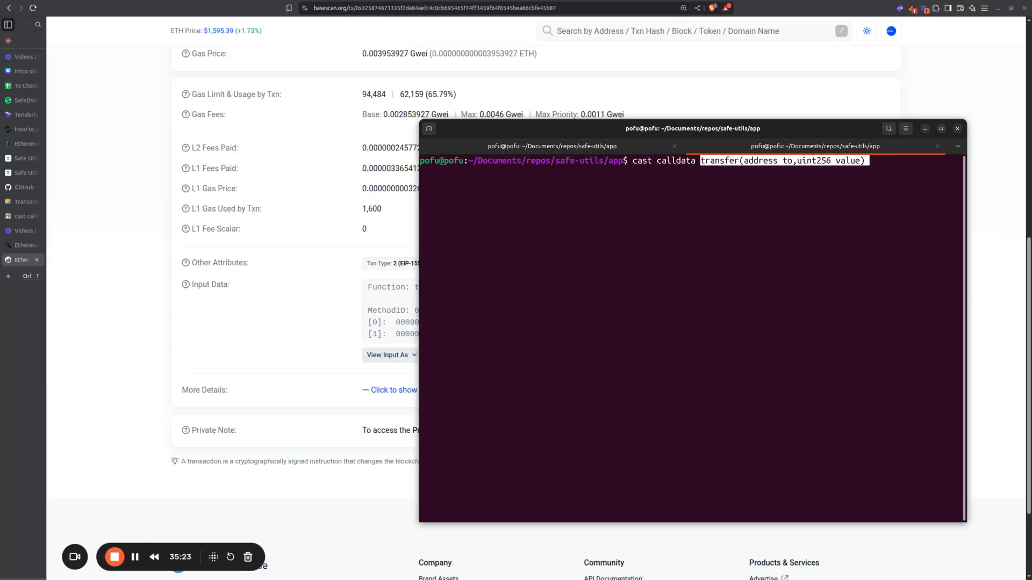
# Step: Remove the parameter names to and value from the signature and put an opening double quote before transfer(address,uint256)
pyautogui.press('Right')
pyautogui.press('Left')
pyautogui.press('Left')
pyautogui.press('Left')
pyautogui.press('Left')
pyautogui.press('Right')
pyautogui.press('Right')
pyautogui.press('Right')
pyautogui.press('Right')
pyautogui.press('Left')
pyautogui.press('BackSpace')
pyautogui.press('BackSpace')
pyautogui.press('BackSpace')
pyautogui.press('BackSpace')
pyautogui.press('BackSpace')
pyautogui.press('BackSpace')
pyautogui.press('Left')
pyautogui.press('Left')
pyautogui.press('Left')
pyautogui.press('Left')
pyautogui.press('Left')
pyautogui.press('Left')
pyautogui.press('Left')
pyautogui.press('Left')
pyautogui.press('BackSpace')
pyautogui.press('BackSpace')
pyautogui.press('BackSpace')
pyautogui.press('Left')
pyautogui.press('Left')
pyautogui.press('Left')
pyautogui.press('Left')
pyautogui.press('Left')
pyautogui.press('Left')
pyautogui.press('Left')
pyautogui.press('Left')
pyautogui.press('Left')
pyautogui.press('Left')
pyautogui.press('Left')
pyautogui.press('Left')
pyautogui.press('Left')
pyautogui.press('Left')
pyautogui.press('Left')
pyautogui.press('Left')
pyautogui.press('Left')
pyautogui.press('Right')
pyautogui.write('"')
pyautogui.press('Right')
pyautogui.press('Right')
pyautogui.press('Right')
pyautogui.press('Right')
pyautogui.press('Right')
pyautogui.press('Right')
pyautogui.press('Right')
pyautogui.press('Right')
pyautogui.press('Right')
pyautogui.press('Right')
pyautogui.press('Right')
pyautogui.press('Right')
pyautogui.press('Right')
pyautogui.press('Right')
pyautogui.press('Right')
pyautogui.press('Right')
pyautogui.press('Right')
pyautogui.press('Right')
pyautogui.press('Right')
pyautogui.press('Right')
pyautogui.press('Right')
pyautogui.press('Right')
pyautogui.press('Right')
pyautogui.press('Right')
pyautogui.press('Right')
pyautogui.press('Right')
pyautogui.press('Right')
pyautogui.press('Left')
pyautogui.press('Left')
pyautogui.press('Left')
pyautogui.press('Left')
pyautogui.press('Left')
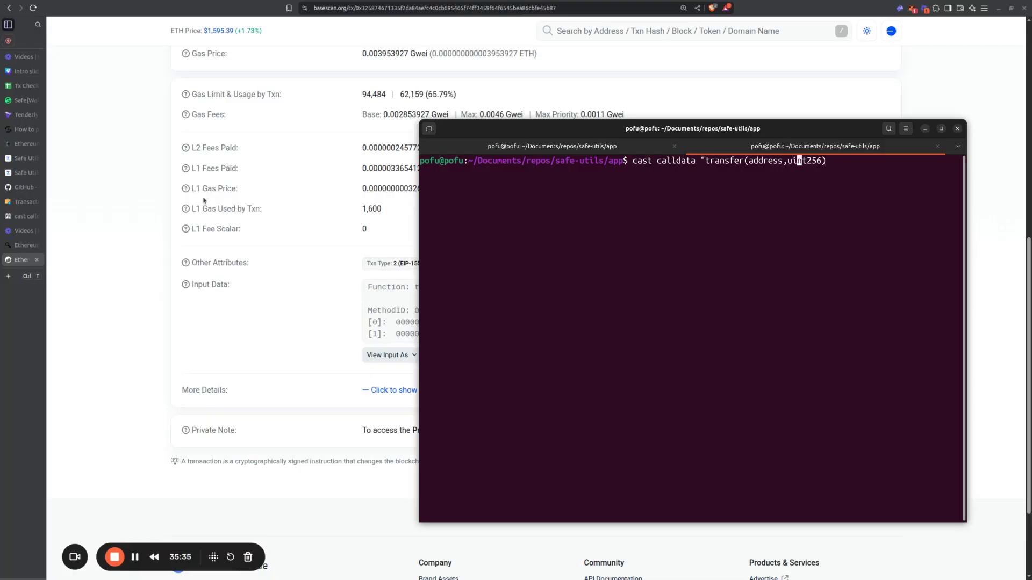
# Step: Copy the full recipient address from the spreadsheet's Intention section and add it after the closed, quoted signature in the terminal's cast calldata command
pyautogui.click(24, 86)
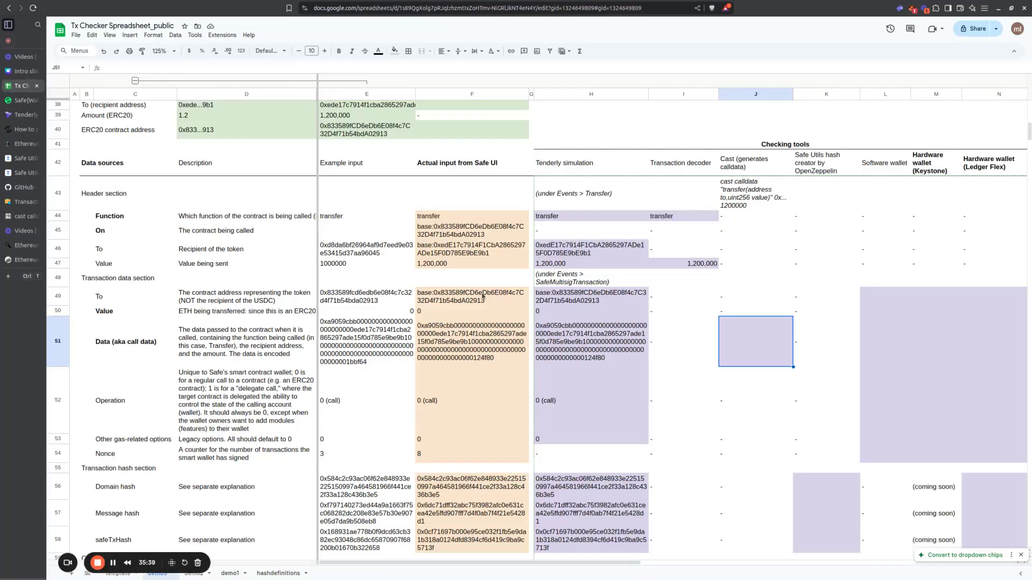
pyautogui.scroll(2, 482, 296)
pyautogui.click(382, 192)
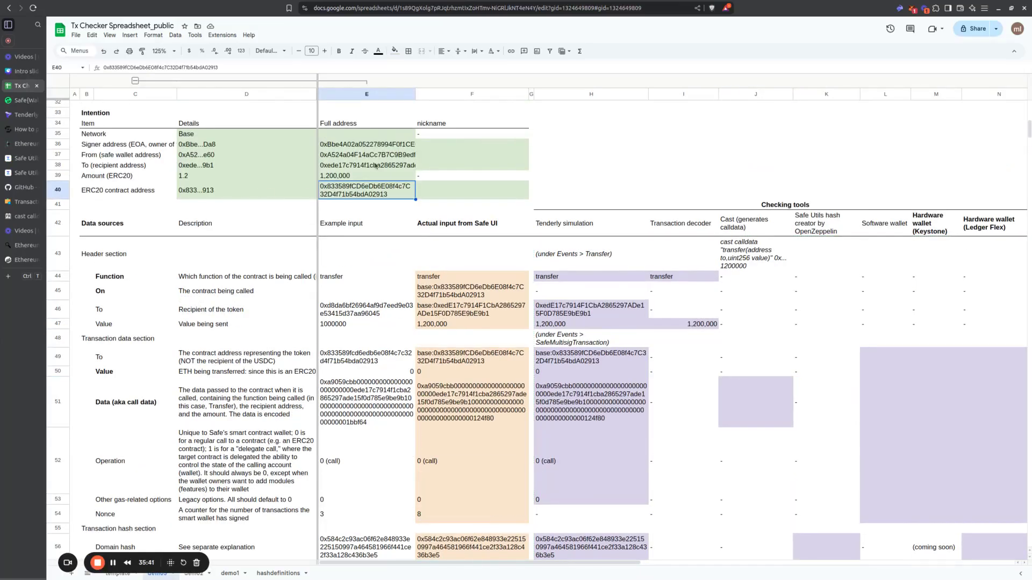
pyautogui.click(359, 163)
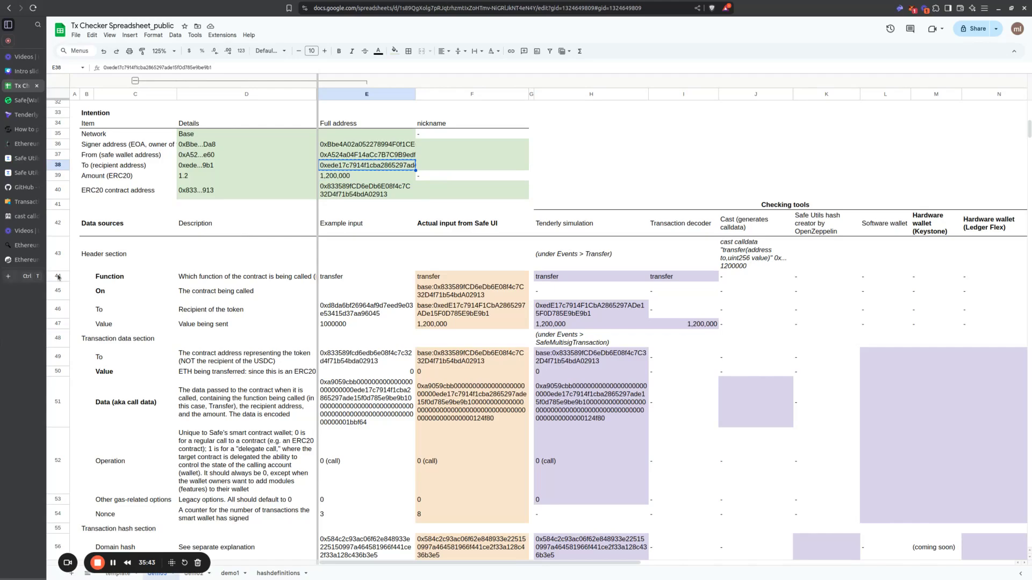
pyautogui.hotkey('alt', 'Tab')
pyautogui.write('0xede17c7914f1cba2865297ade15f0d785e9be9b1')
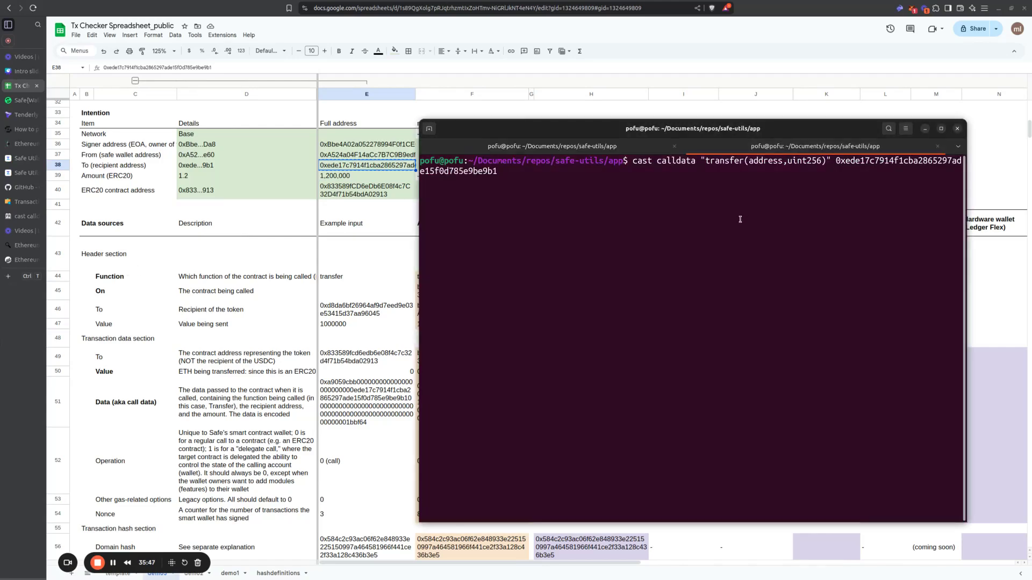
# Step: Copy the full ERC20 amount from the Intention section, add 1,200,000 as the command's last argument and run cast calldata
pyautogui.click(382, 219)
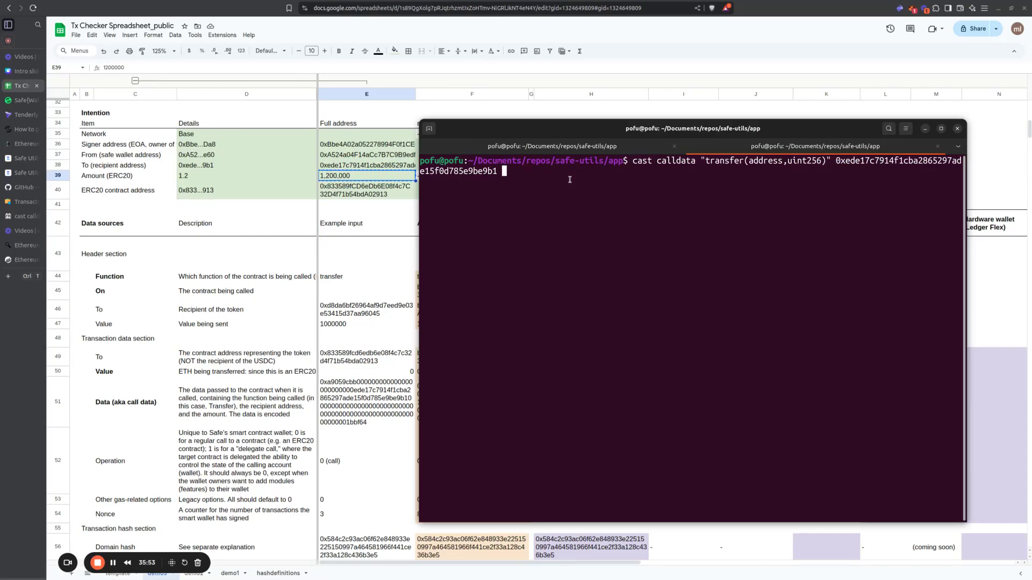
pyautogui.write('1,200,000')
pyautogui.press('Right')
pyautogui.press('Left')
pyautogui.press('Right')
pyautogui.press('Return')
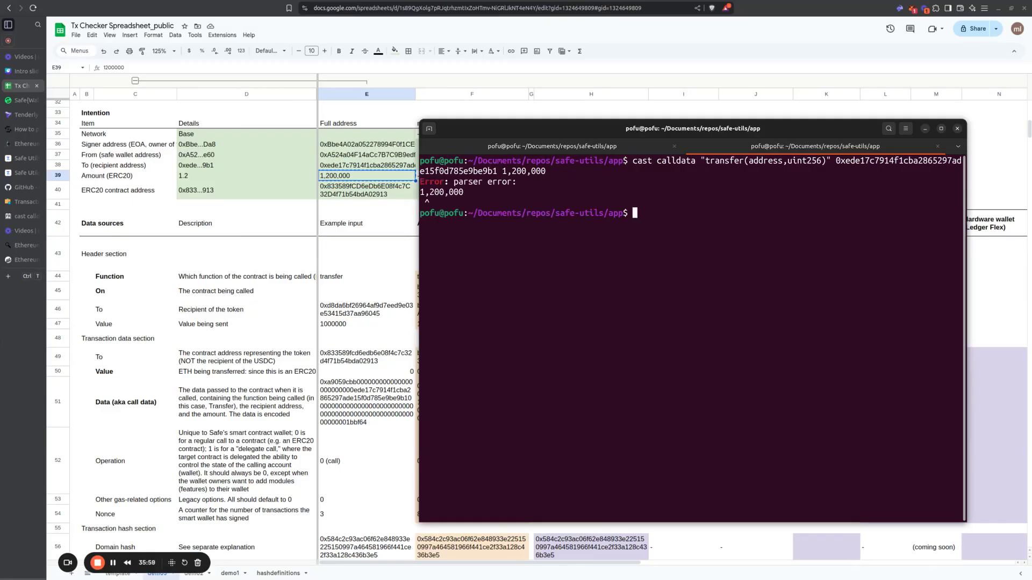
# Step: Recall the cast calldata command, remove the commas so the amount reads 1200000, and run it again
pyautogui.press('Up')
pyautogui.press('Left')
pyautogui.press('Left')
pyautogui.press('Left')
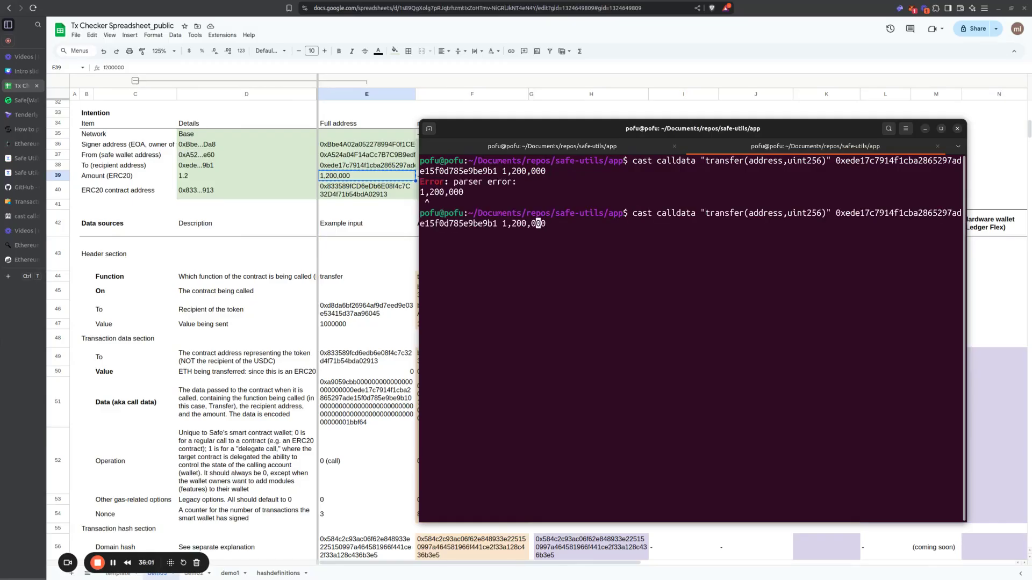
pyautogui.press('BackSpace')
pyautogui.press('Left')
pyautogui.press('Left')
pyautogui.press('Left')
pyautogui.press('BackSpace')
pyautogui.press('Return')
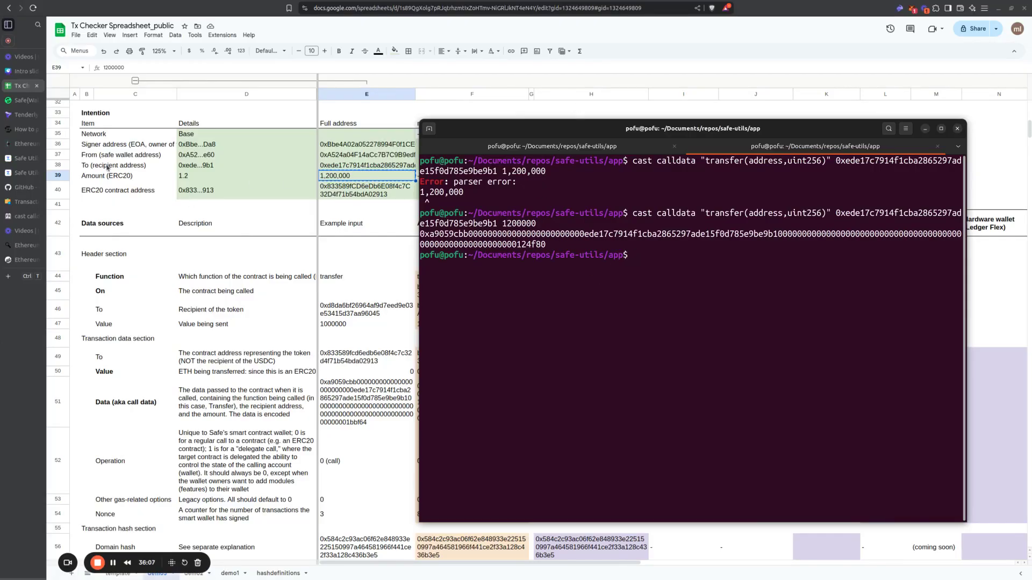
# Step: Copy the complete calldata hex string that cast generated in the terminal
pyautogui.click(238, 307)
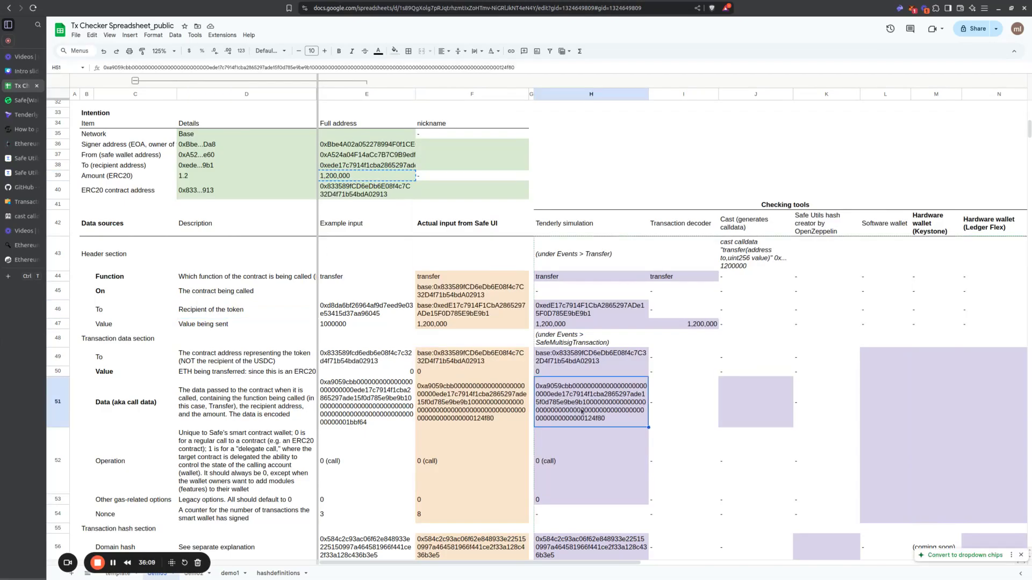
pyautogui.click(603, 425)
pyautogui.hotkey('alt', 'Tab')
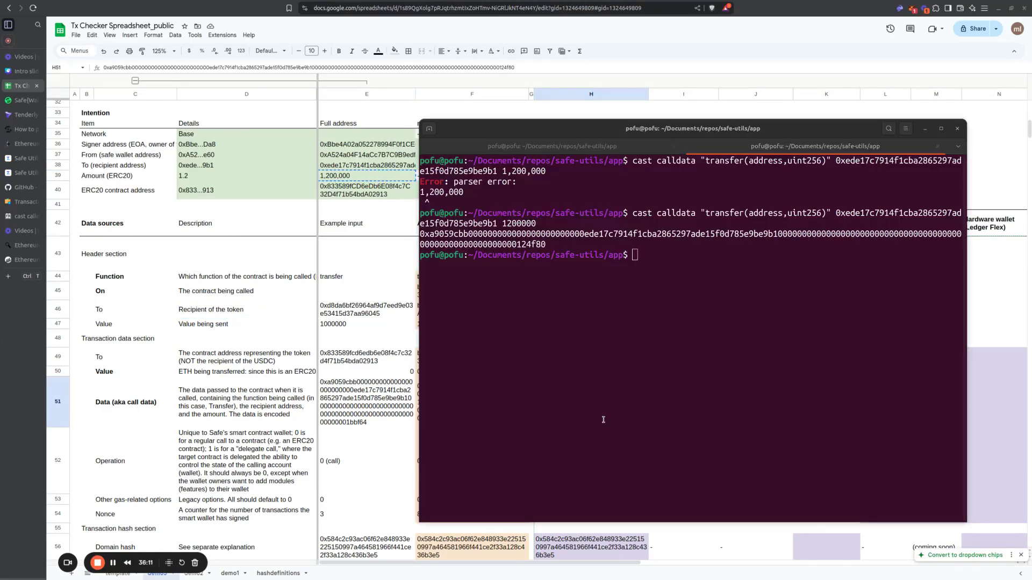
pyautogui.click(646, 262)
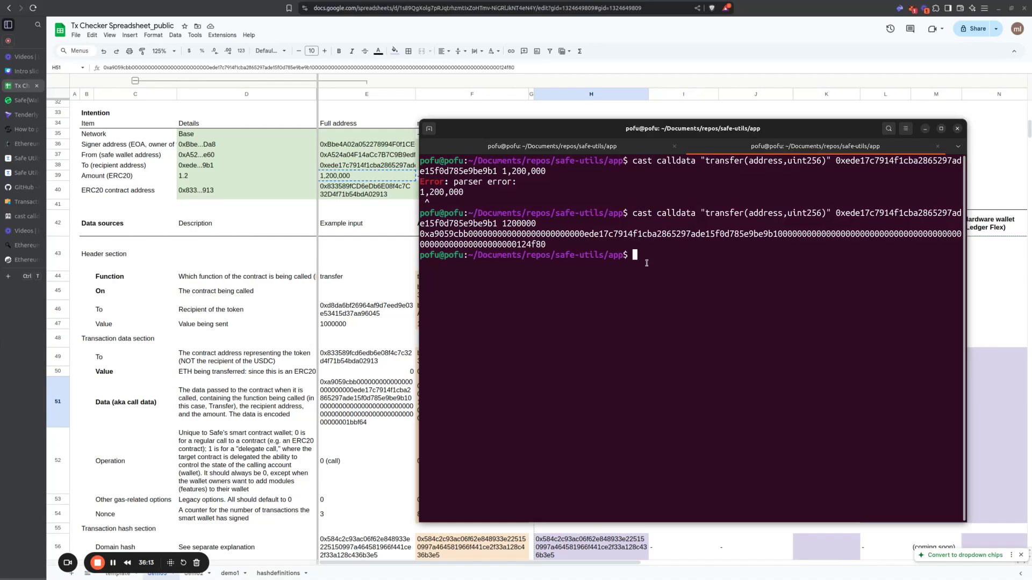
pyautogui.moveTo(420, 234); pyautogui.dragTo(540, 244)
pyautogui.rightClick(540, 245)
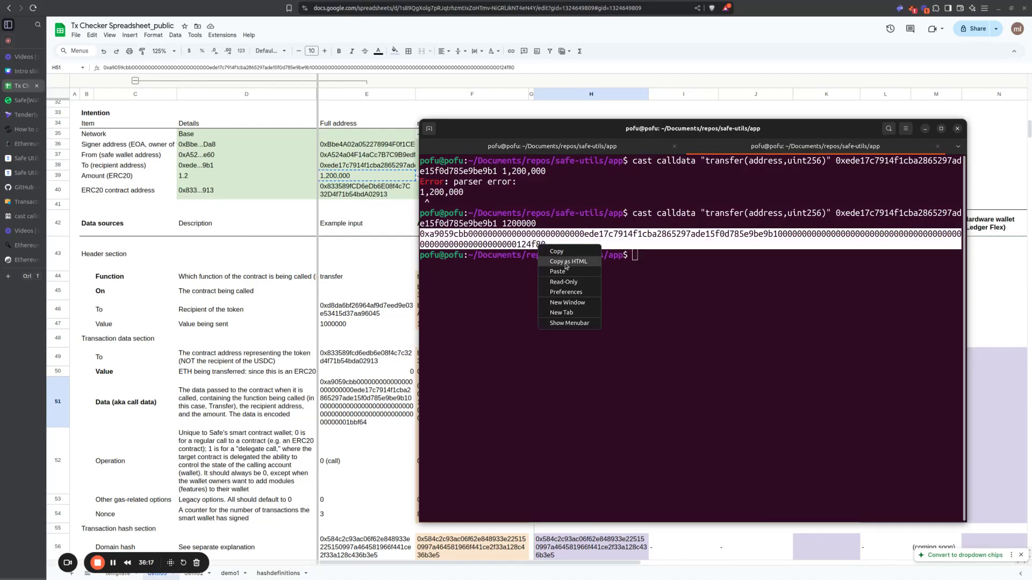
pyautogui.click(558, 272)
# Step: Switch to the Tx Checker spreadsheet, paste the calldata into the Cast column's Data (aka call data) cell J51, and widen column J
pyautogui.click(347, 268)
pyautogui.click(756, 376)
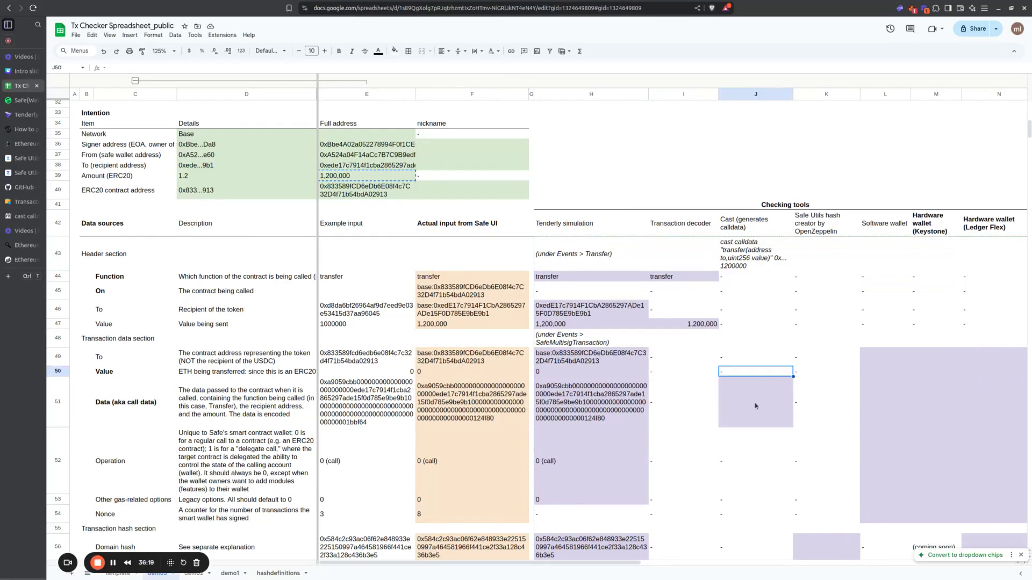
pyautogui.hotkey('ctrl', 'v')
pyautogui.moveTo(793, 94); pyautogui.dragTo(834, 94)
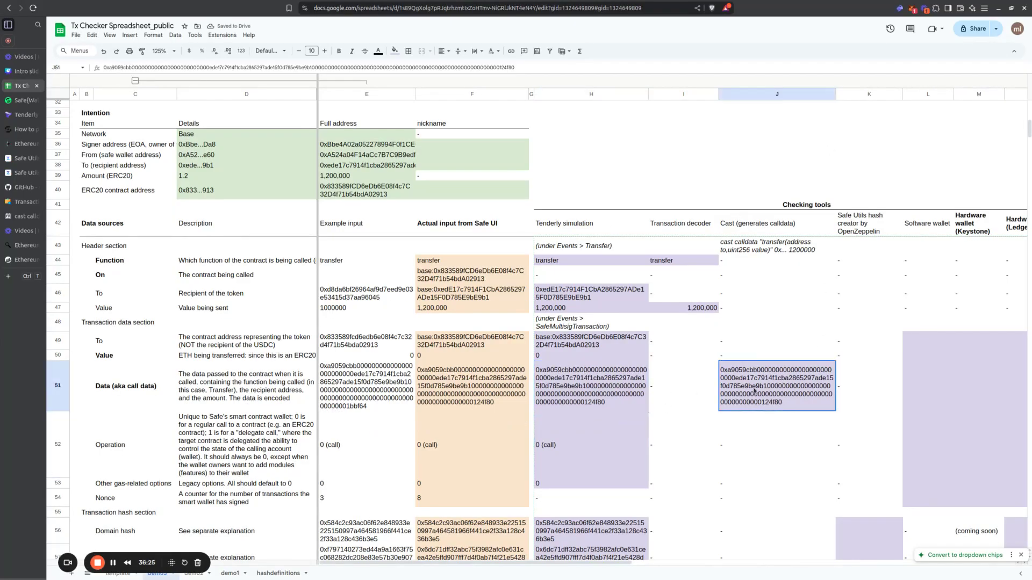
# Step: Examine the remaining Safe Utils, software wallet and Keystone columns of the ERC20 checking table alongside the ETH transfer section above it
pyautogui.scroll(-3, 769, 389)
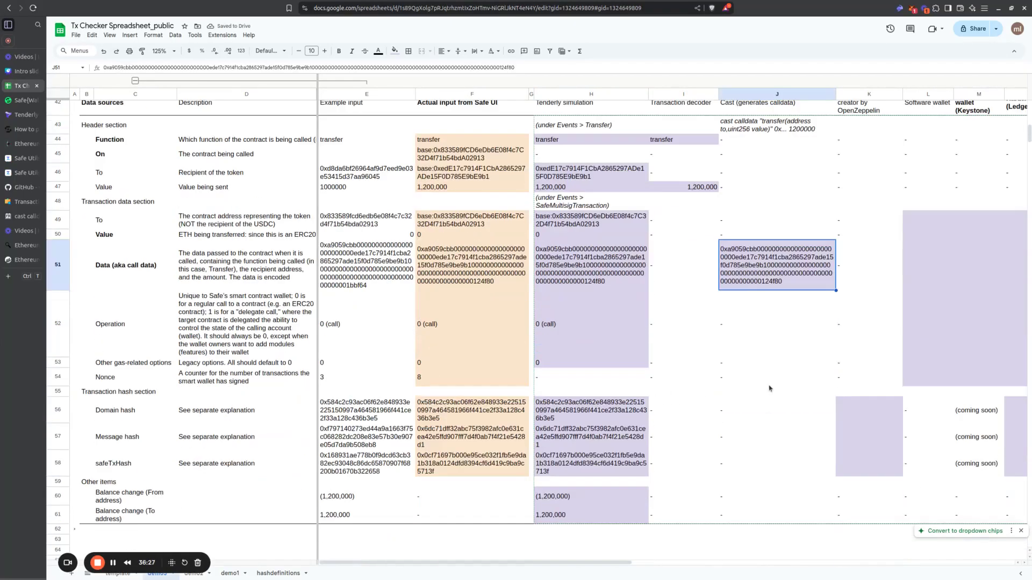
pyautogui.scroll(5, 769, 389)
pyautogui.scroll(-3, 769, 388)
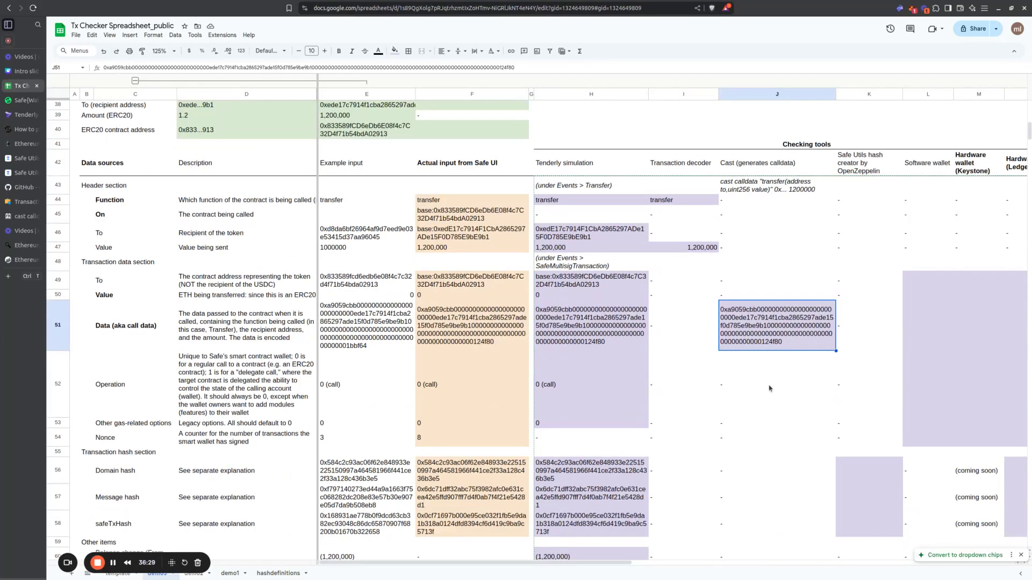
pyautogui.scroll(-2, 769, 389)
pyautogui.scroll(2, 769, 388)
pyautogui.hscroll(3, 769, 389)
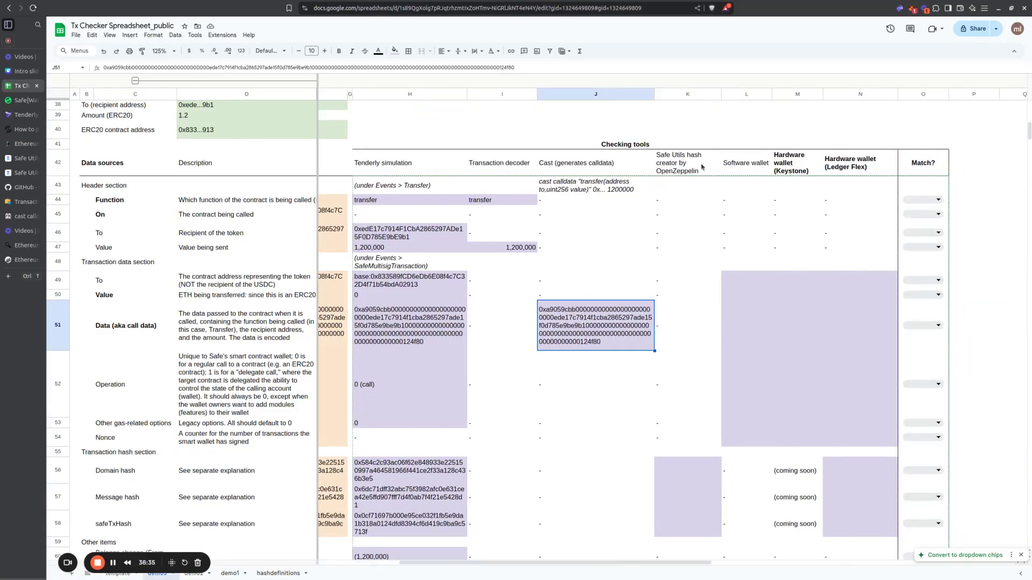
pyautogui.moveTo(701, 167)
pyautogui.mouseDown()
pyautogui.moveTo(703, 535)
pyautogui.moveTo(860, 520)
pyautogui.moveTo(797, 521)
pyautogui.mouseUp()
pyautogui.scroll(-3, 795, 504)
pyautogui.scroll(3, 794, 504)
pyautogui.scroll(6, 794, 503)
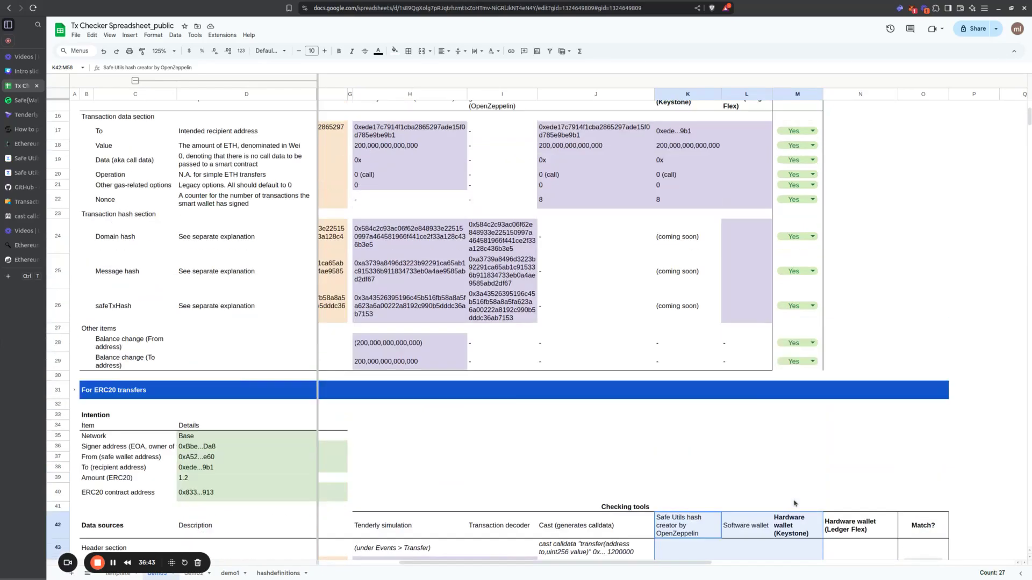
pyautogui.scroll(-6, 753, 403)
pyautogui.scroll(6, 709, 309)
pyautogui.scroll(-8, 708, 308)
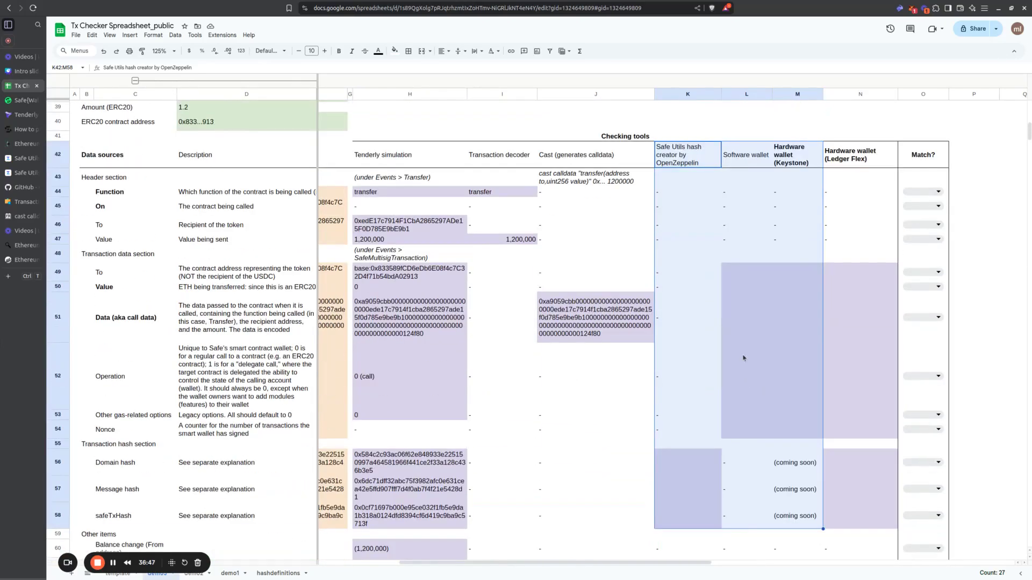
# Step: Review the unfilled wallet cells and Match? column of the ERC20 checking table, and the Intention section above it
pyautogui.click(763, 309)
pyautogui.scroll(-2, 790, 268)
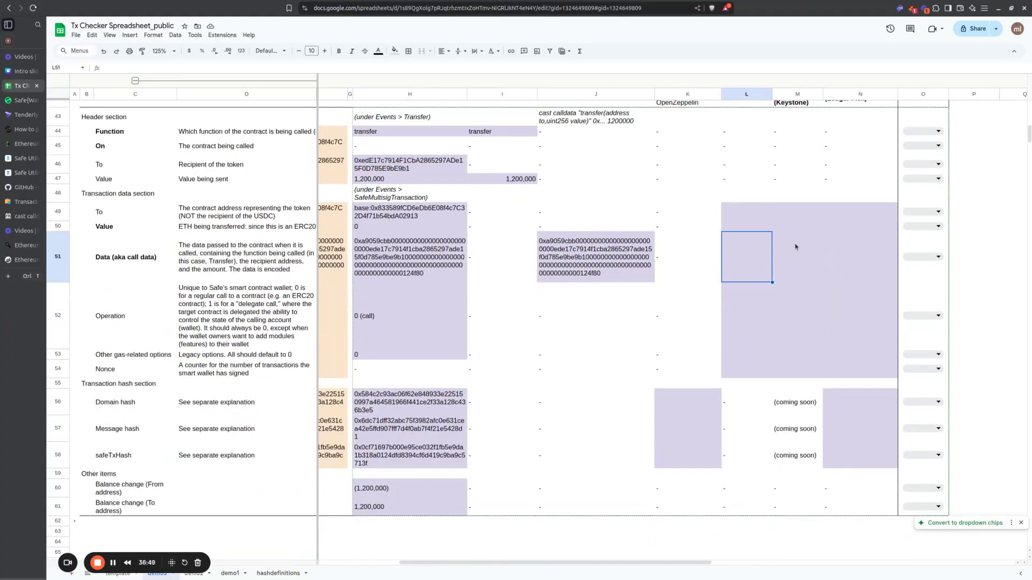
pyautogui.scroll(2, 795, 247)
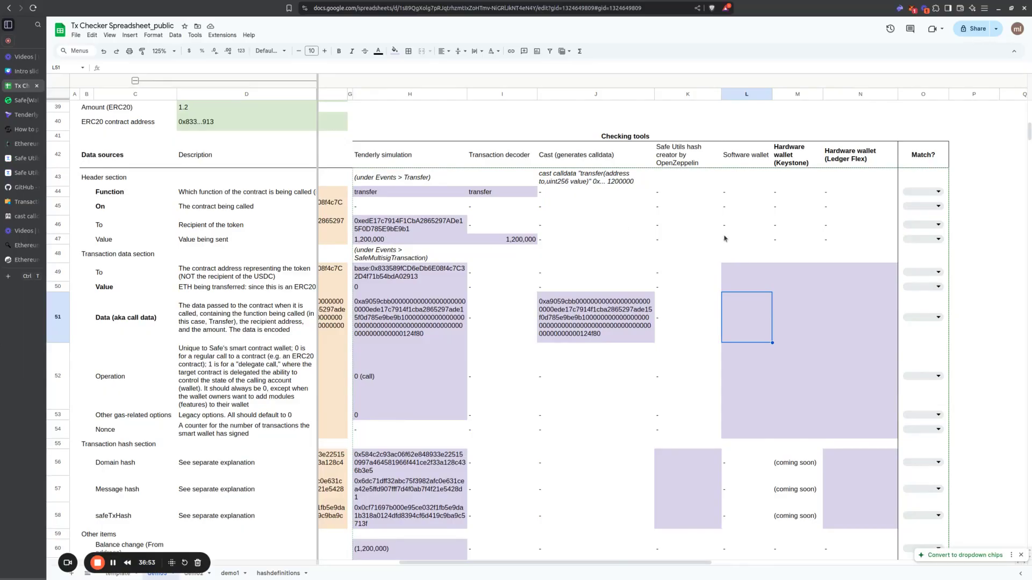
pyautogui.scroll(5, 886, 391)
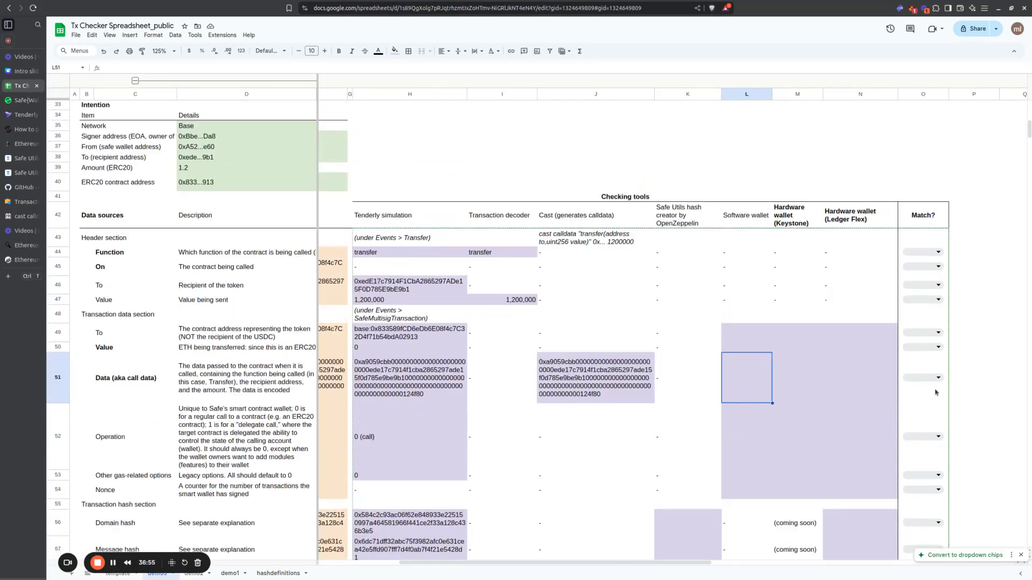
pyautogui.scroll(-5, 870, 368)
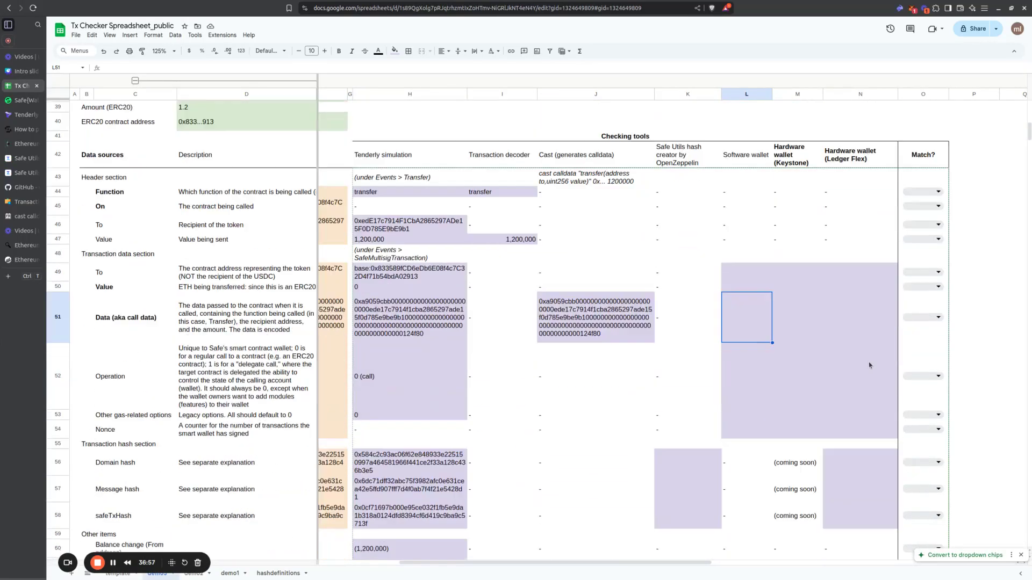
pyautogui.click(711, 287)
pyautogui.scroll(-1, 797, 311)
pyautogui.scroll(1, 797, 311)
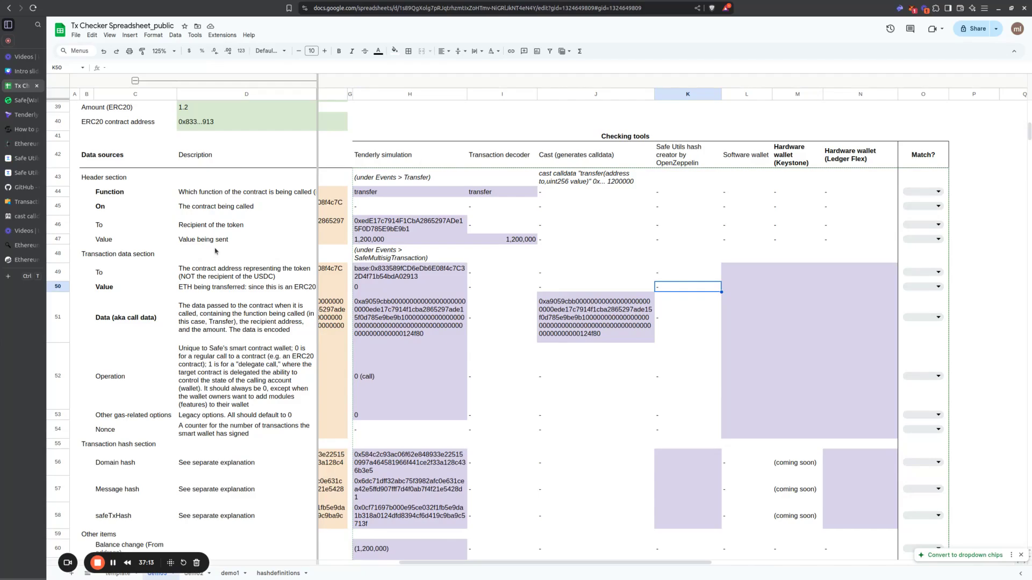
pyautogui.scroll(15, 215, 269)
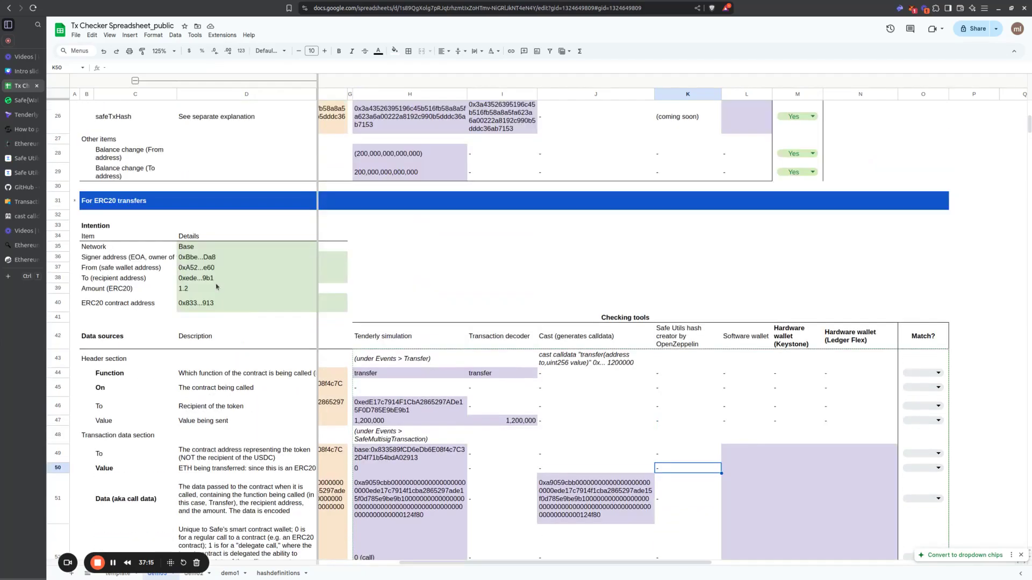